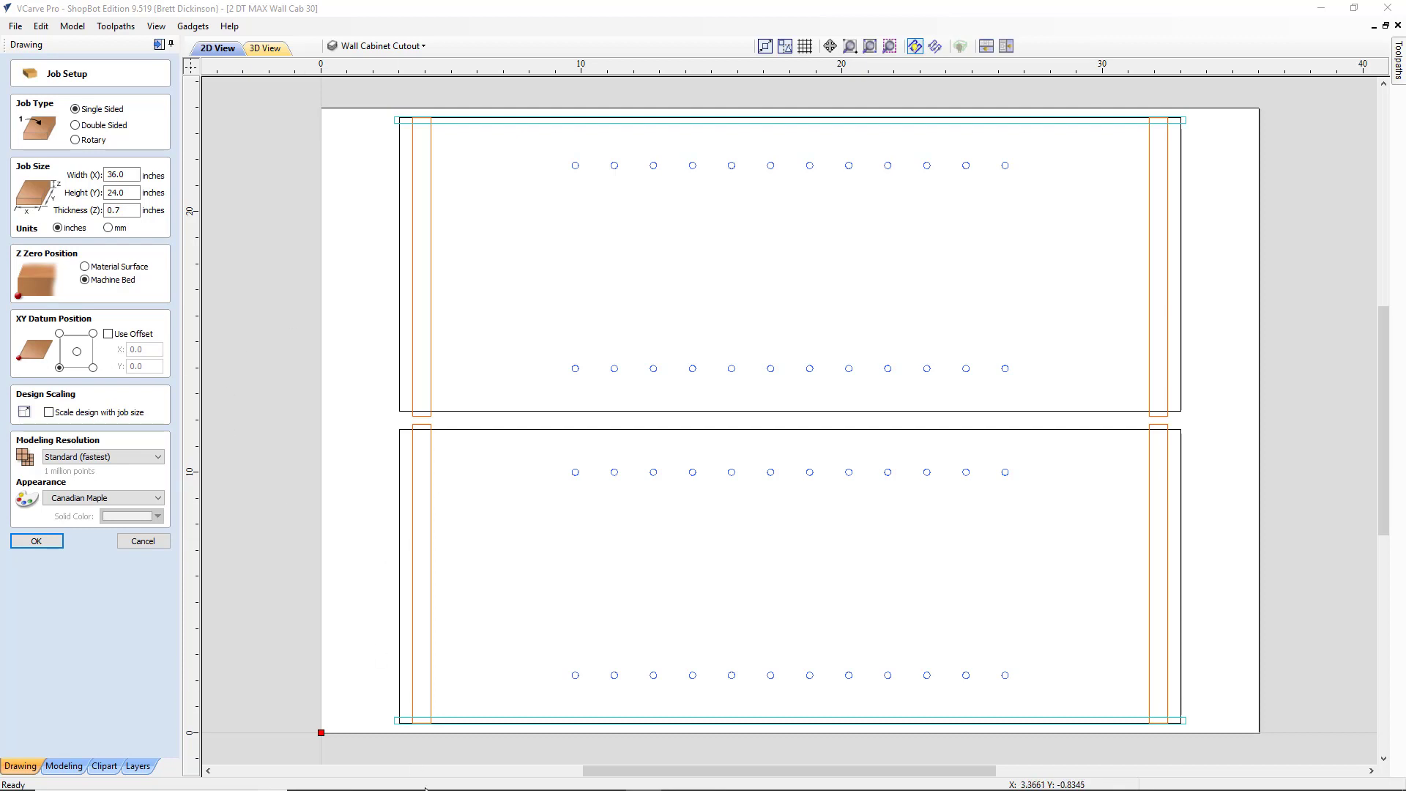
Step: View the caliper photo of the plywood thickness in Chrome, and return to the 2 DT MAX Wall Cab 30 file in VCarve Pro
mouse_move(441, 787)
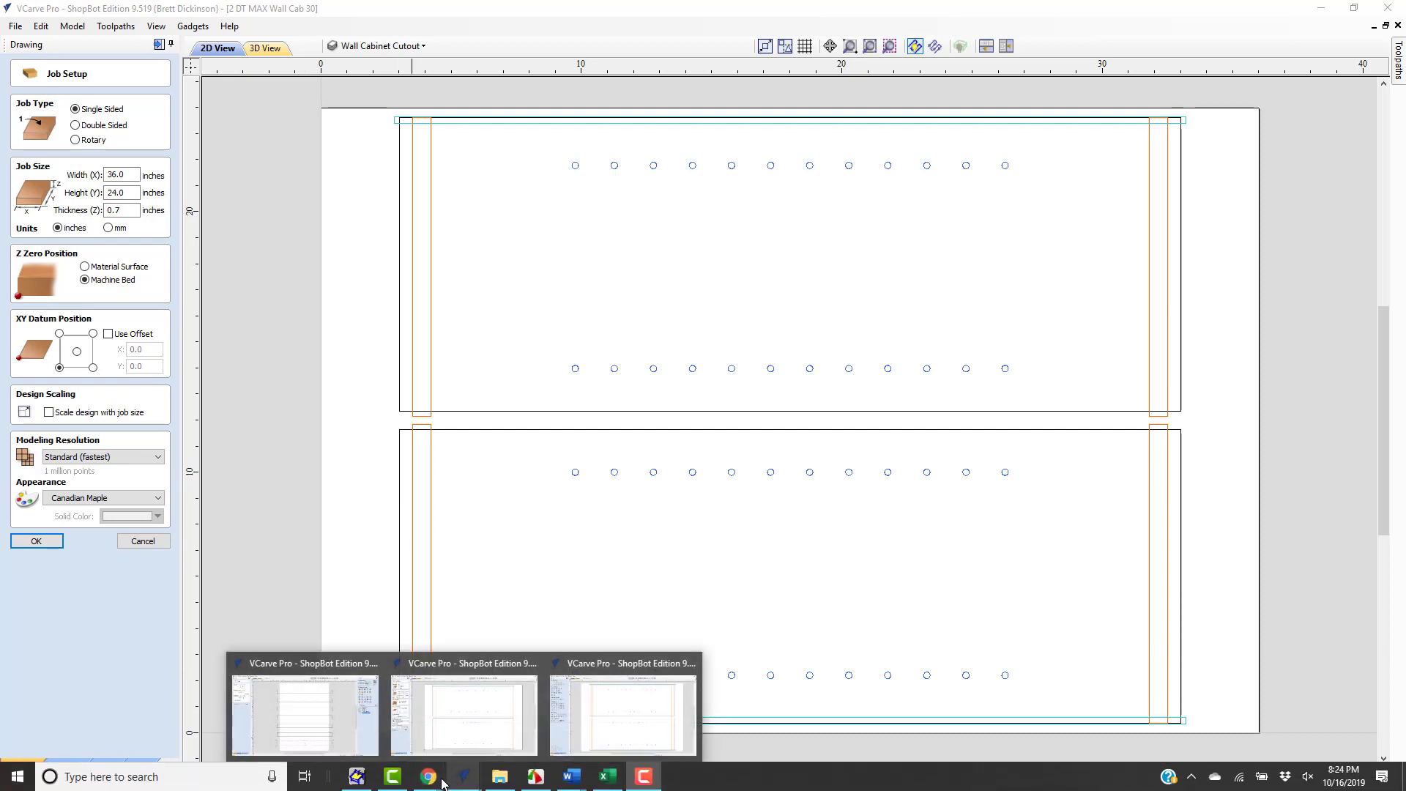
click(375, 726)
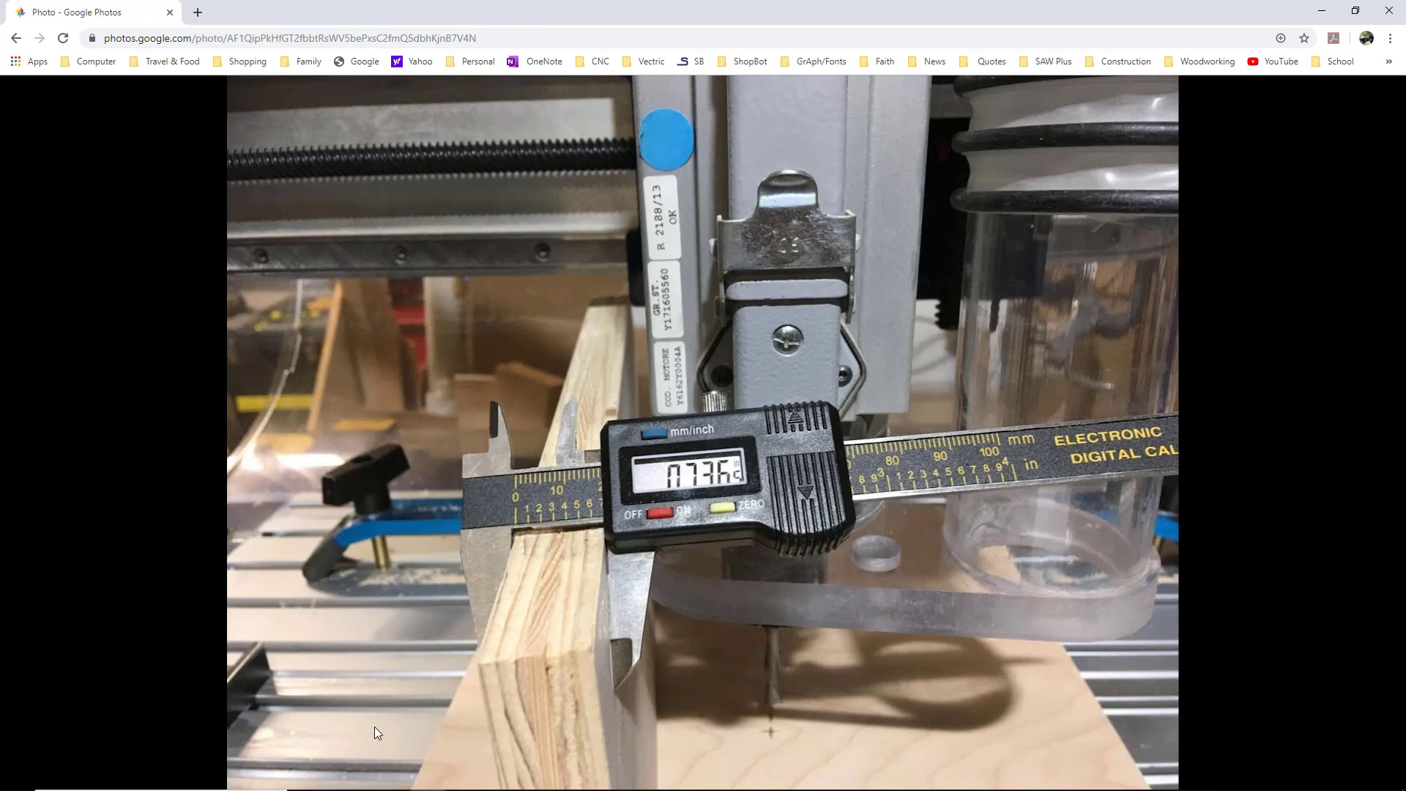
mouse_move(539, 779)
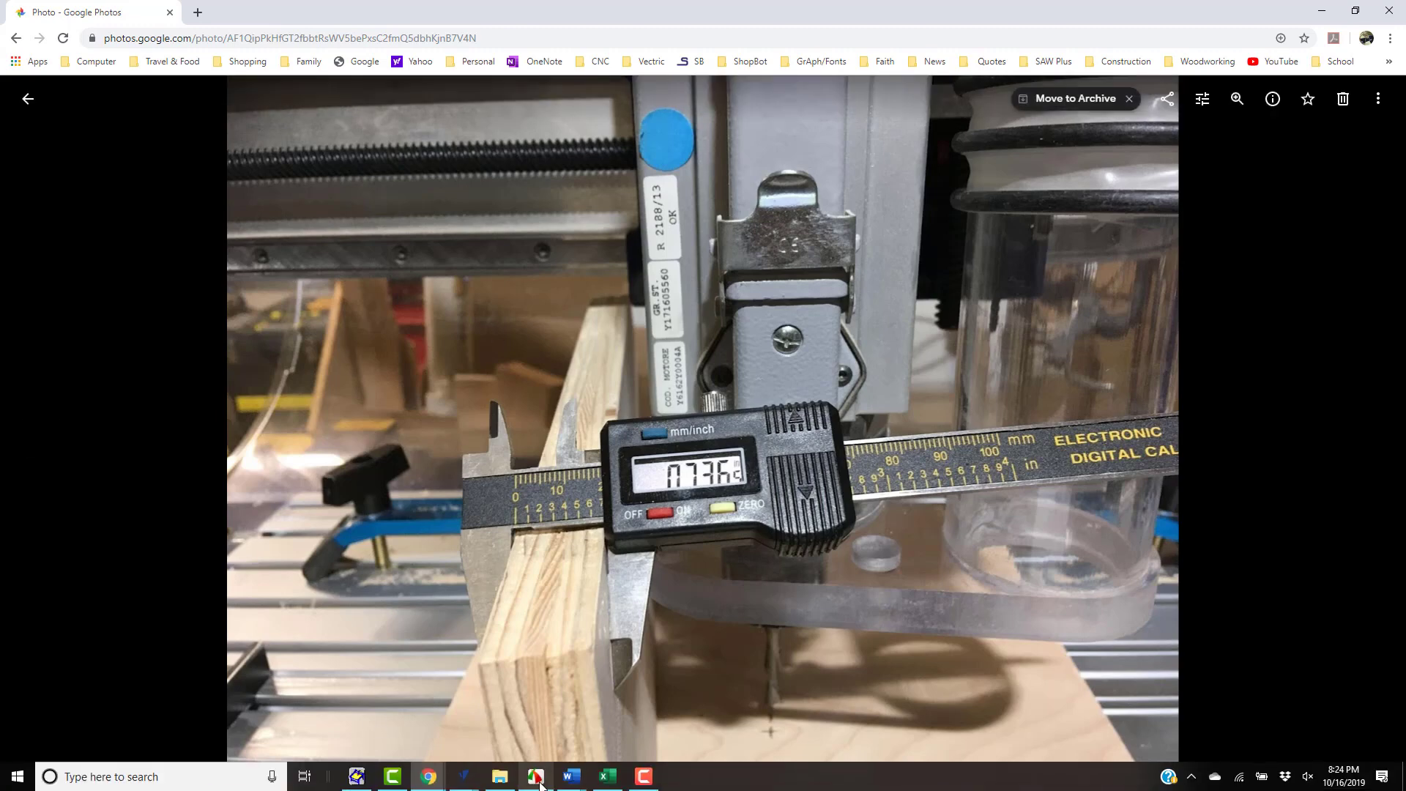
mouse_move(464, 785)
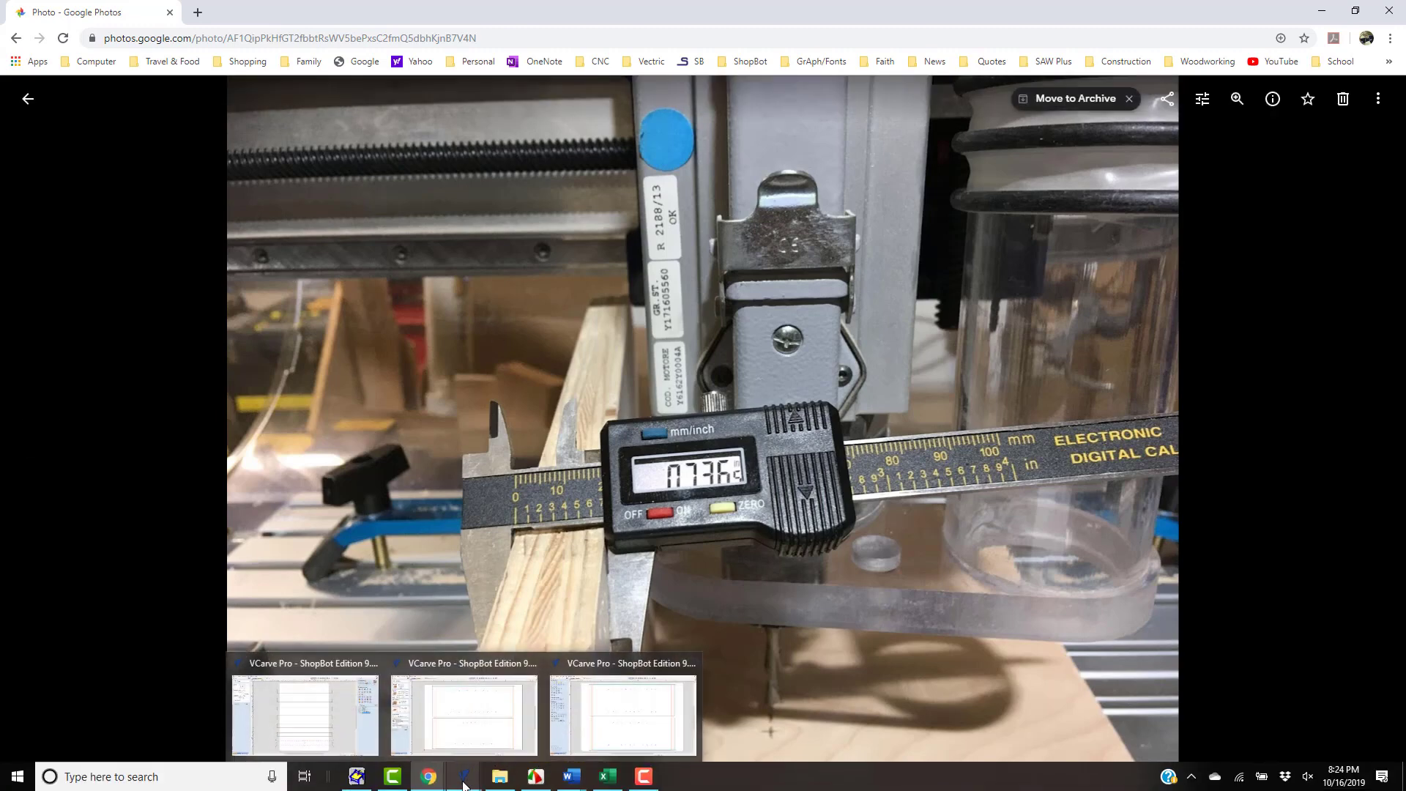
click(462, 725)
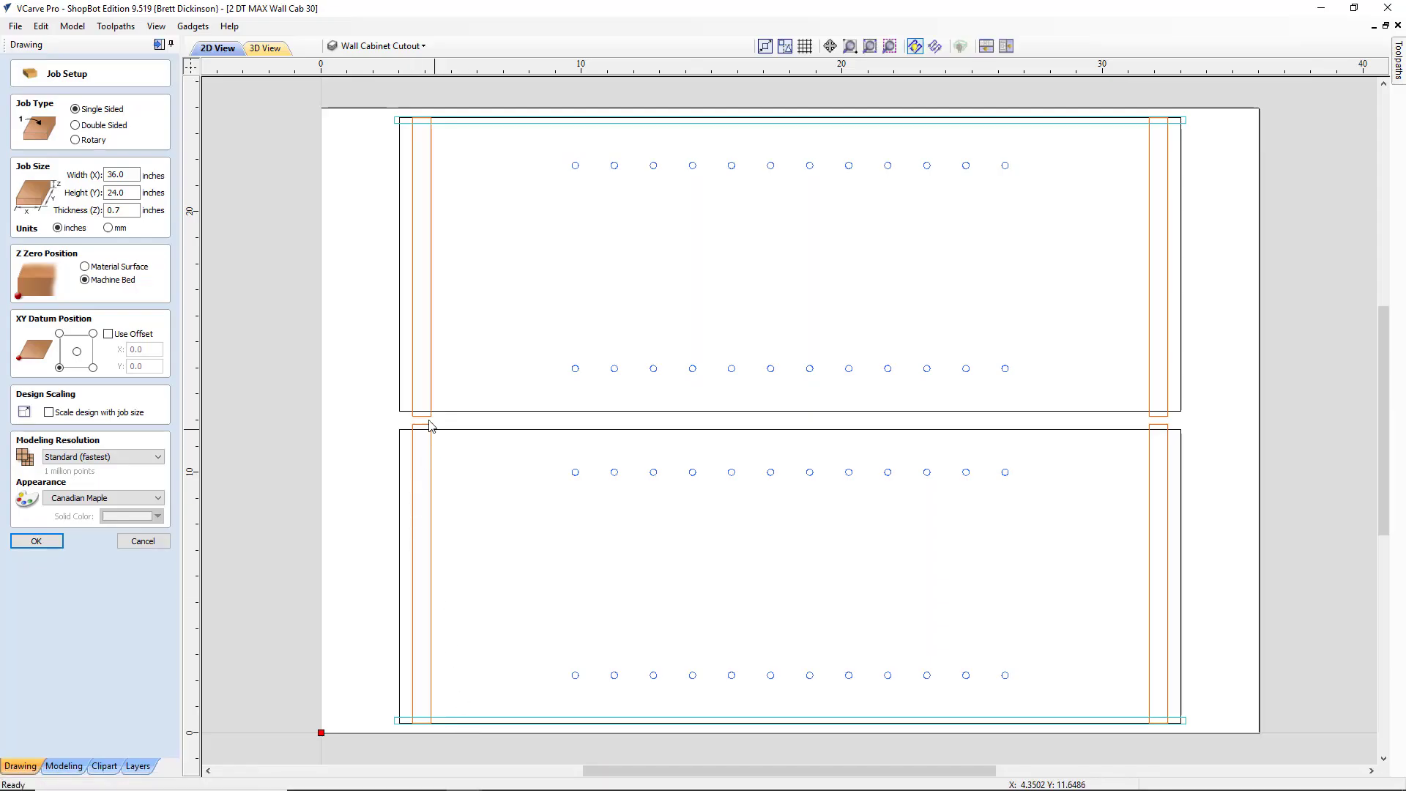
Step: Check the job thickness, close the job setup, and inspect the size of the upper panel's left shelf dado
click(135, 211)
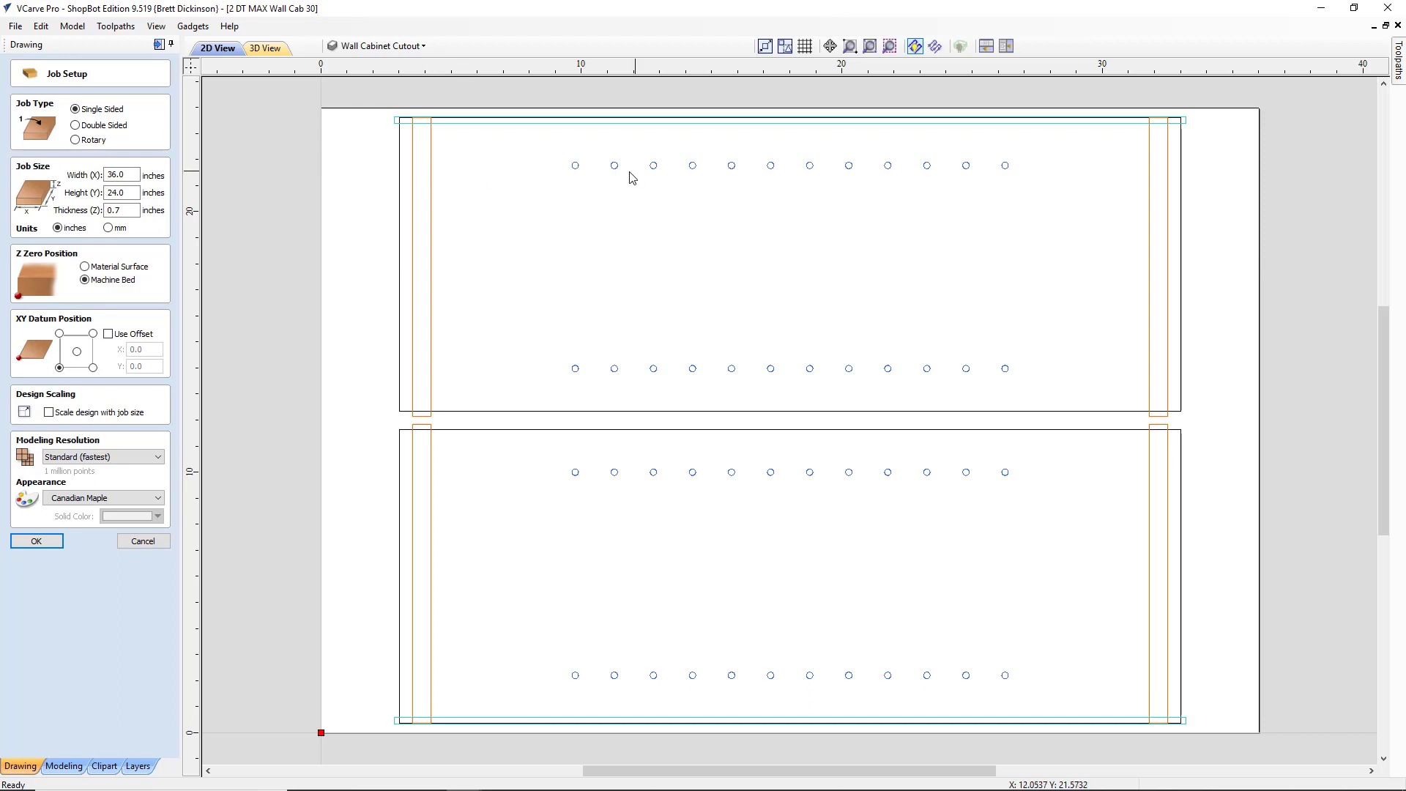
click(37, 541)
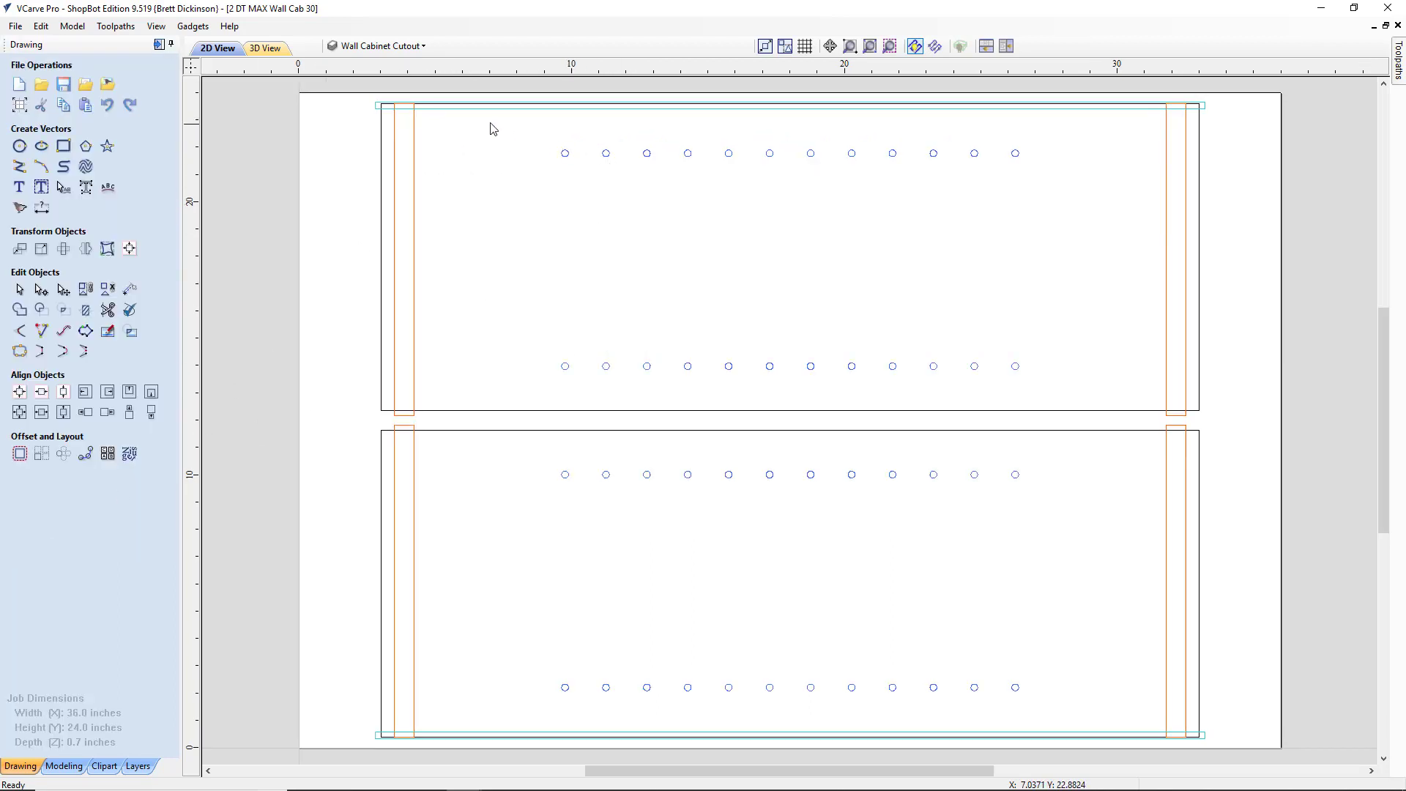
click(487, 108)
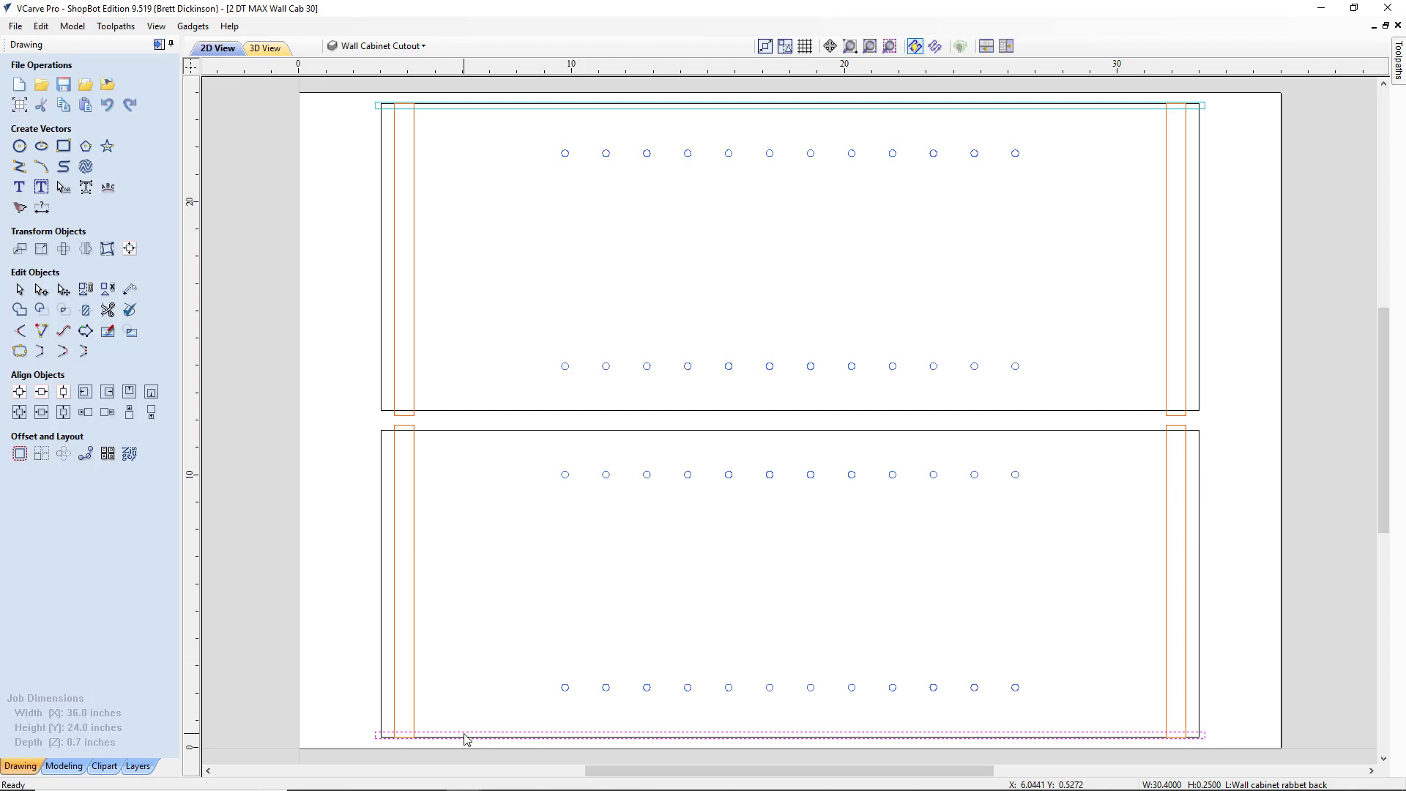
click(413, 348)
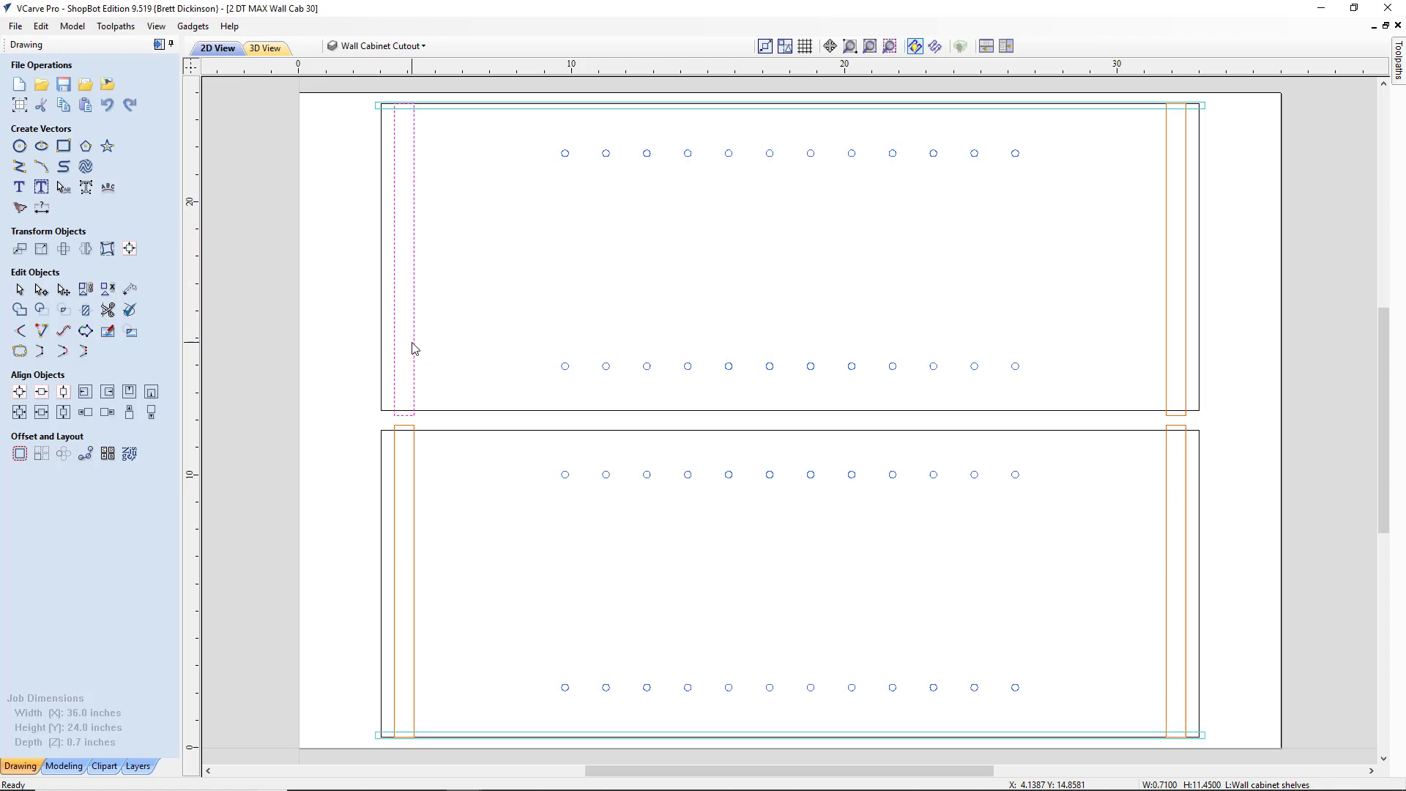
click(41, 250)
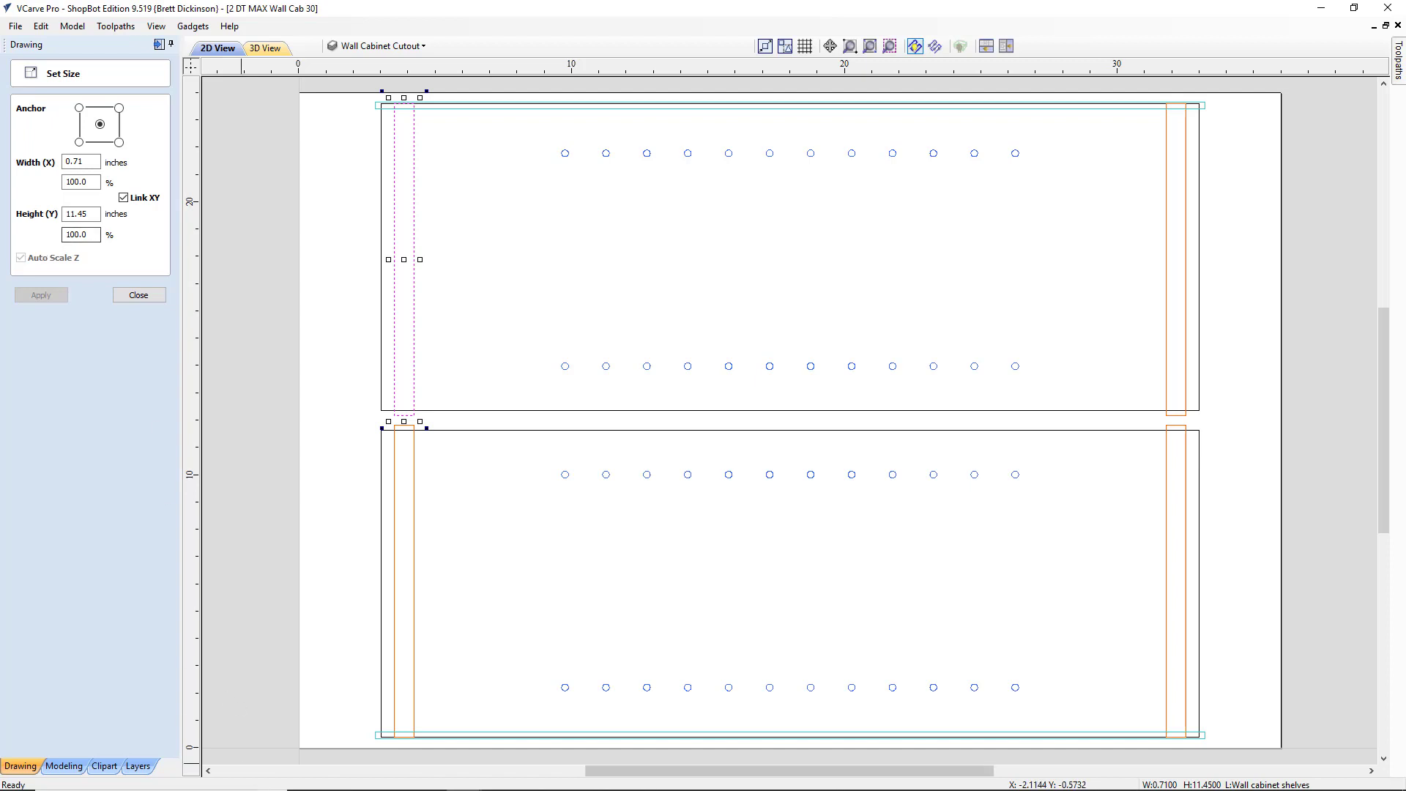
Step: Switch to the dado width sample 2 file and set its material thickness to 0.737 inches
mouse_move(498, 787)
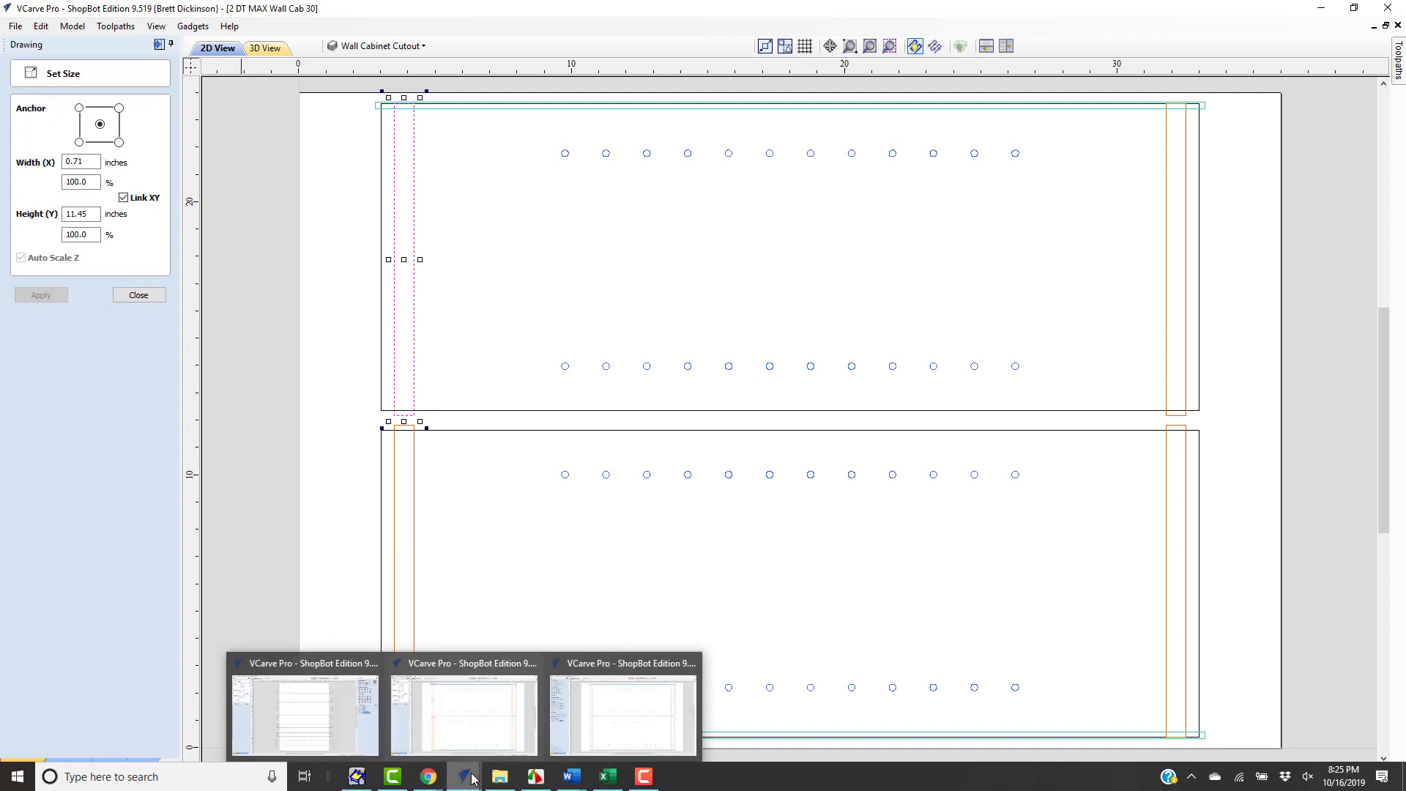
click(302, 711)
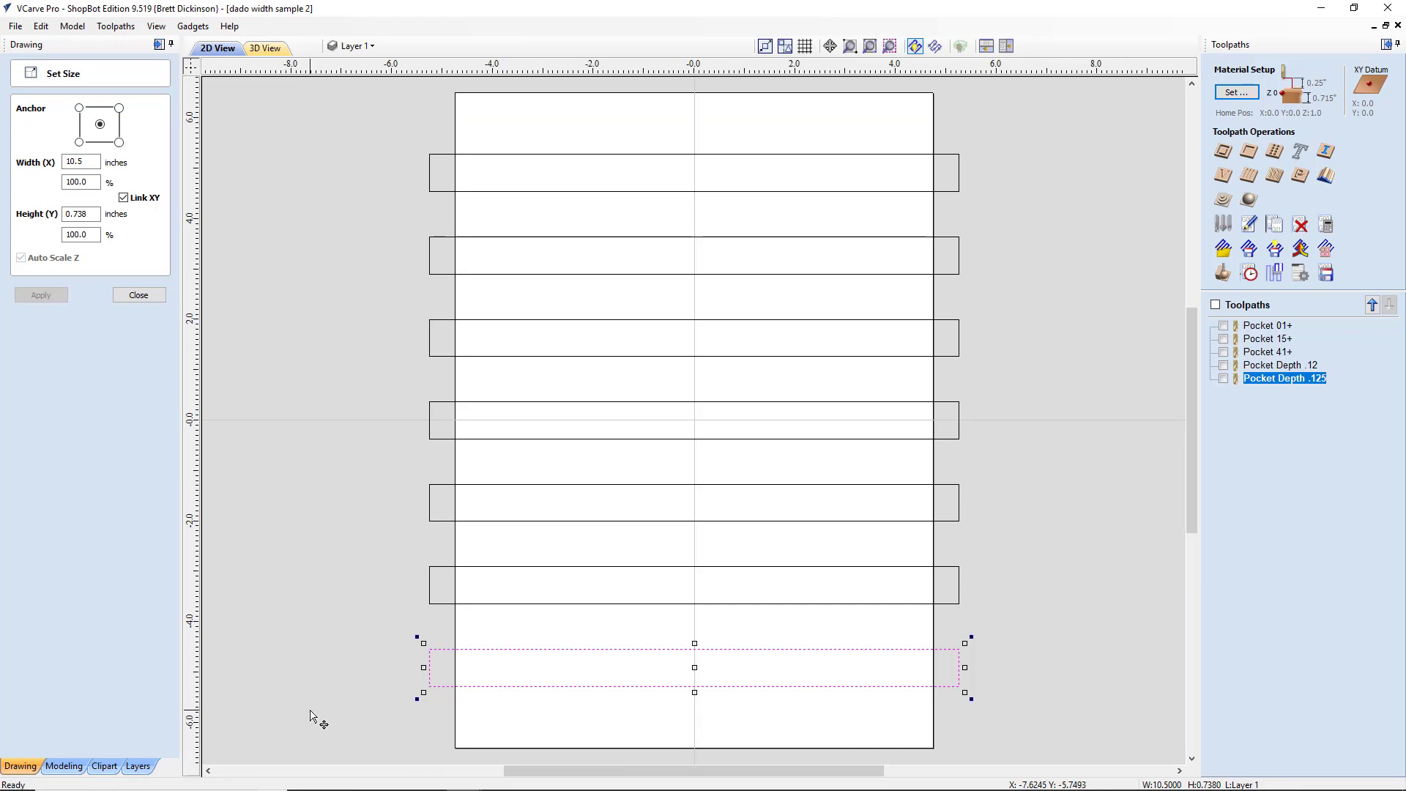
click(139, 296)
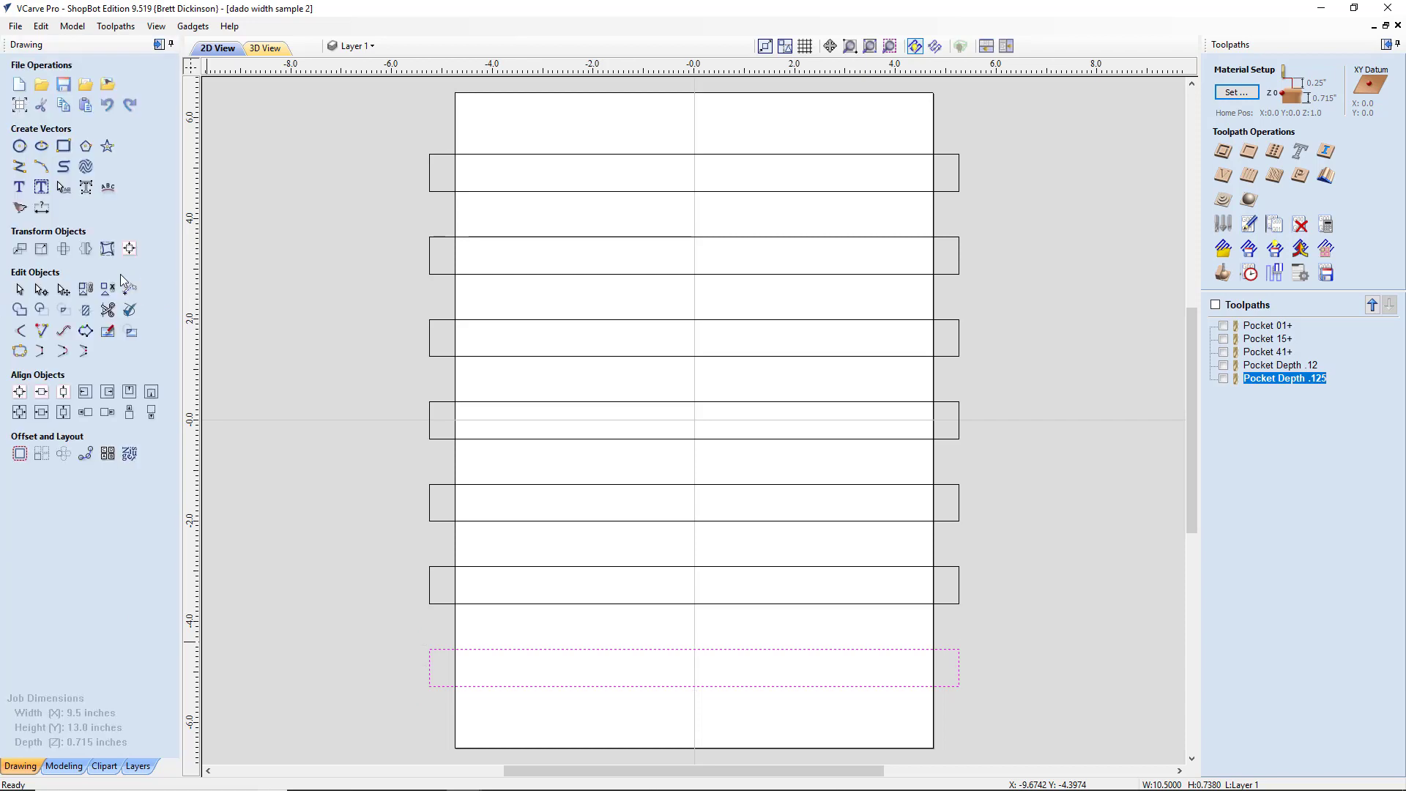
click(18, 102)
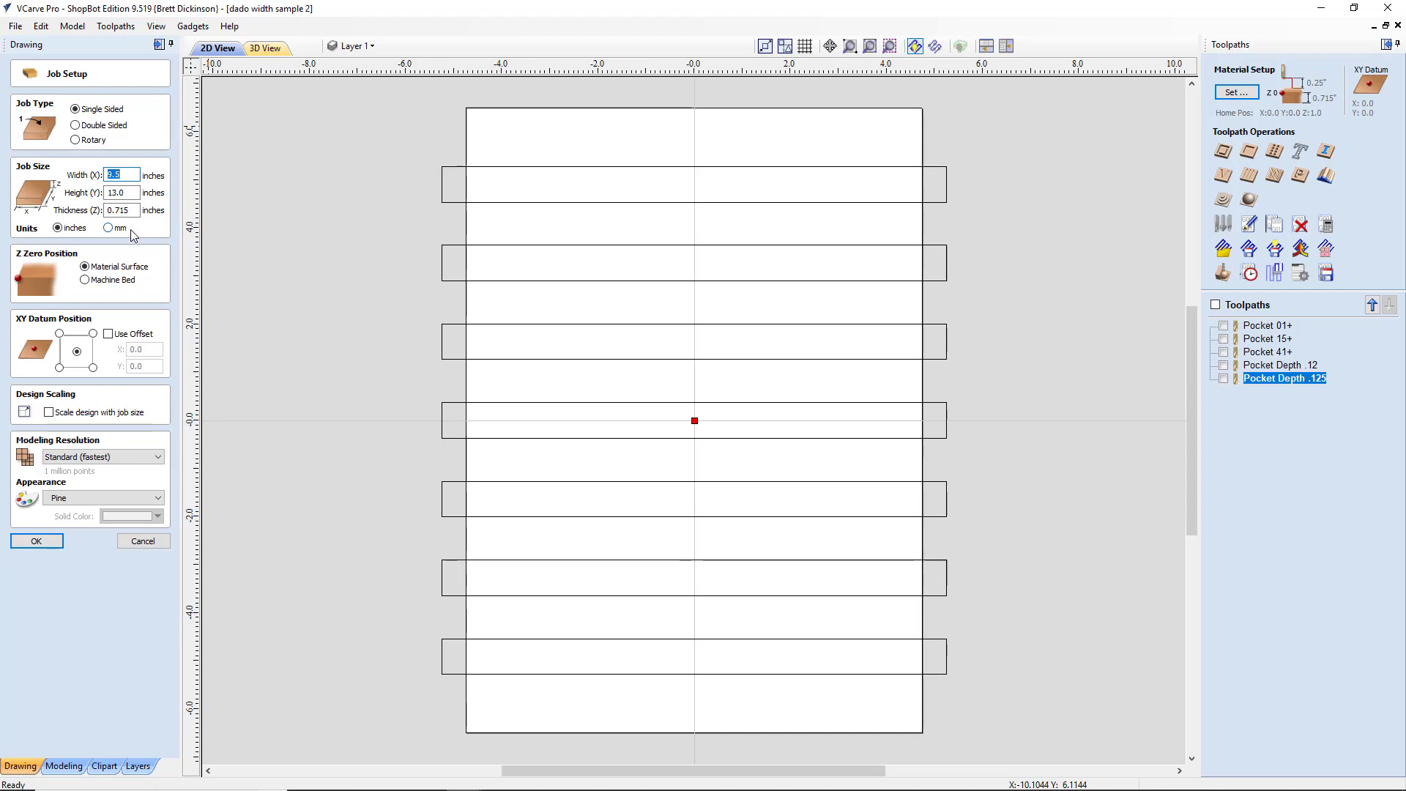
click(135, 210)
text(.)
text(738)
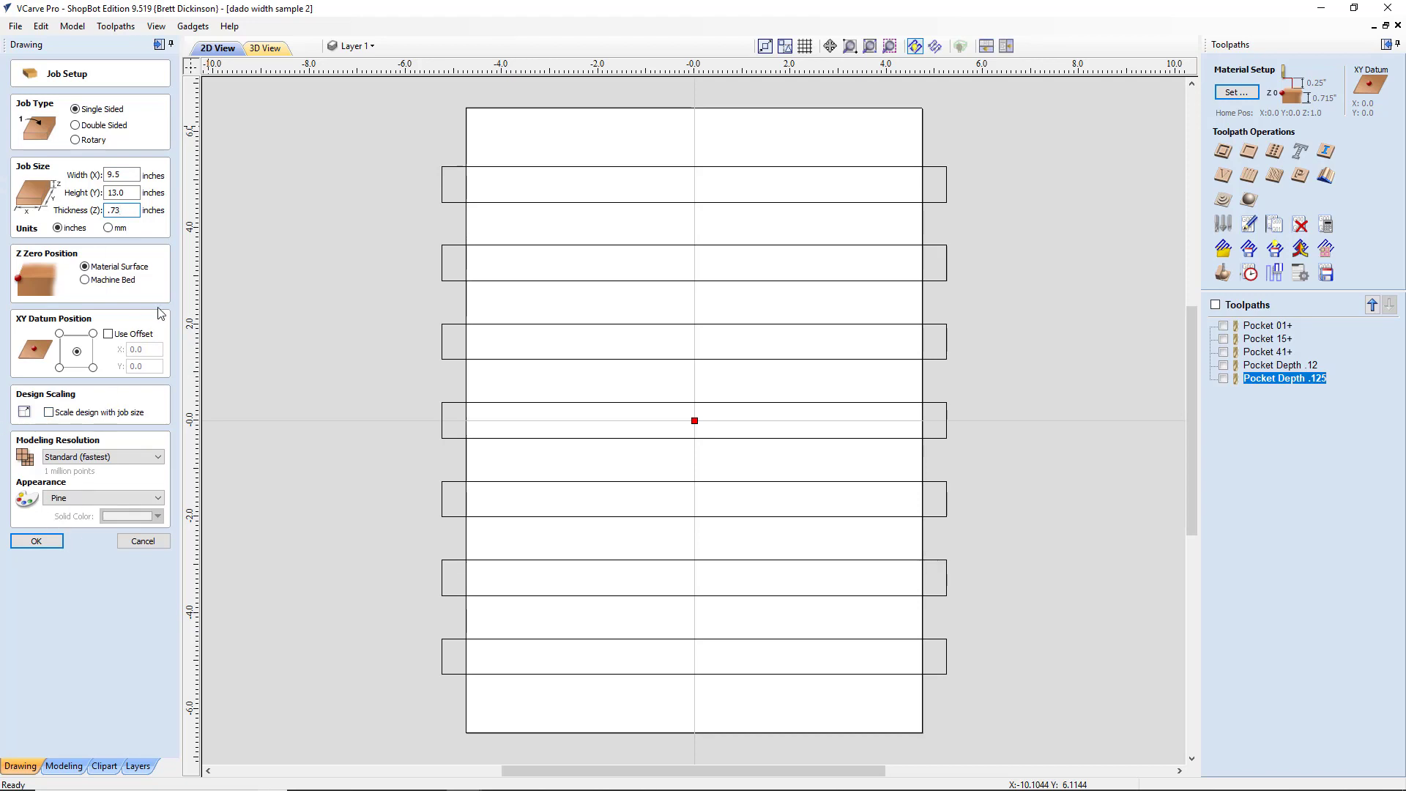
click(36, 541)
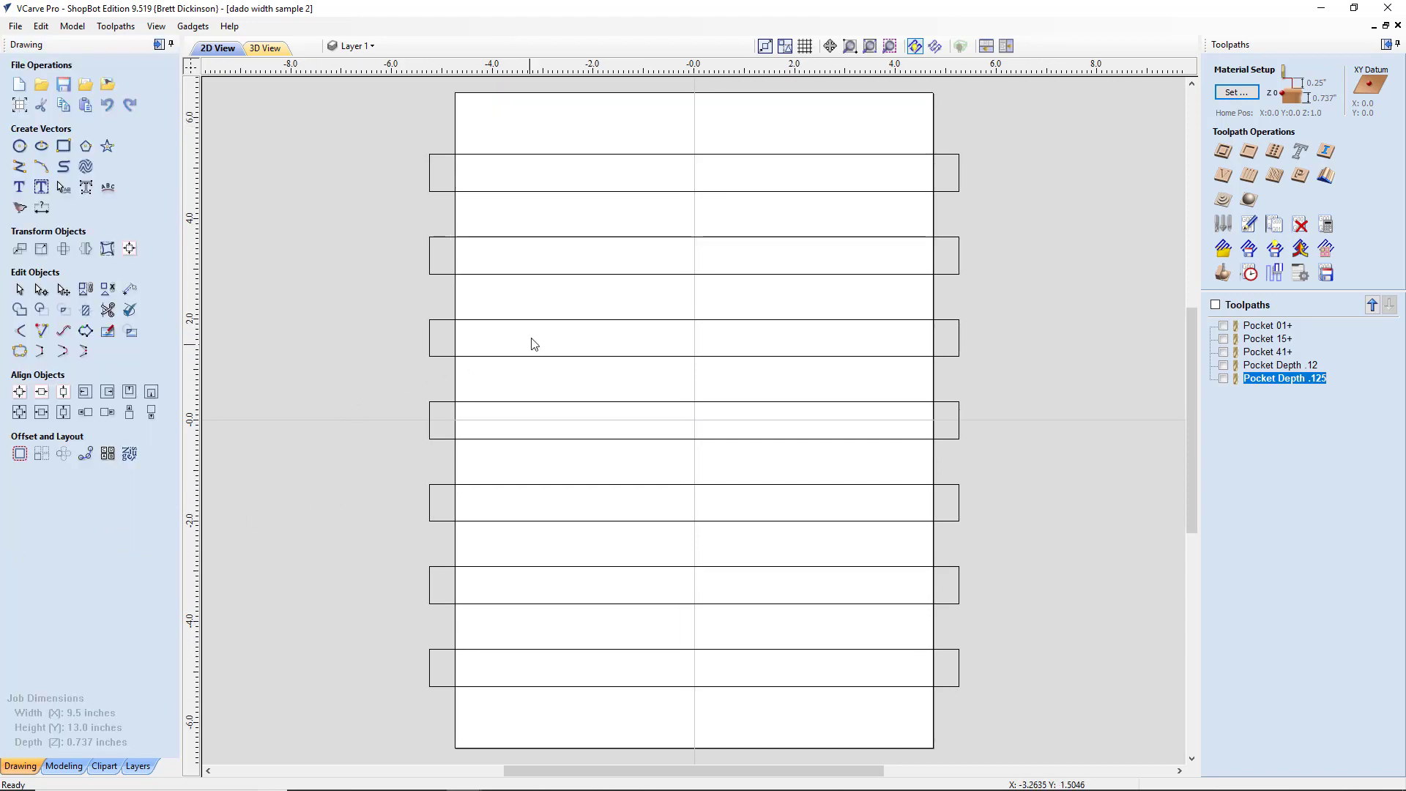
Step: Inspect the sizes of several dado rectangles on the sample board, from the lowest one up to the topmost
click(504, 656)
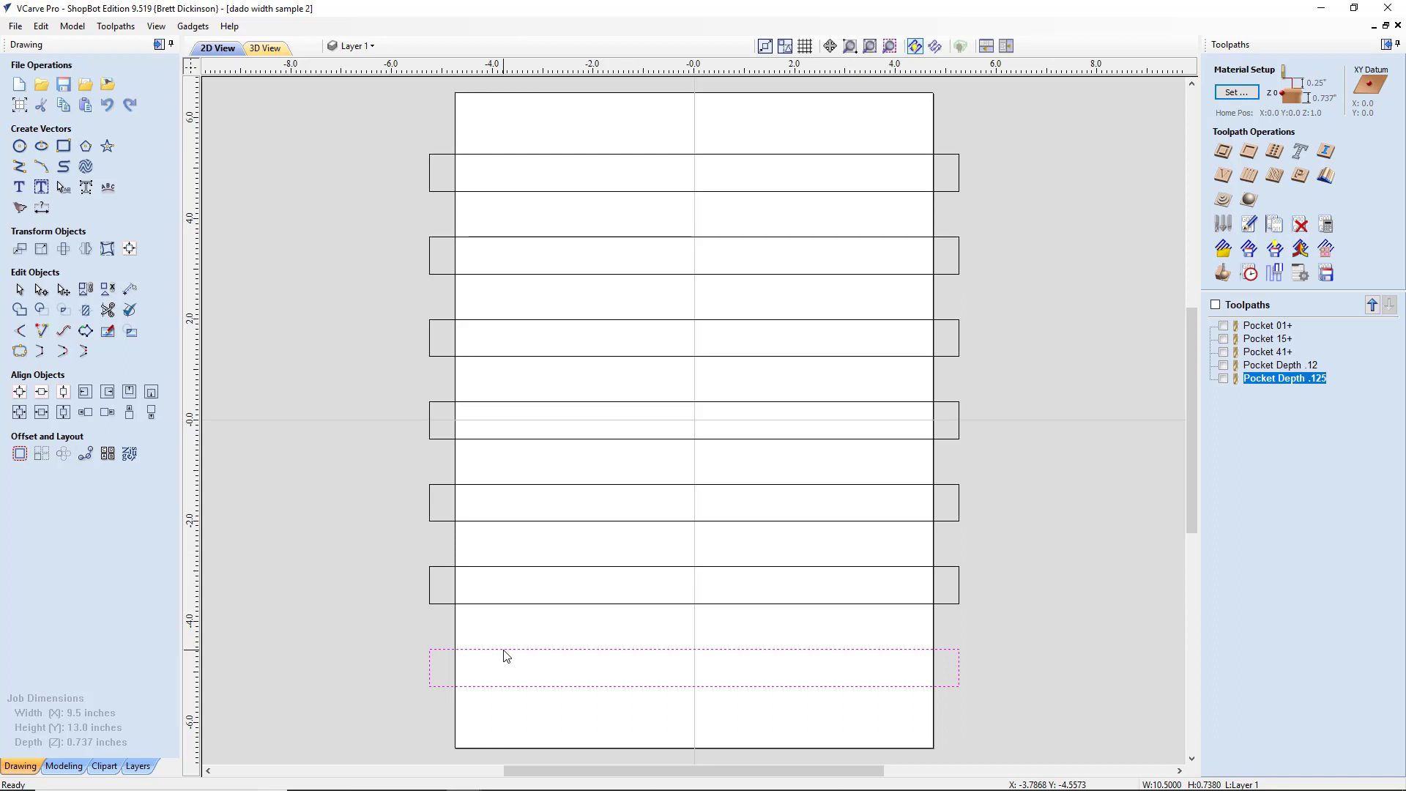
click(41, 248)
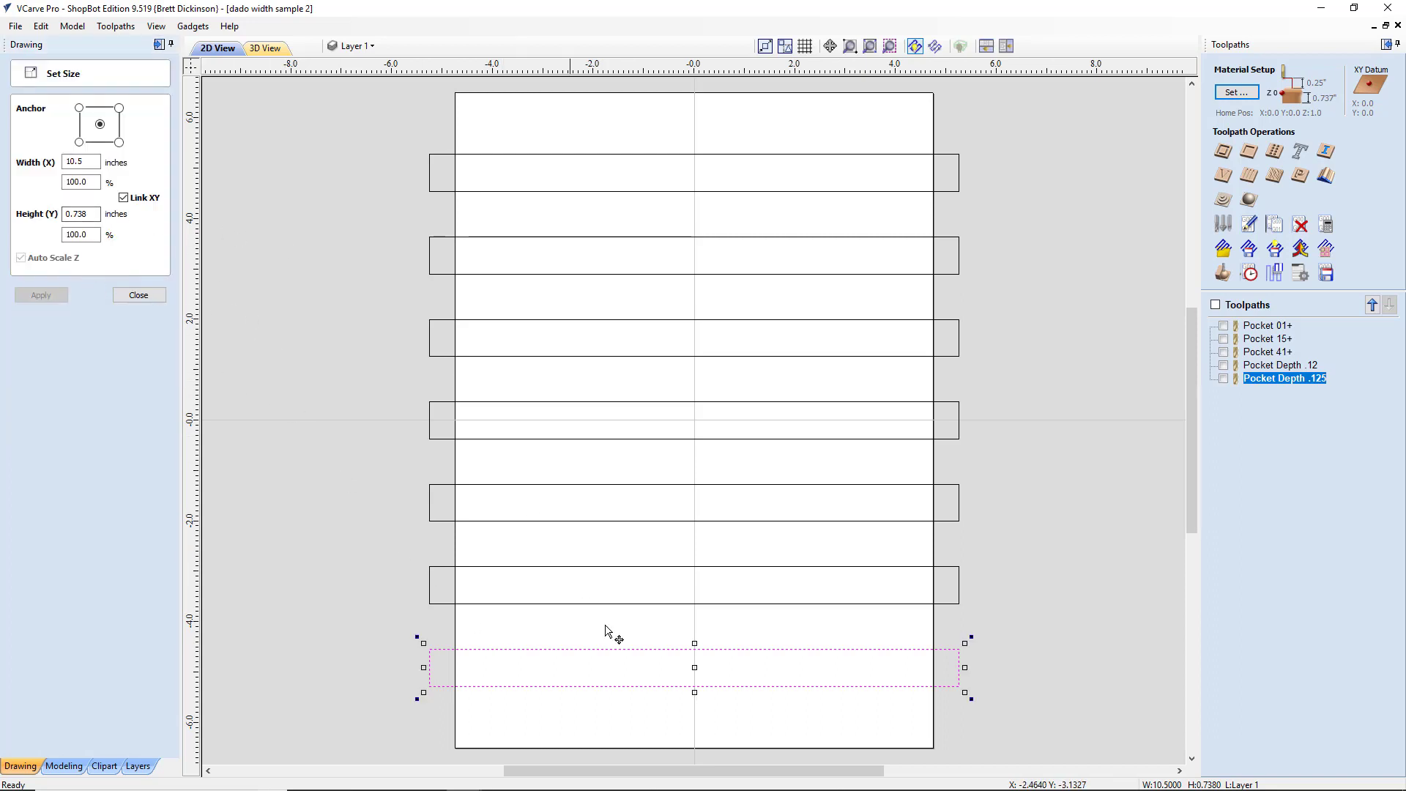
click(569, 604)
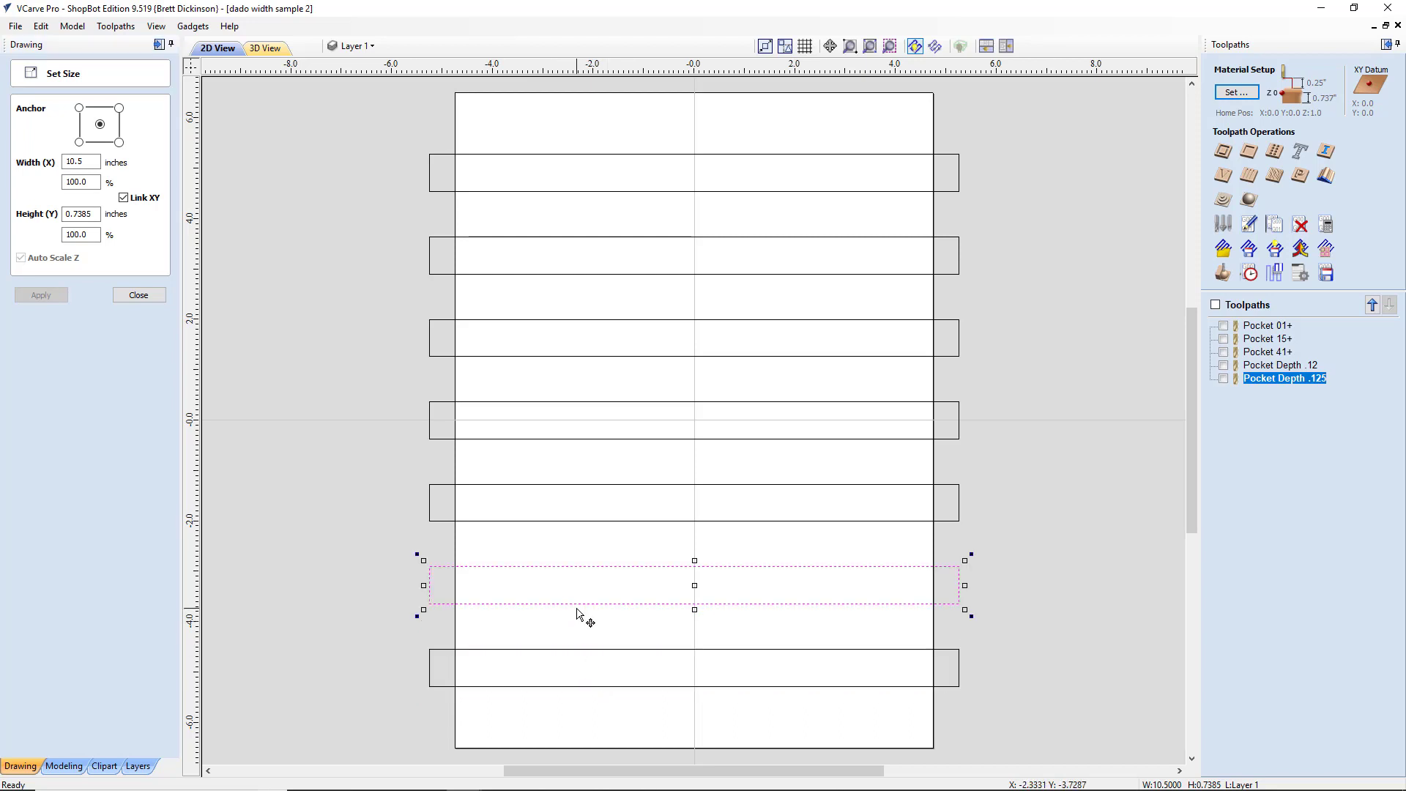
click(566, 357)
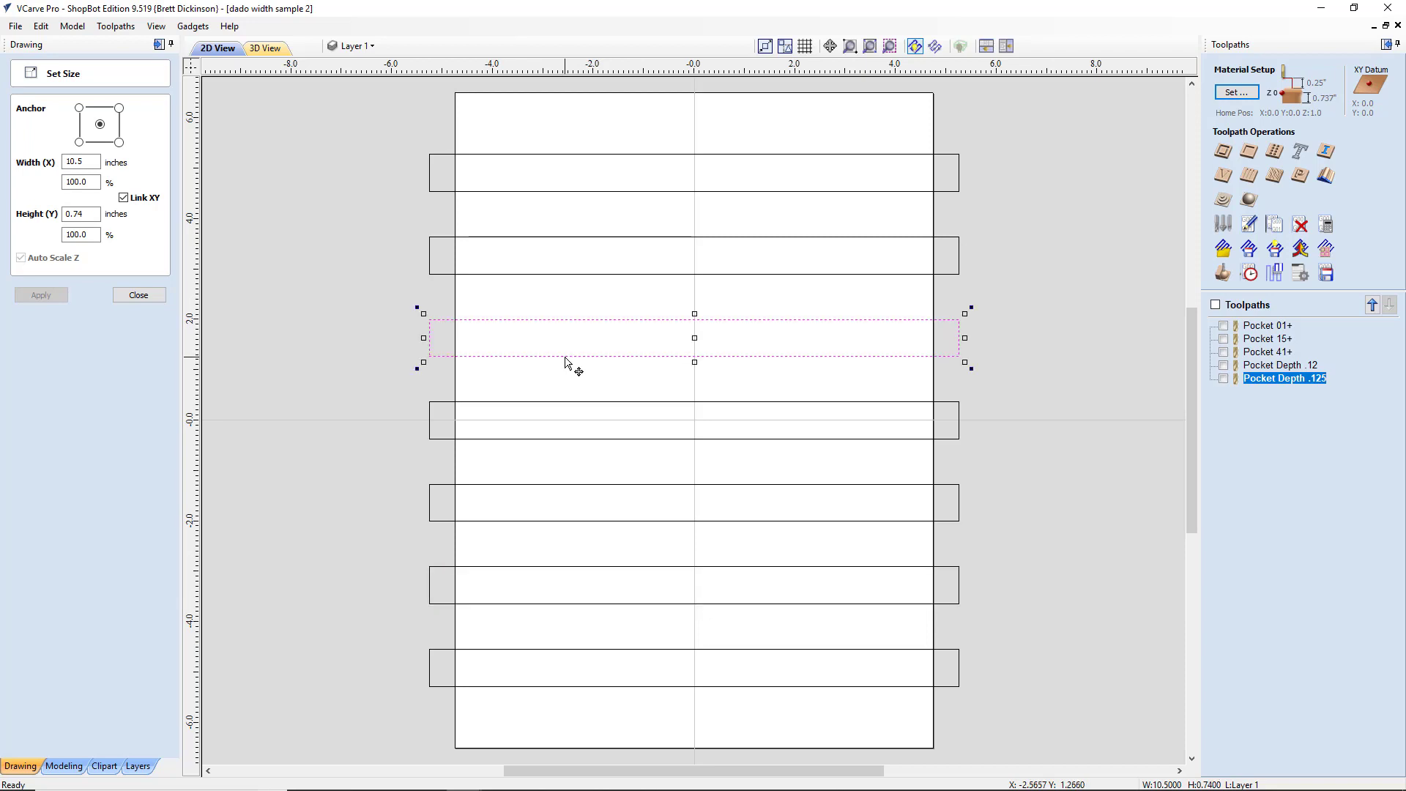
click(594, 199)
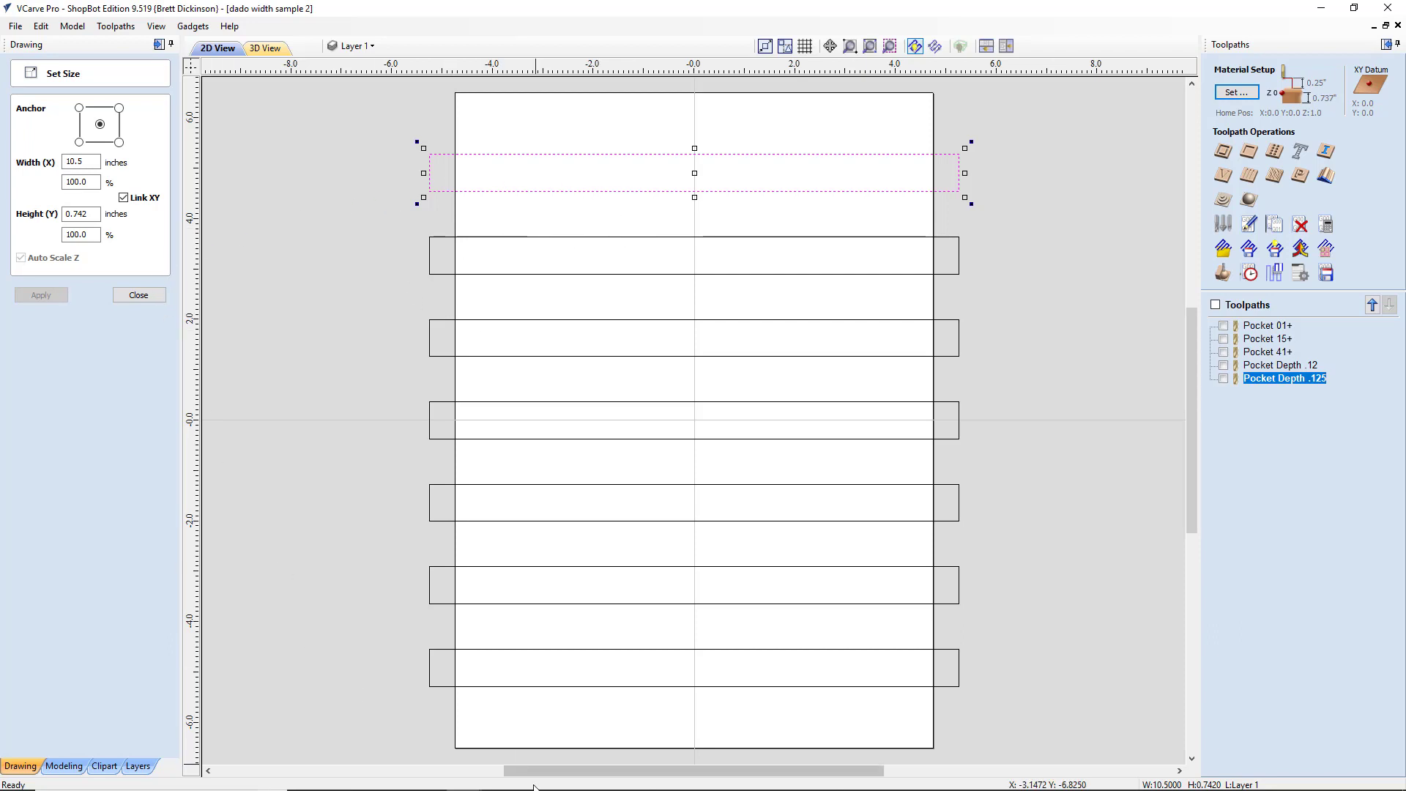
Step: Switch to Google Photos in Chrome and examine the caliper reading on the plywood edge again
mouse_move(505, 787)
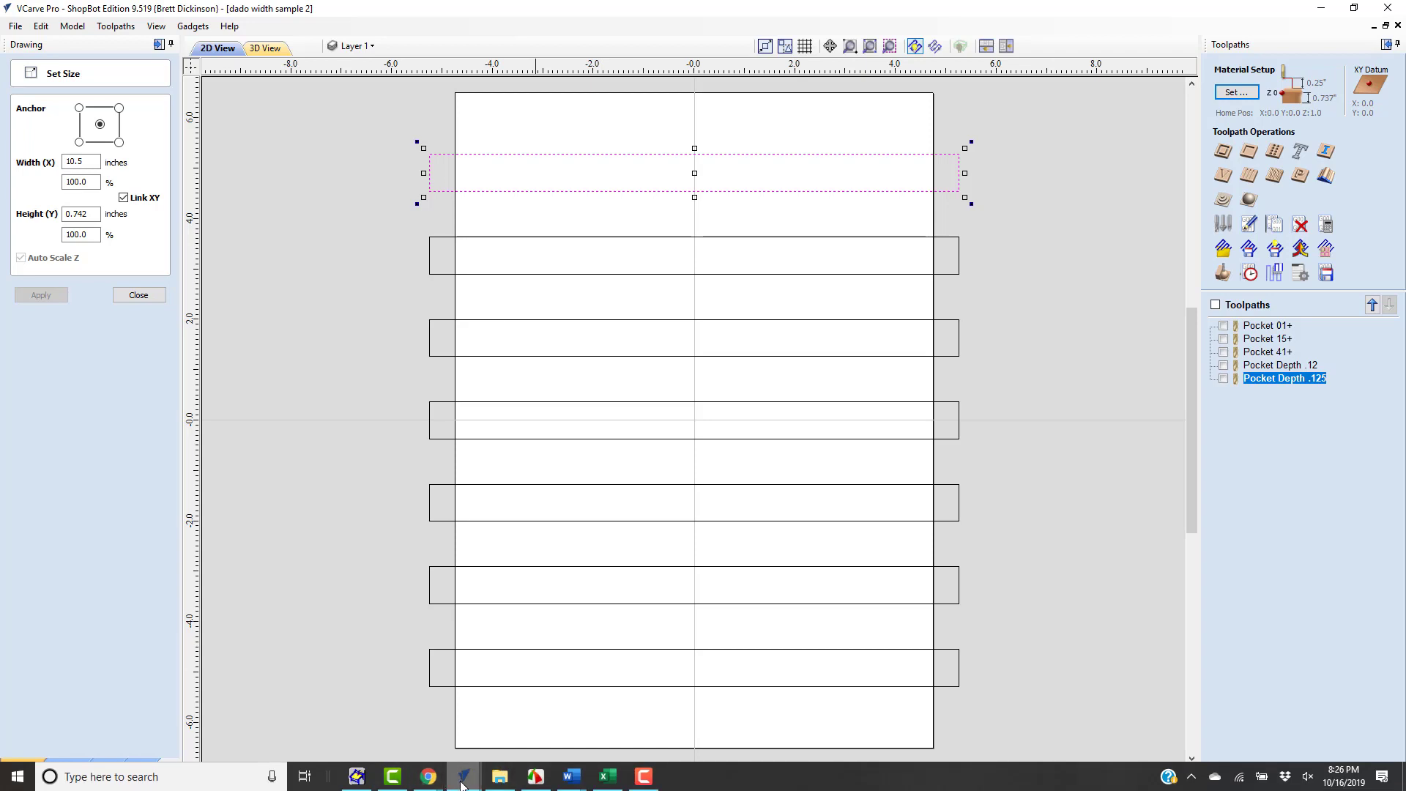
mouse_move(432, 781)
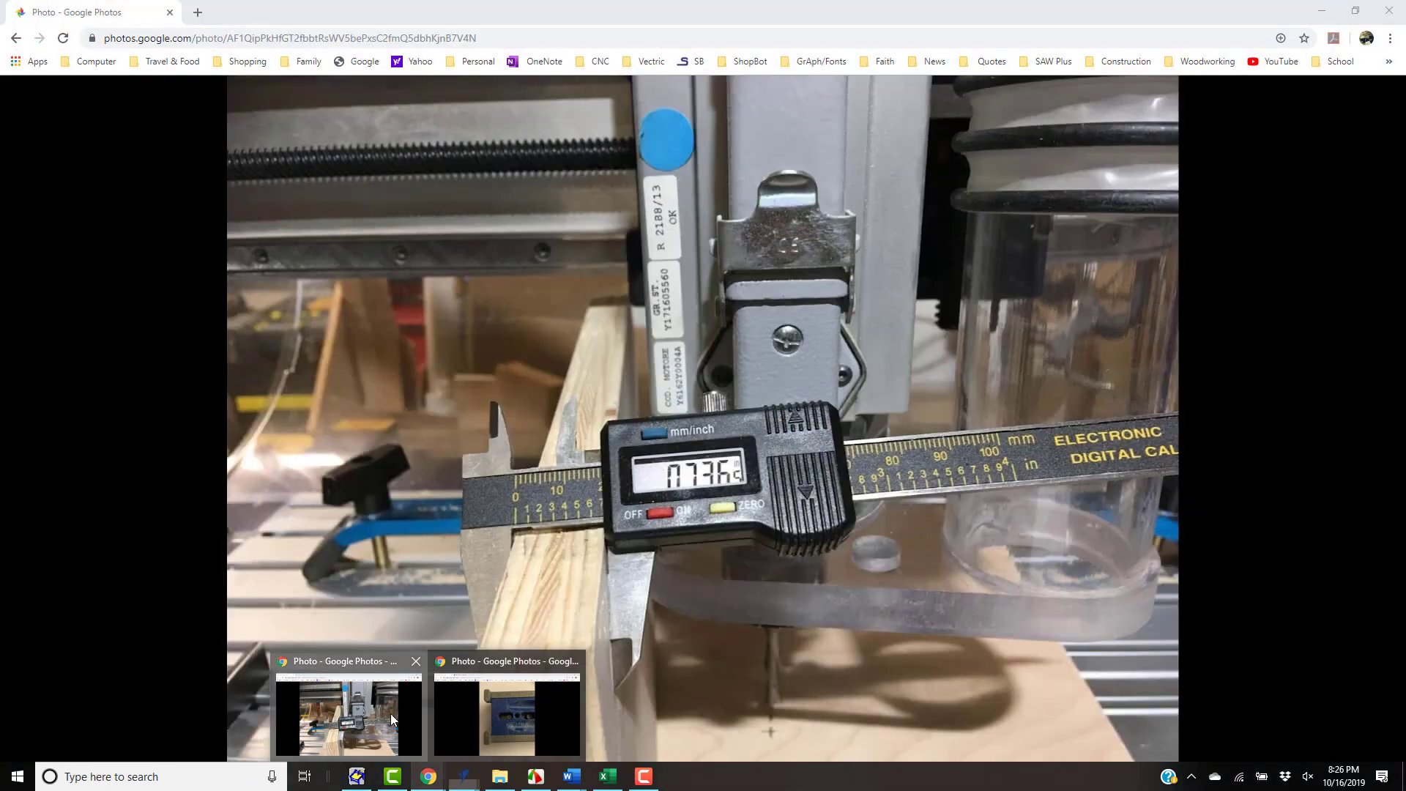
click(389, 714)
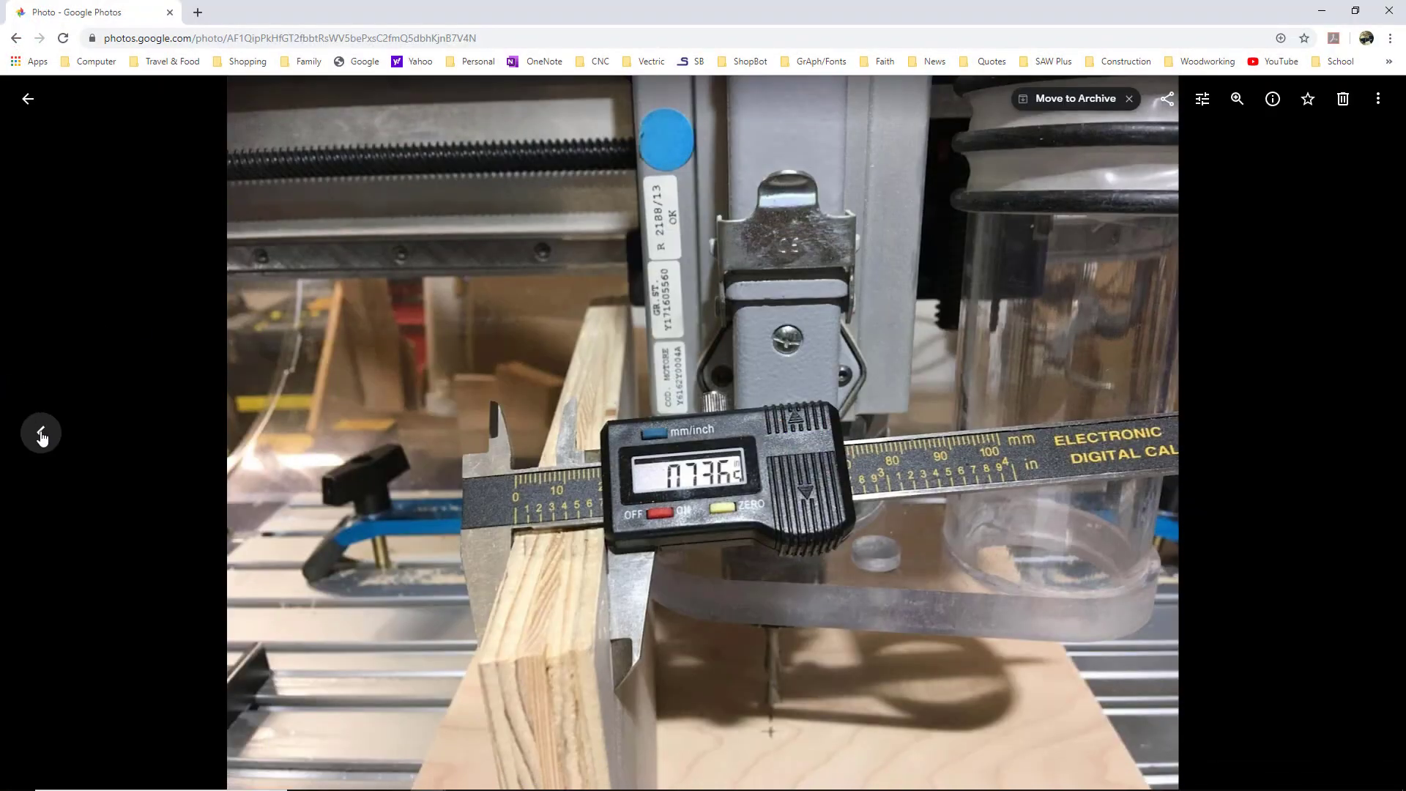
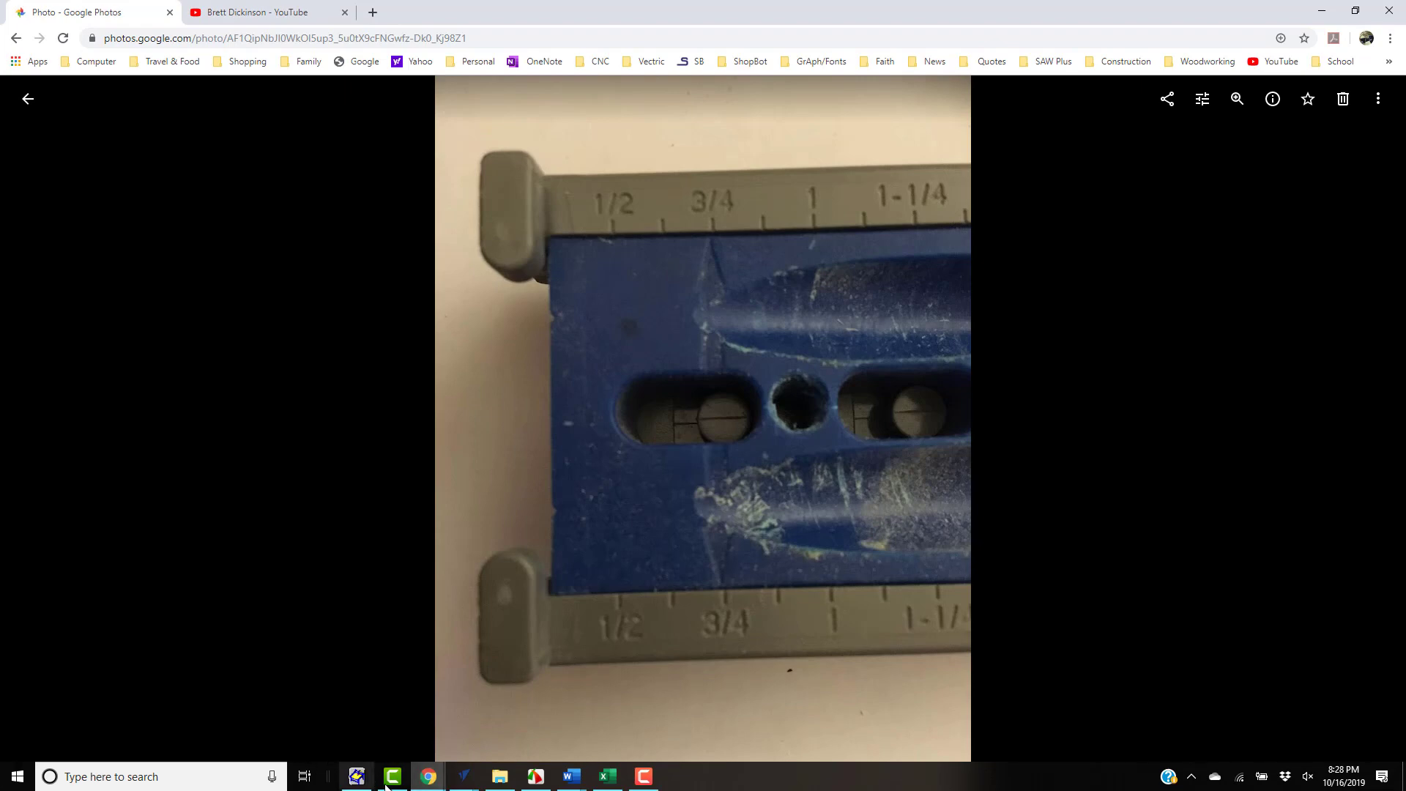
Step: Switch to the other Google Photos window and browse back from the drill stop collar through the pocket-hole photos to the dado test board
click(430, 780)
click(338, 727)
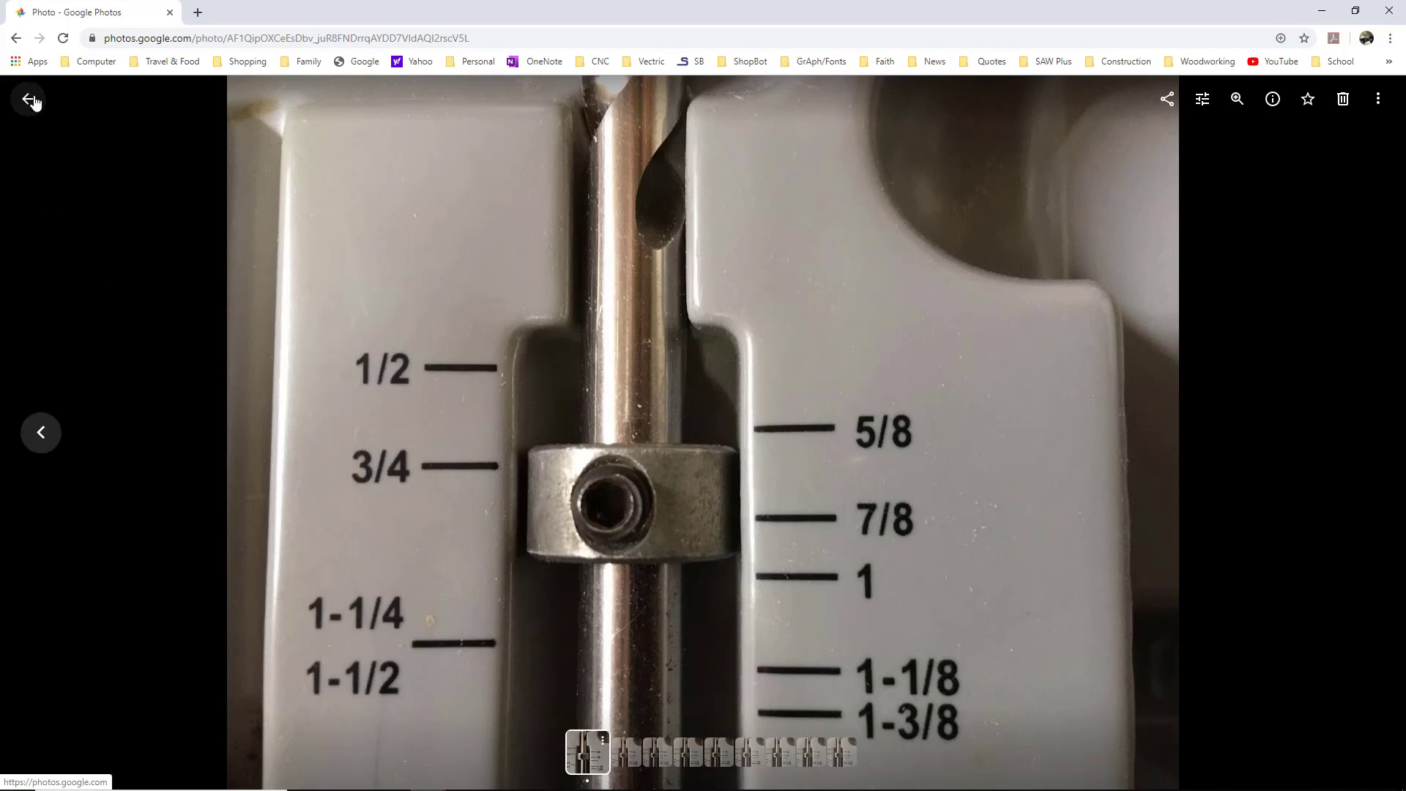
click(41, 434)
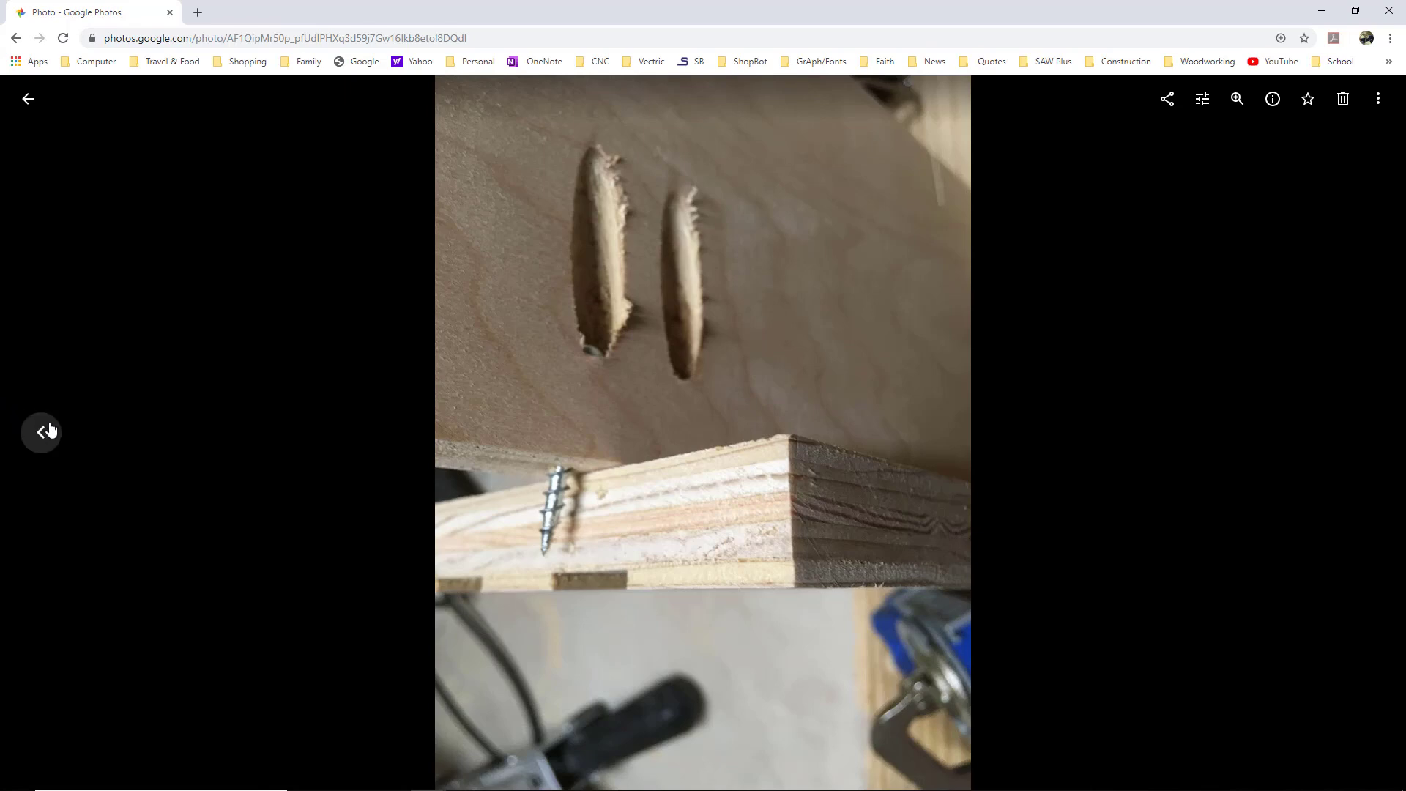
click(43, 432)
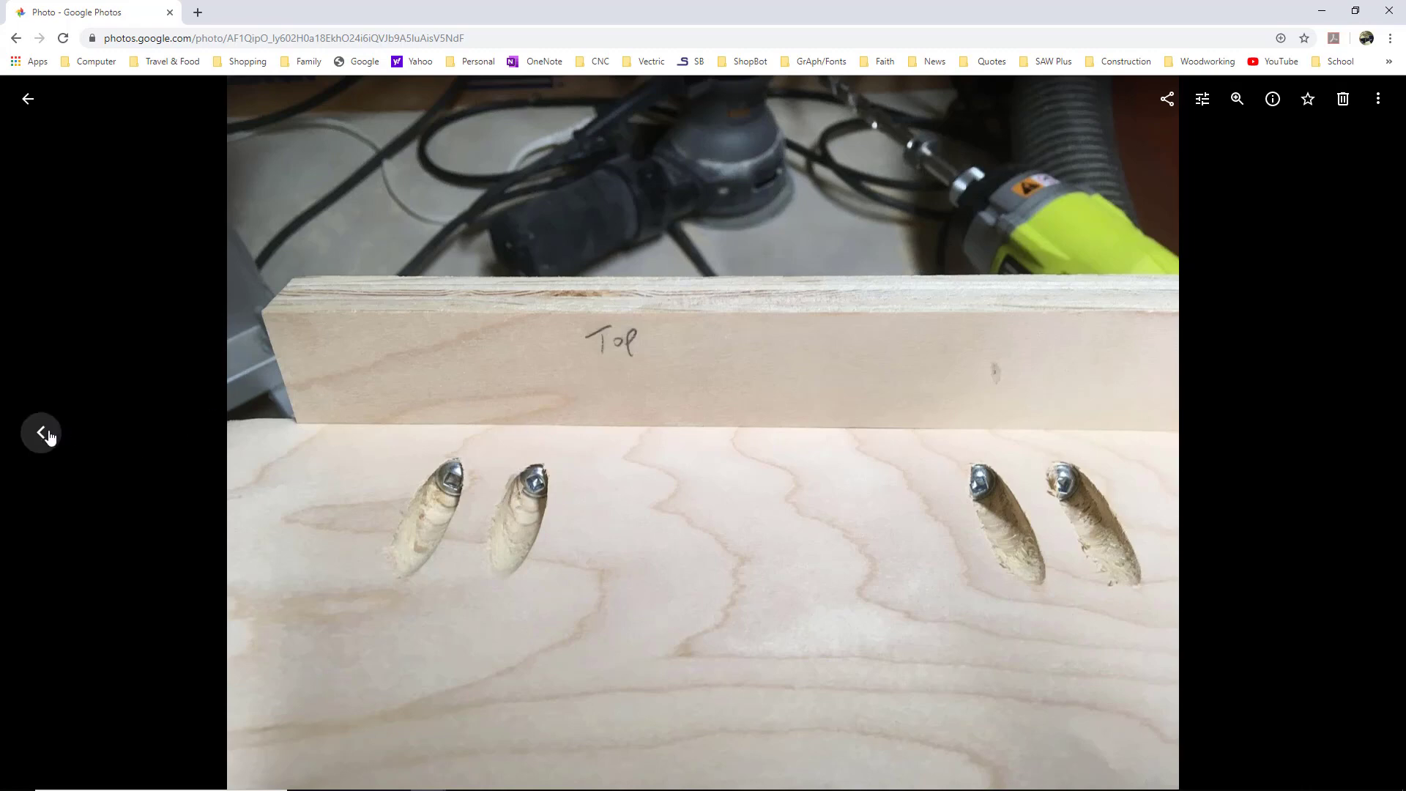
click(48, 433)
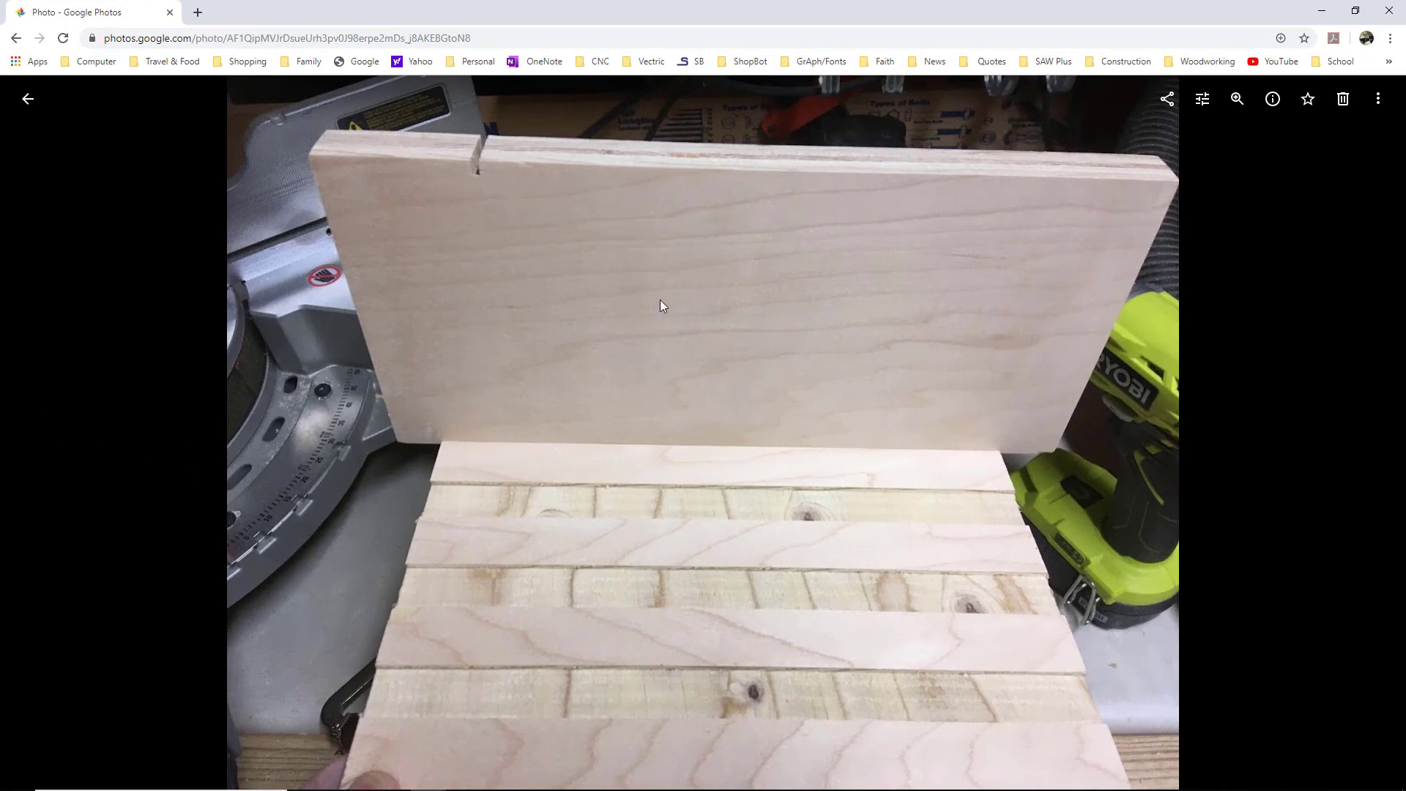
Step: Return to the dado width sample 2 file in VCarve Pro and open the Pocket 41+ toolpath settings
mouse_move(564, 787)
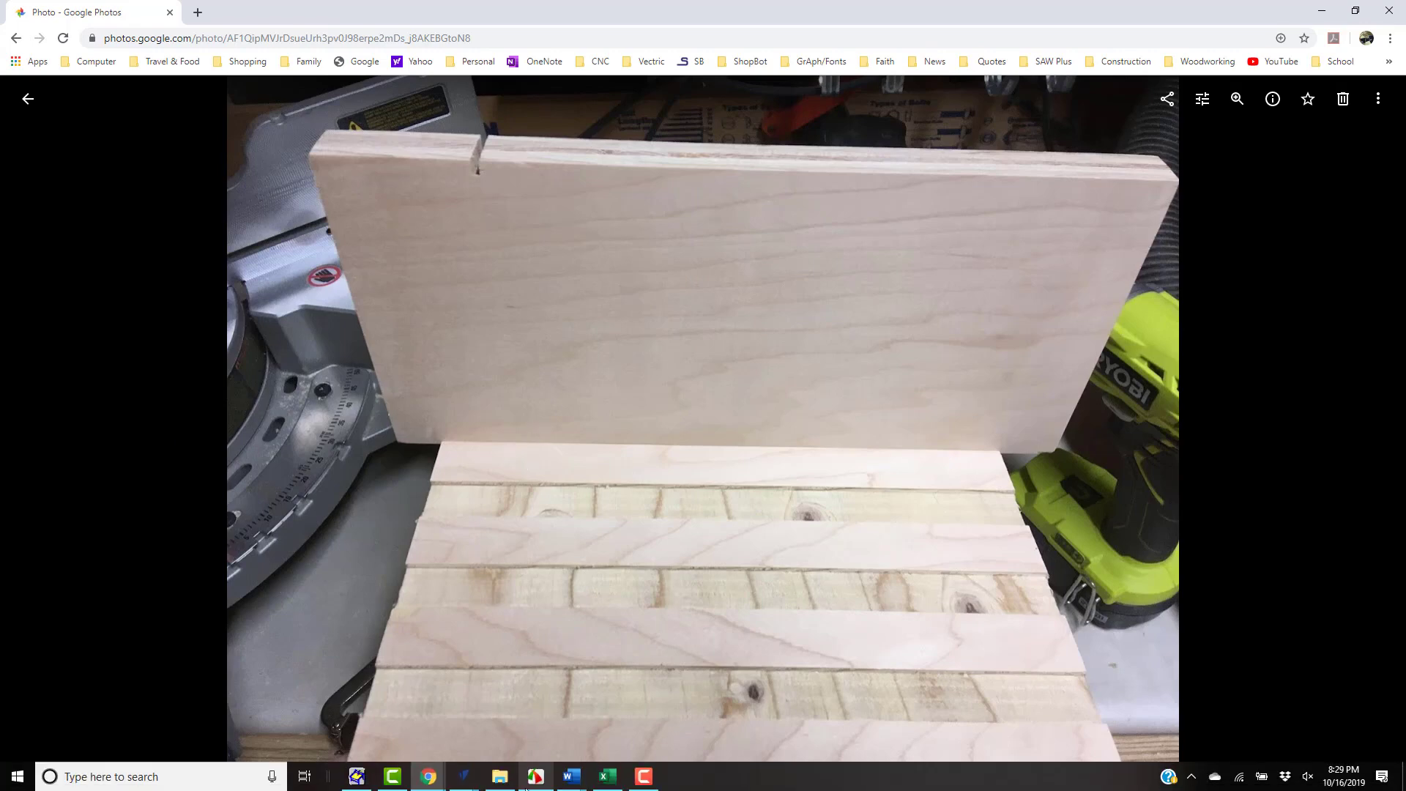
mouse_move(464, 777)
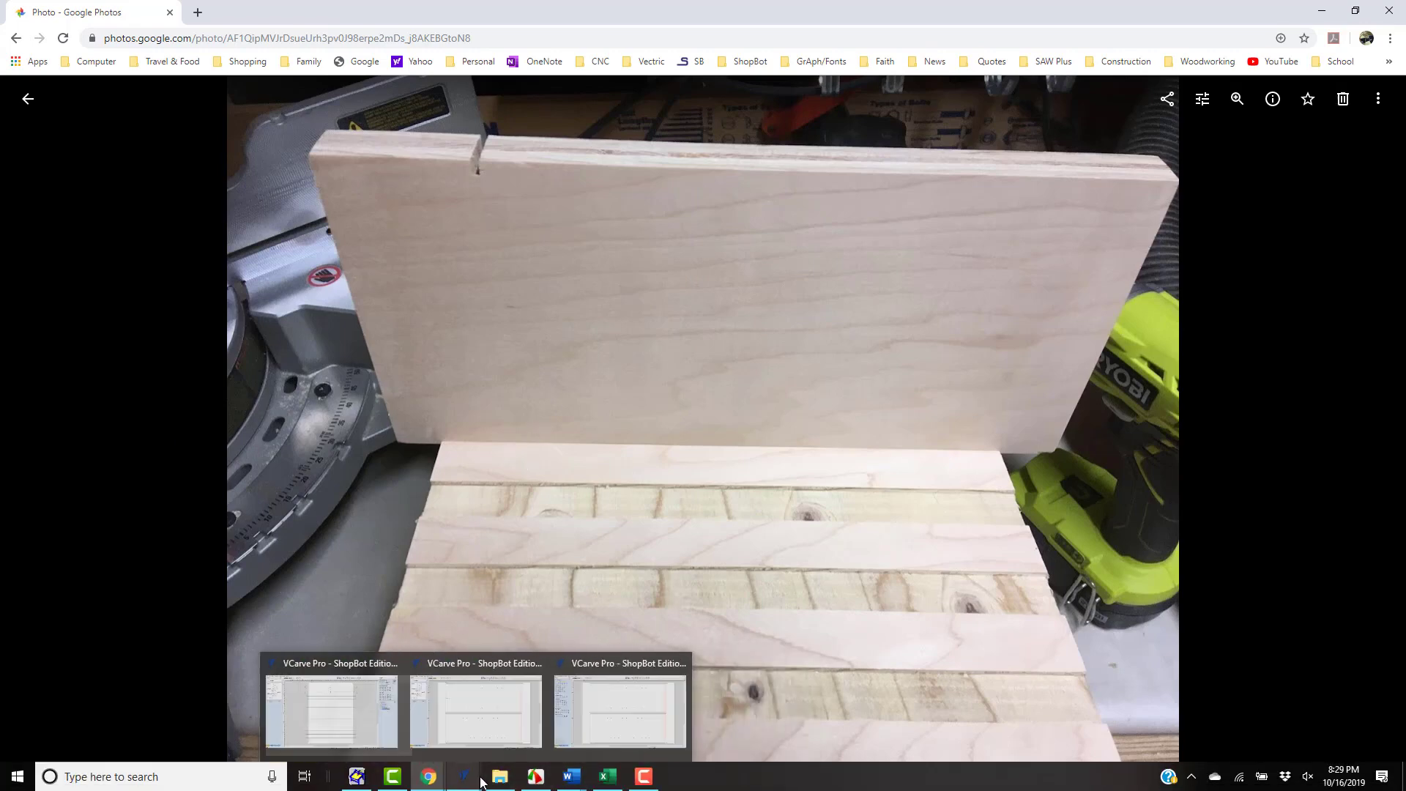
click(462, 736)
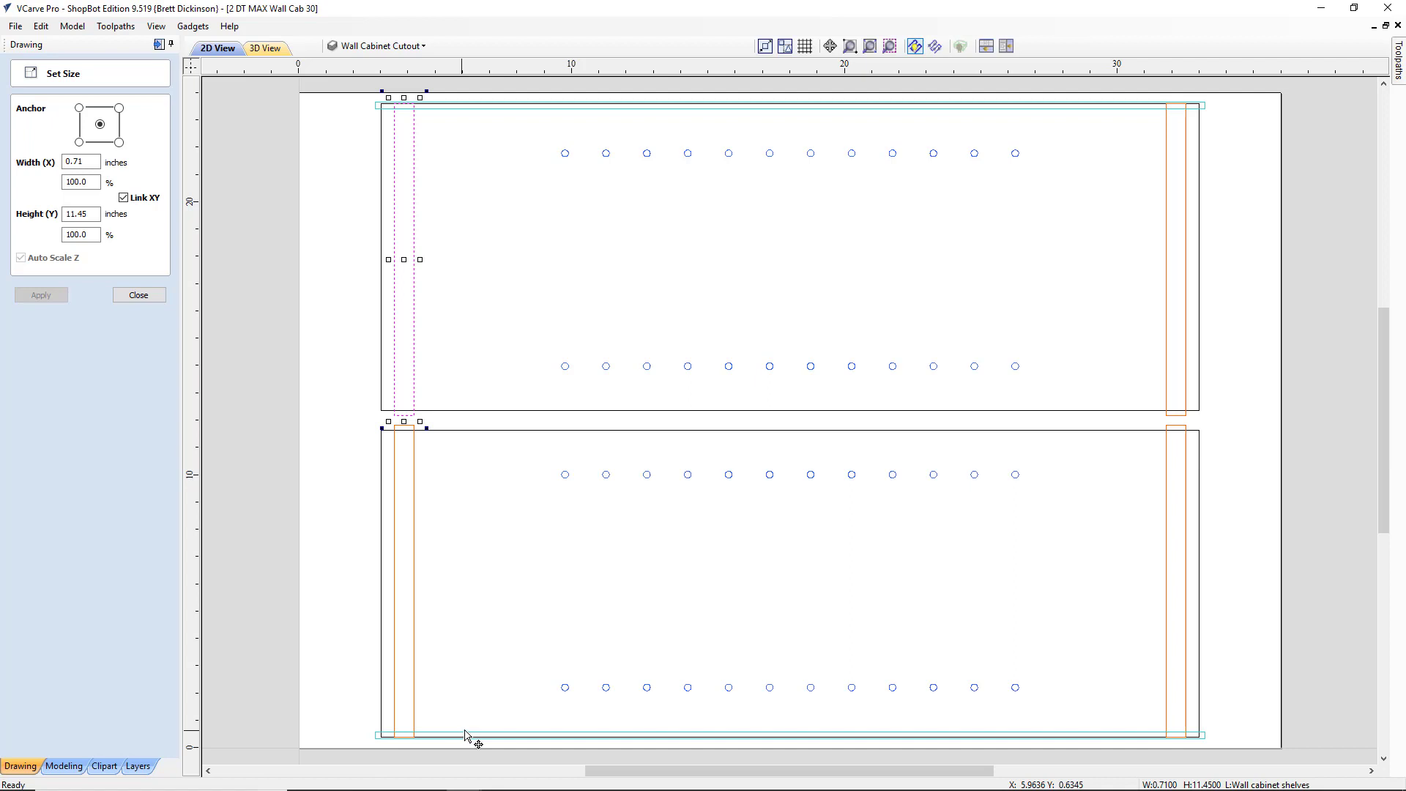
mouse_move(464, 787)
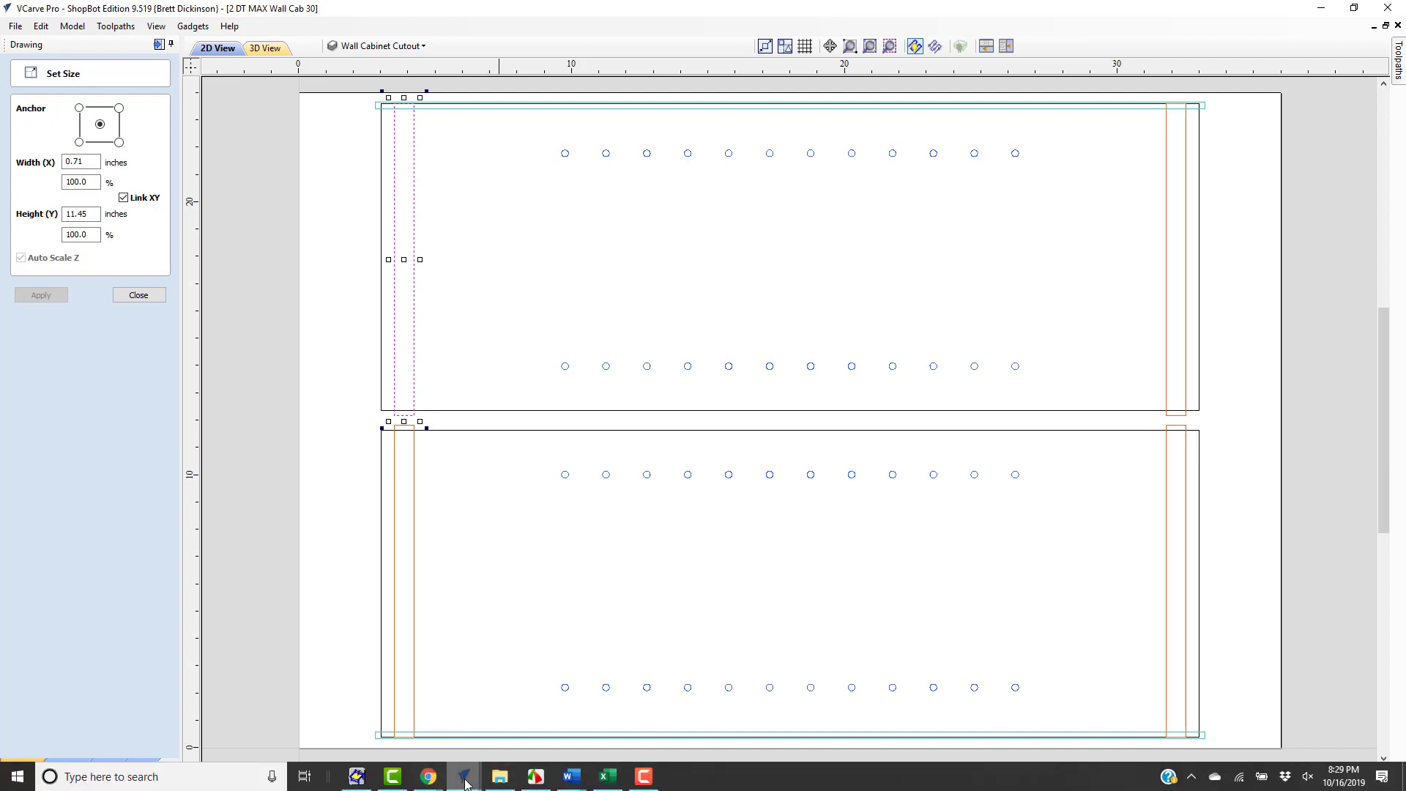
click(319, 725)
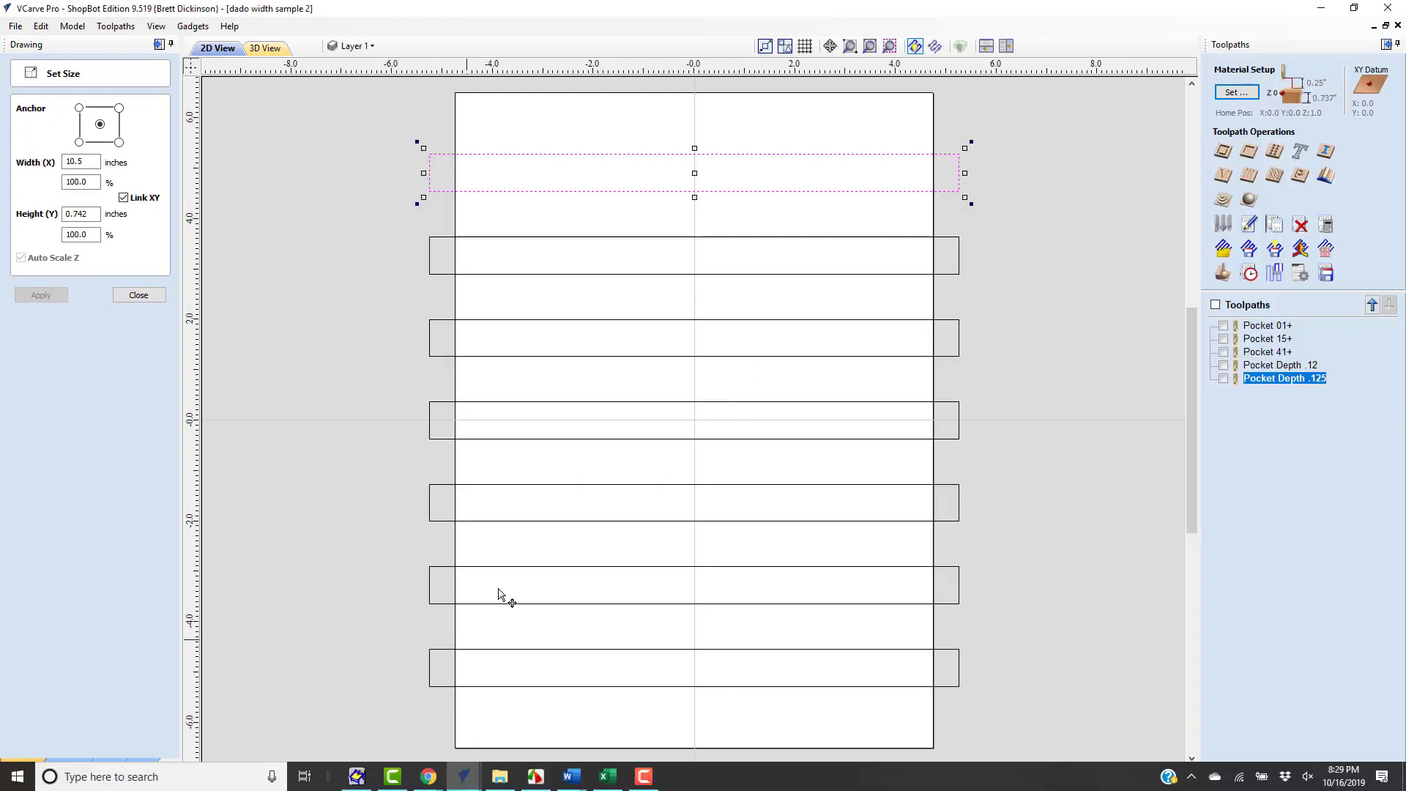
double_click(1253, 351)
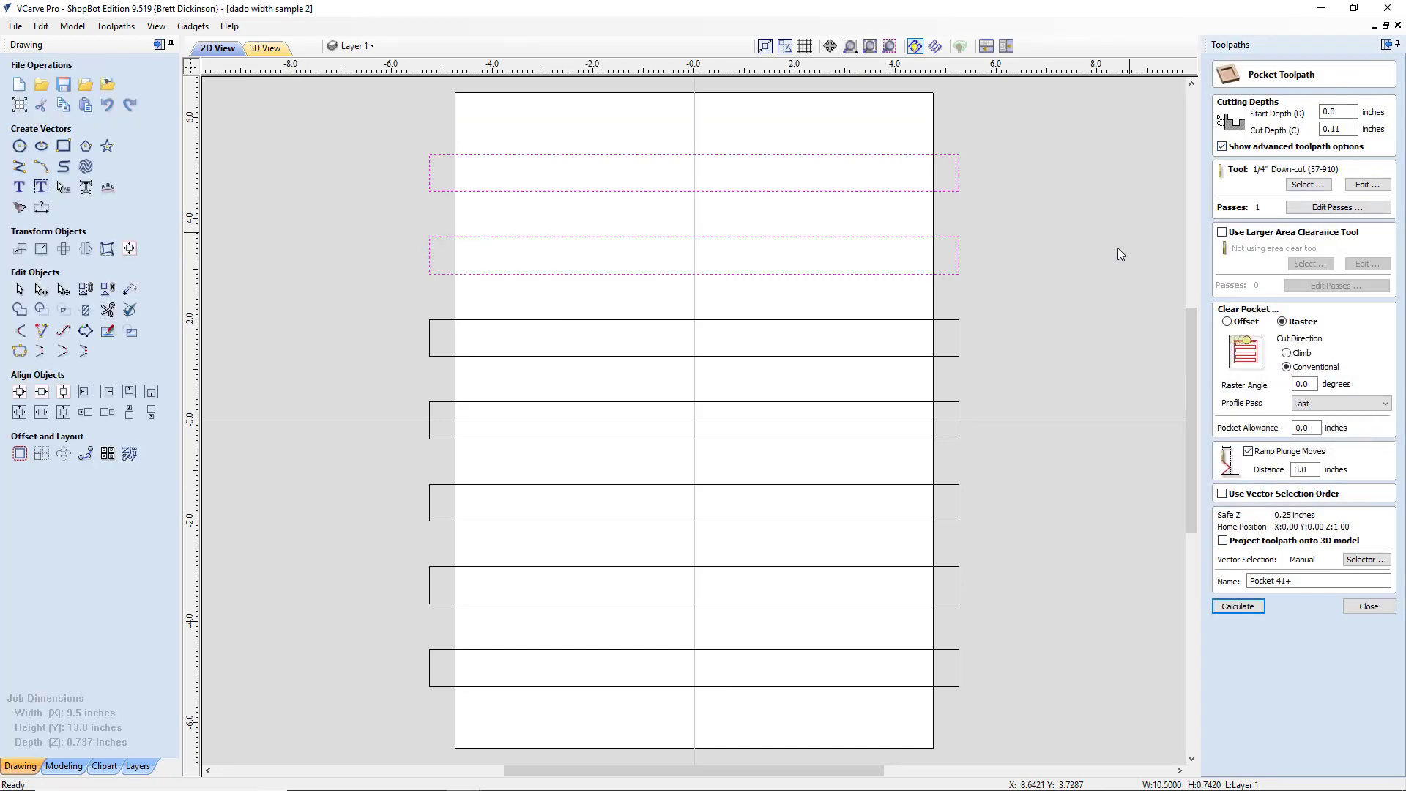
Step: Close the Pocket 41+ toolpath and open the settings of the Pocket Depth .125 toolpath
click(1364, 608)
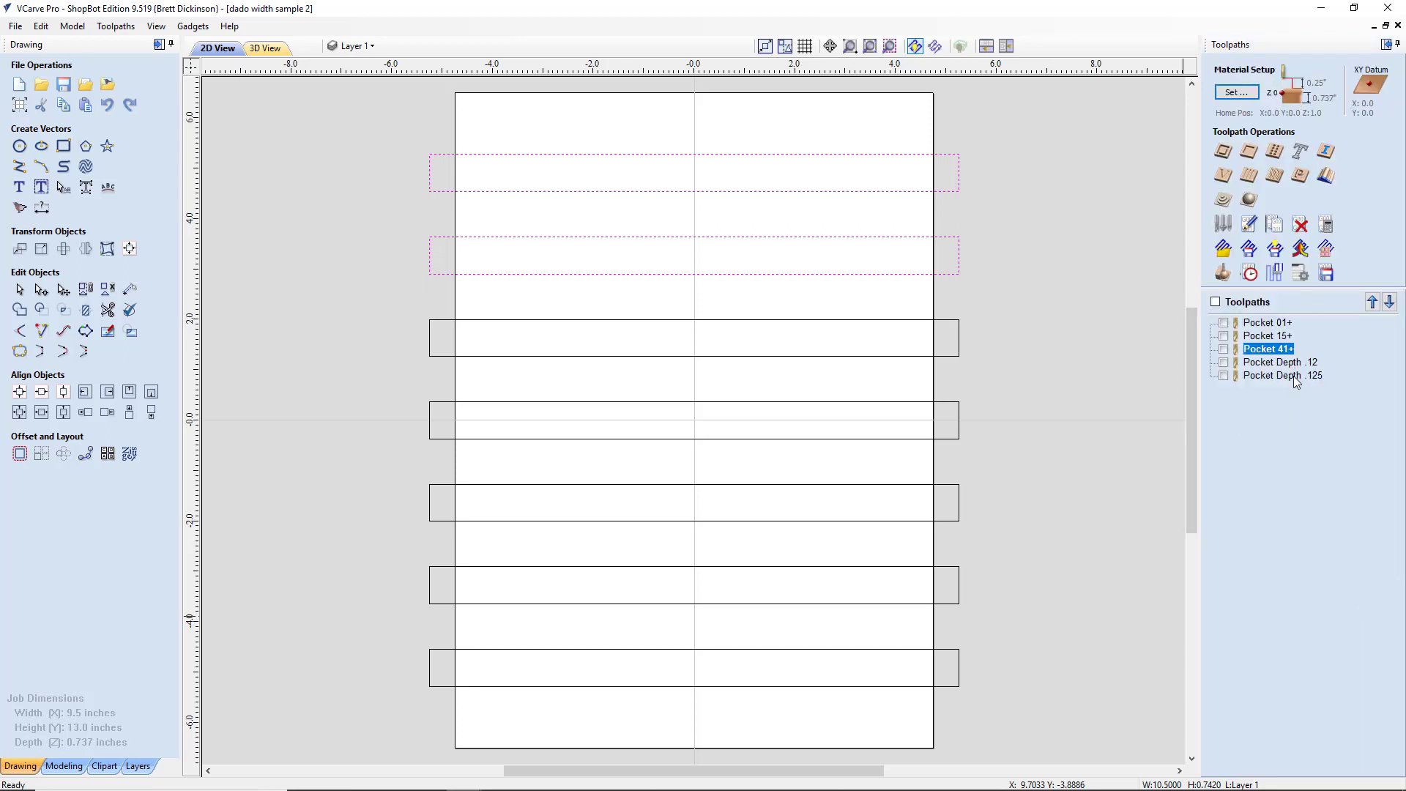
click(1294, 375)
double_click(1293, 376)
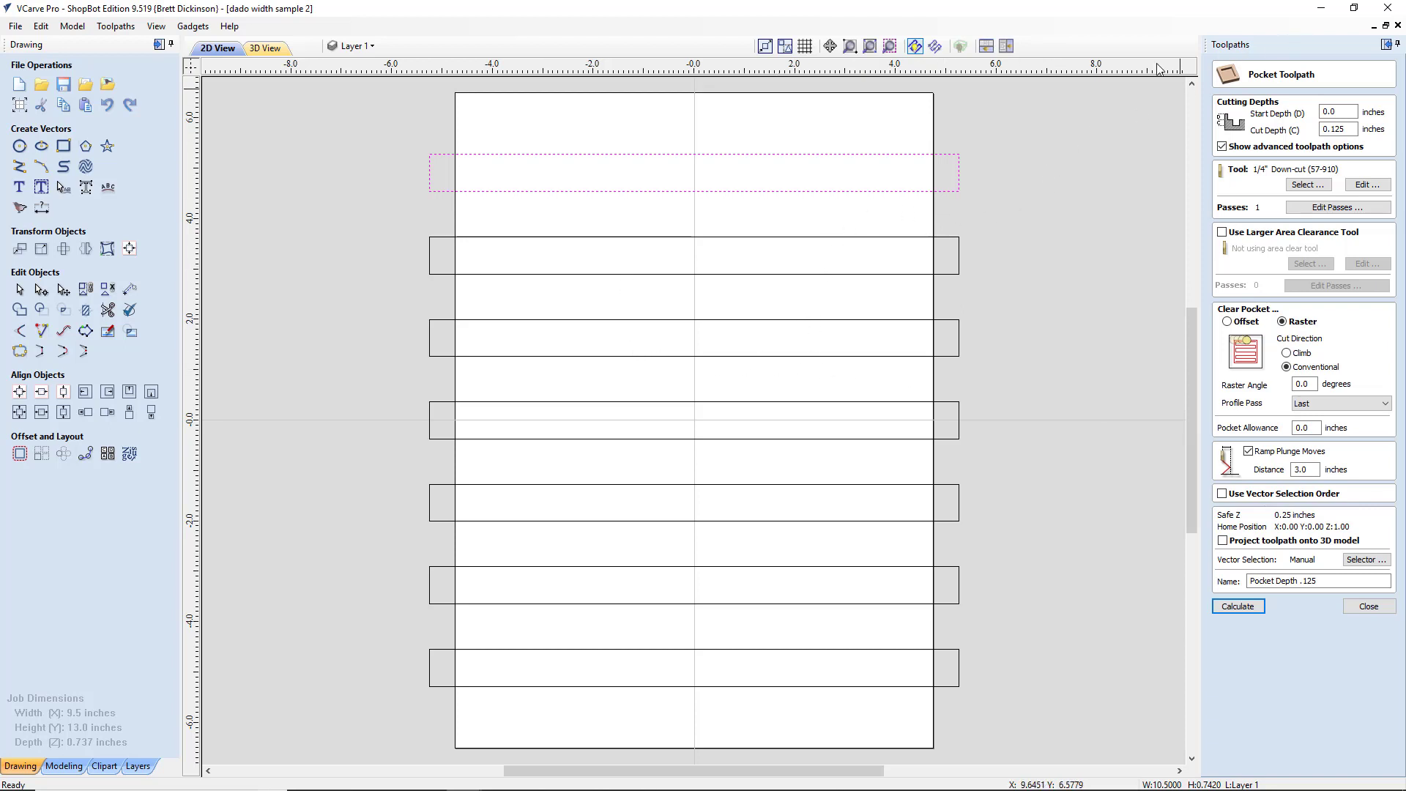
Step: Switch to the 2 DT MAX Wall Cab 30 file, close its Set Size form and bring up the toolpath operations instead of the drawing tools
mouse_move(608, 789)
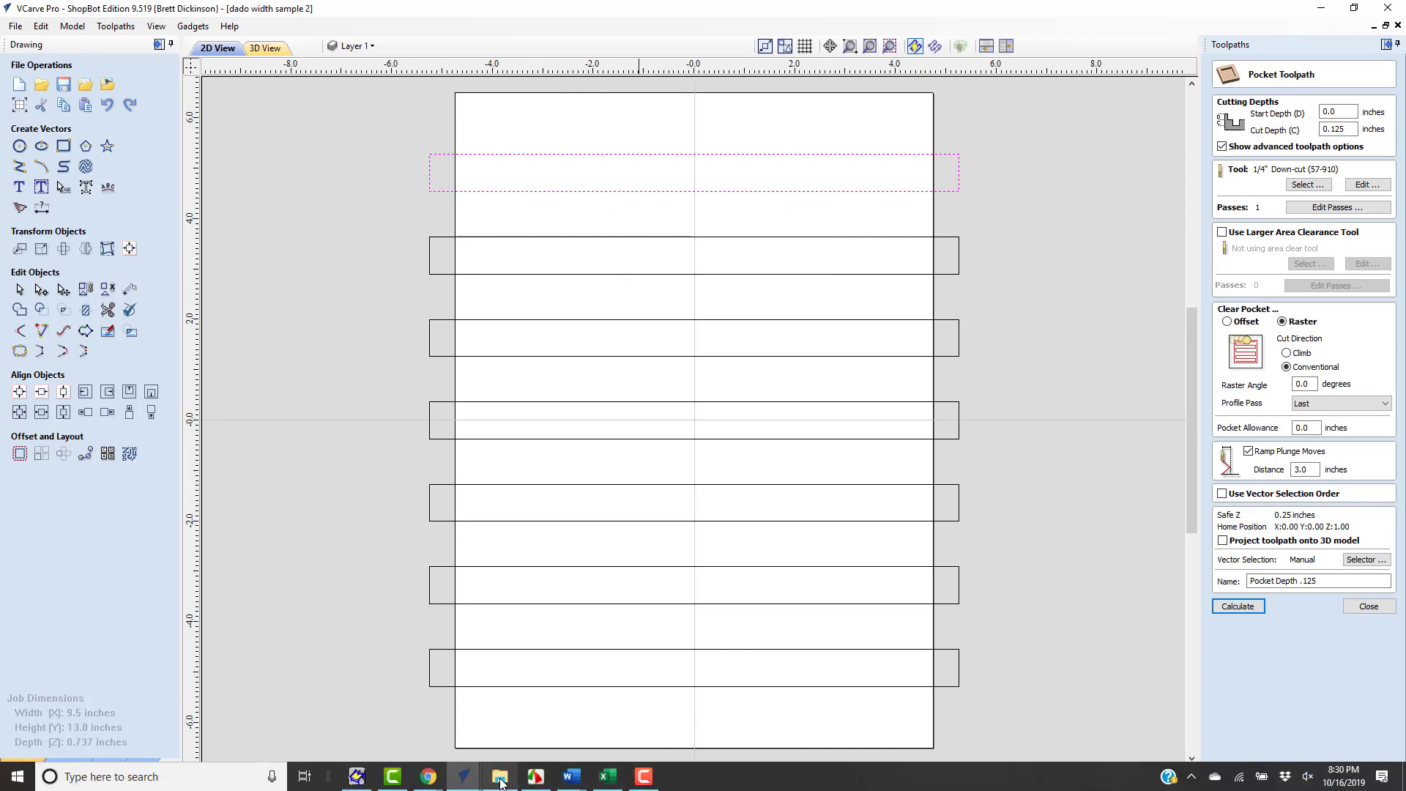
mouse_move(480, 782)
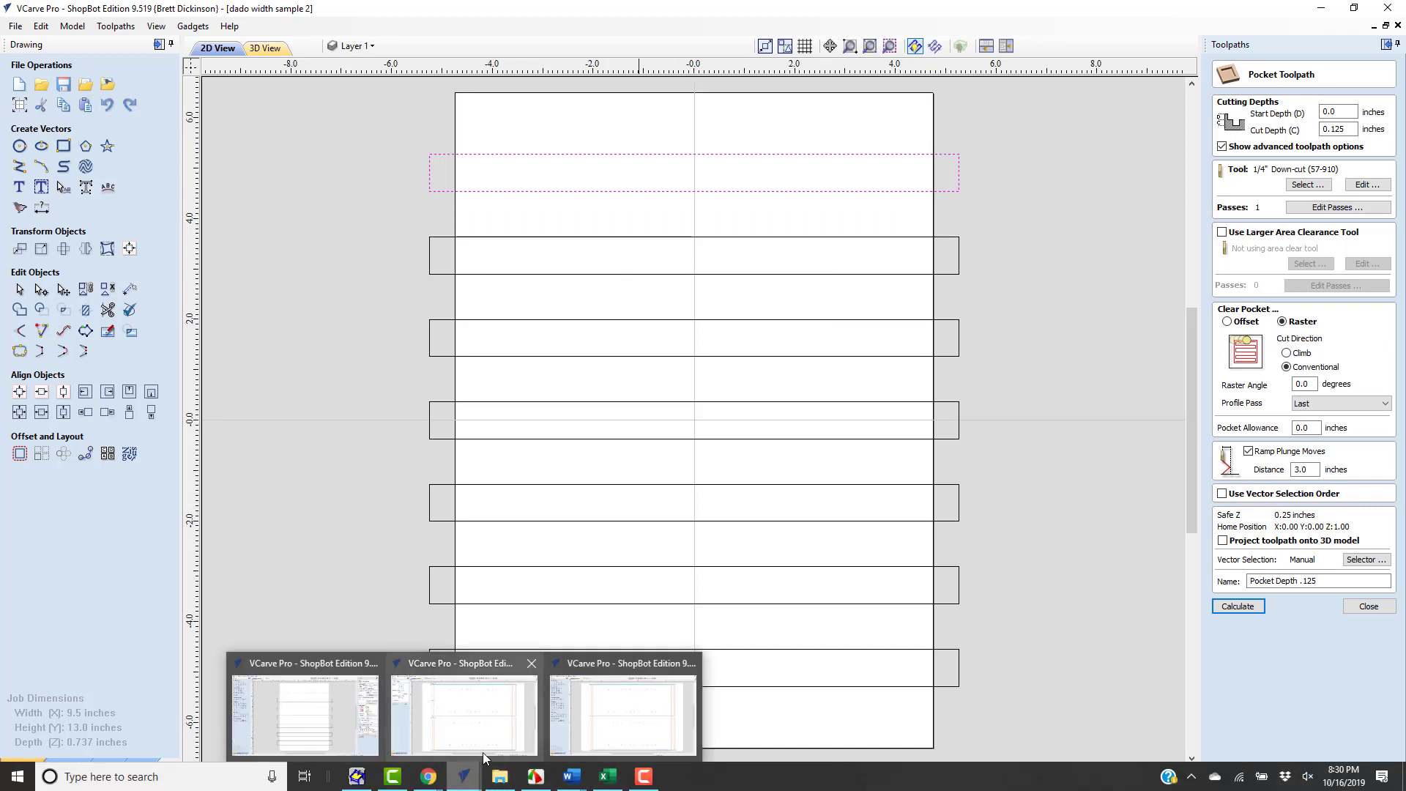
click(483, 754)
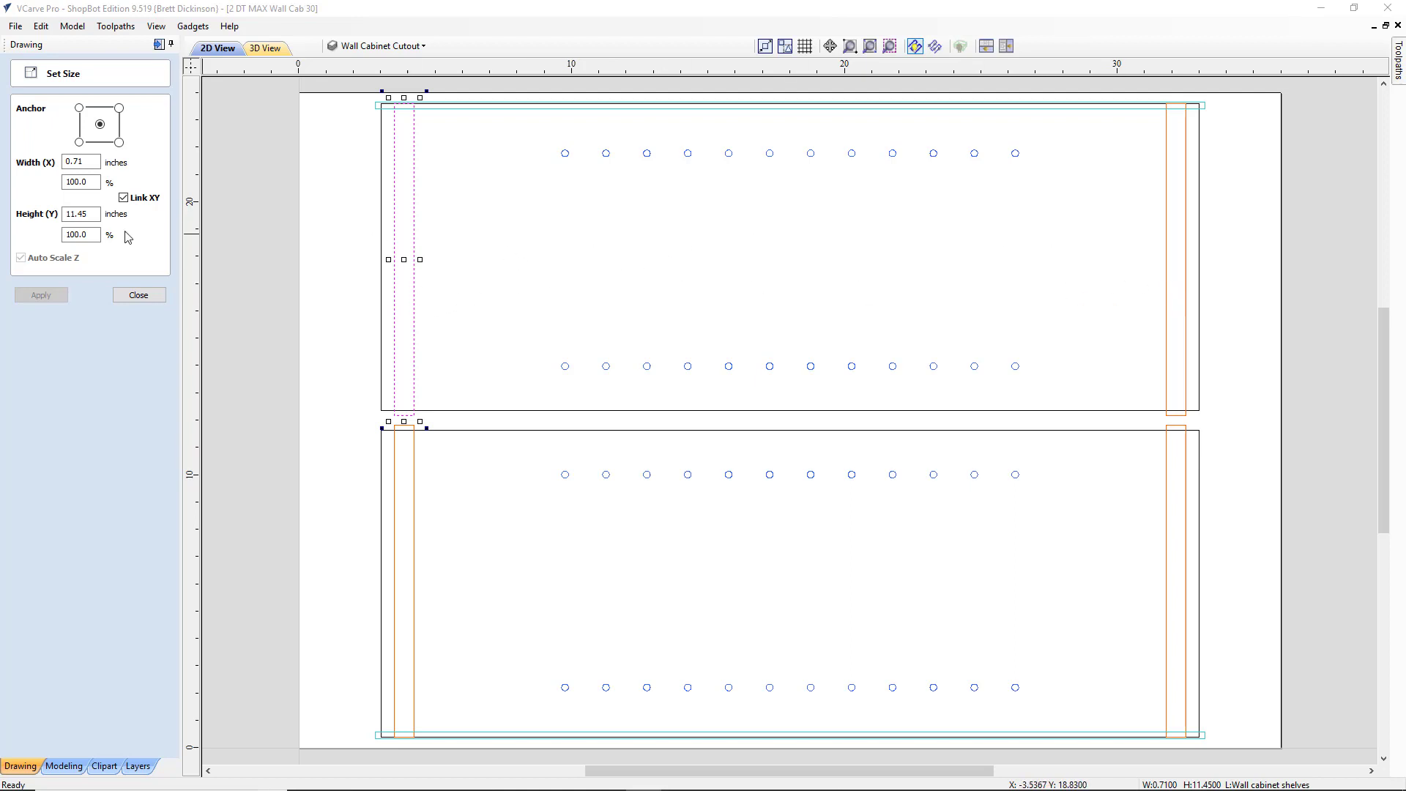
click(138, 294)
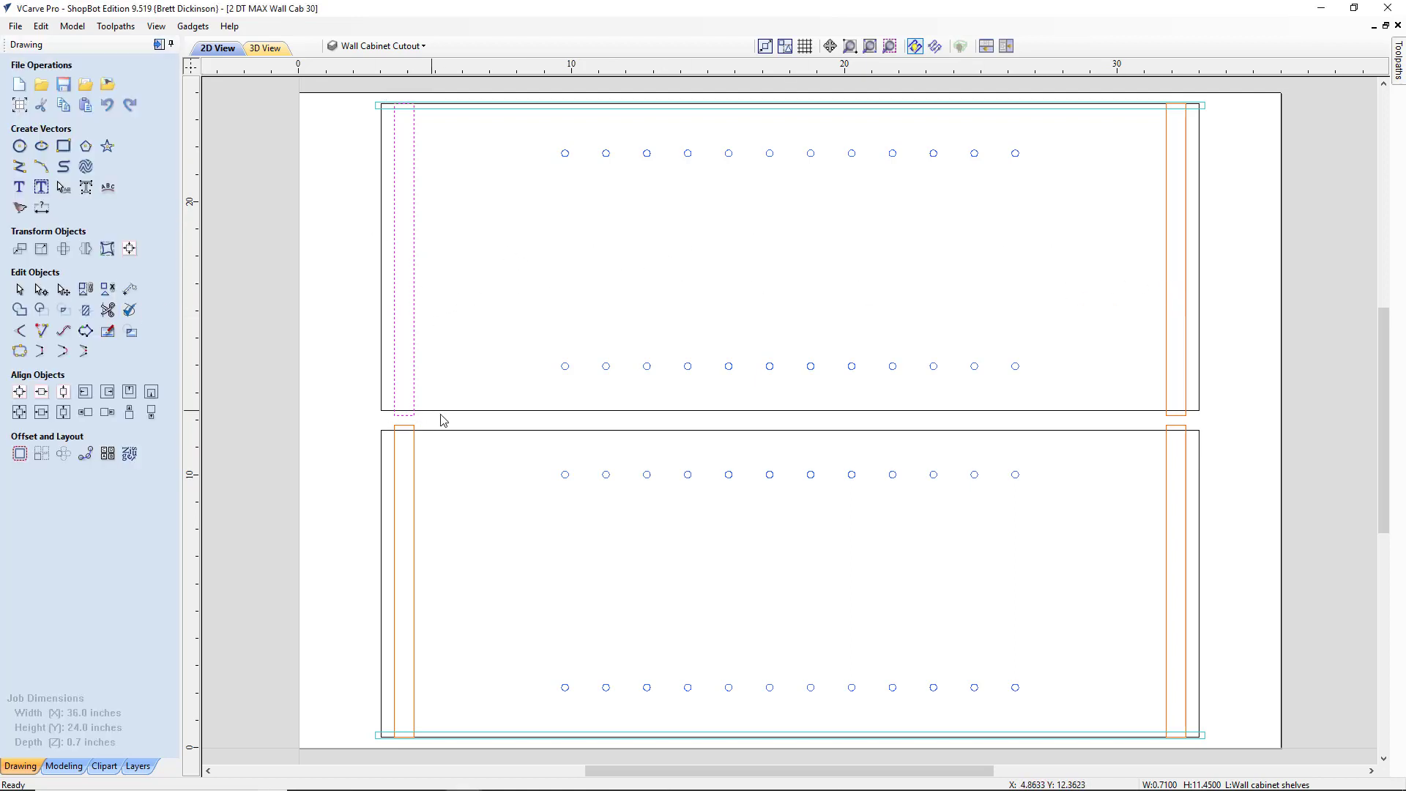
click(162, 45)
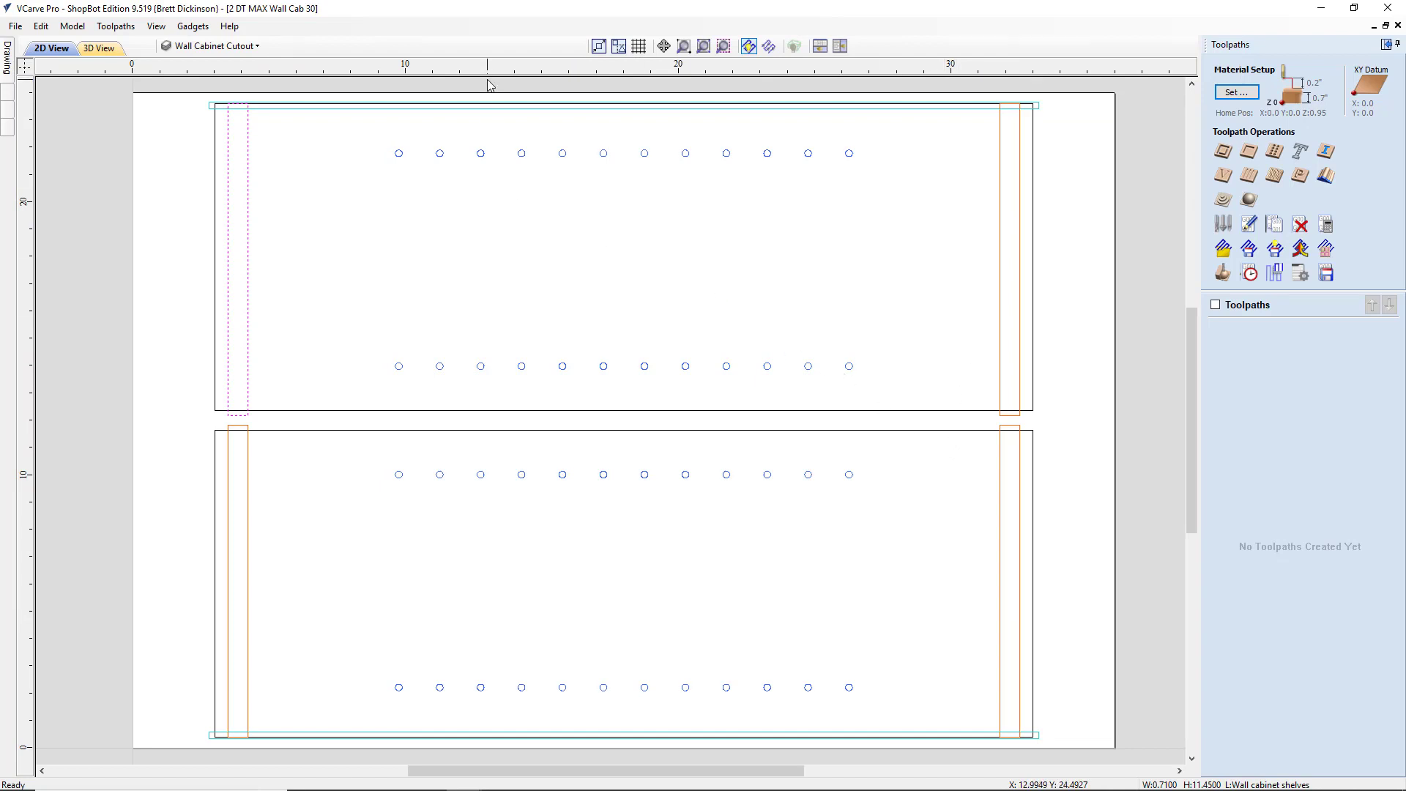
Step: Hide the Wall Cabinet Cutout, Wall cabinet shelves and Wall cabinet rabbet back layers and make Shelf pin holes the active layer
click(257, 47)
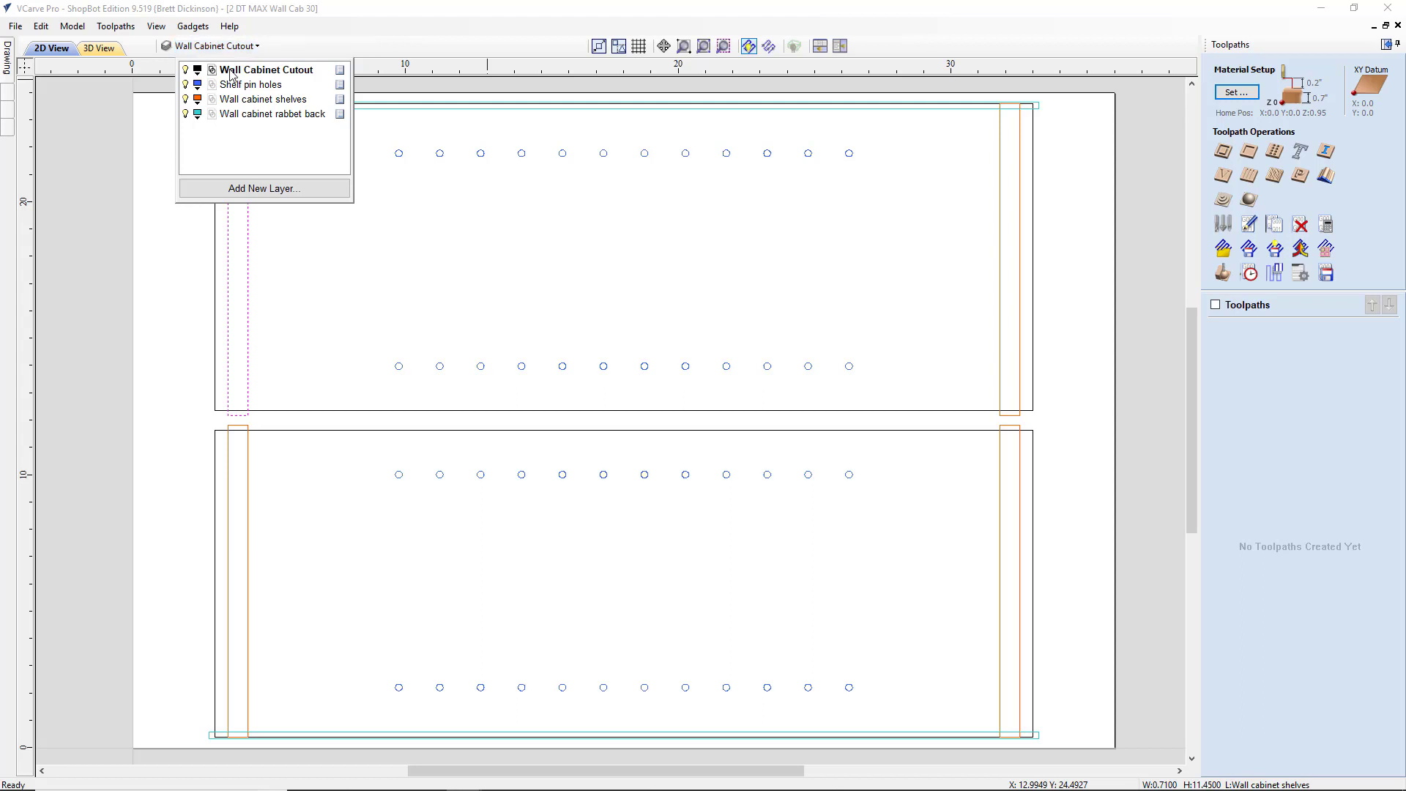
click(186, 70)
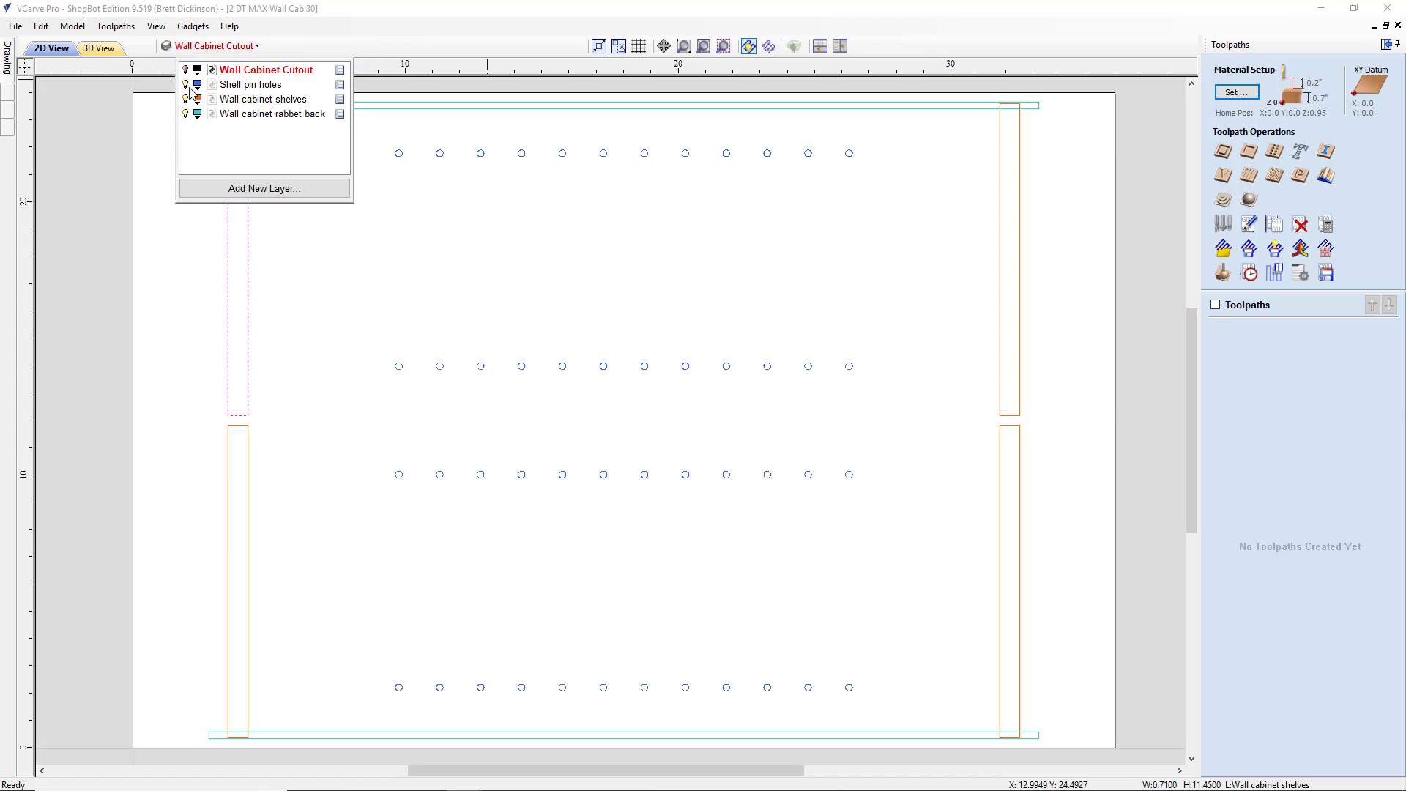
click(186, 99)
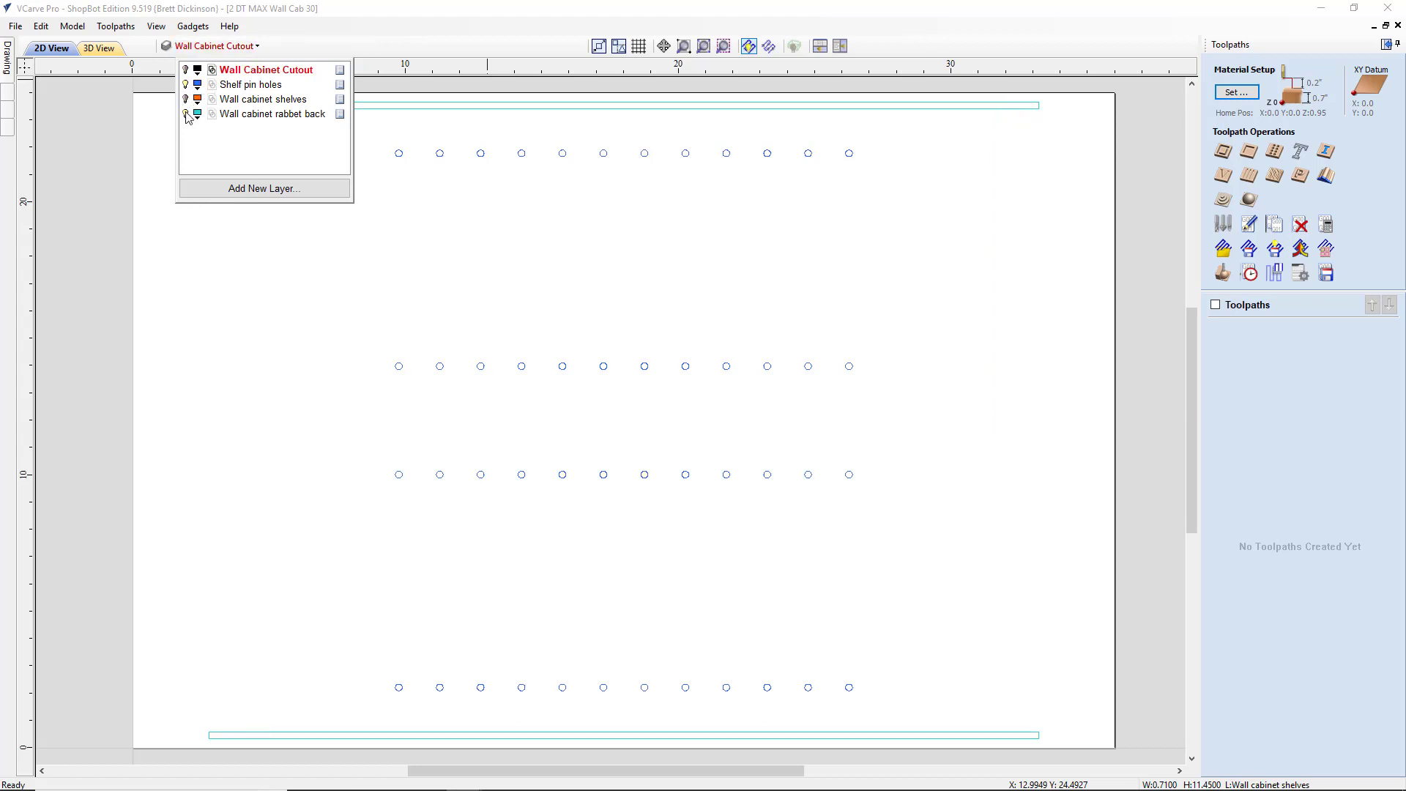
click(186, 114)
click(245, 87)
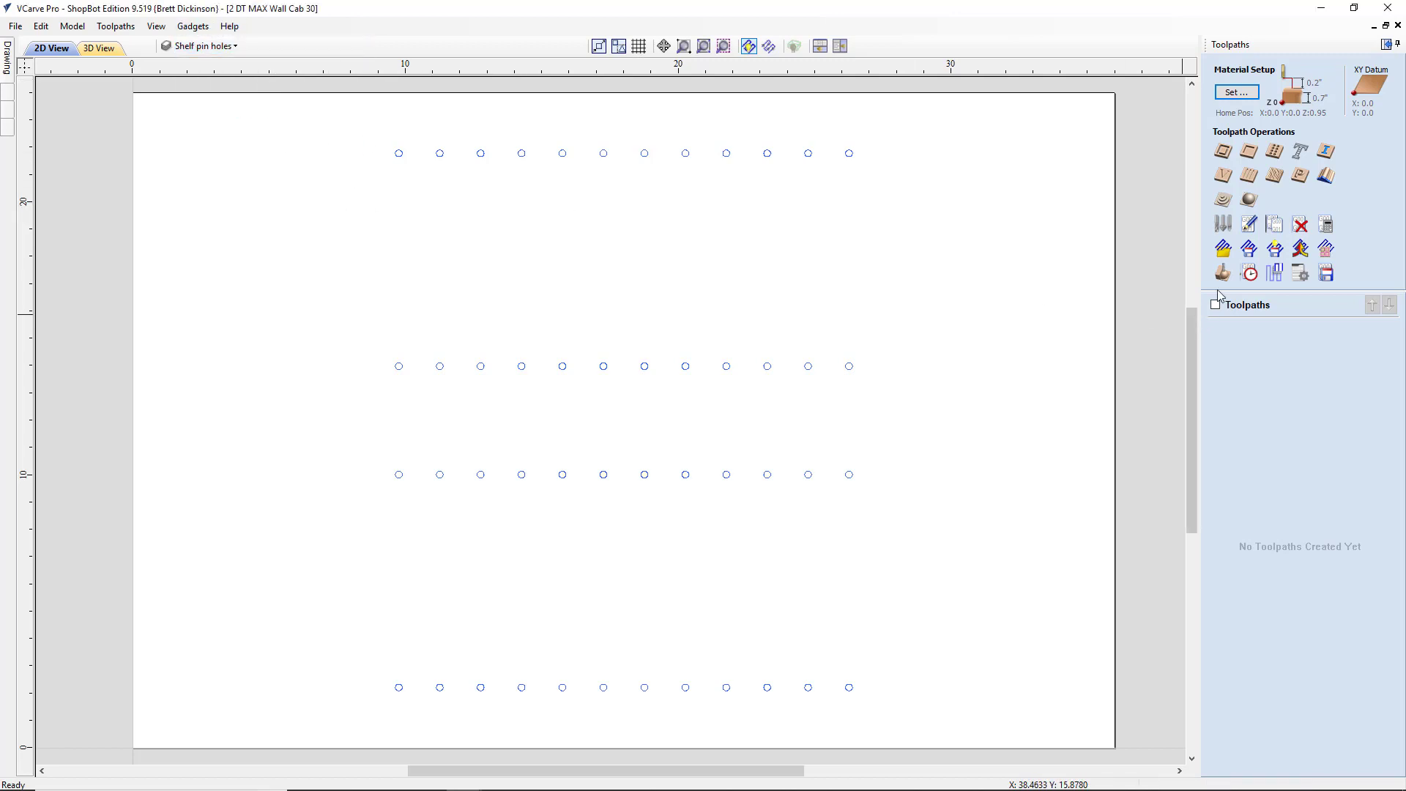
Step: Start a drilling toolpath and set its 1/4" Down-cut tool to a 2.75 inches/sec feed rate and 18000 rpm spindle speed
click(1275, 154)
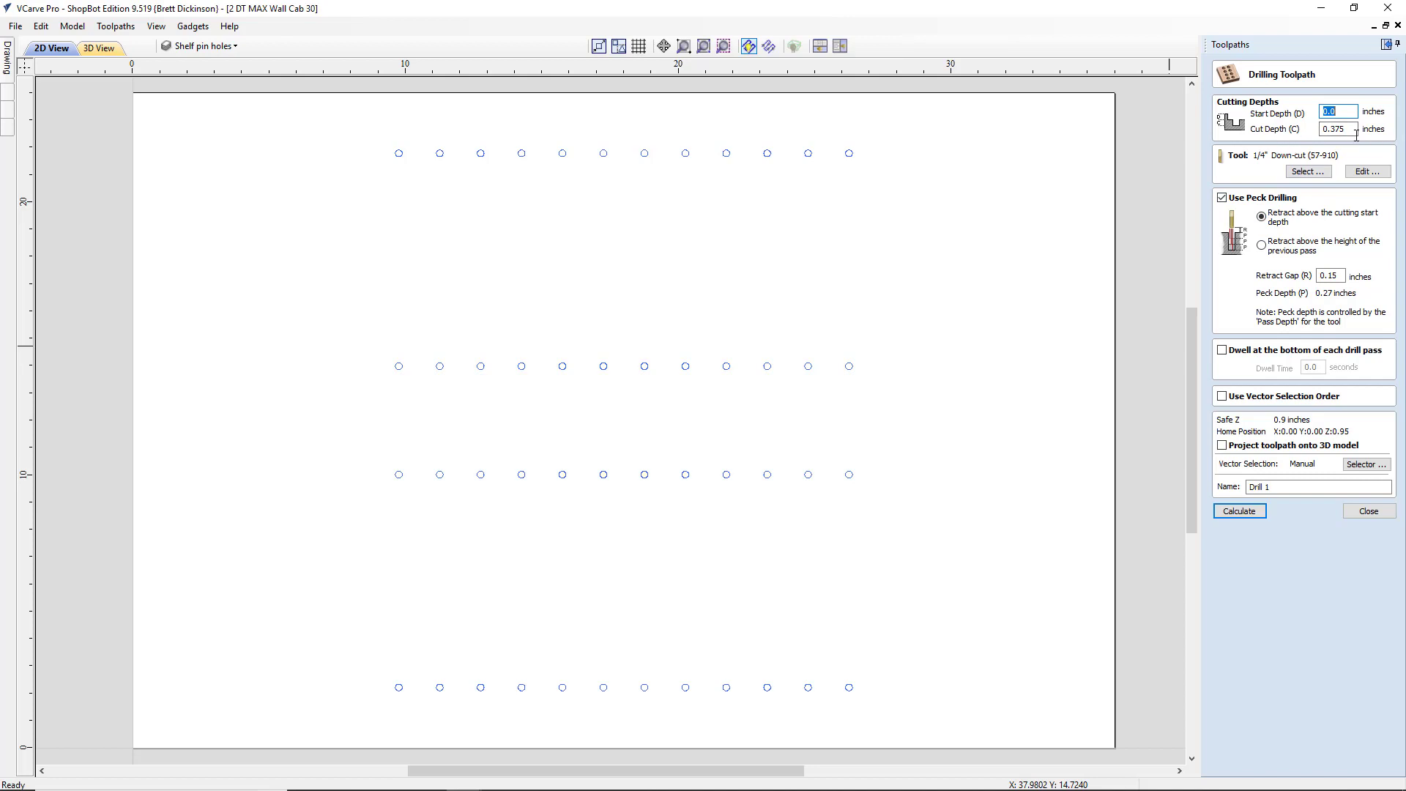
click(1356, 174)
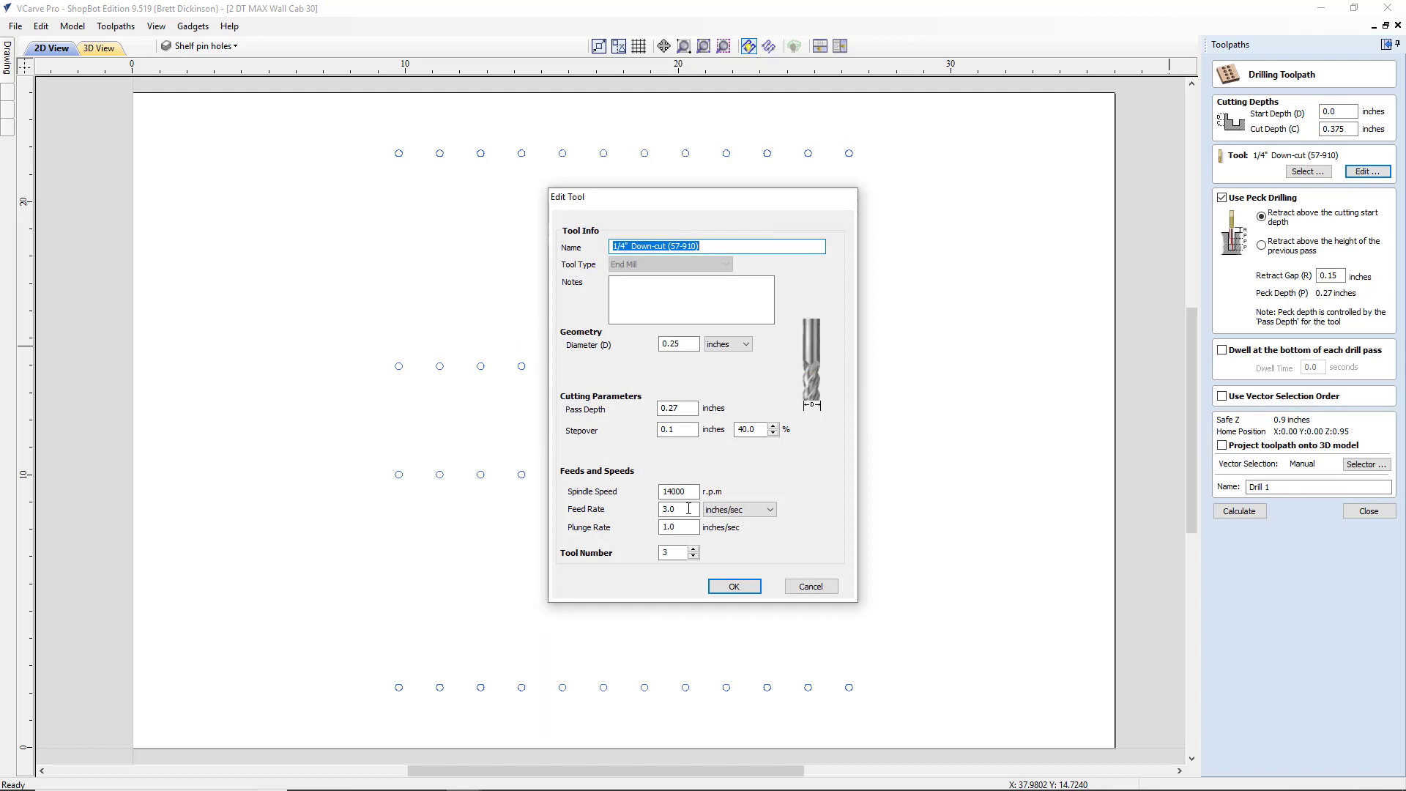
double_click(688, 509)
text(2.75)
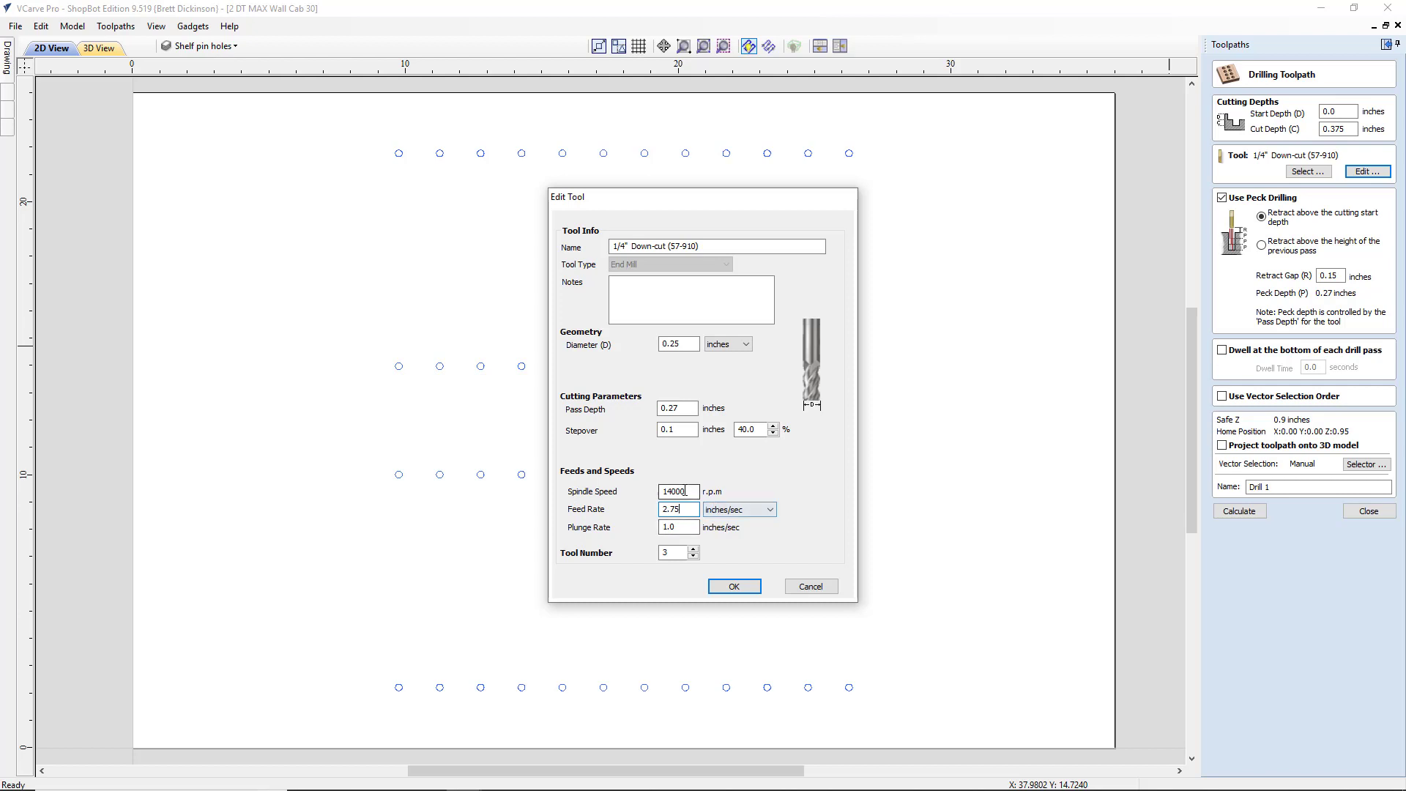
drag(689, 491, 447, 472)
text(1)
click(735, 587)
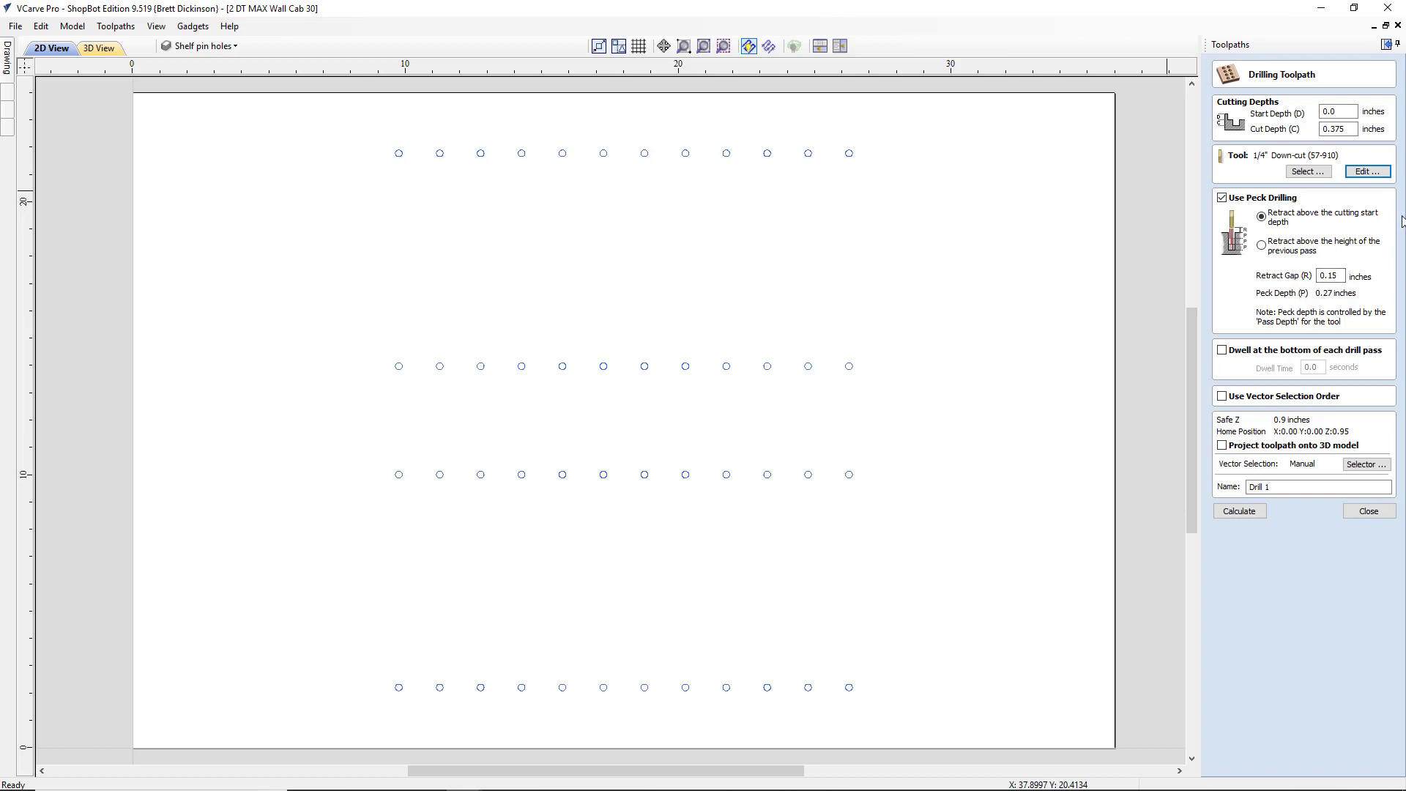
click(1367, 172)
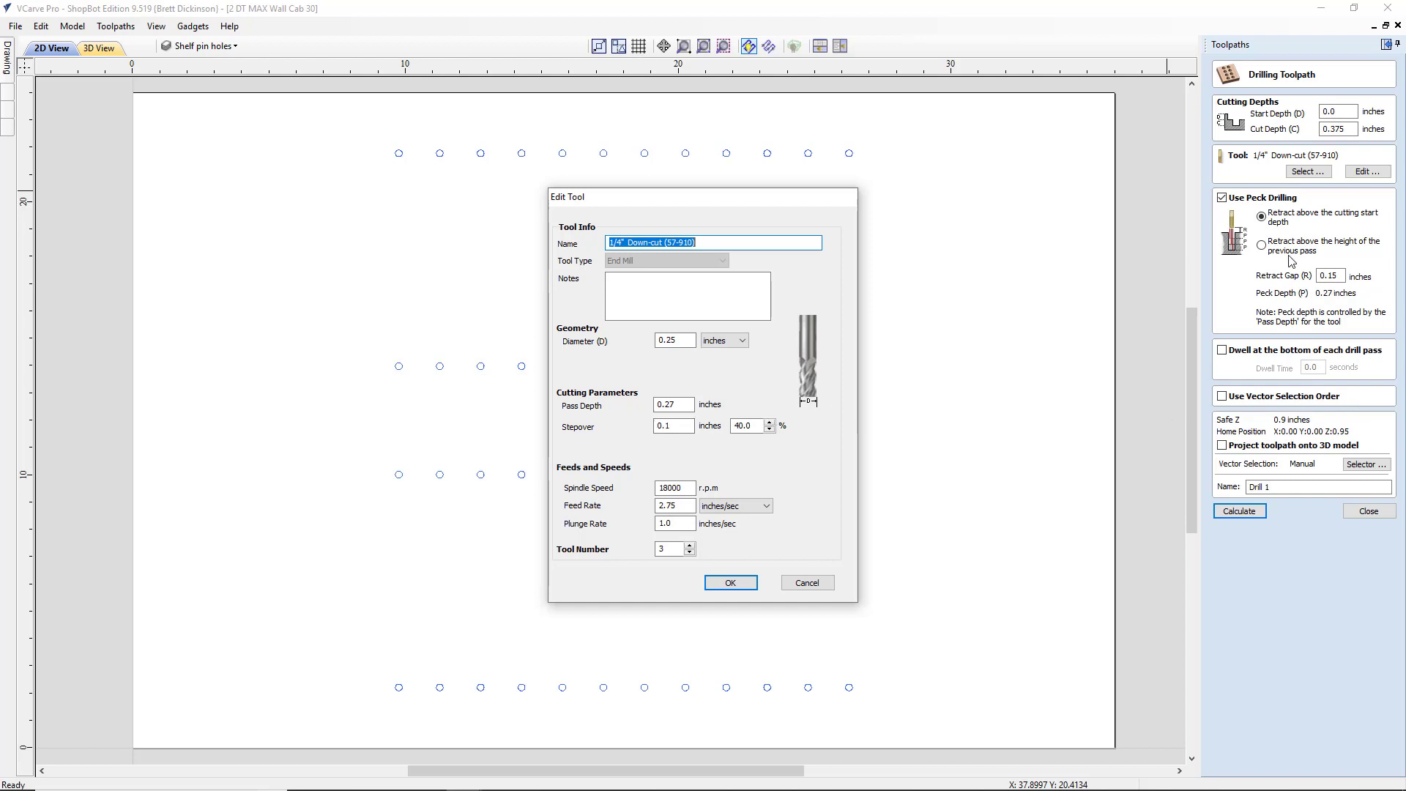
click(1290, 489)
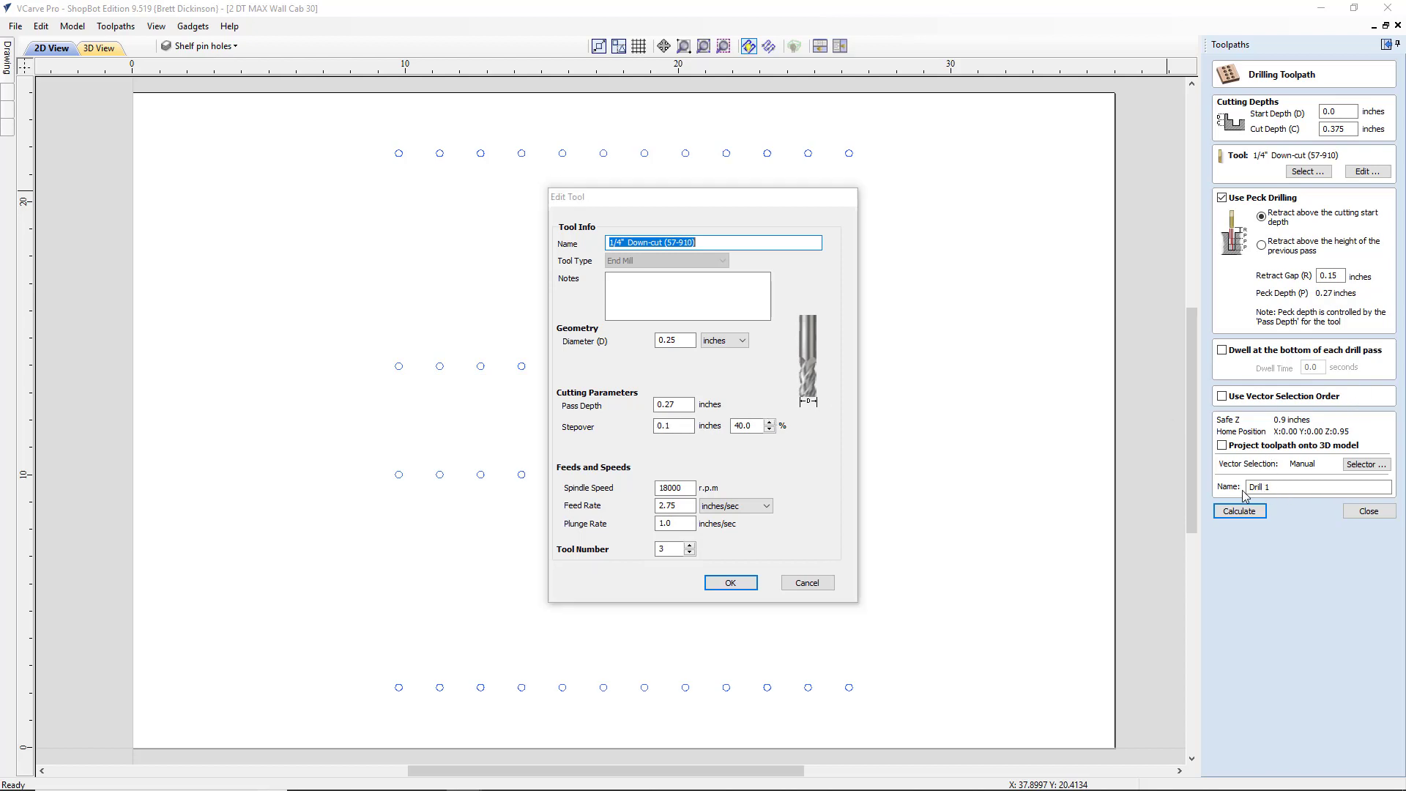
click(734, 584)
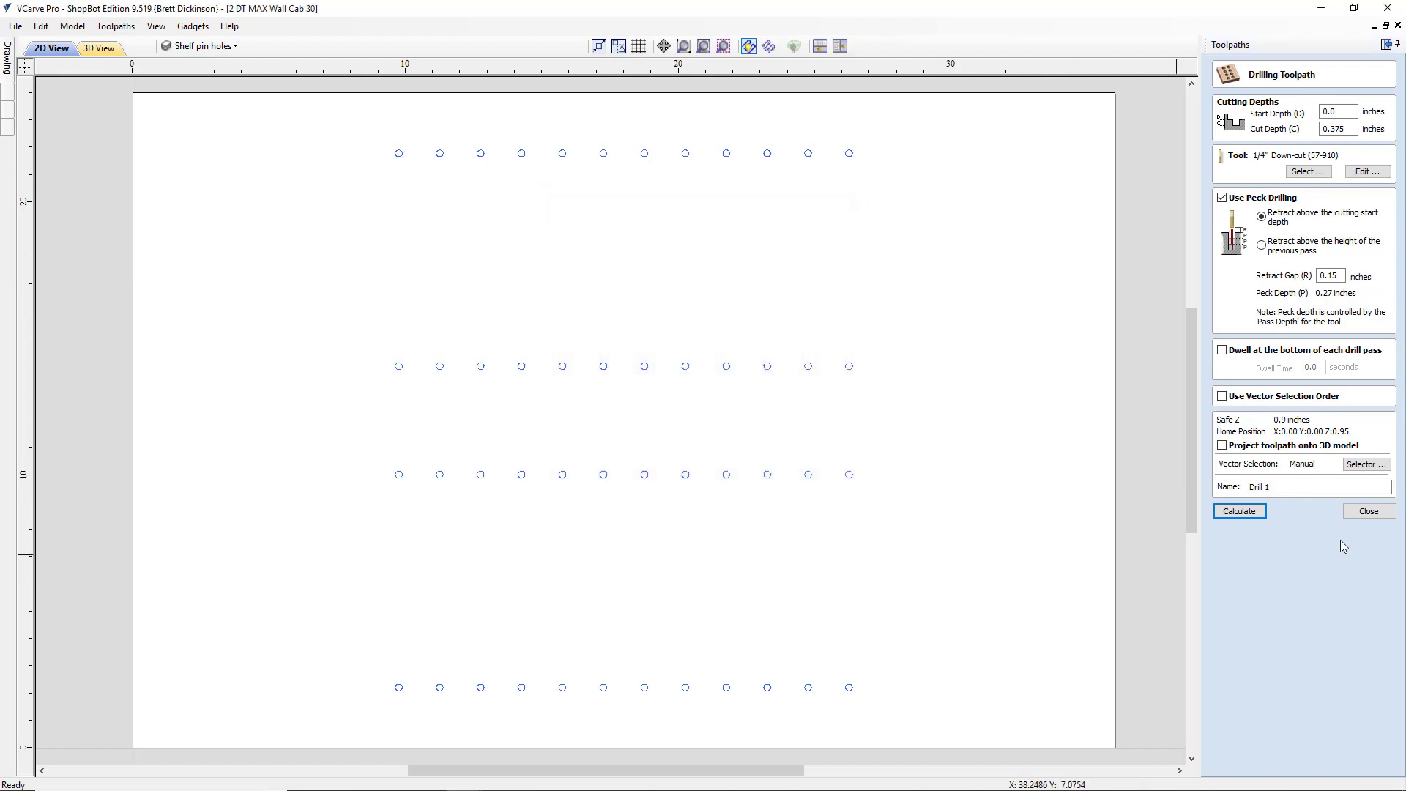
Step: Name the toolpath Drill Shelf Pins, then calculate and preview it for all four rows of shelf pin holes
click(1294, 490)
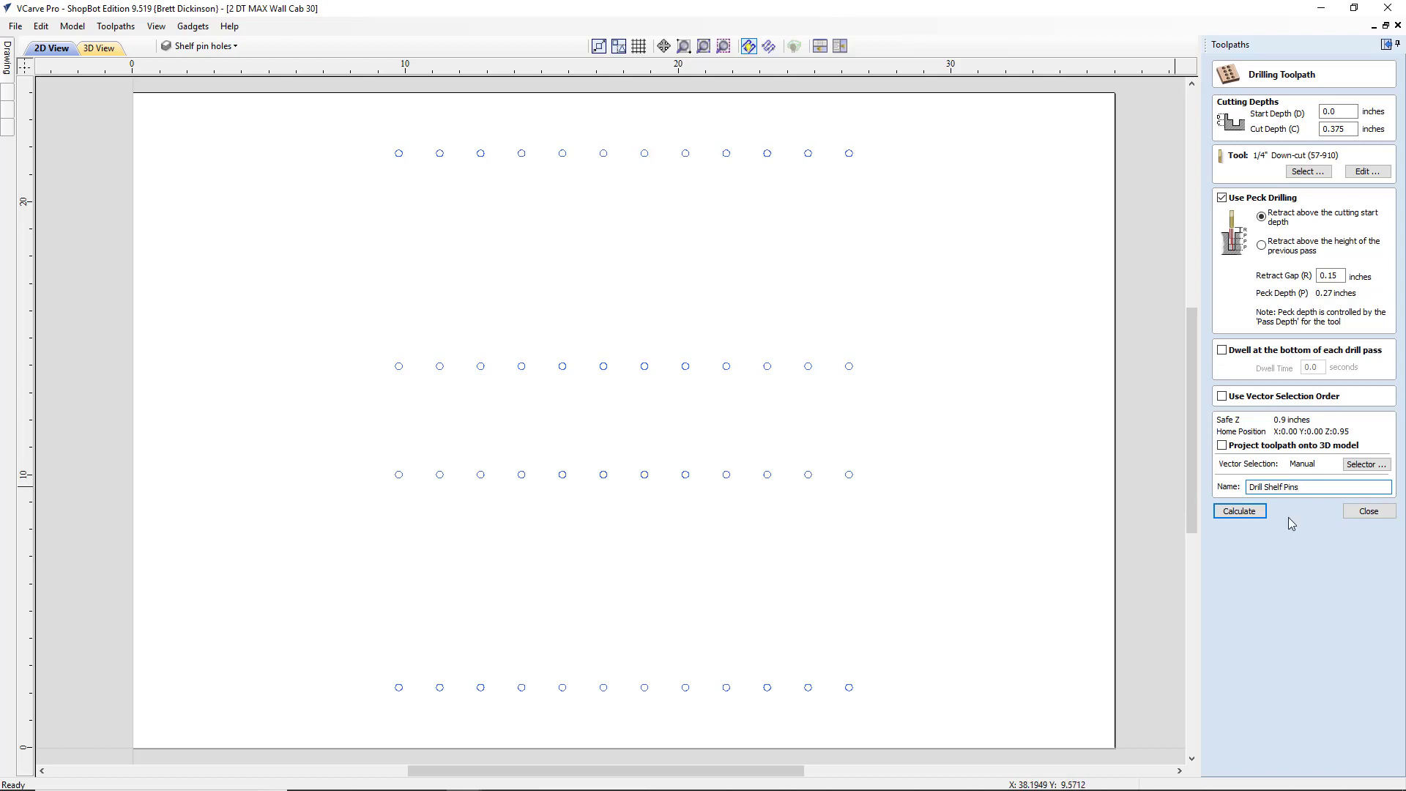
drag(376, 130, 908, 732)
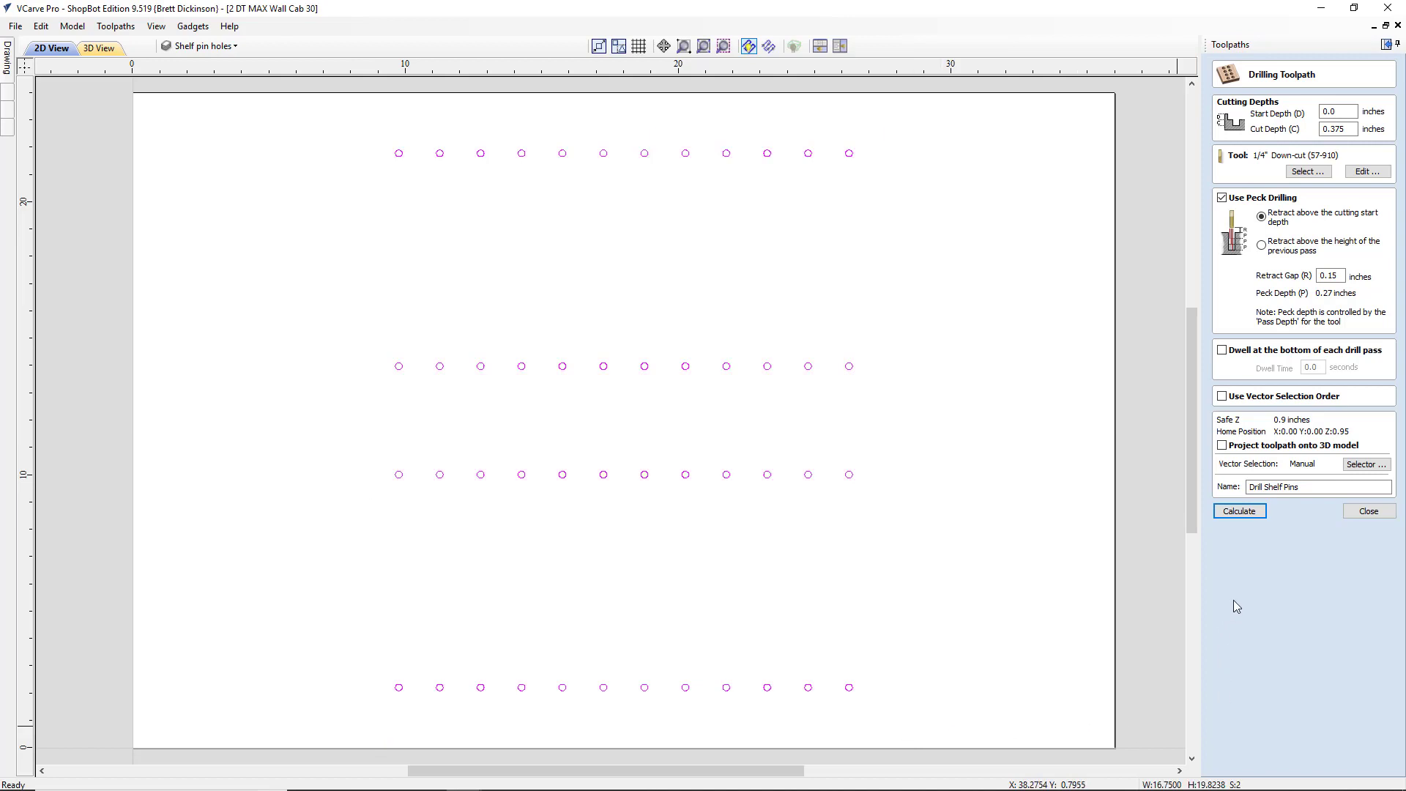
click(1239, 511)
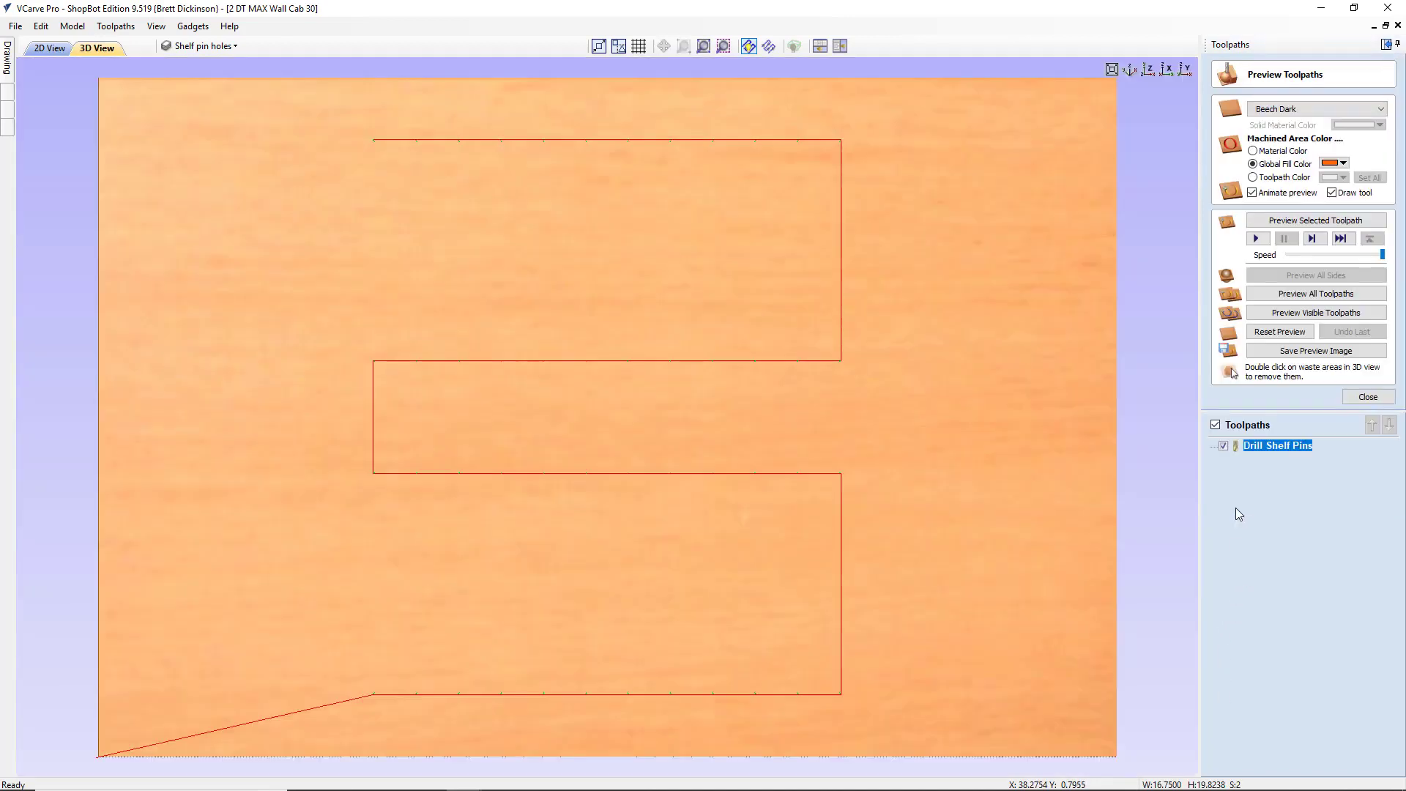
click(1311, 221)
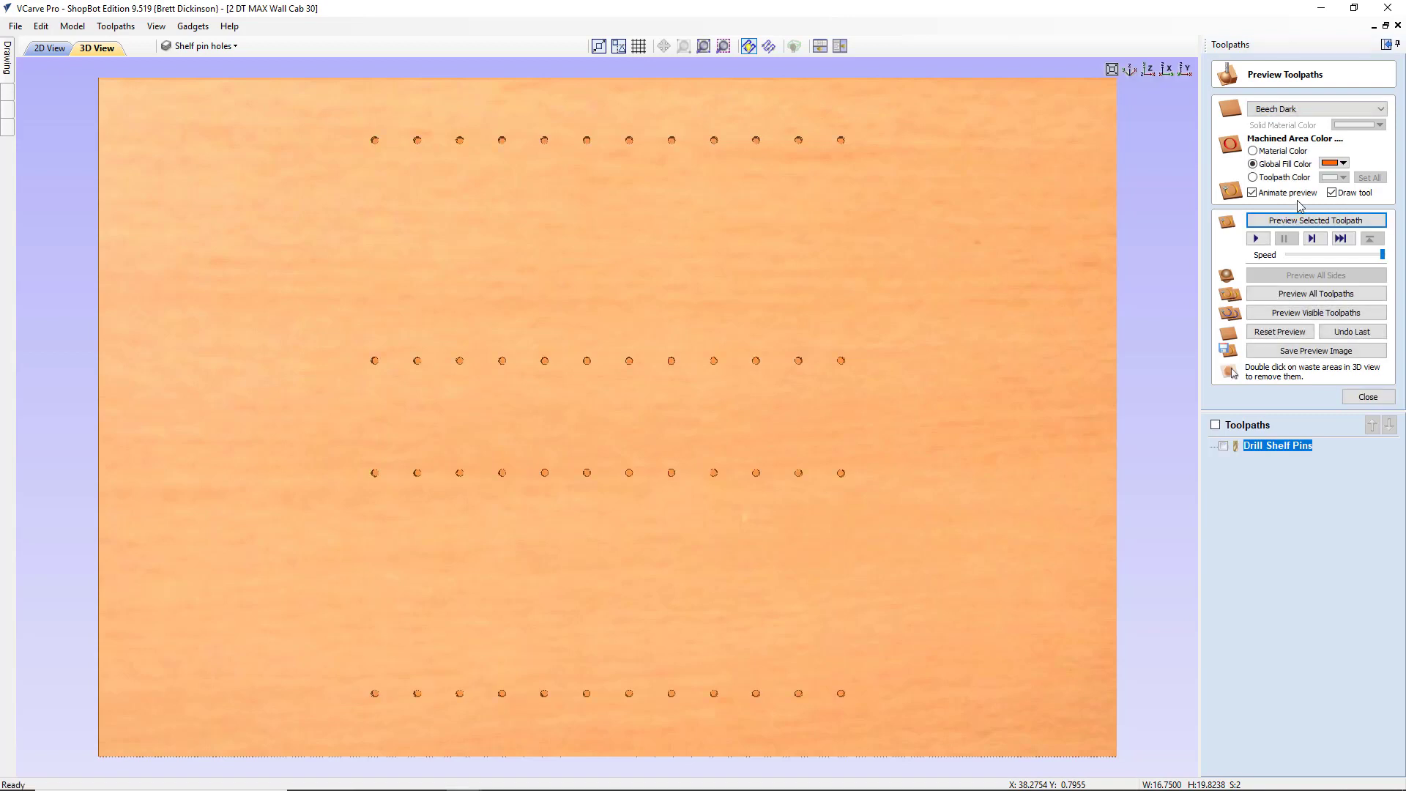
Step: Return to the 2D view, hide the Shelf pin holes layer and show the Wall cabinet rabbet back layer
click(48, 52)
click(198, 46)
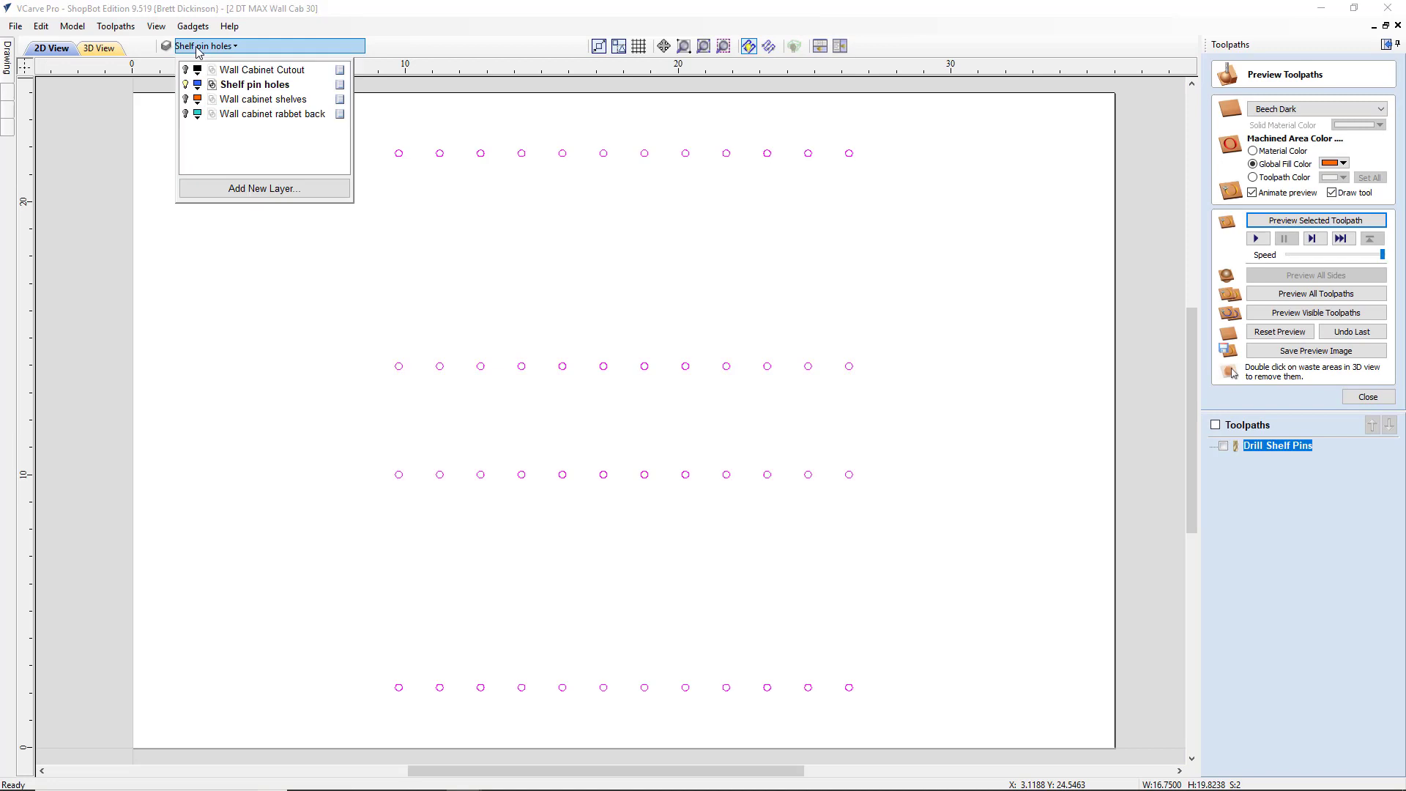
click(185, 85)
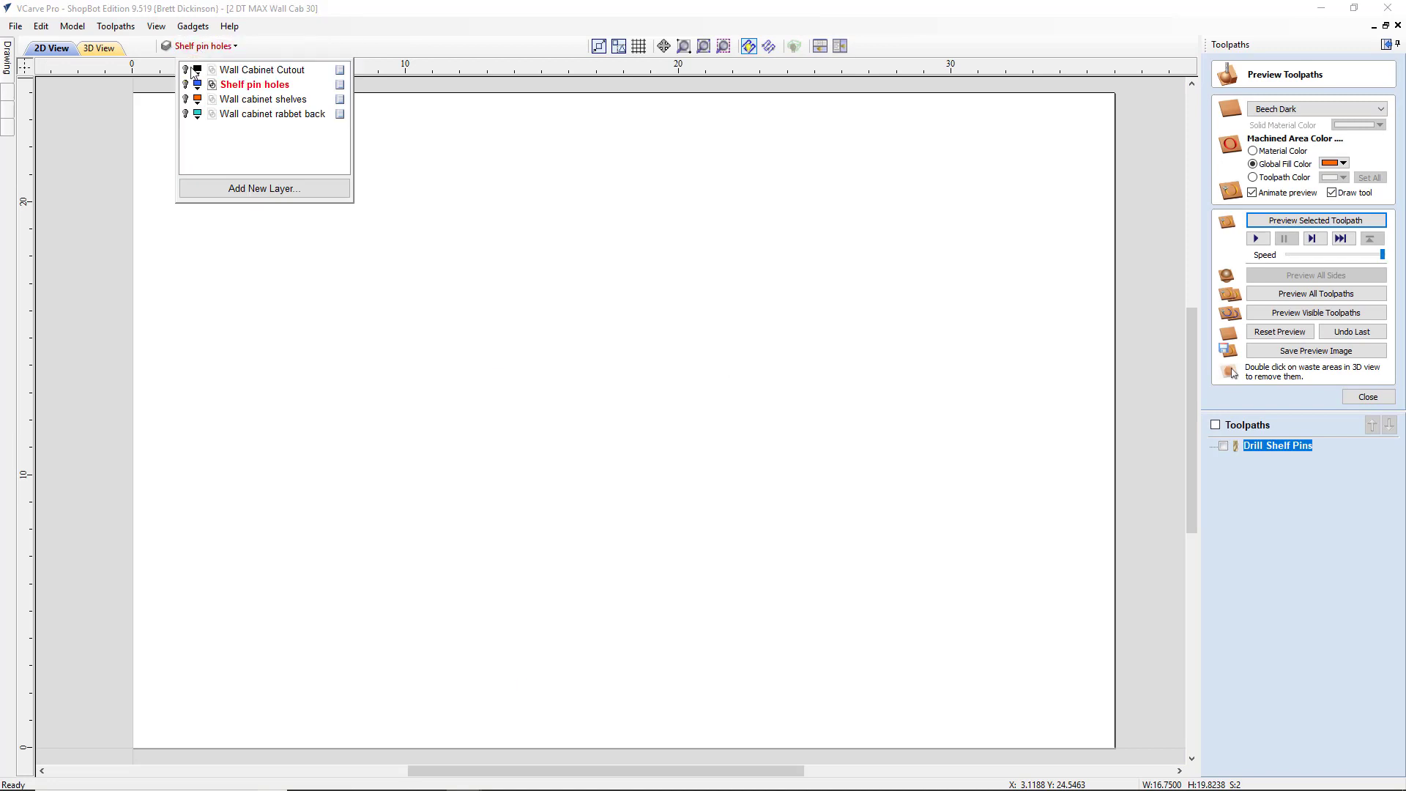
click(186, 115)
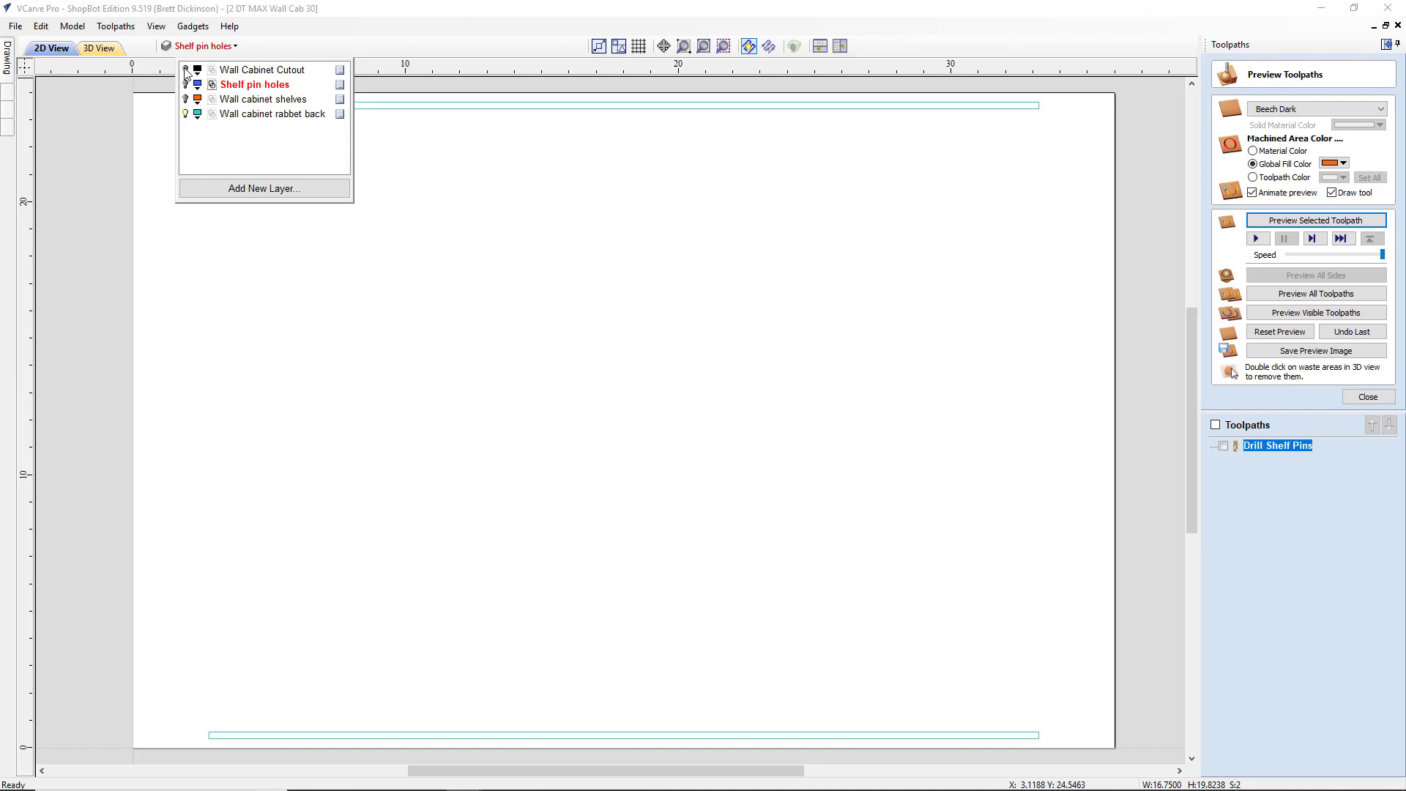
click(430, 243)
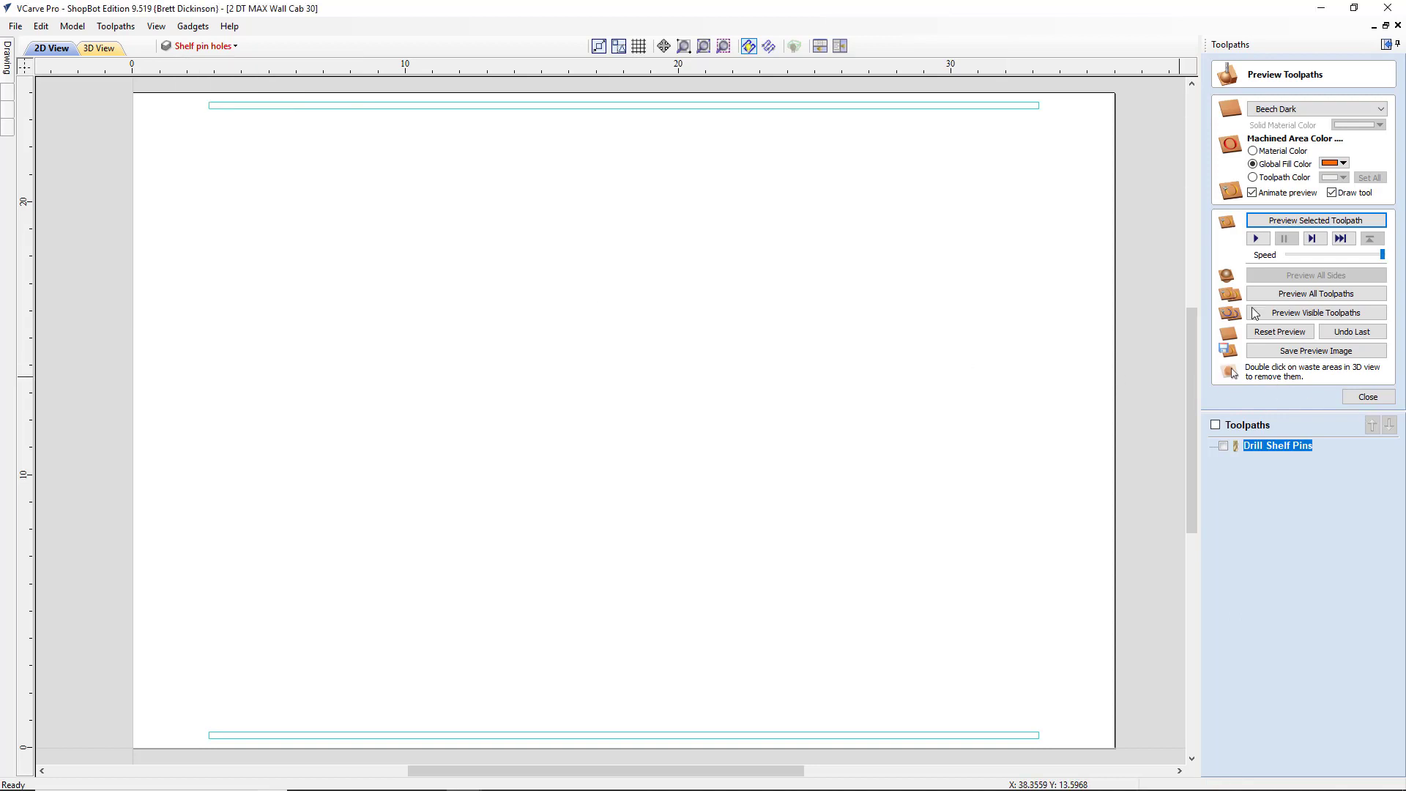
Step: Start a pocket toolpath named Pocket Rabbet Back Panel with a cut depth of 0.5 inches
click(1368, 396)
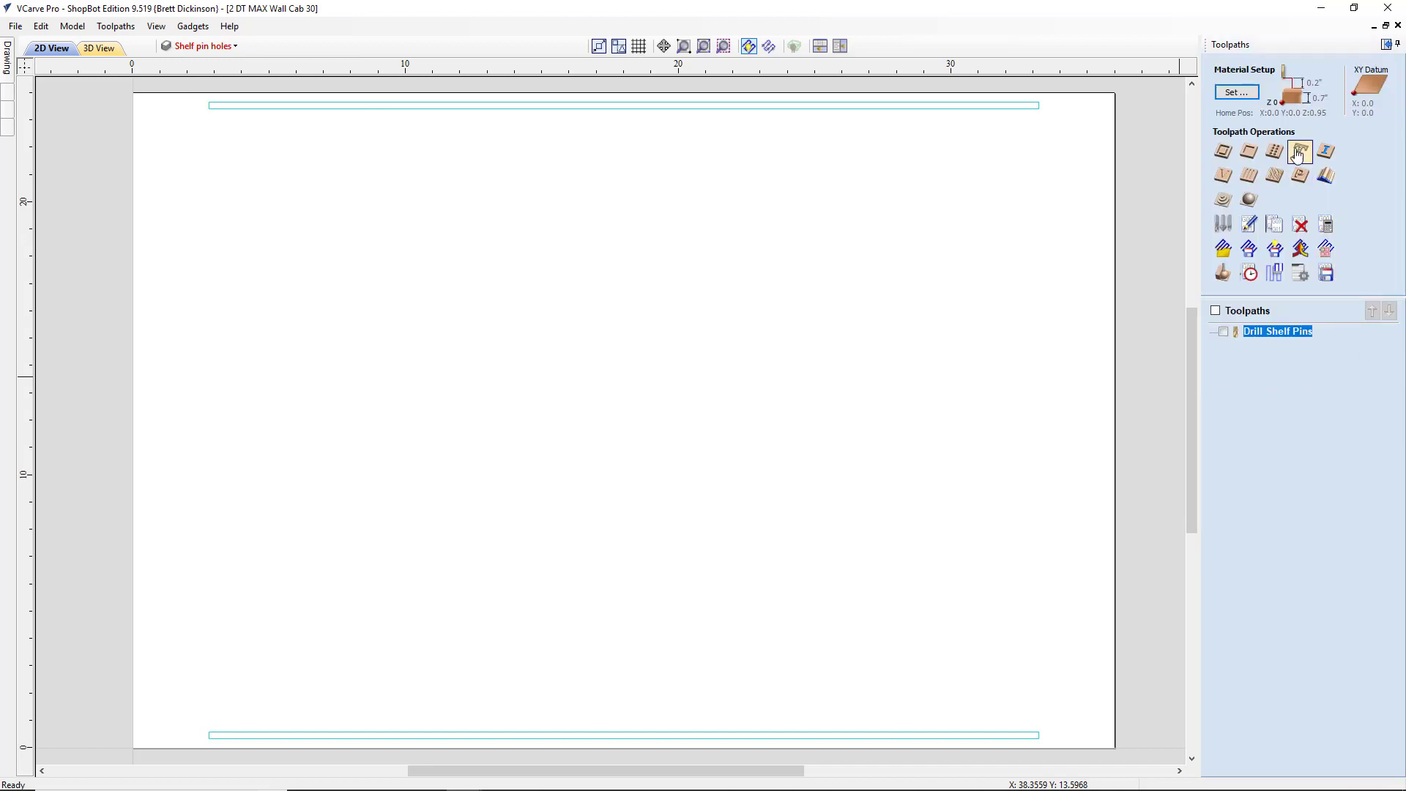
click(1249, 152)
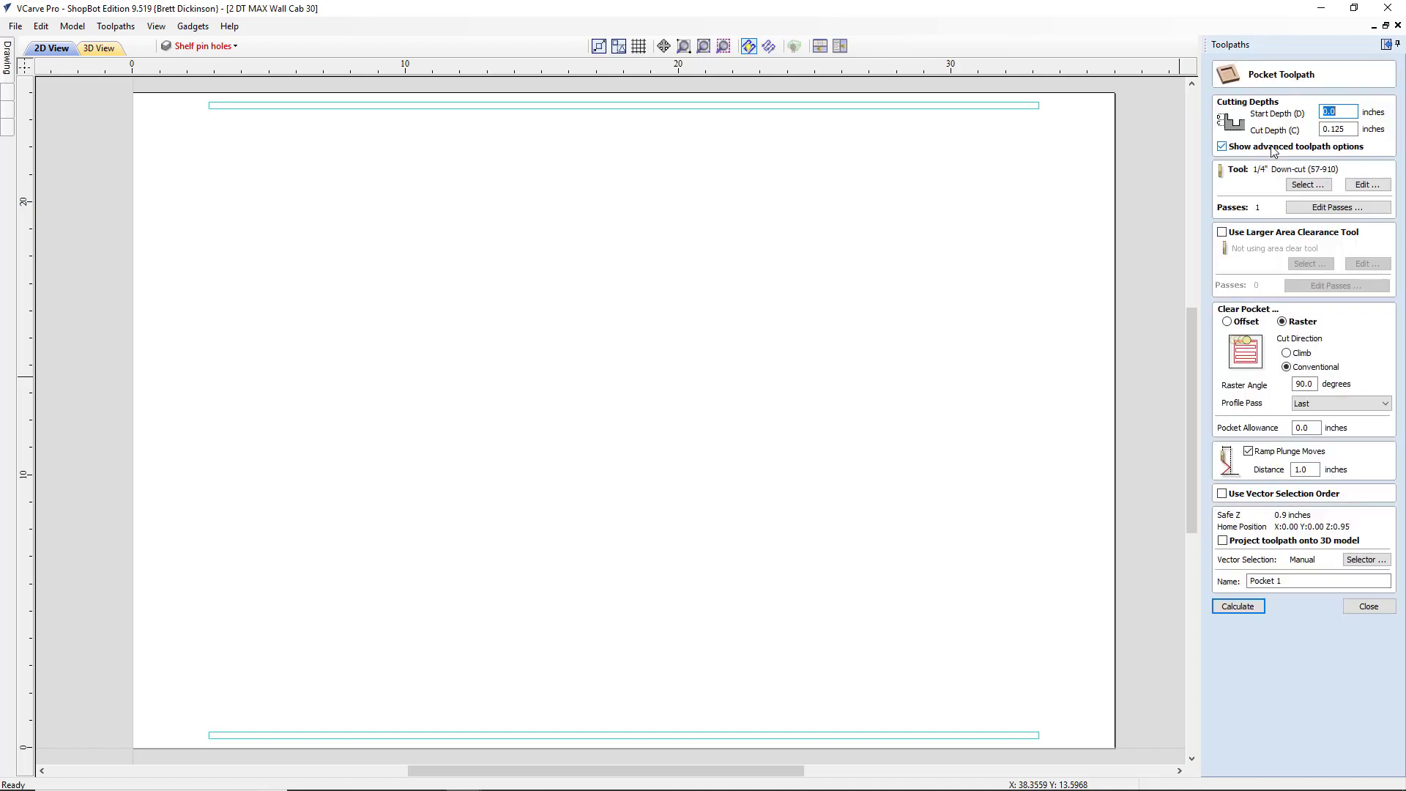
click(1354, 130)
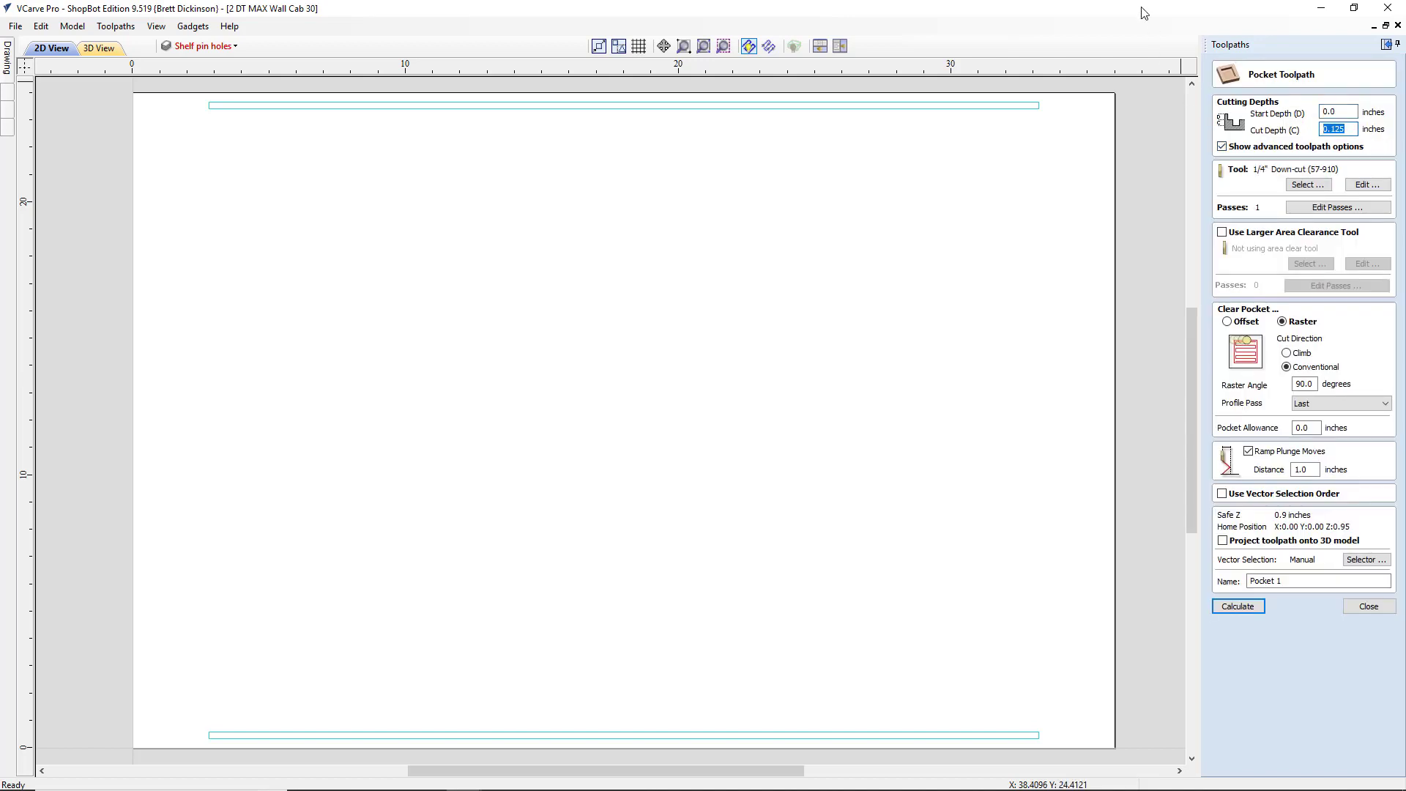
text(.5)
click(1310, 579)
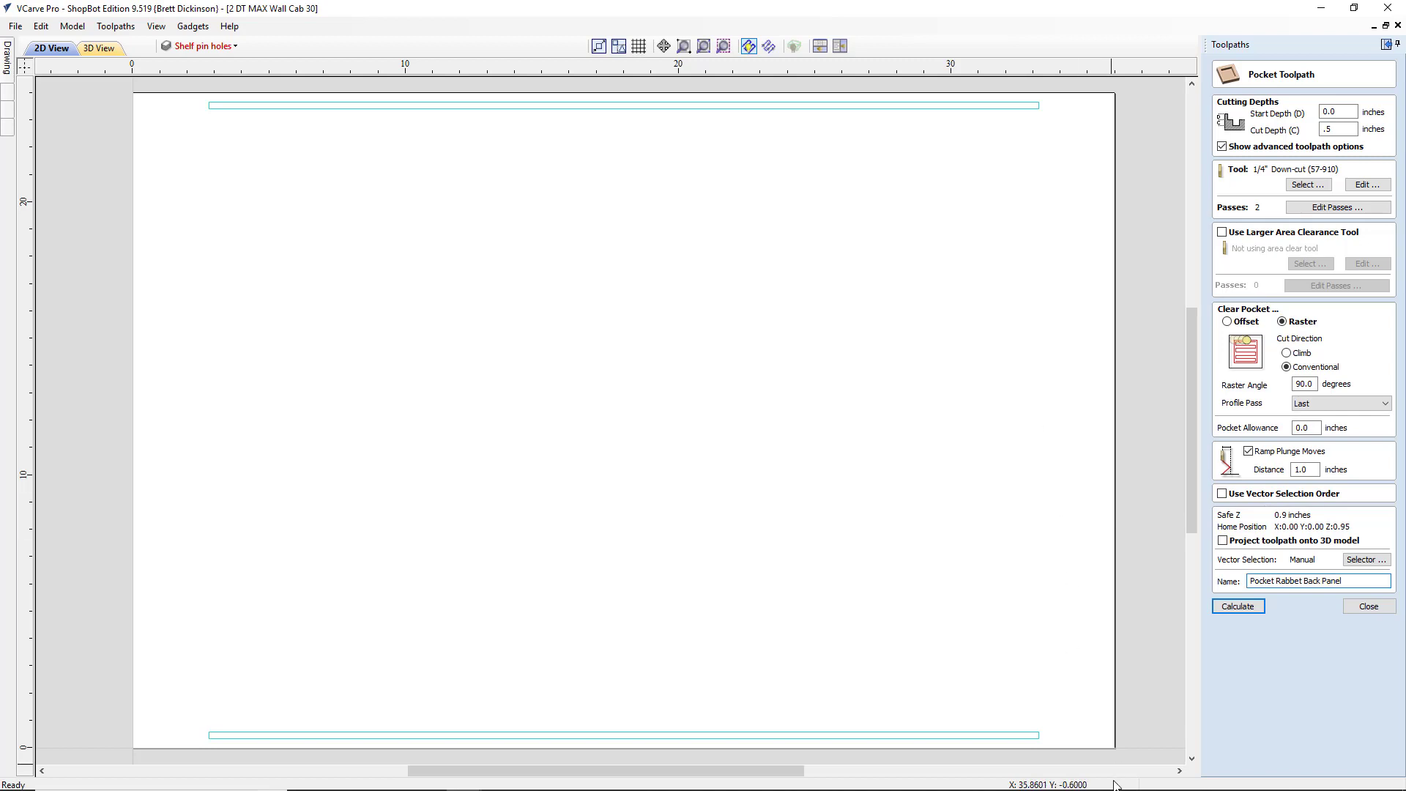
Step: Calculate and preview the Pocket Rabbet Back Panel toolpath on the upper rabbet rectangle
click(1008, 735)
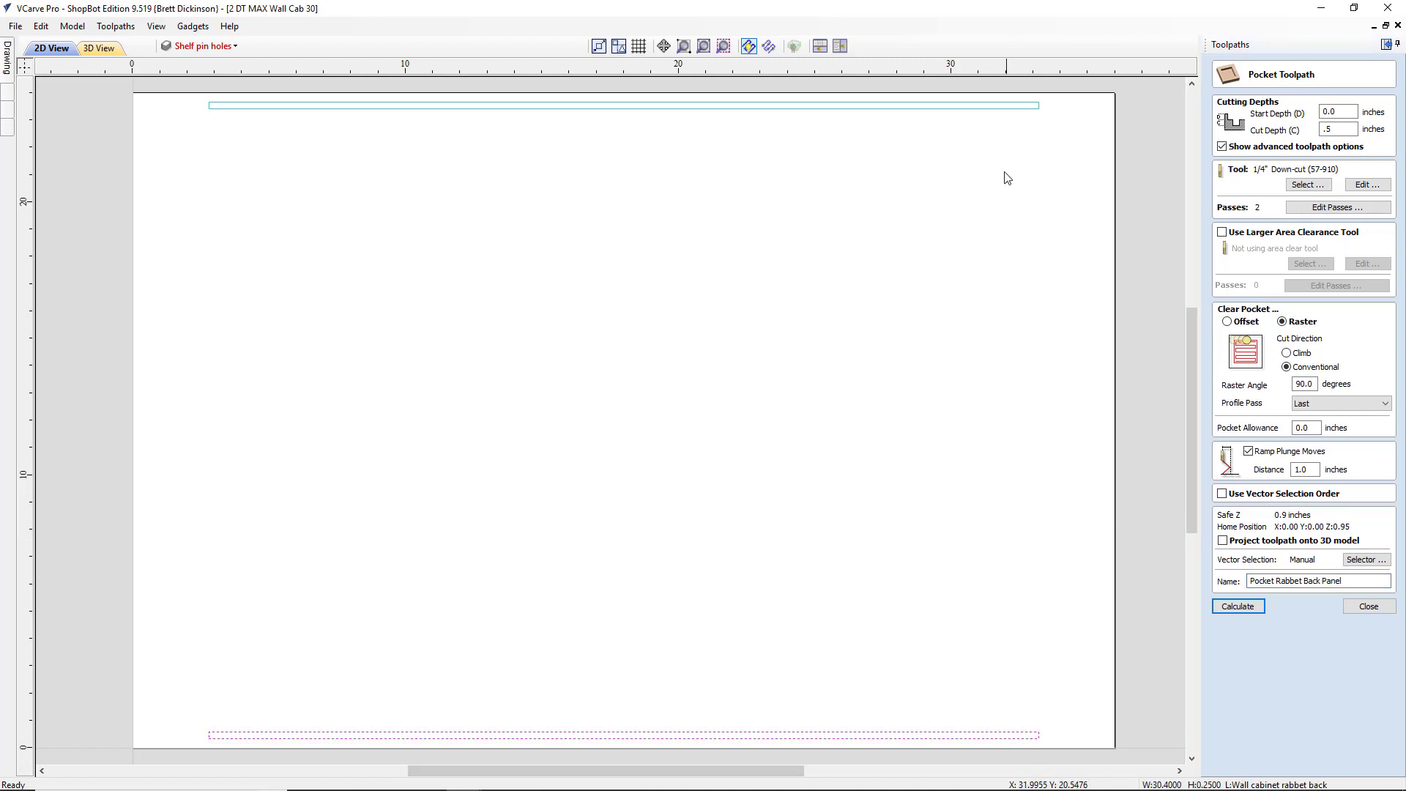
click(993, 106)
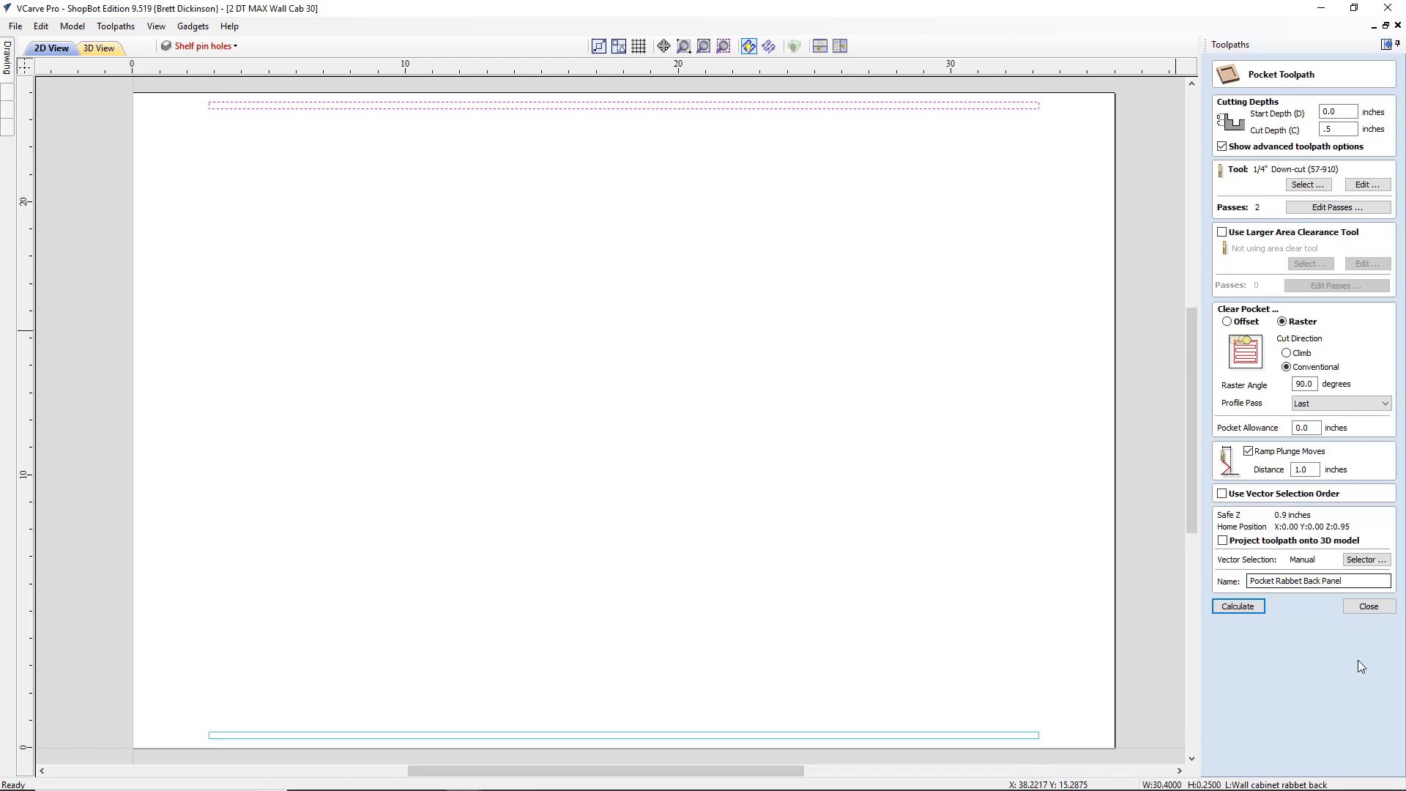
click(1238, 607)
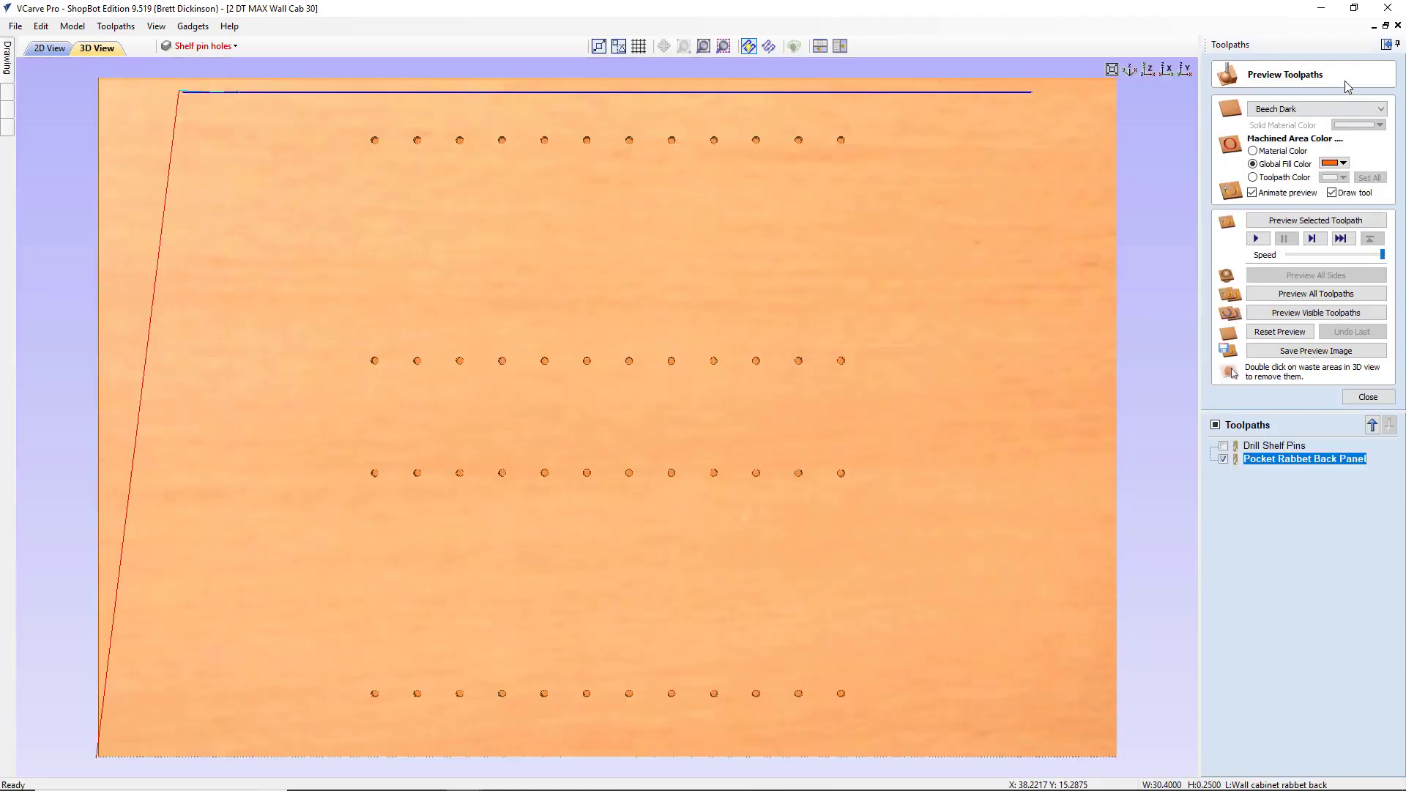
click(1298, 220)
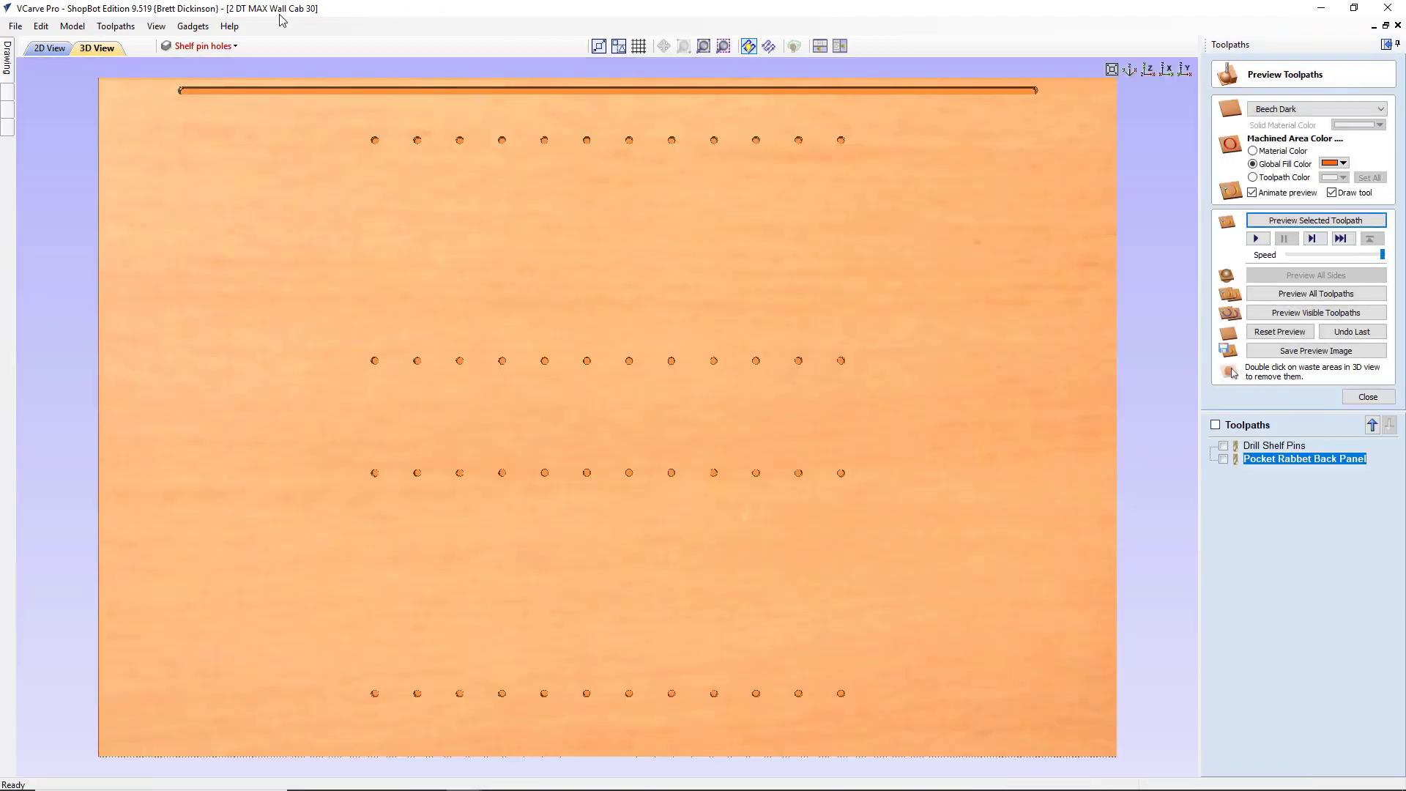
Step: Edit the Pocket Rabbet Back Panel toolpath to include the lower rabbet rectangle as well, then recalculate and preview it
double_click(1279, 461)
click(50, 47)
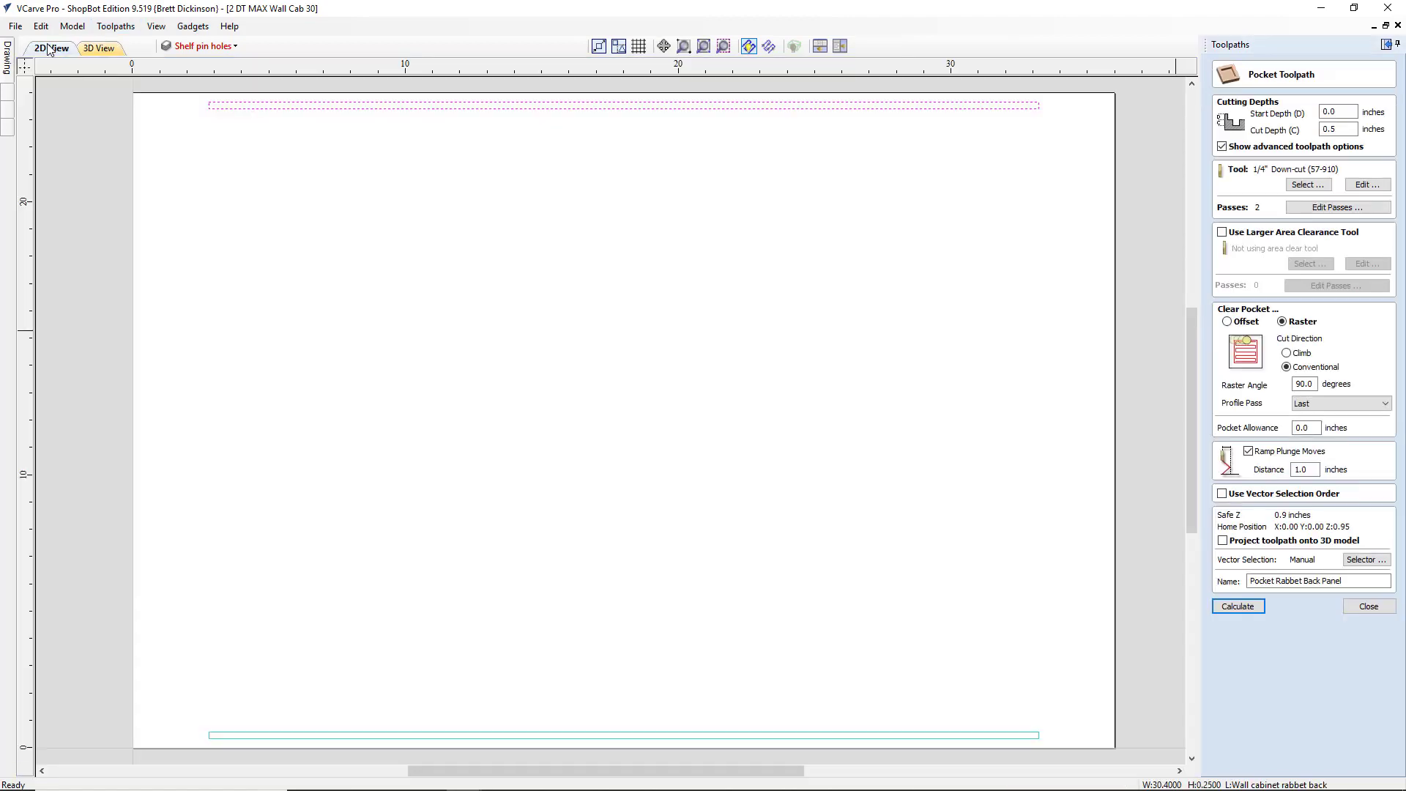
shift+click(1014, 734)
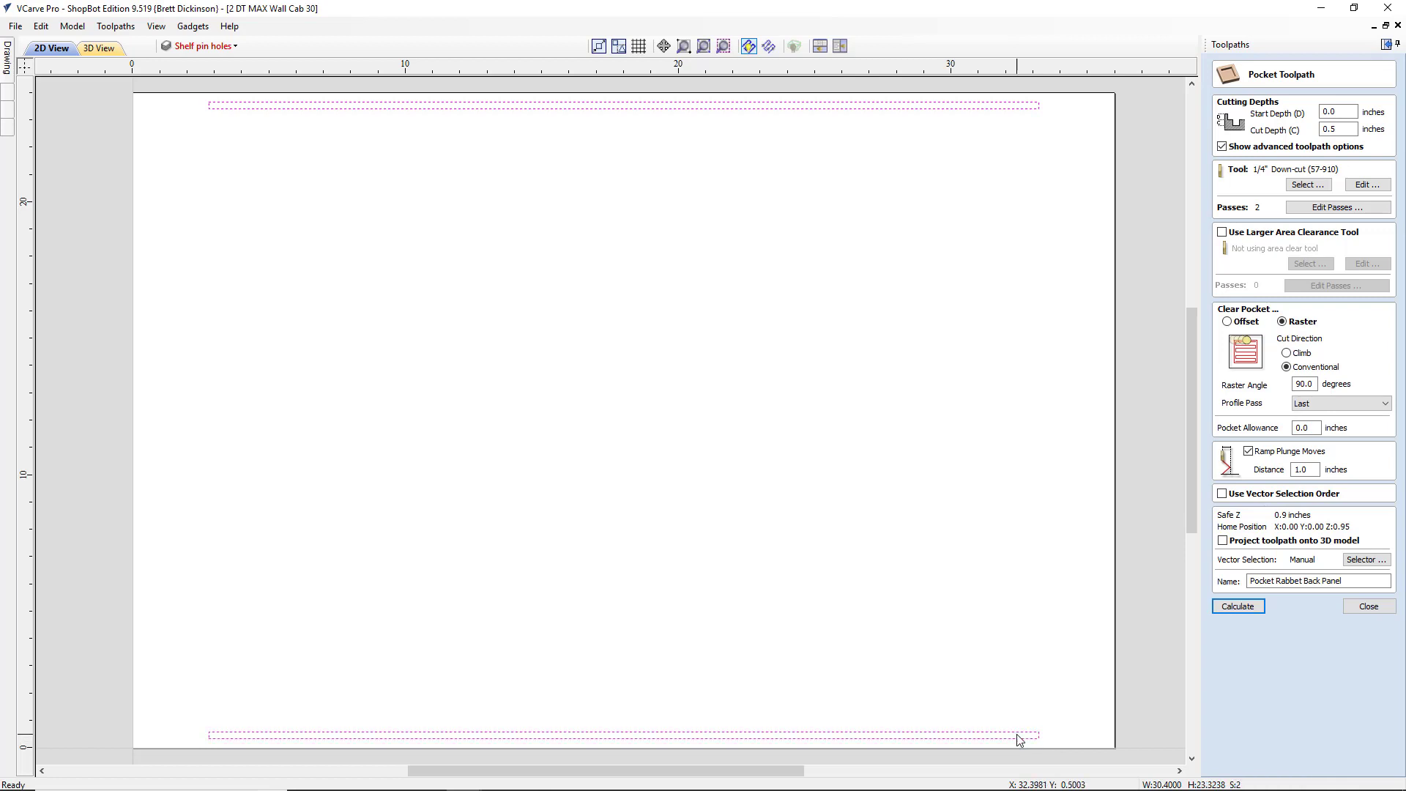
click(1239, 605)
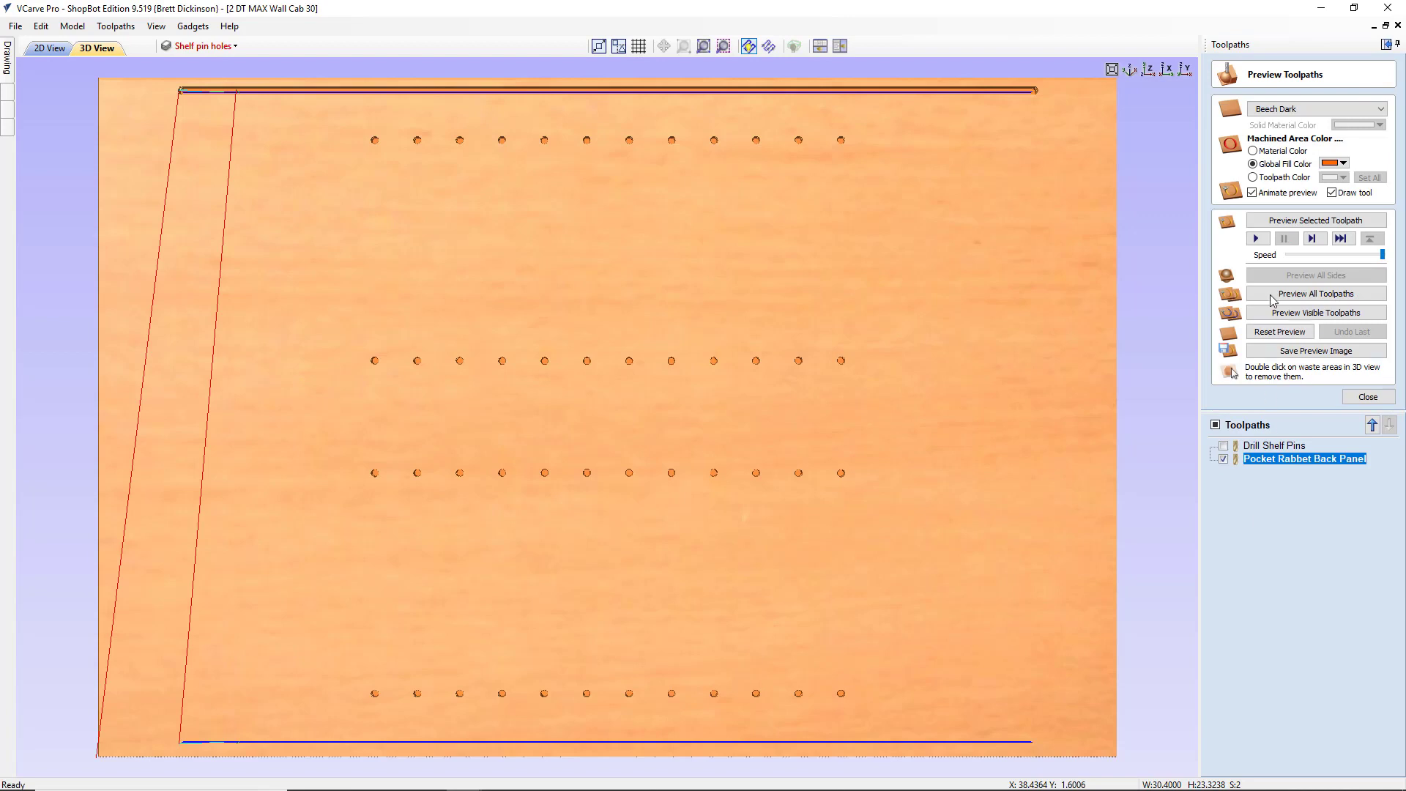
click(1297, 226)
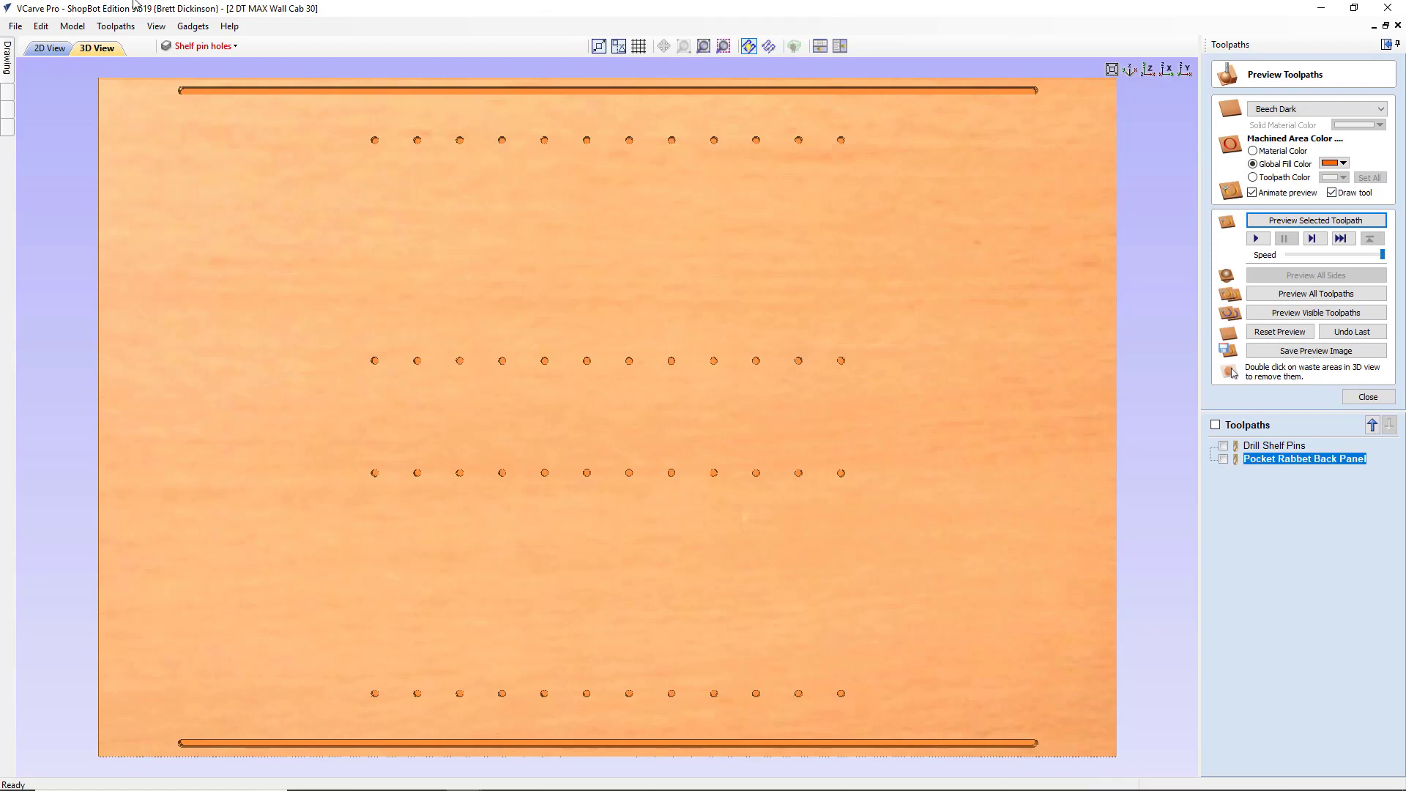
Step: Return to the 2D view, hide the Wall cabinet rabbet back layer, and show and activate the Wall cabinet shelves layer
click(49, 53)
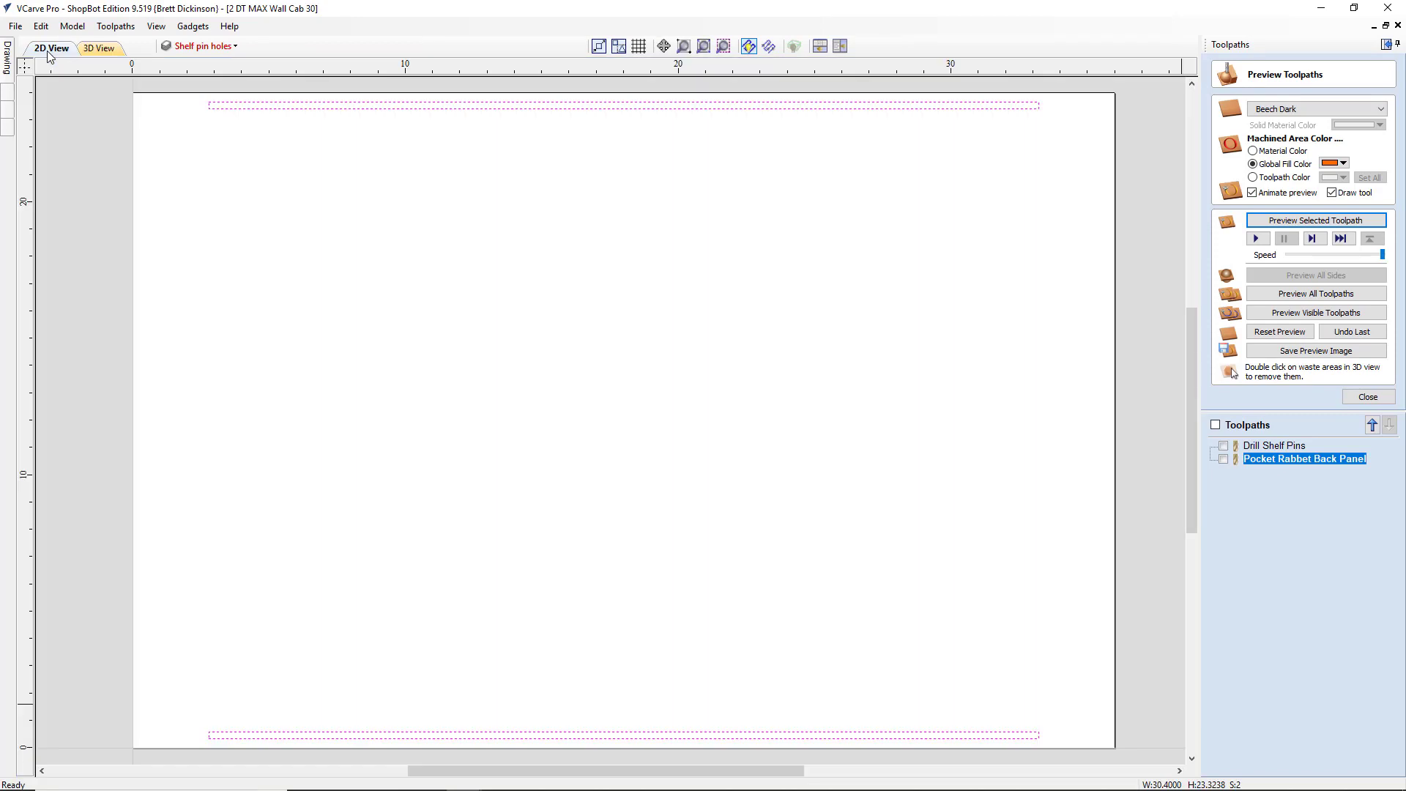
click(185, 47)
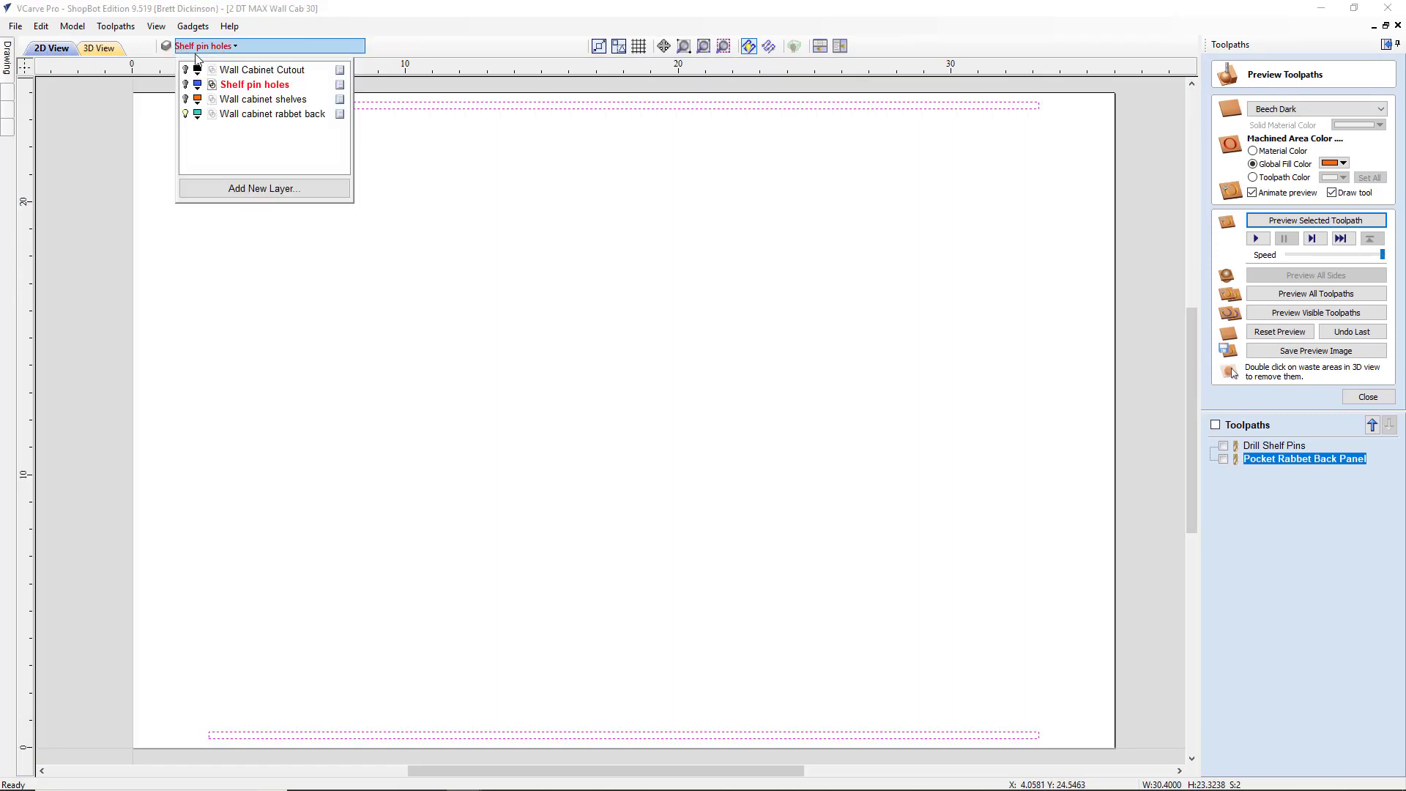
click(186, 114)
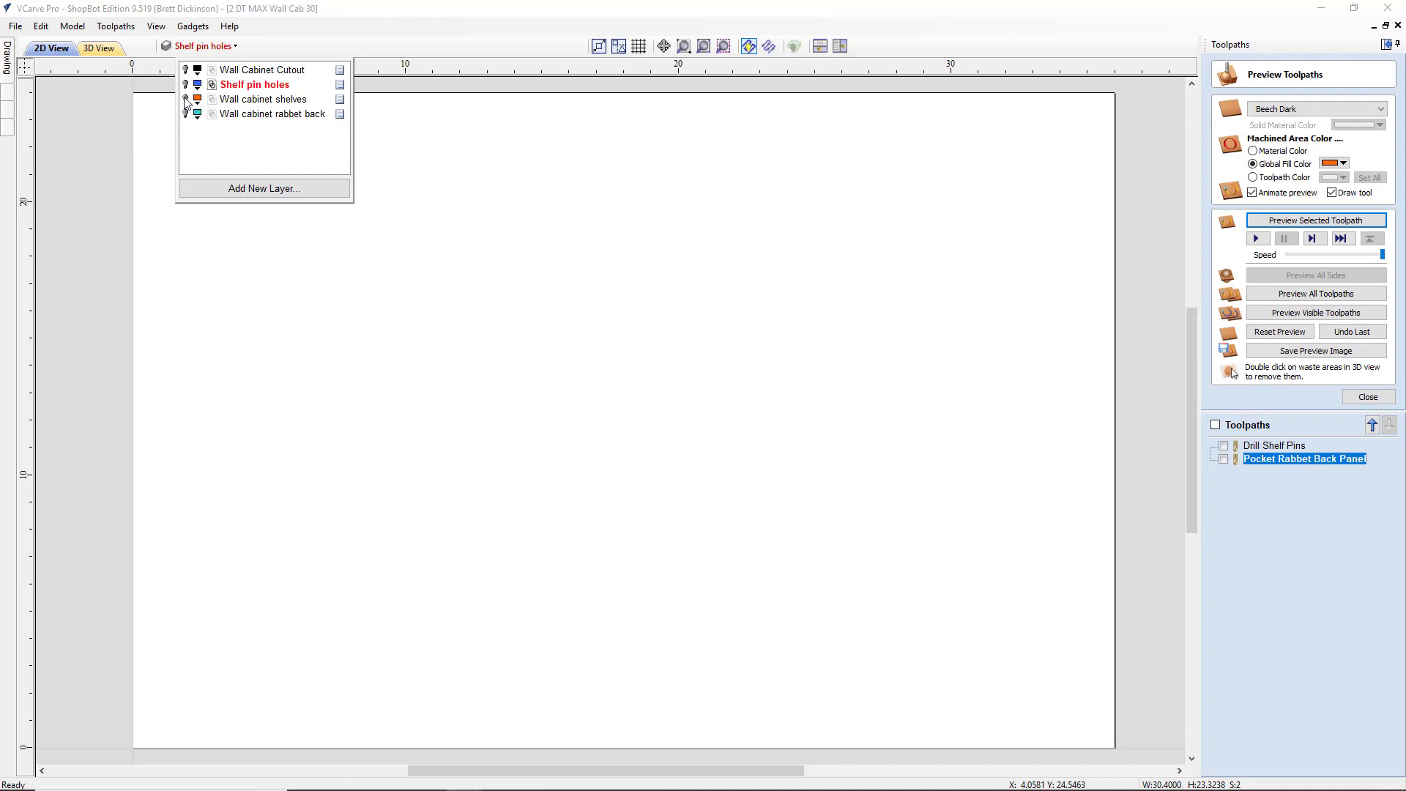
click(186, 101)
click(270, 100)
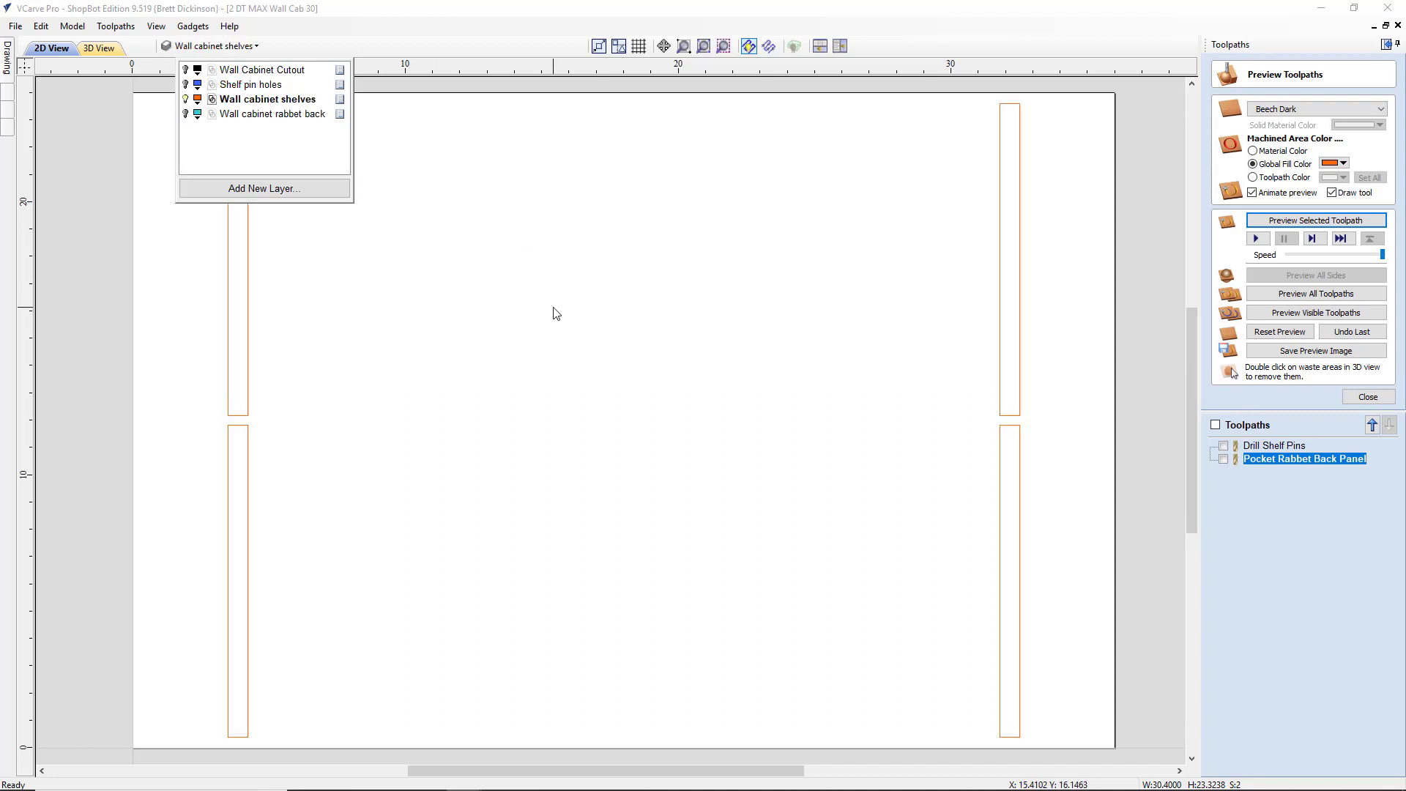
click(1093, 487)
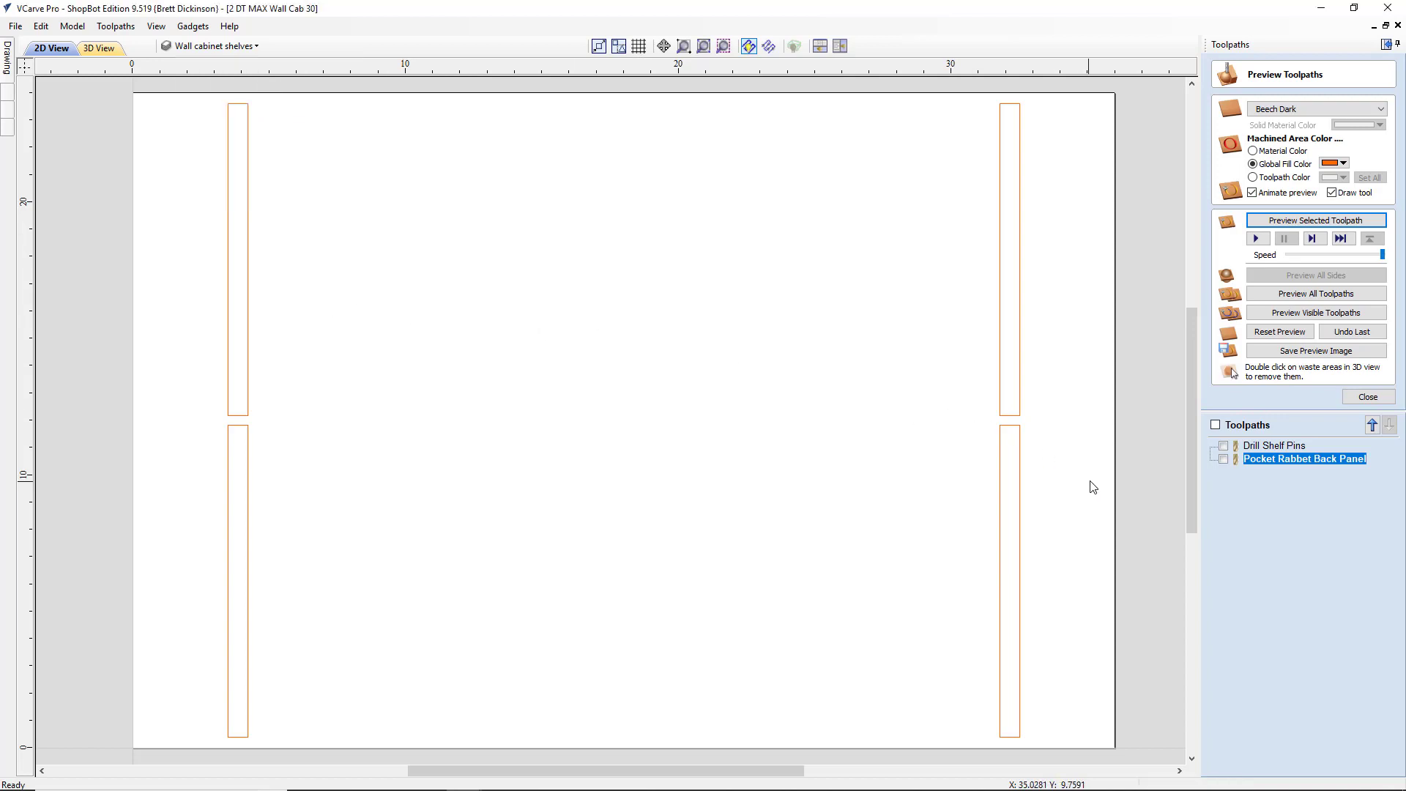
Step: Start a pocket toolpath named Pocket Dado Shelves with a cut depth of .125 inches
click(1368, 396)
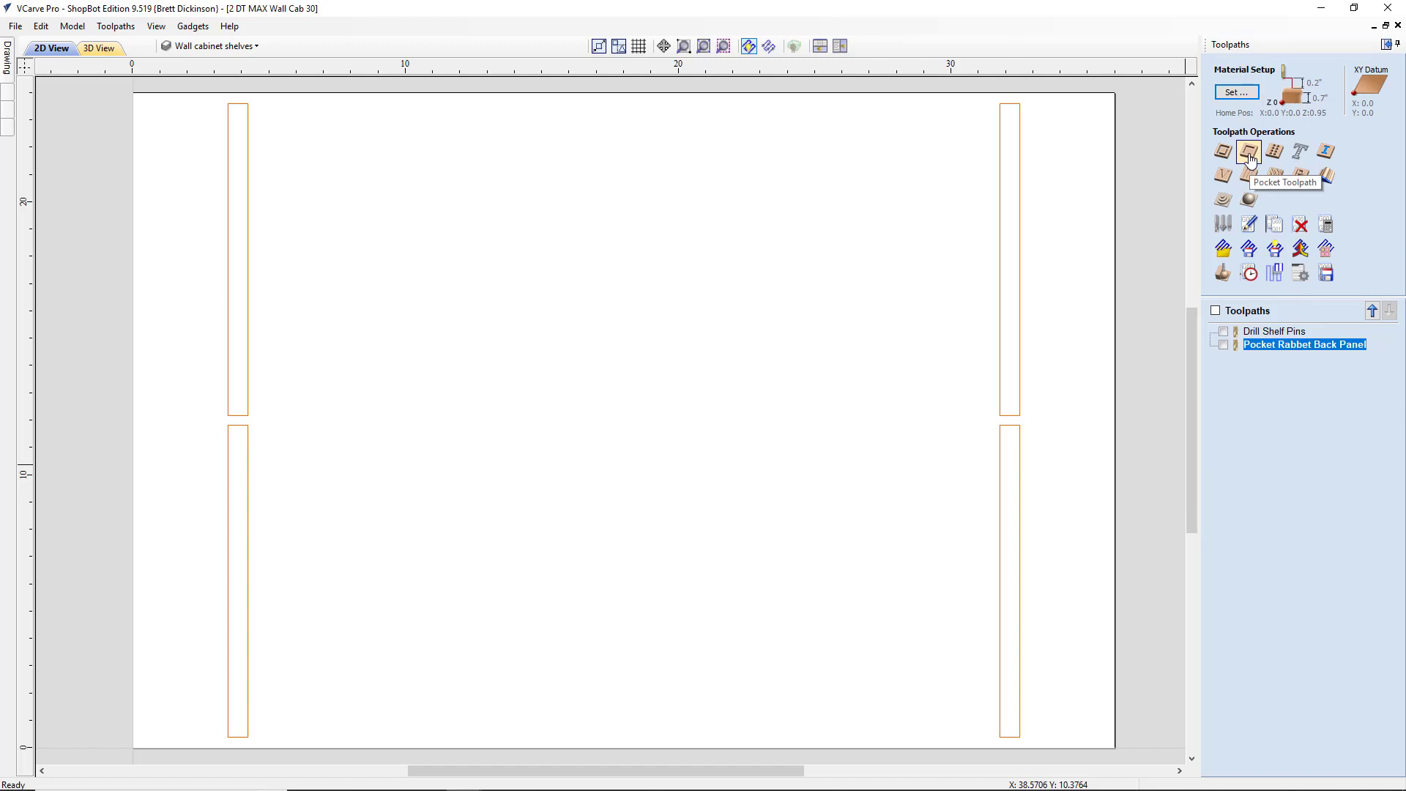
click(1249, 152)
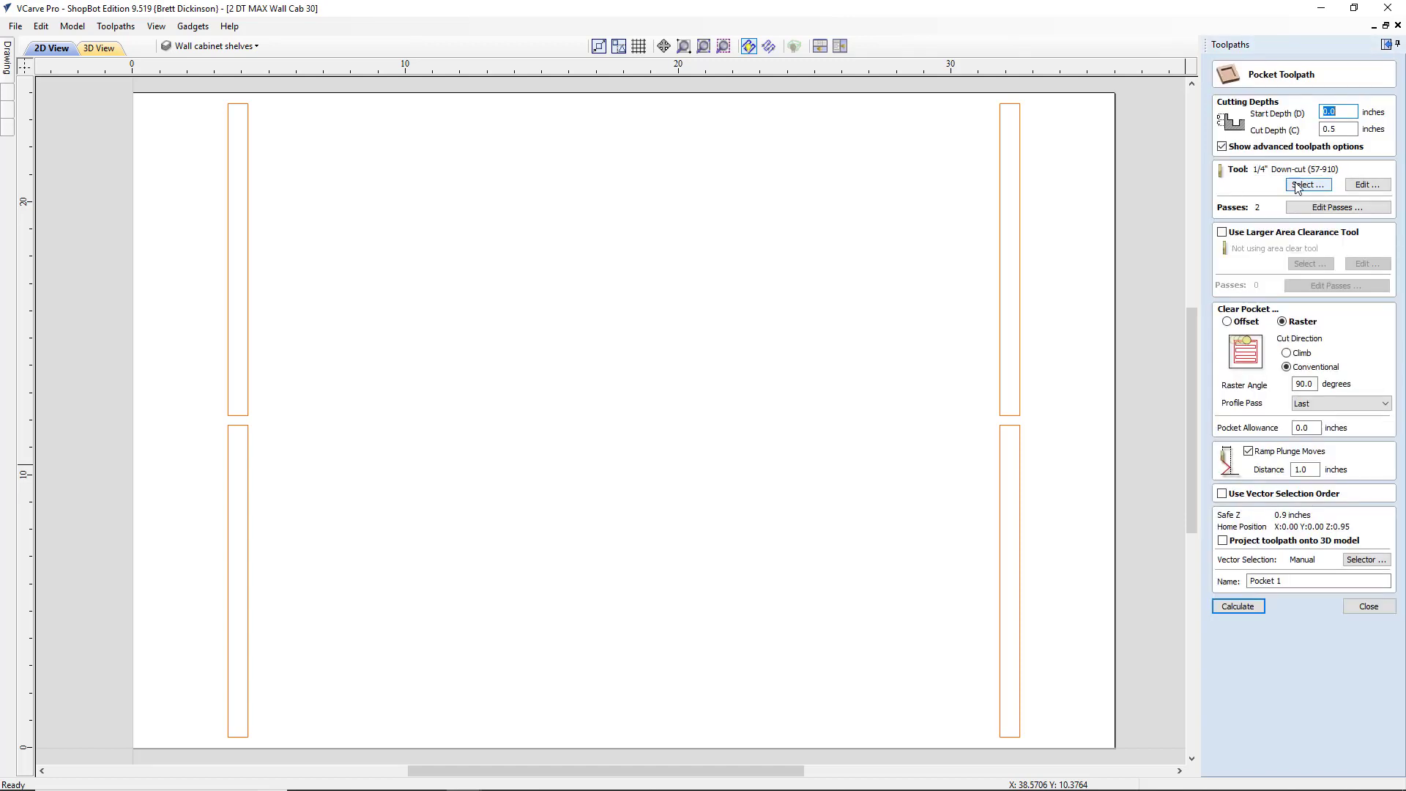
click(1339, 129)
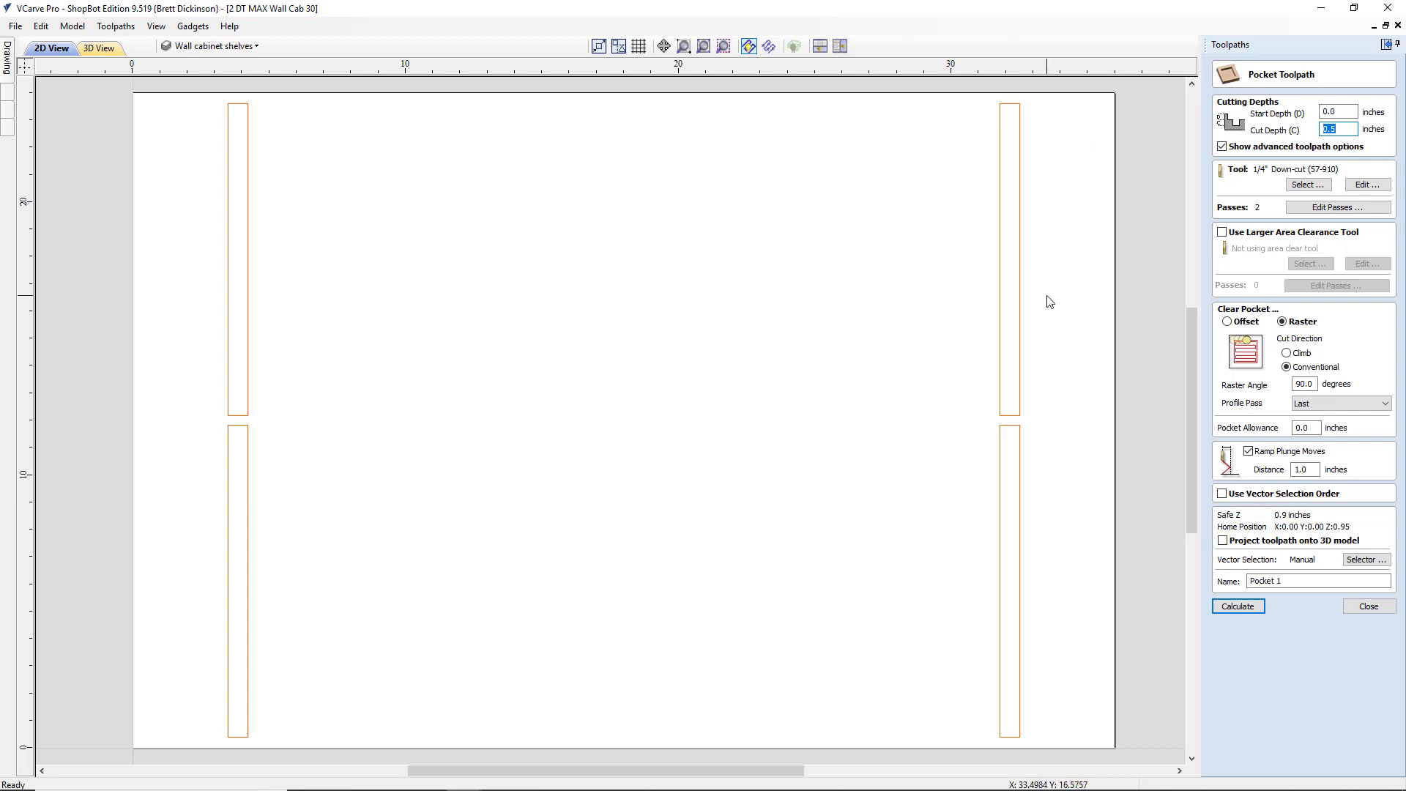
text(.)
click(1297, 580)
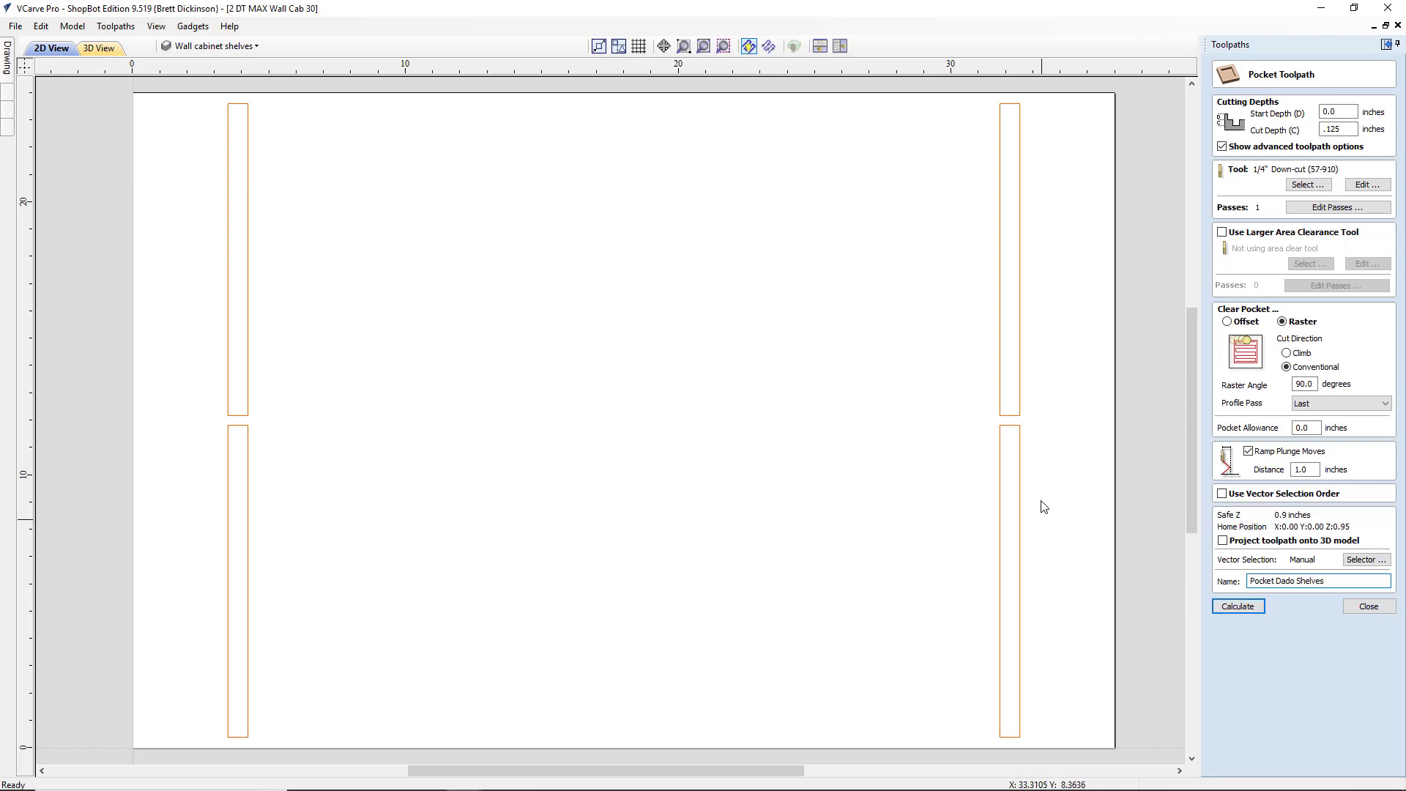
Step: Calculate and preview the Pocket Dado Shelves toolpath on all four dado rectangles
drag(1051, 495, 217, 331)
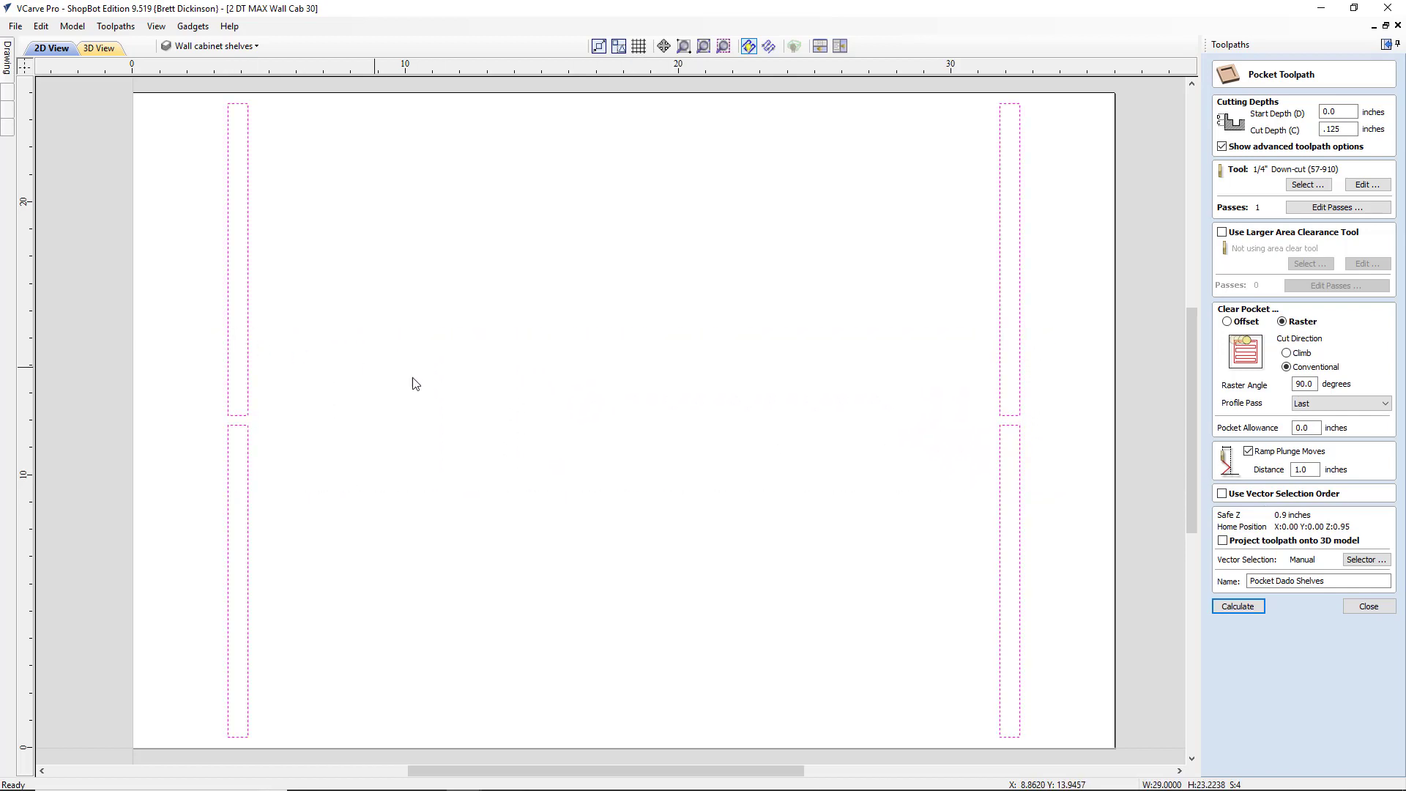
click(1221, 609)
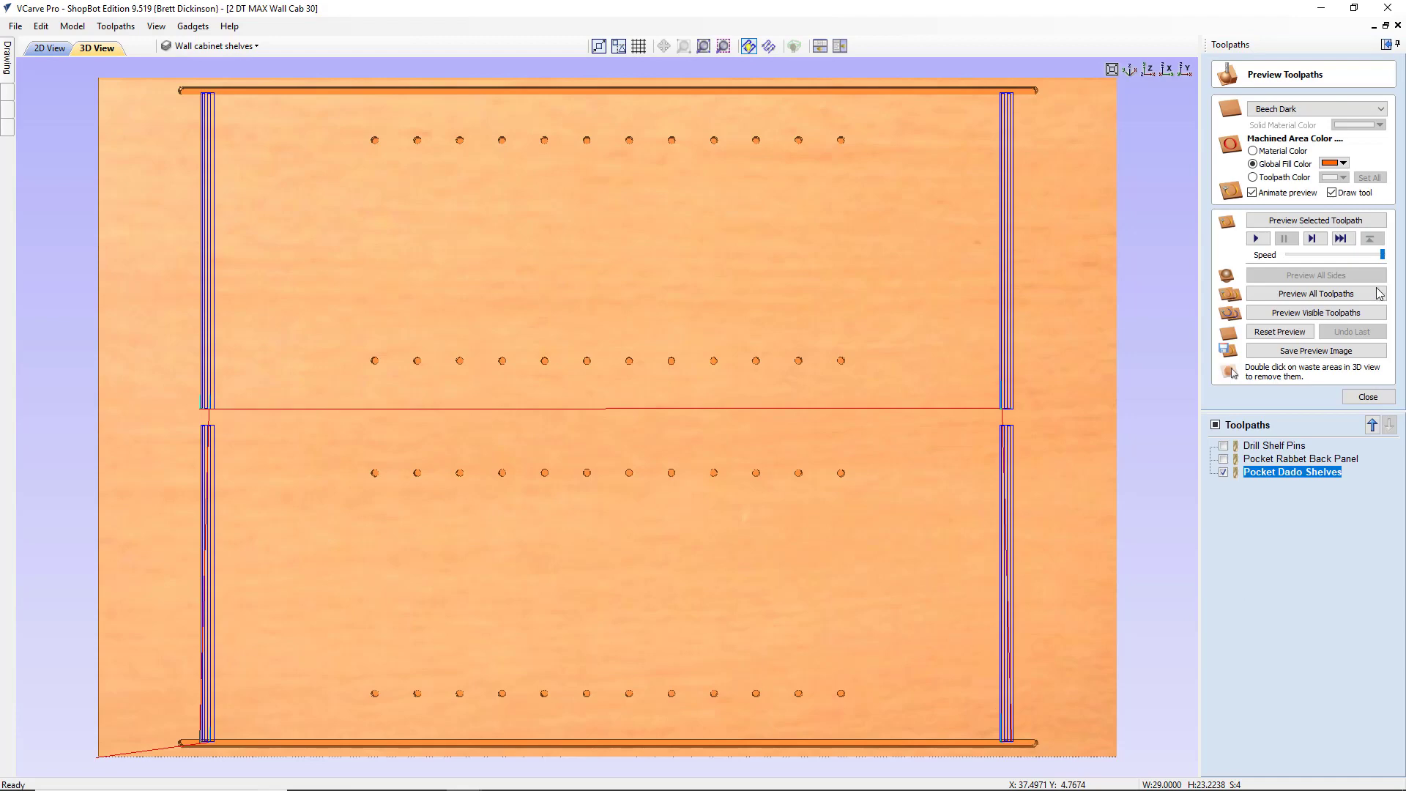
click(1311, 221)
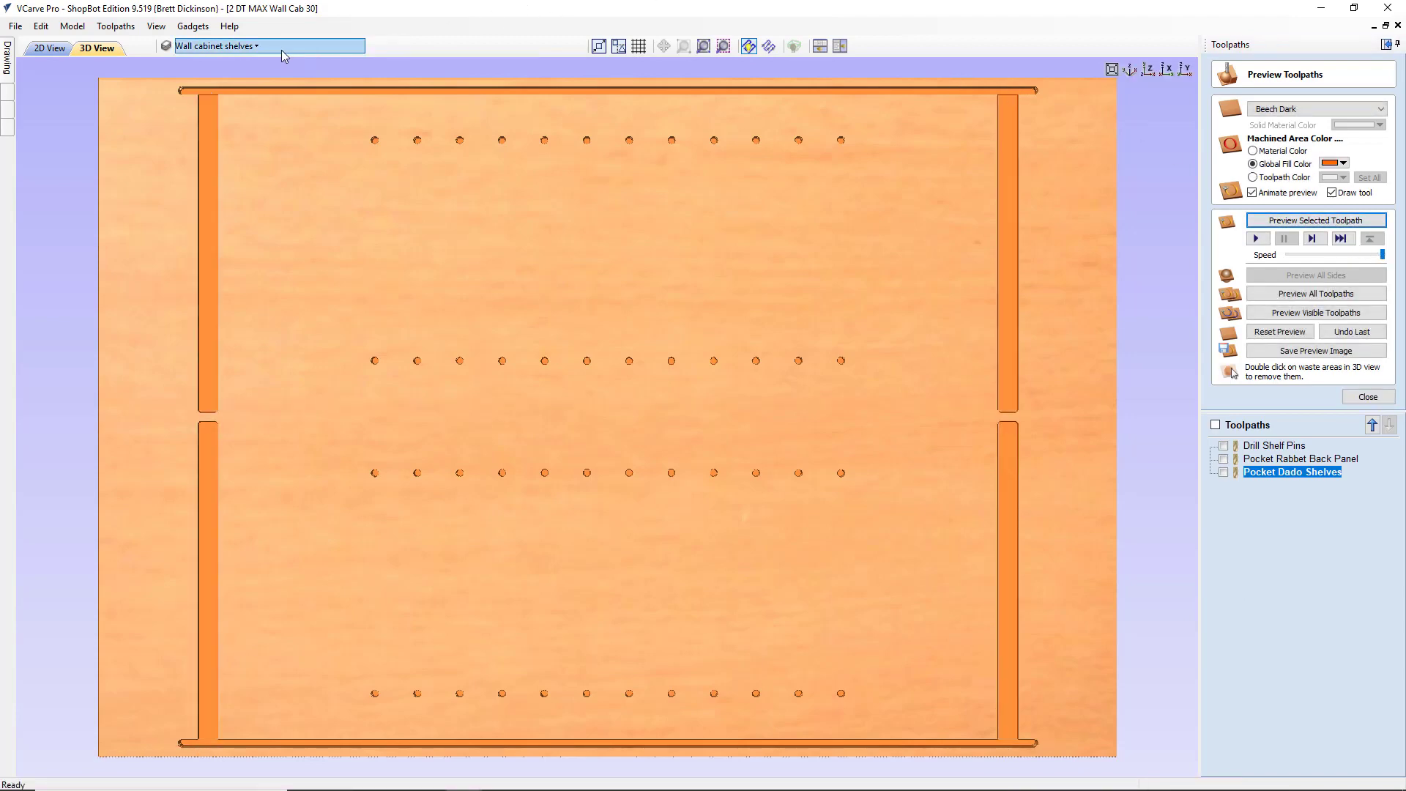
Step: Hide the Wall cabinet shelves layer, show and activate the Wall Cabinet Cutout layer, and return to the 2D view
click(255, 48)
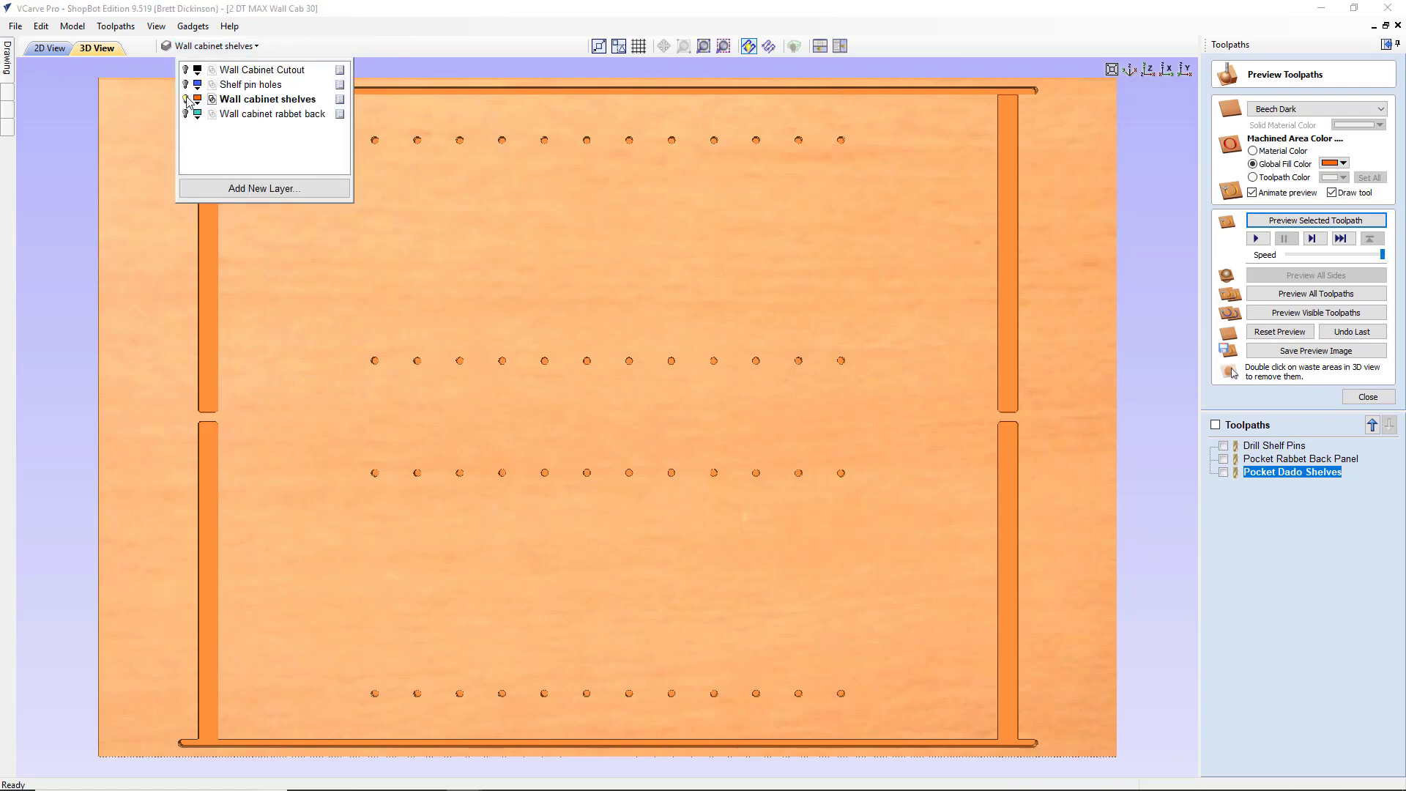
click(257, 71)
click(504, 277)
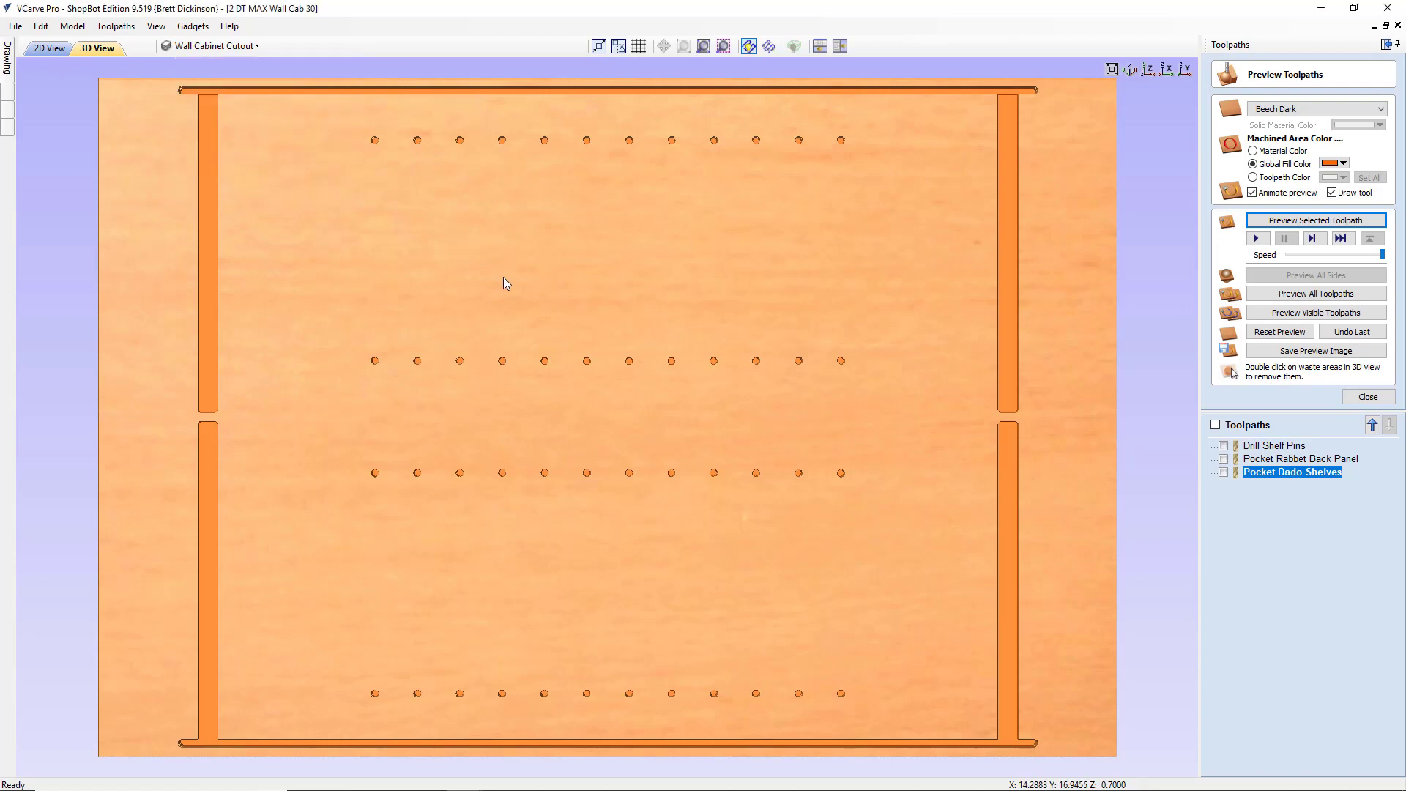
click(49, 48)
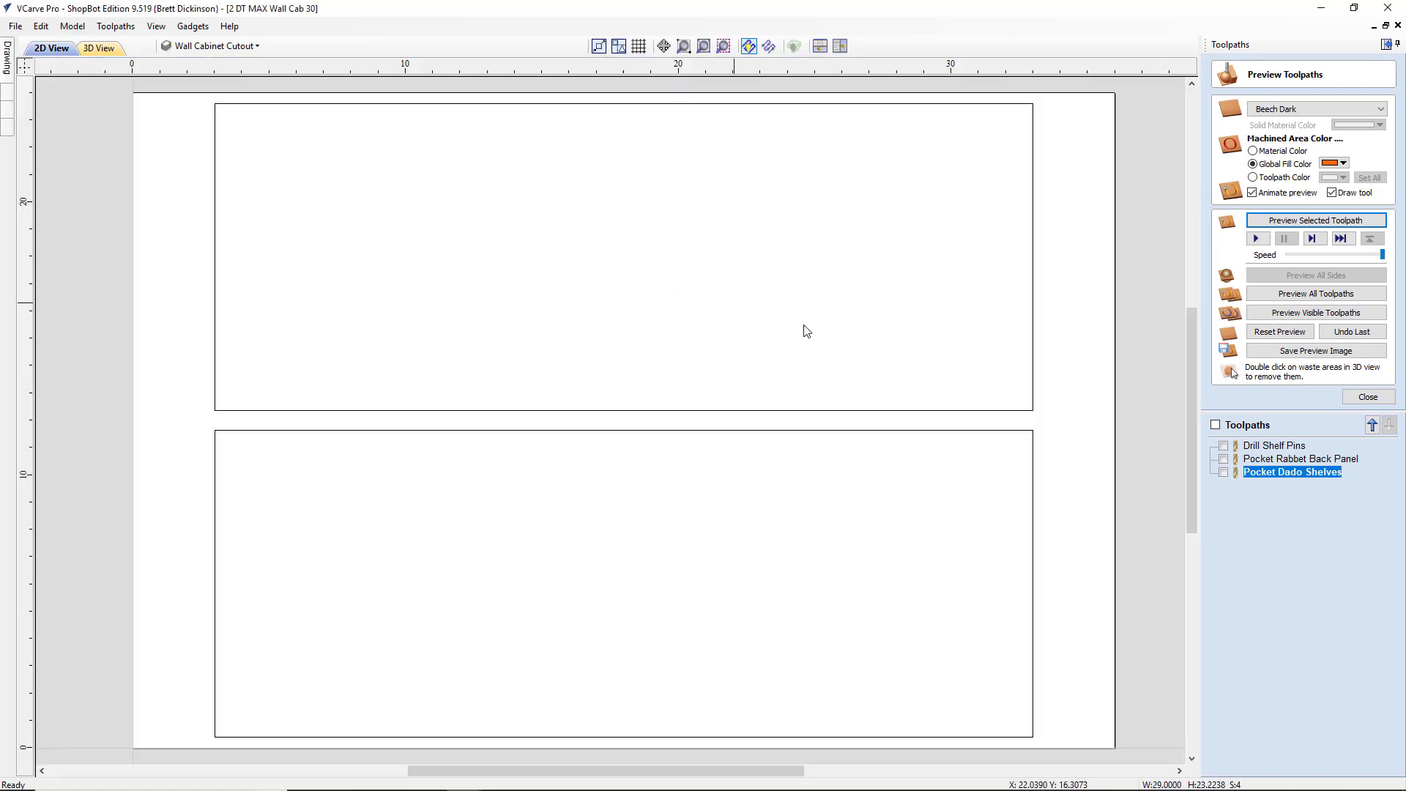
Step: Start a 2D profile toolpath with a cut depth of 0.725 inches and turn on tabs
click(1367, 397)
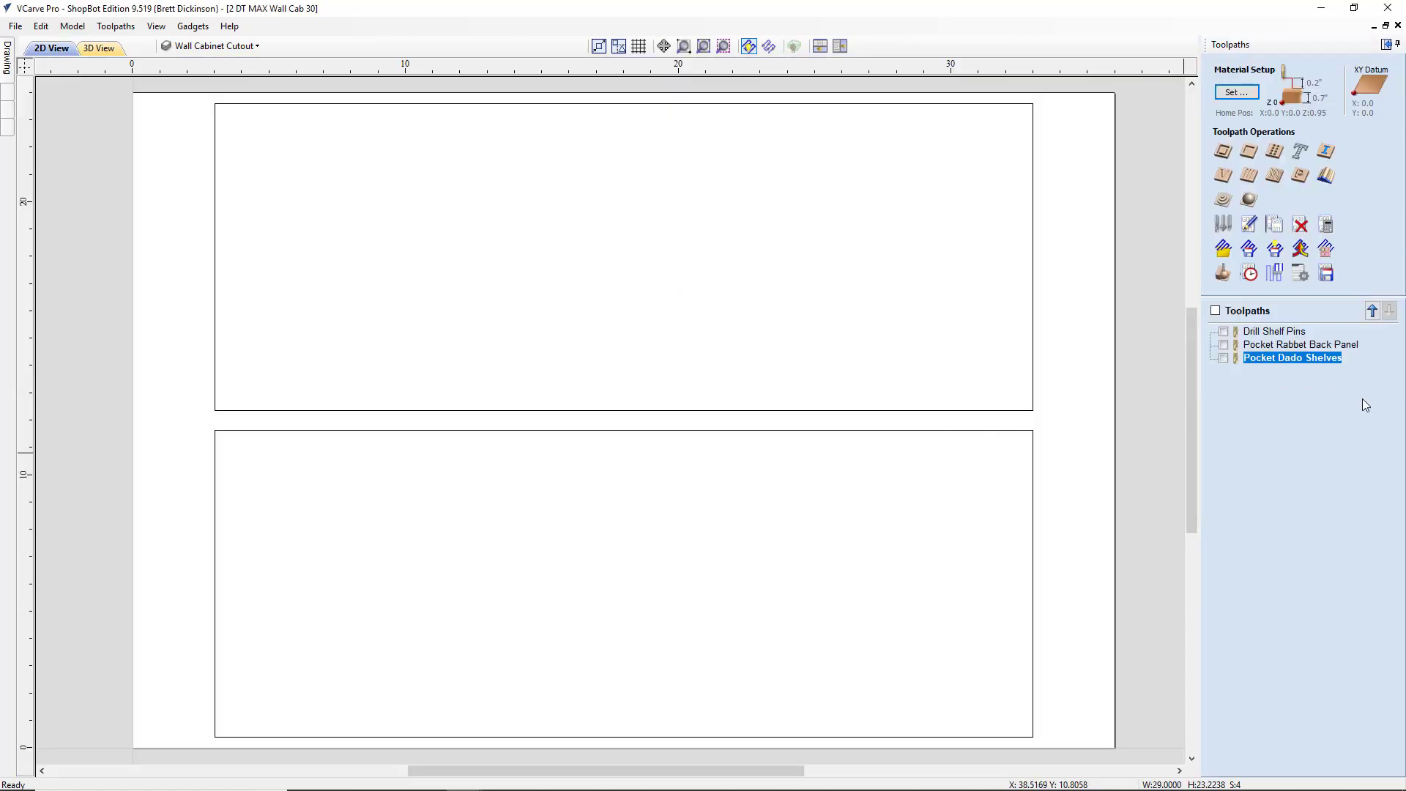
click(1221, 153)
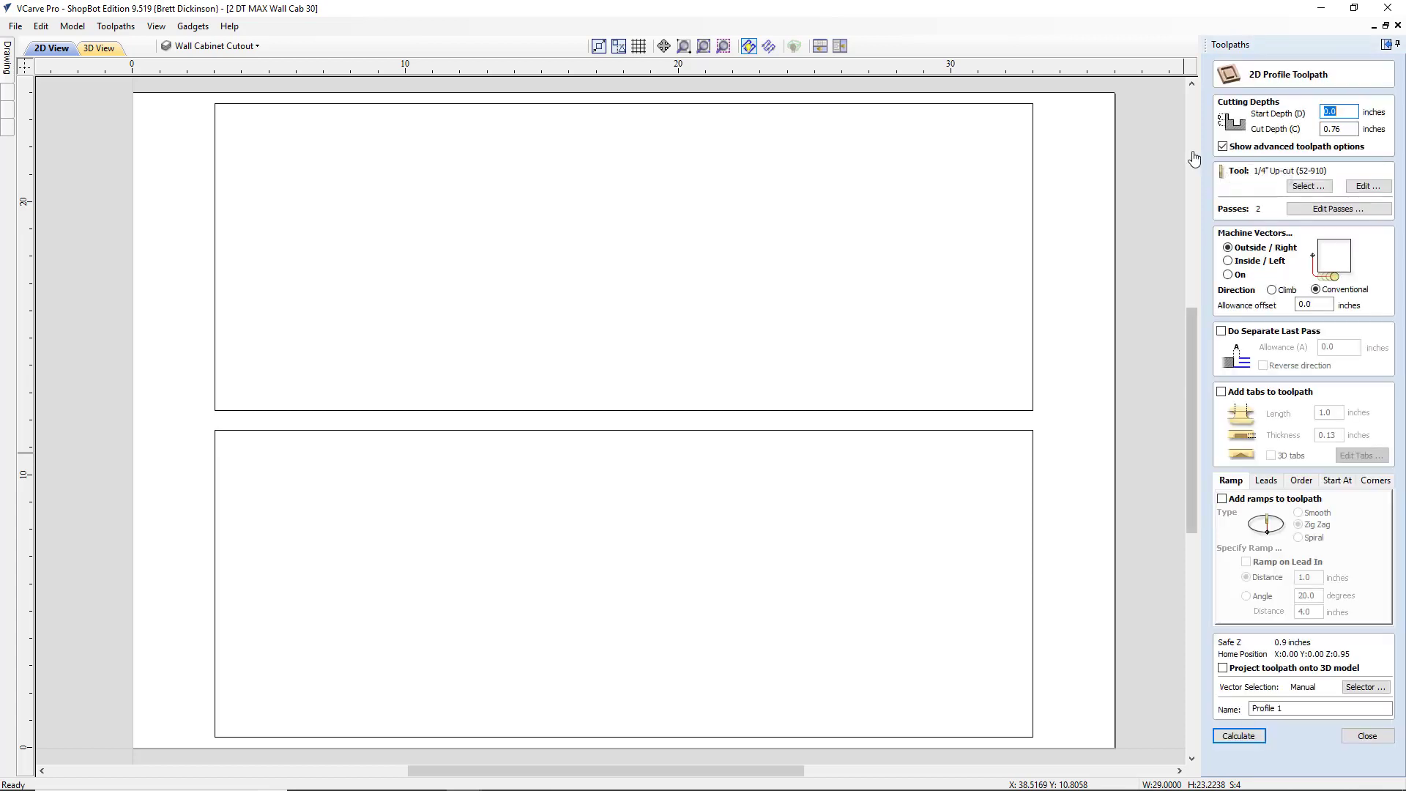
click(1348, 129)
click(1222, 393)
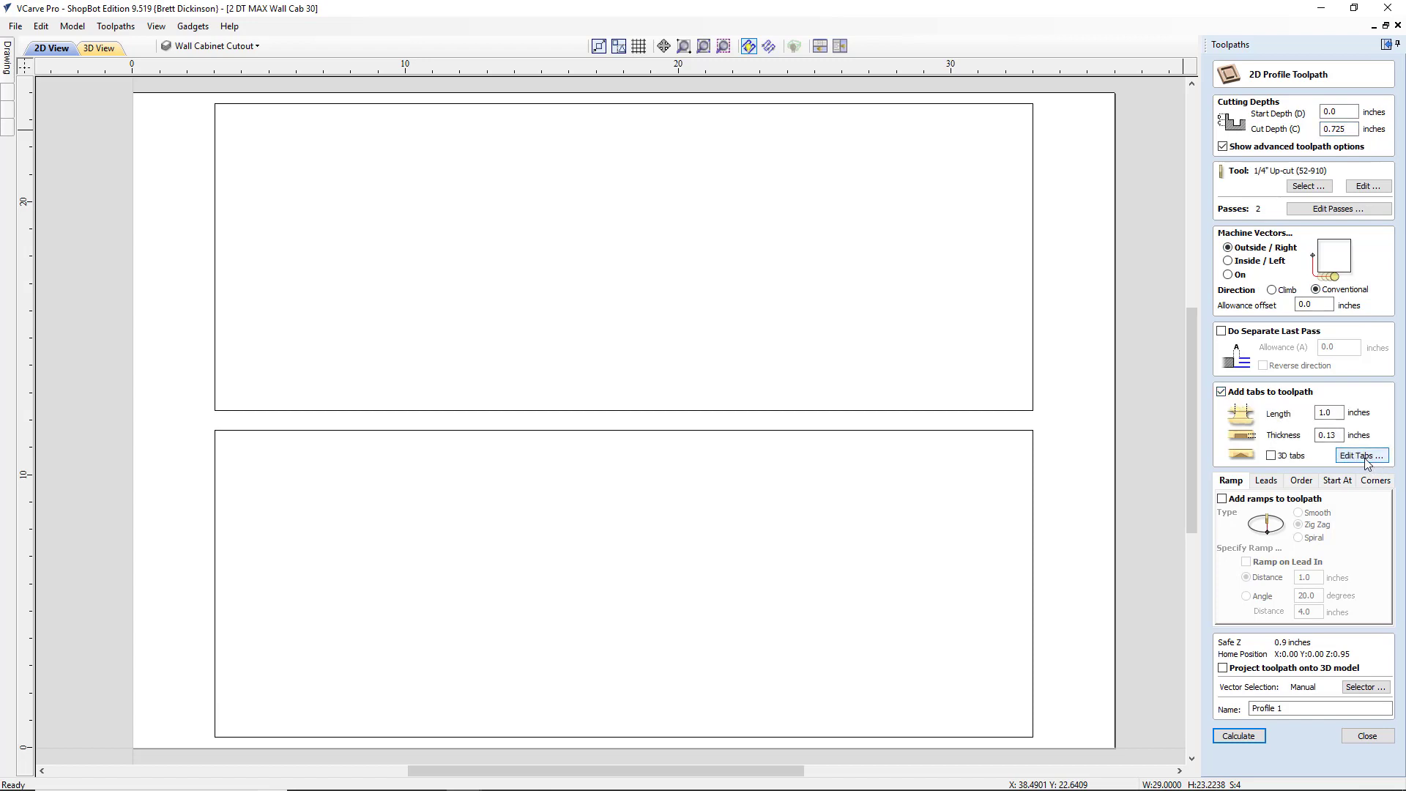
Step: Try to add a constant number of 8 tabs to the cabinet side outlines
click(1363, 456)
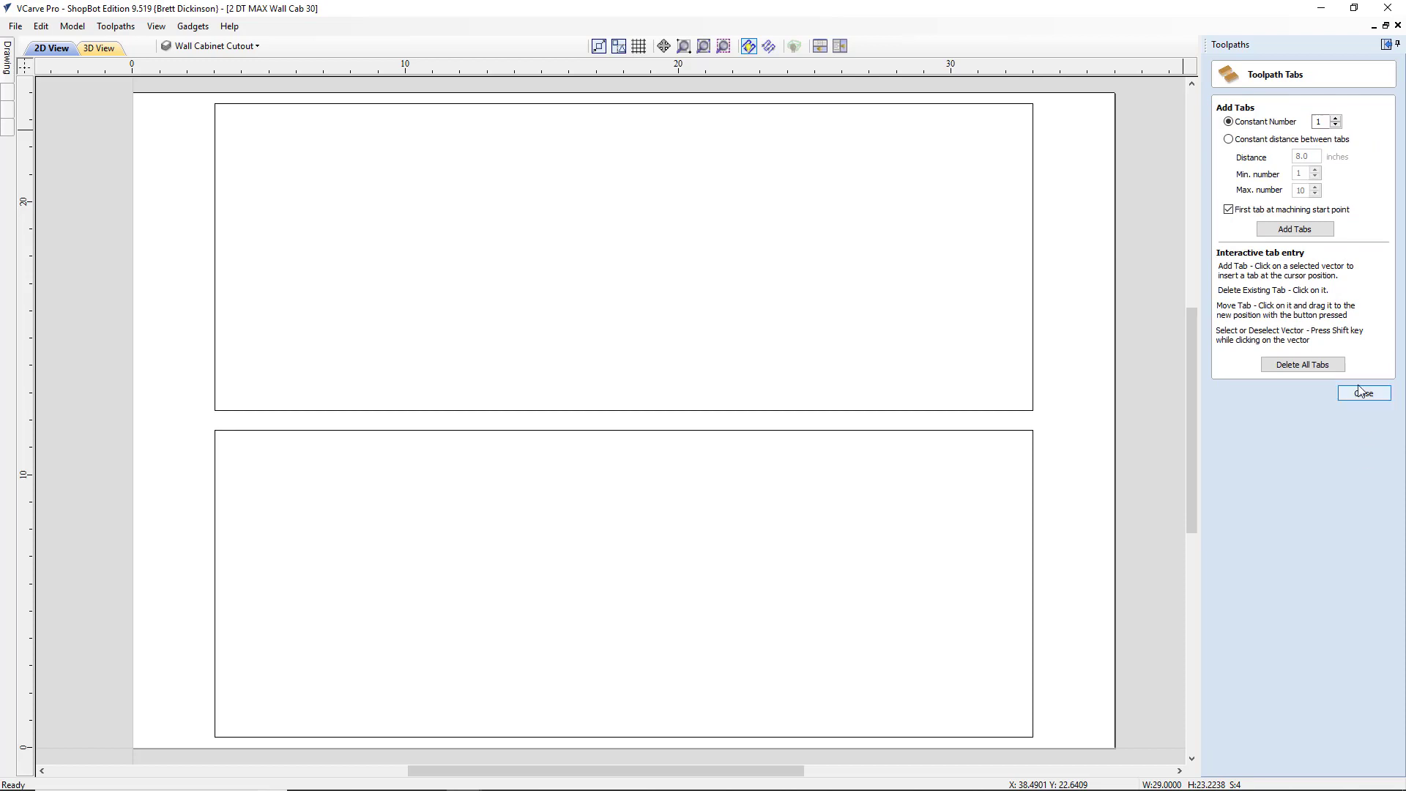
click(1277, 229)
drag(1325, 122, 1270, 127)
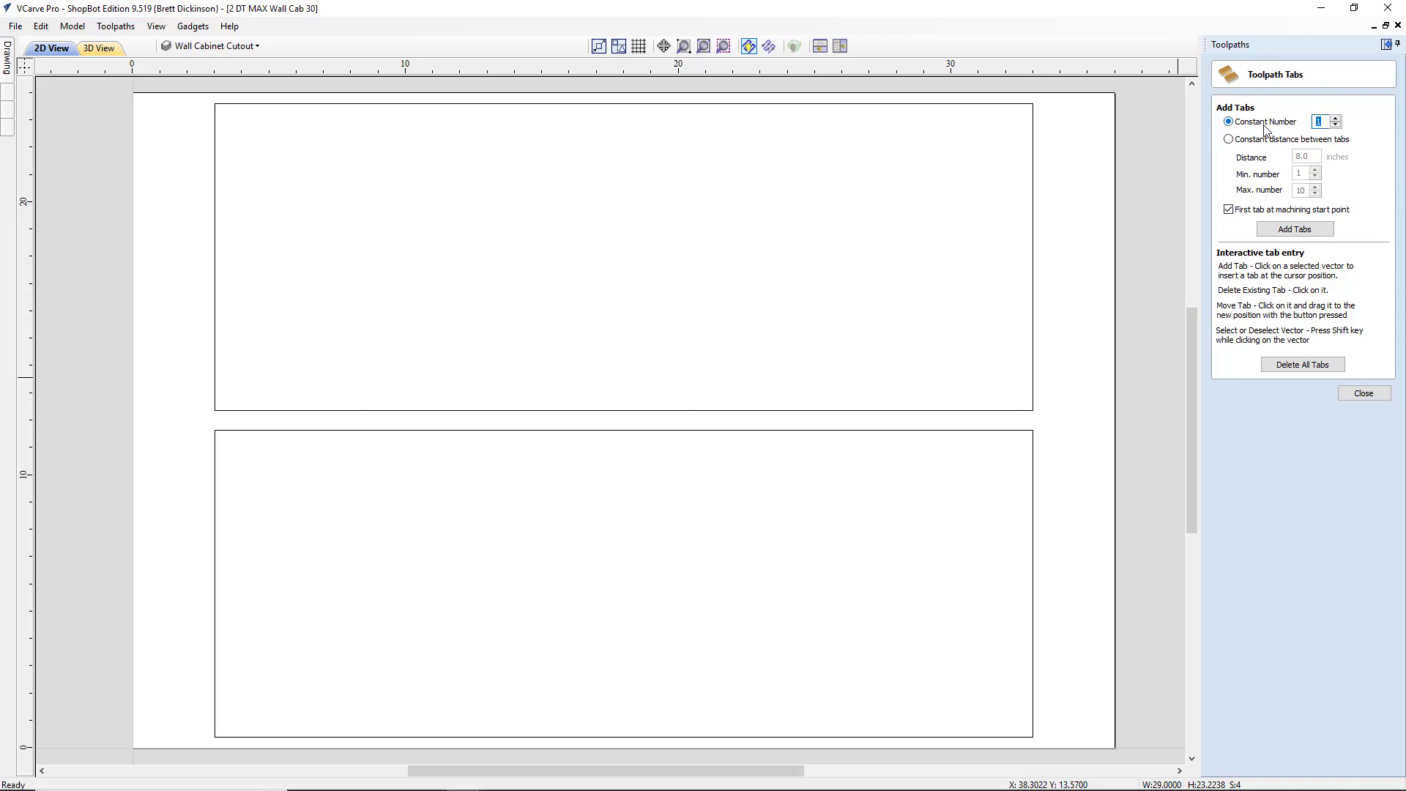
text(8)
click(1287, 230)
right_click(1038, 395)
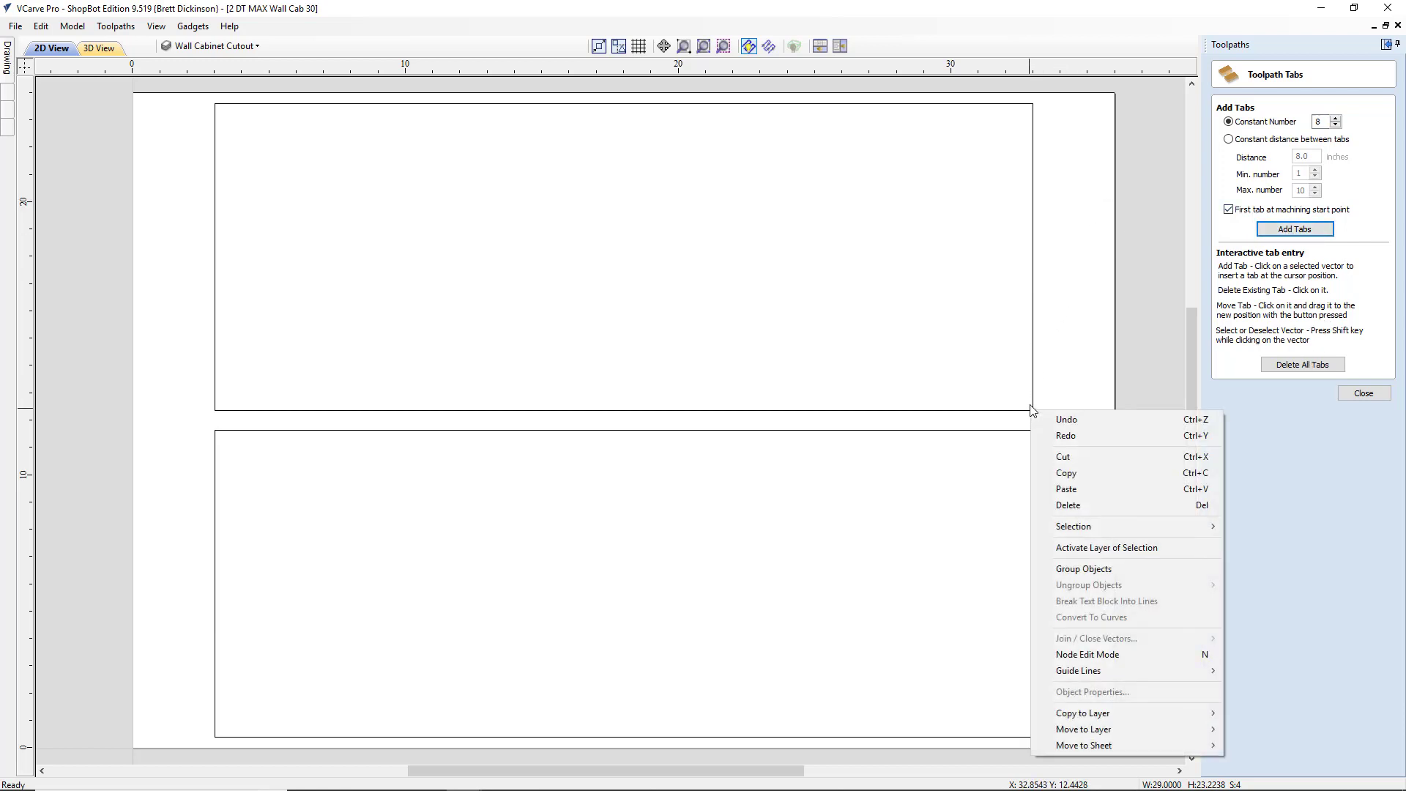
key(Escape)
click(1362, 394)
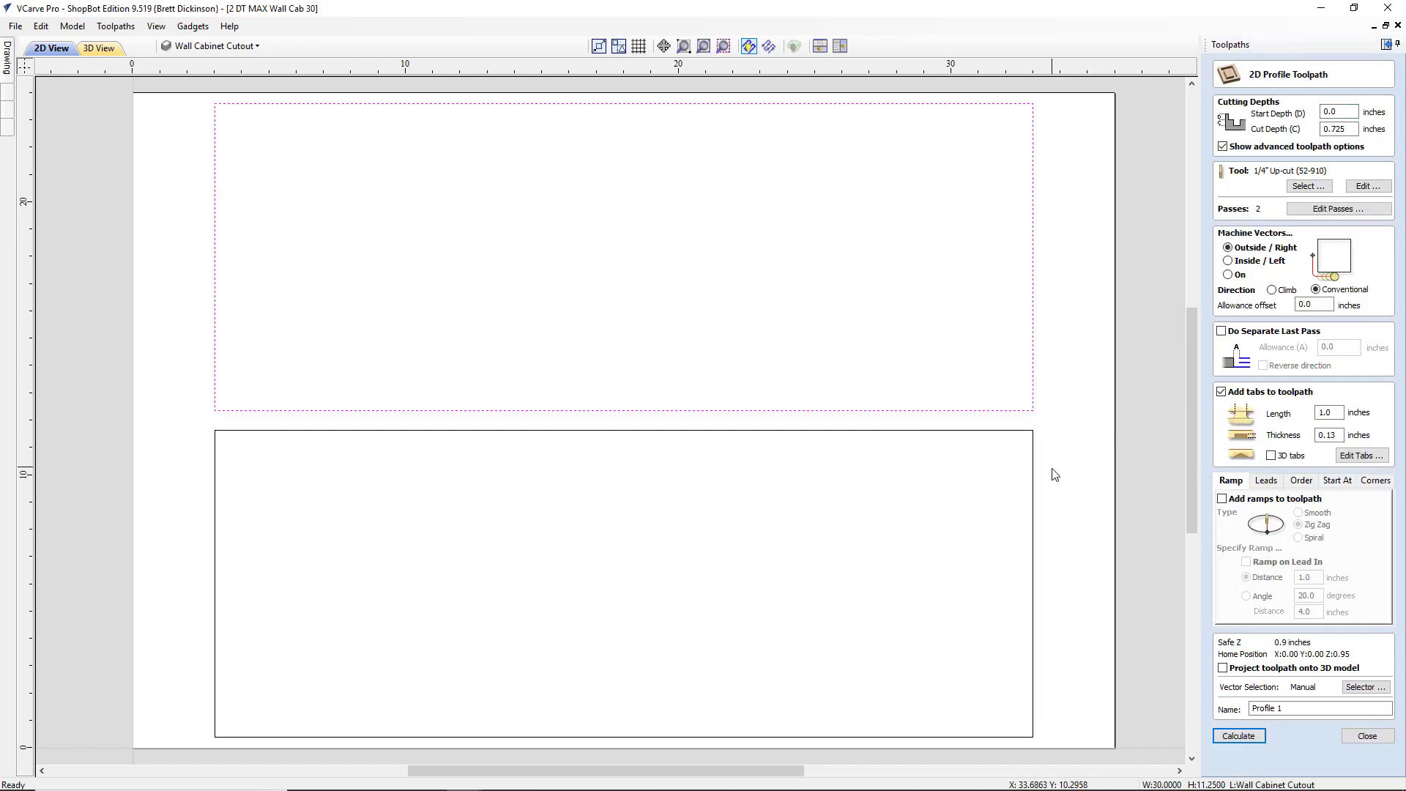
Step: Use 3D tabs 0.125 inches thick and add 8 of them to each of the two cabinet side outlines
shift+drag(1053, 429, 903, 317)
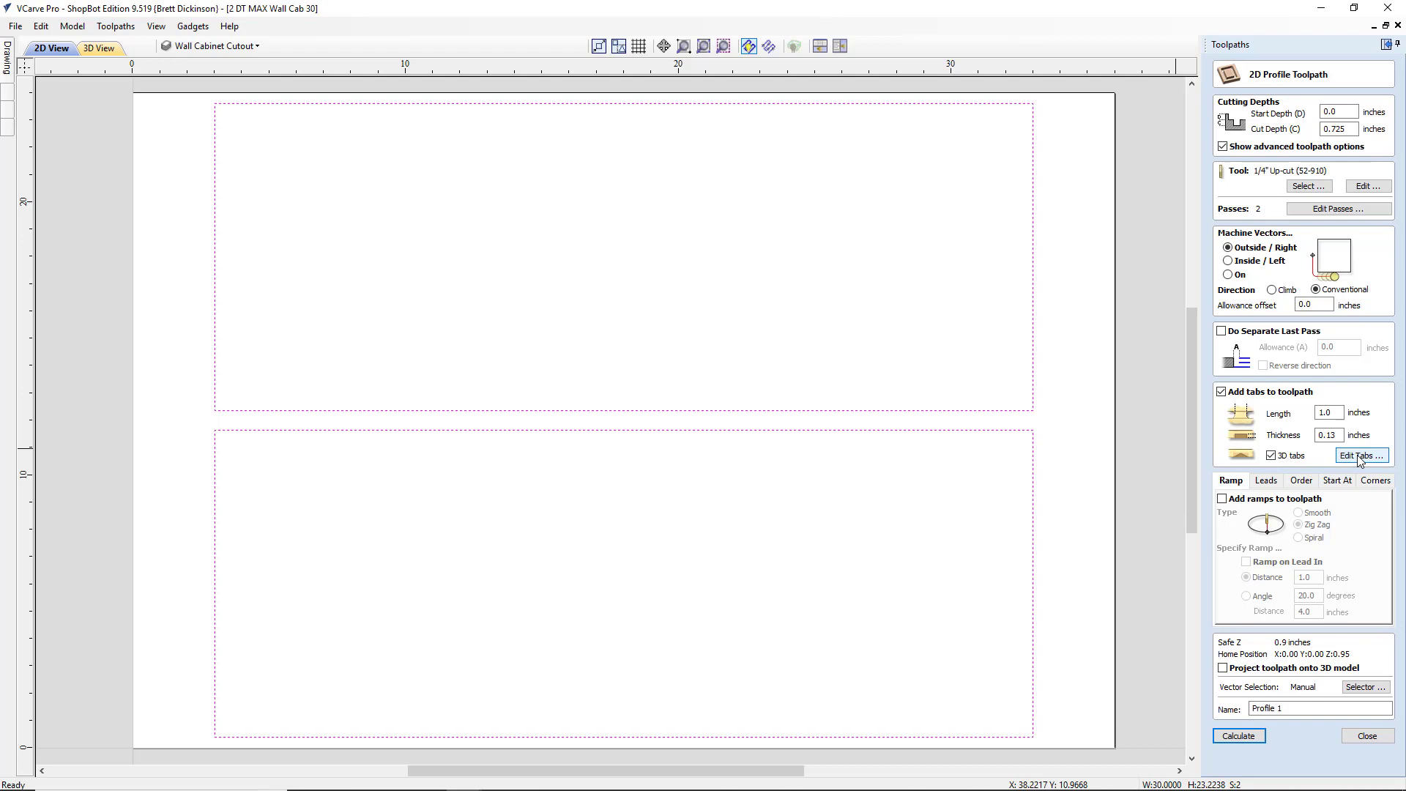
double_click(1329, 435)
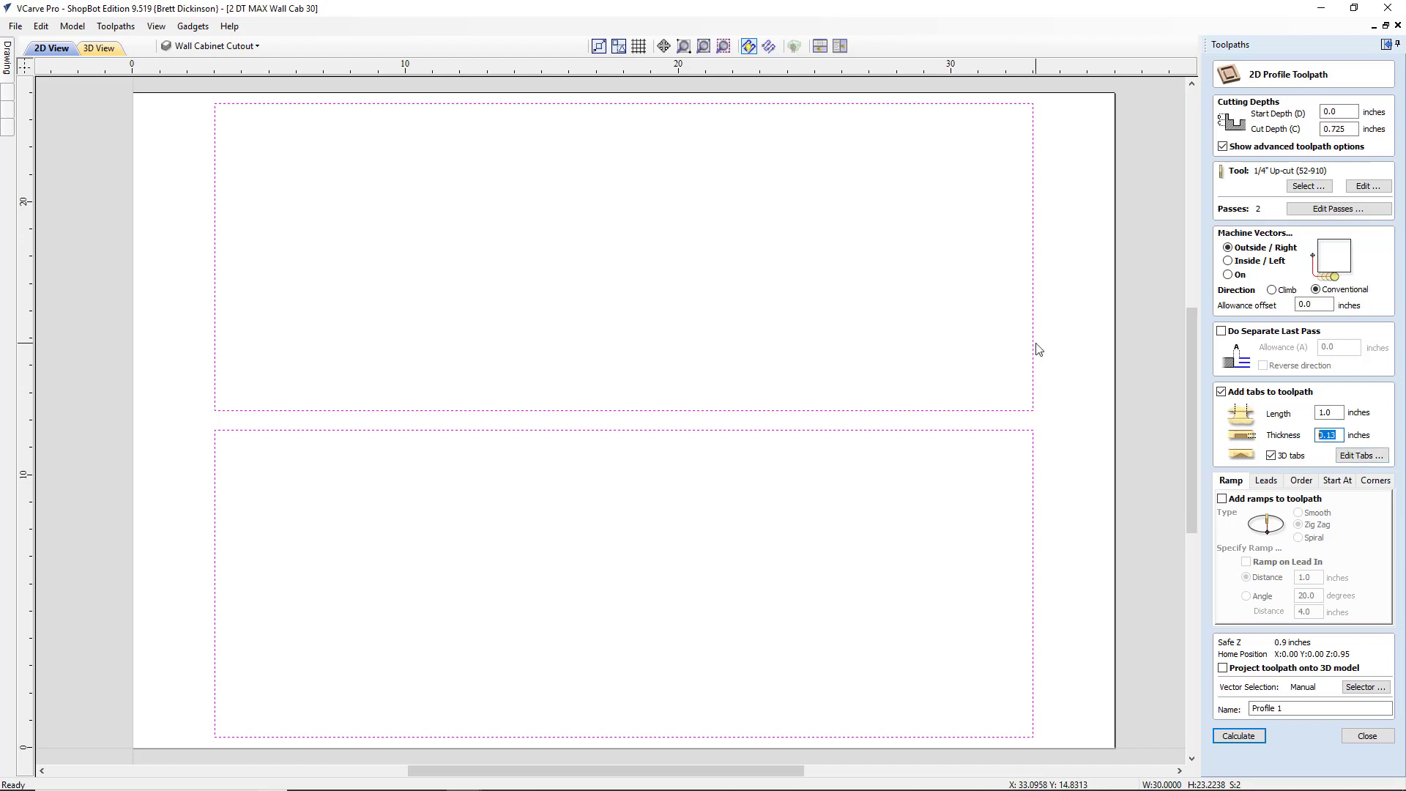
text(.)
click(1343, 456)
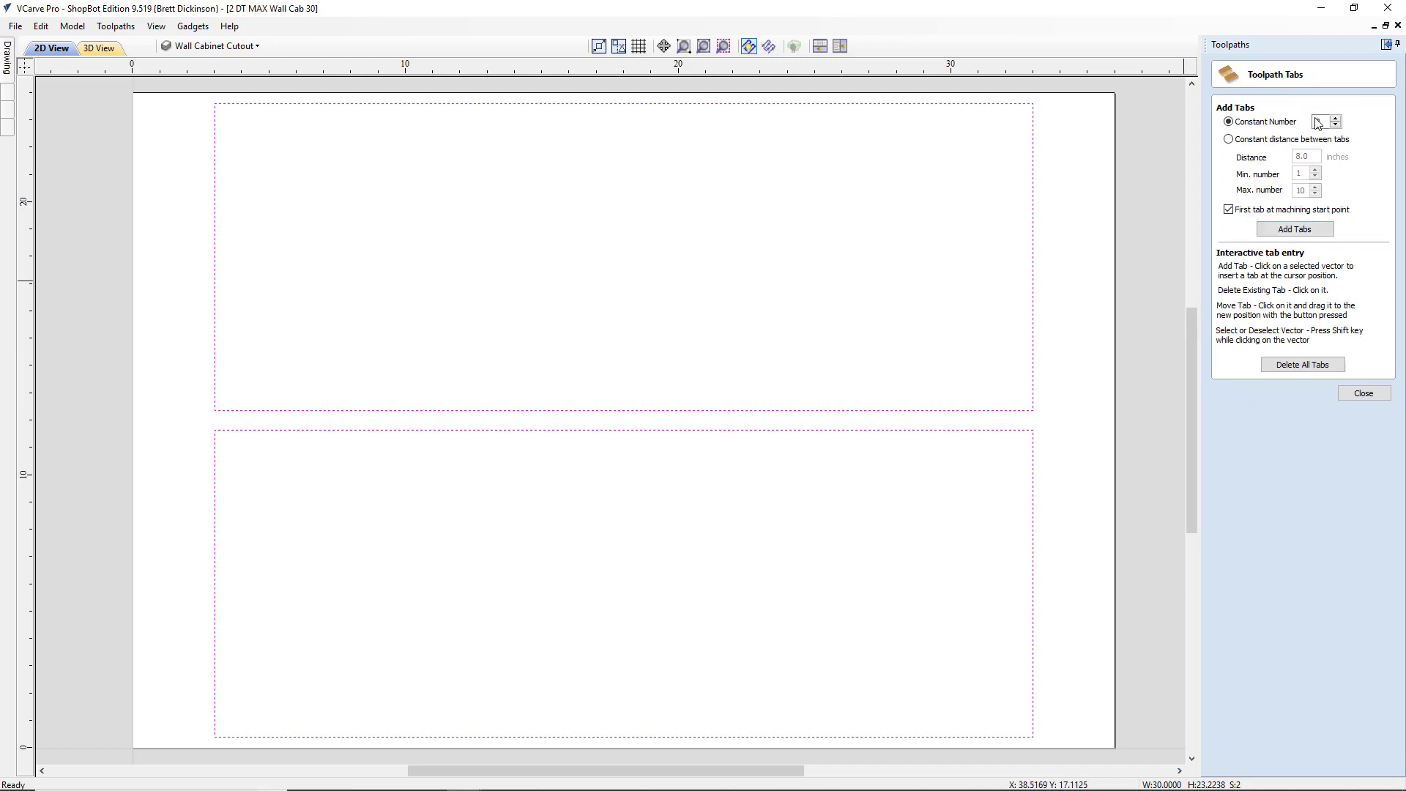
click(1281, 230)
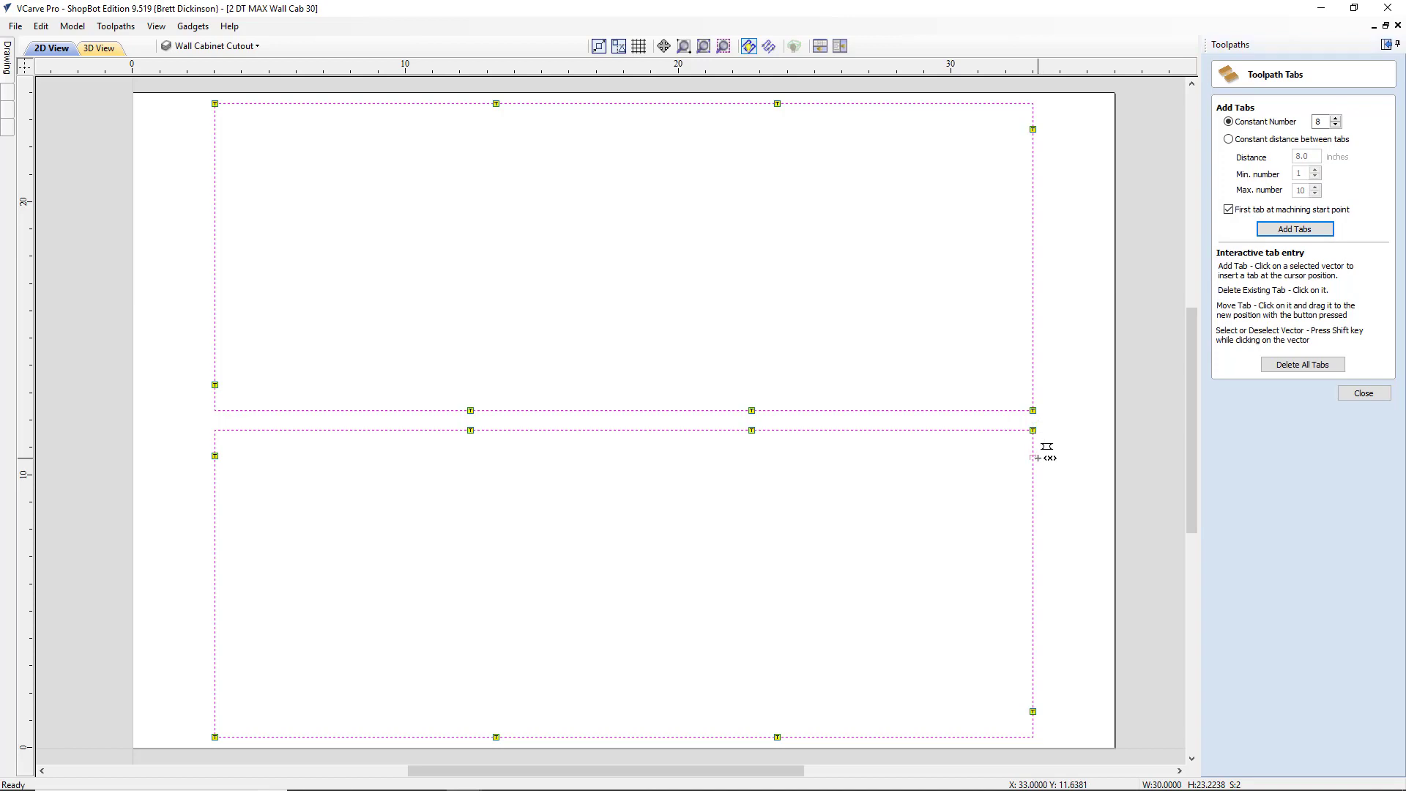
Step: Move the tabs at or near the corners of both outlines along the short edges, clear of the corners
drag(1037, 457, 1033, 459)
drag(1033, 377, 1033, 372)
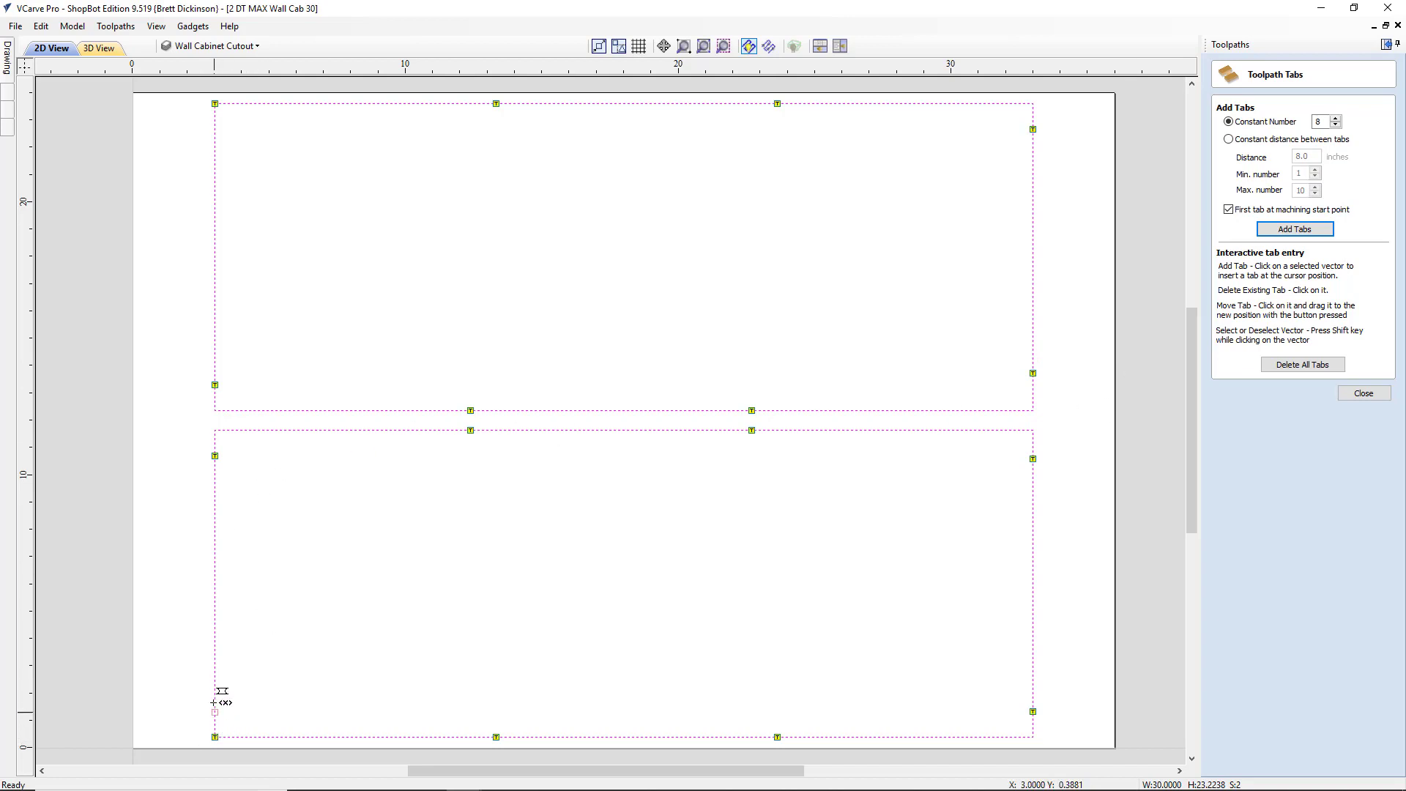
drag(213, 694, 214, 694)
drag(215, 383, 214, 369)
click(213, 129)
click(1383, 395)
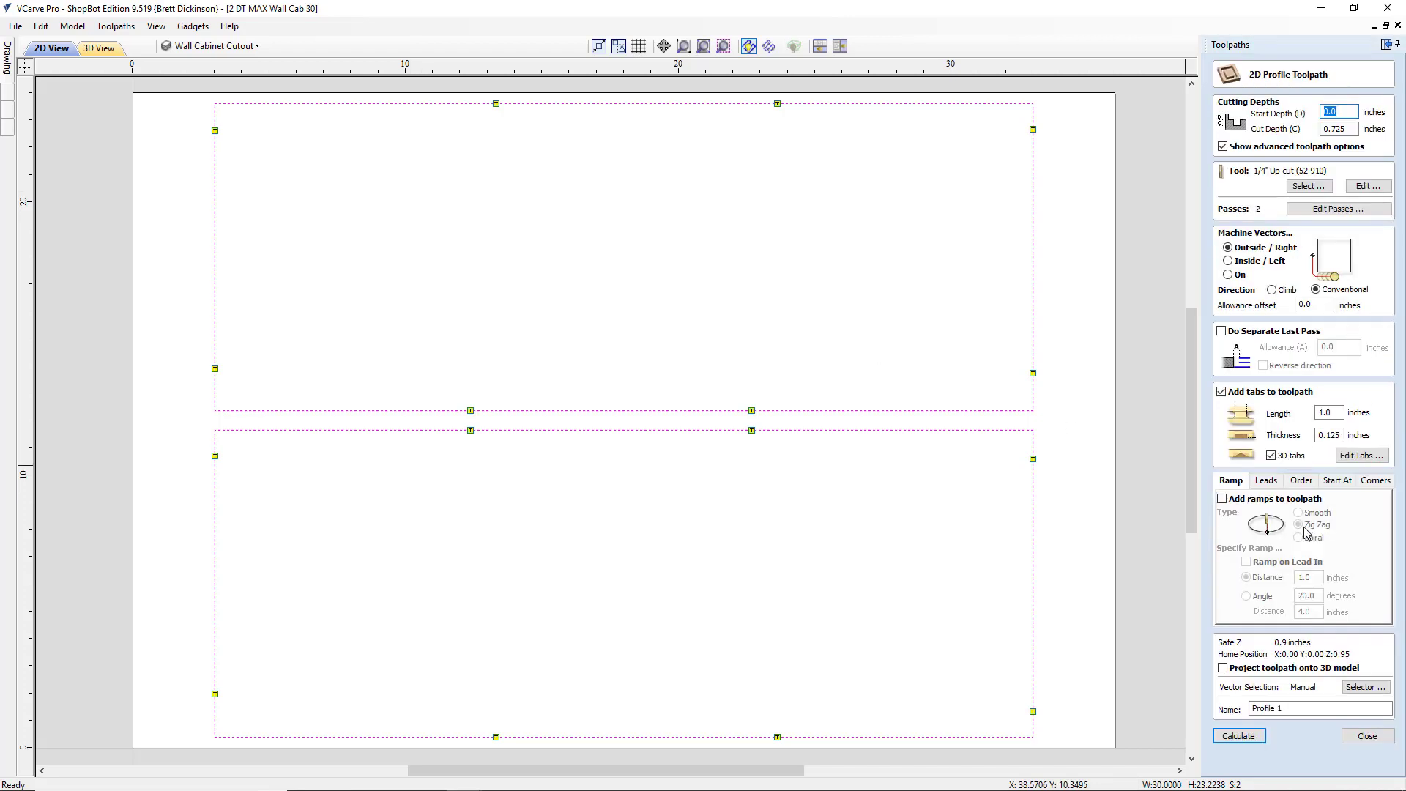
Step: Add 2-inch zig zag ramps to the profile toolpath, name it Profile Cutout Wall Cabinet Sides, and calculate and preview it
click(1230, 498)
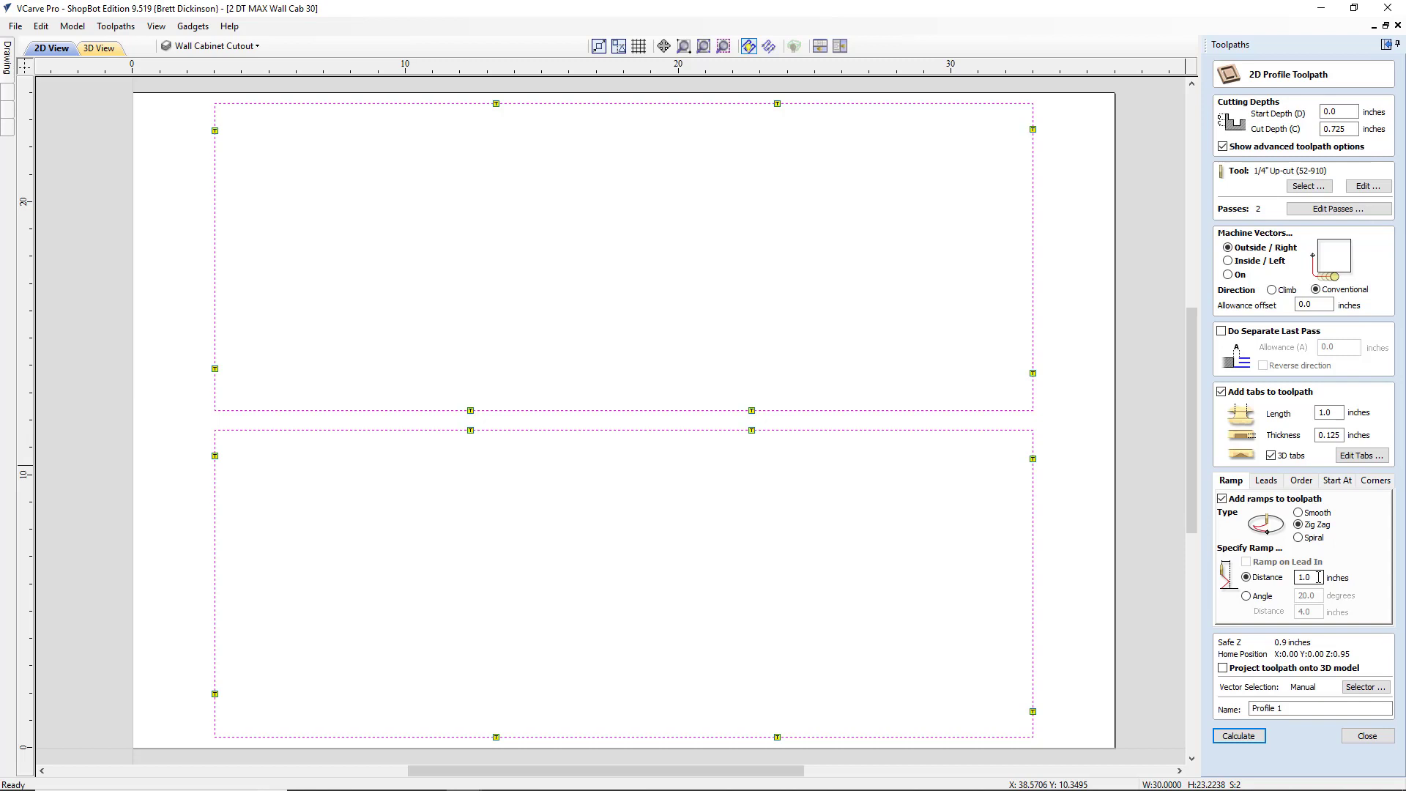
double_click(1317, 579)
click(1297, 710)
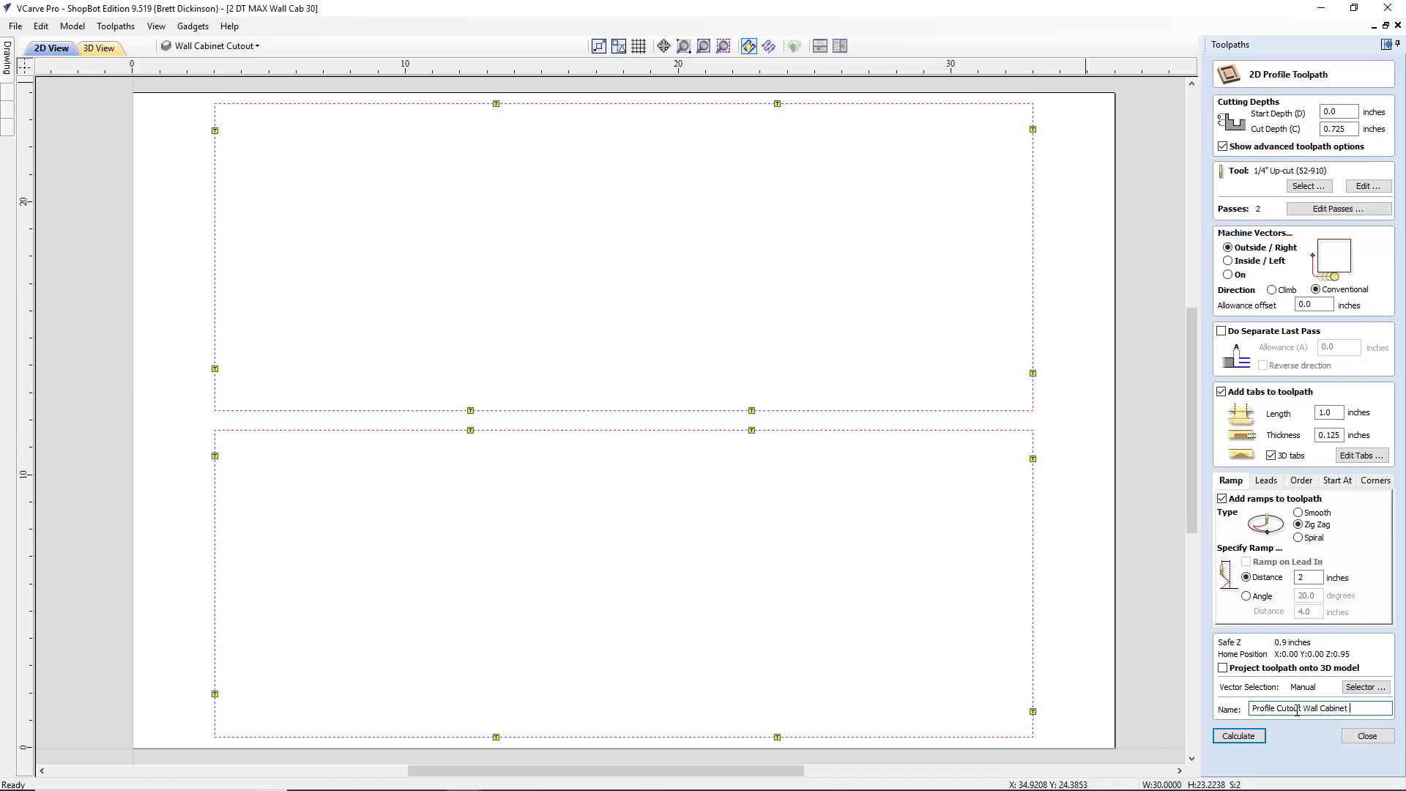
click(1237, 736)
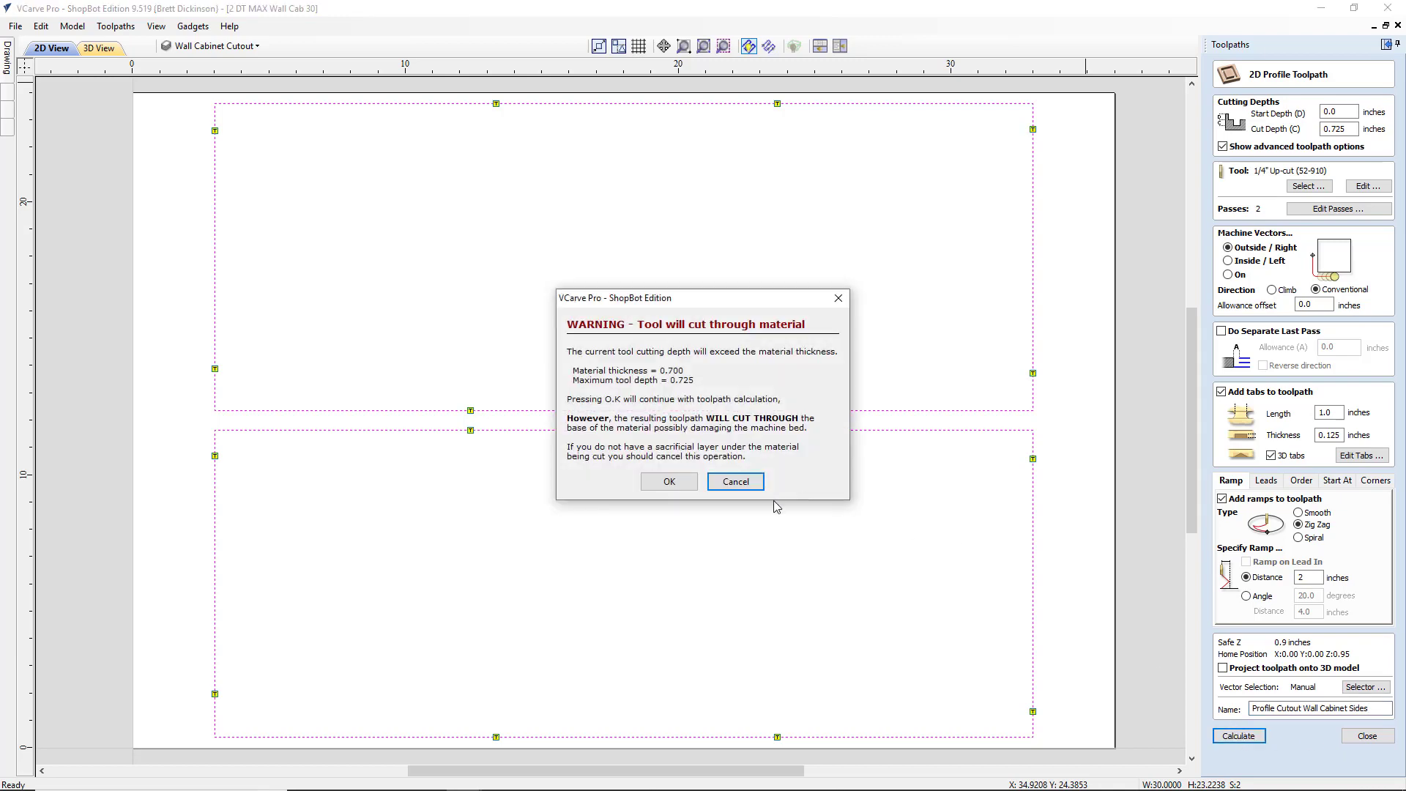
click(669, 481)
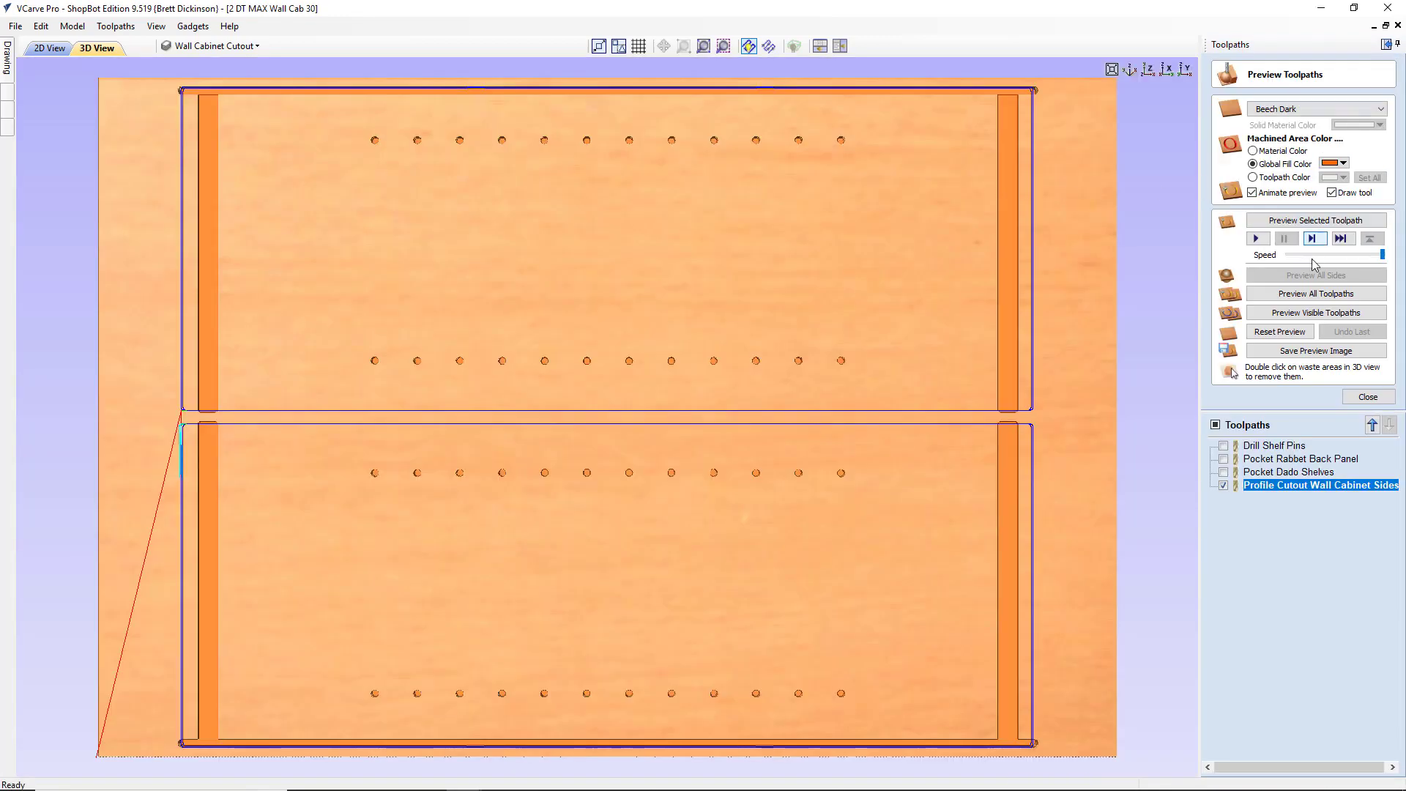
click(1311, 222)
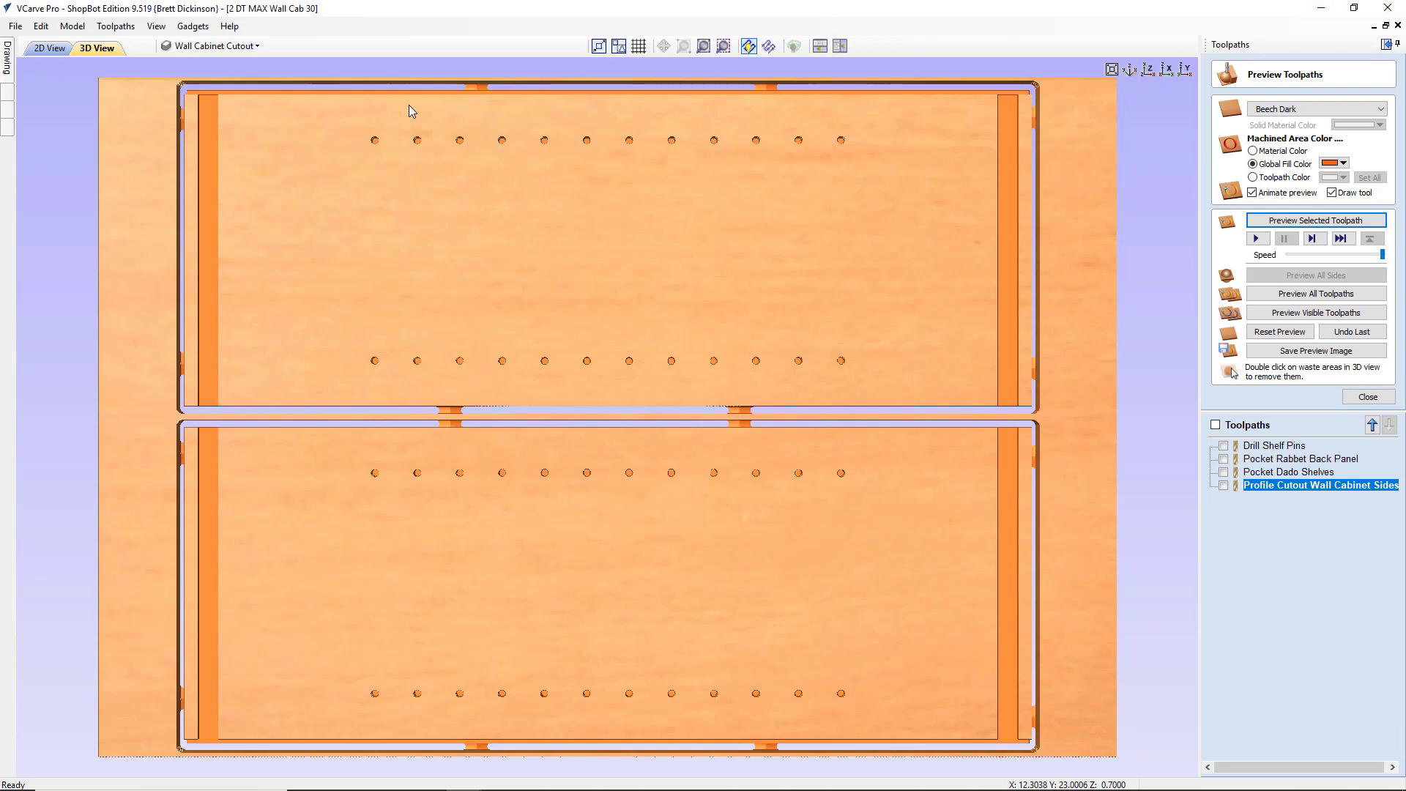
Step: Save a copy of the wall cabinet file as 2 DT MAX Wall Cab 30 with toolpaths
click(16, 27)
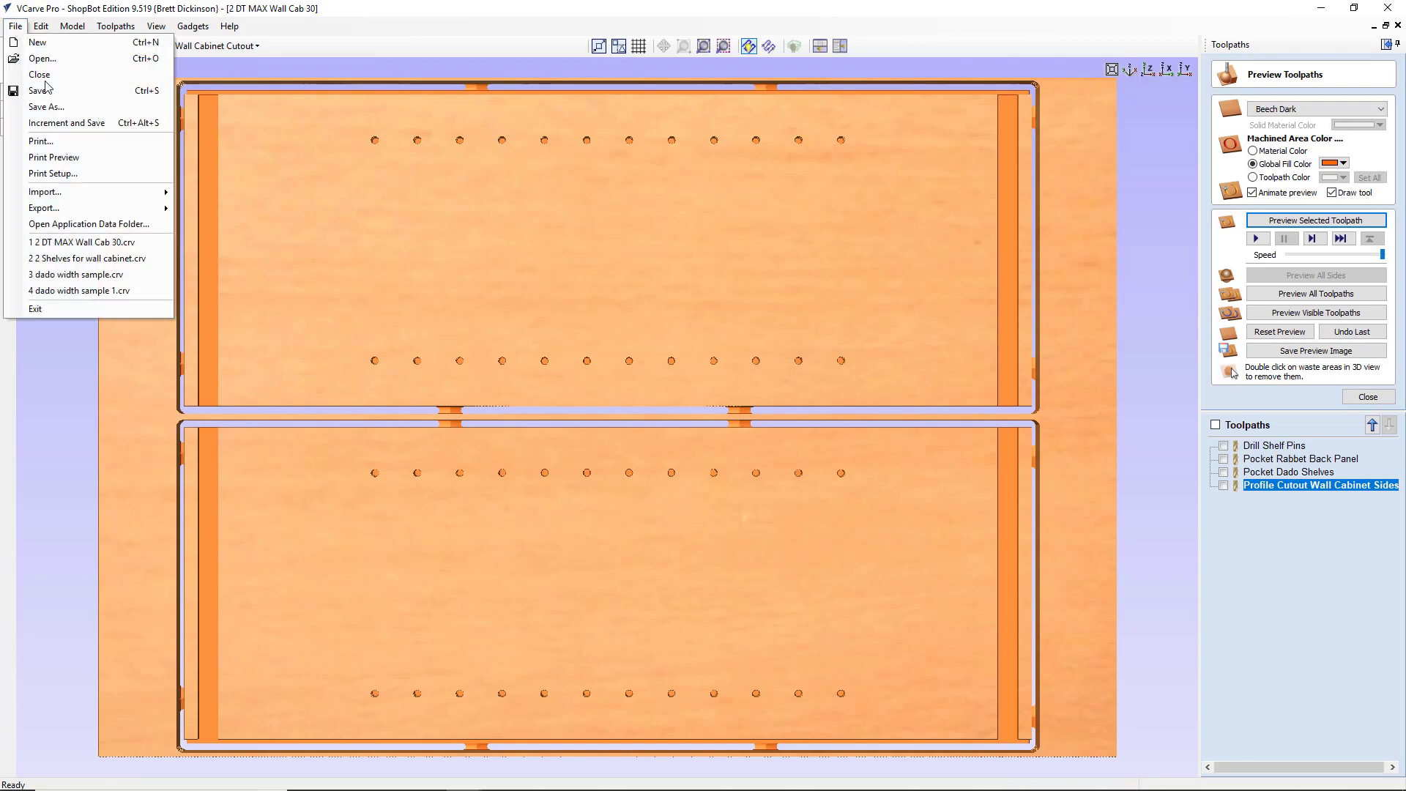
click(44, 107)
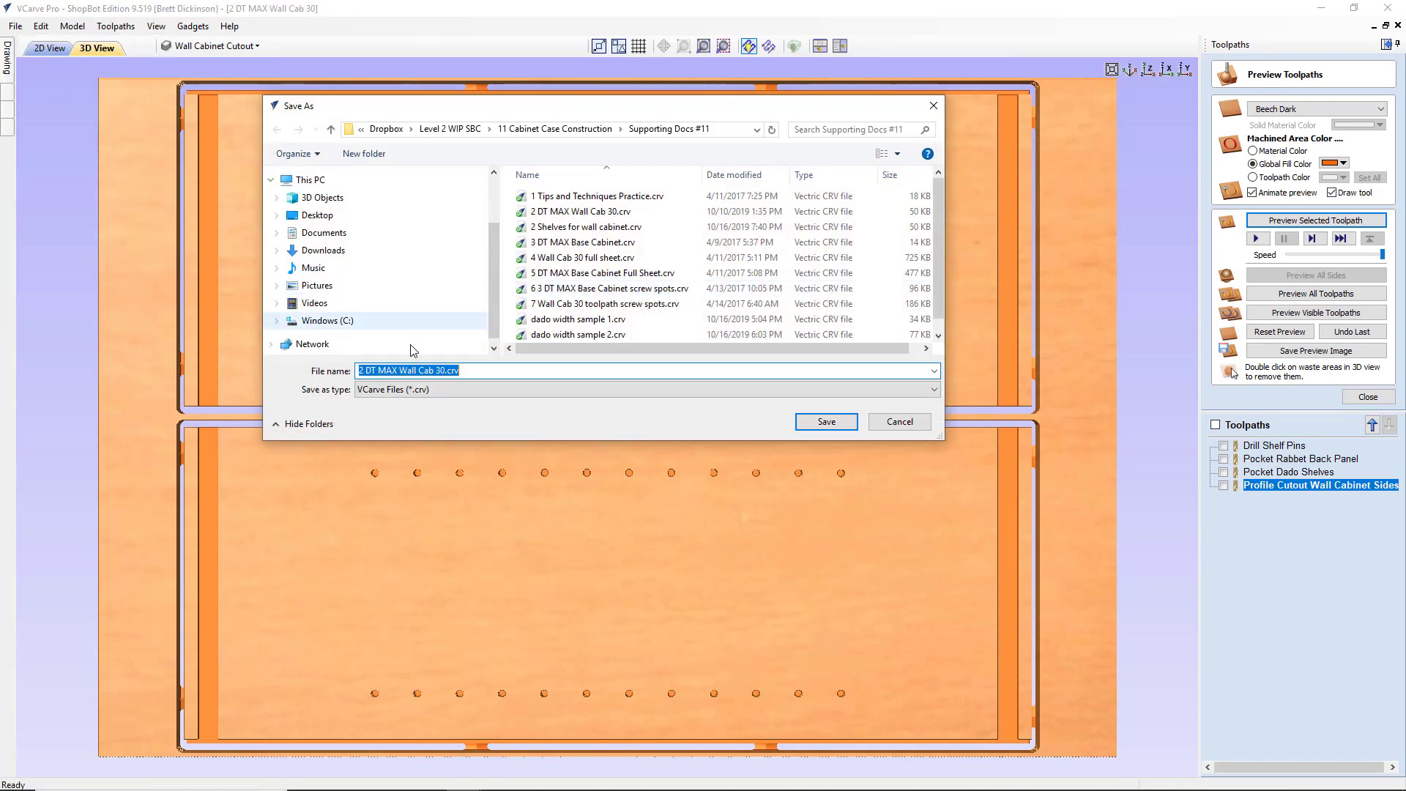
click(502, 371)
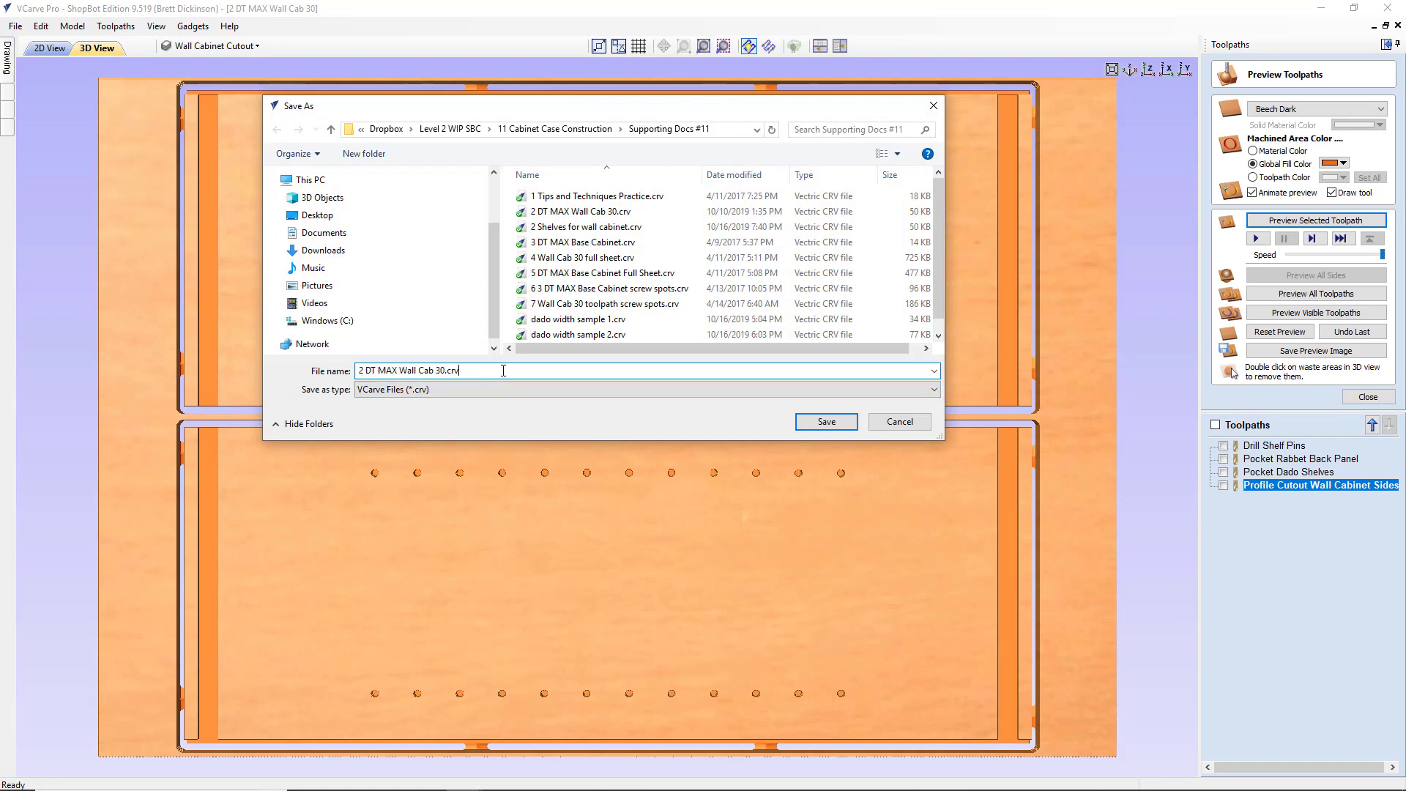
key(BackSpace)
key(BackSpace)
key(BackSpace)
key(BackSpace)
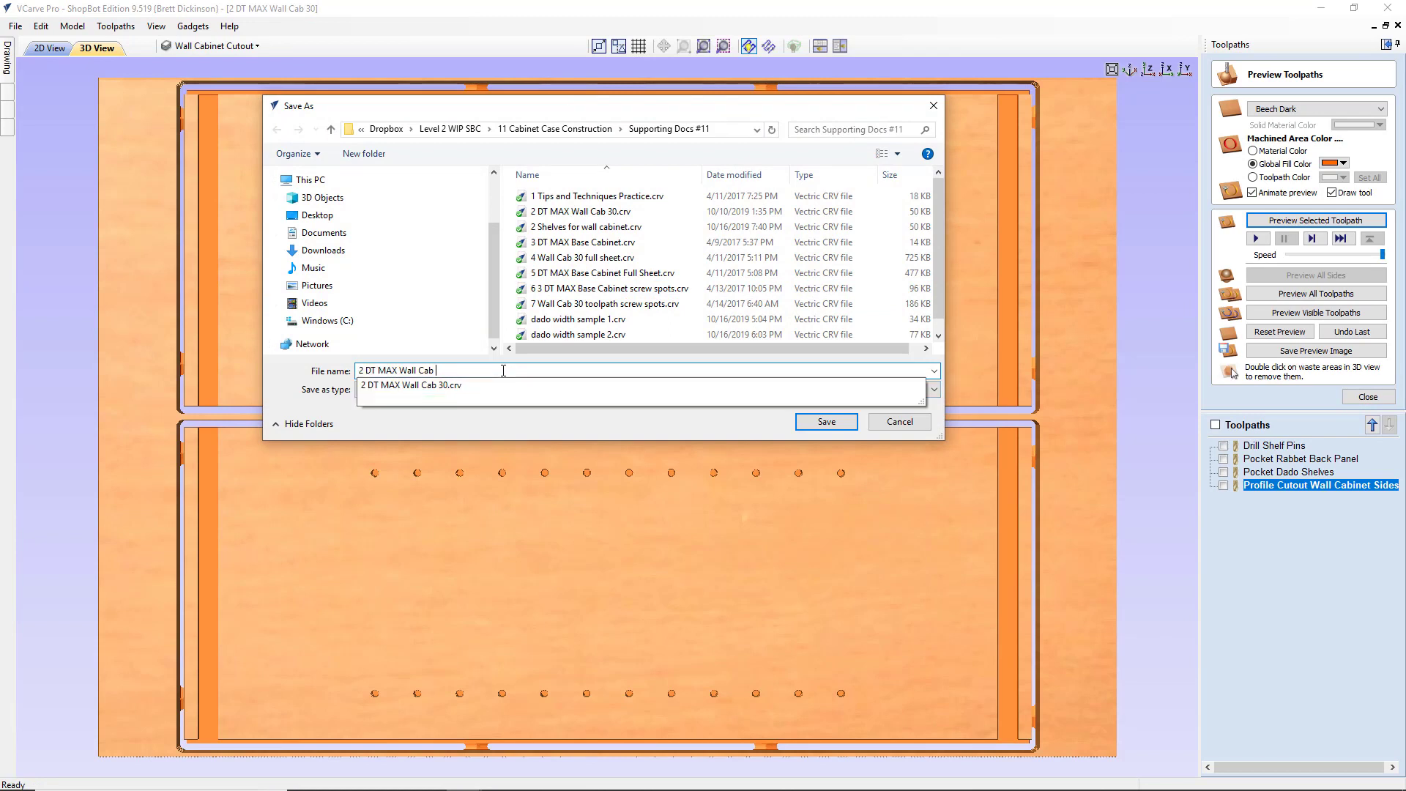
text(30 with toolpaths)
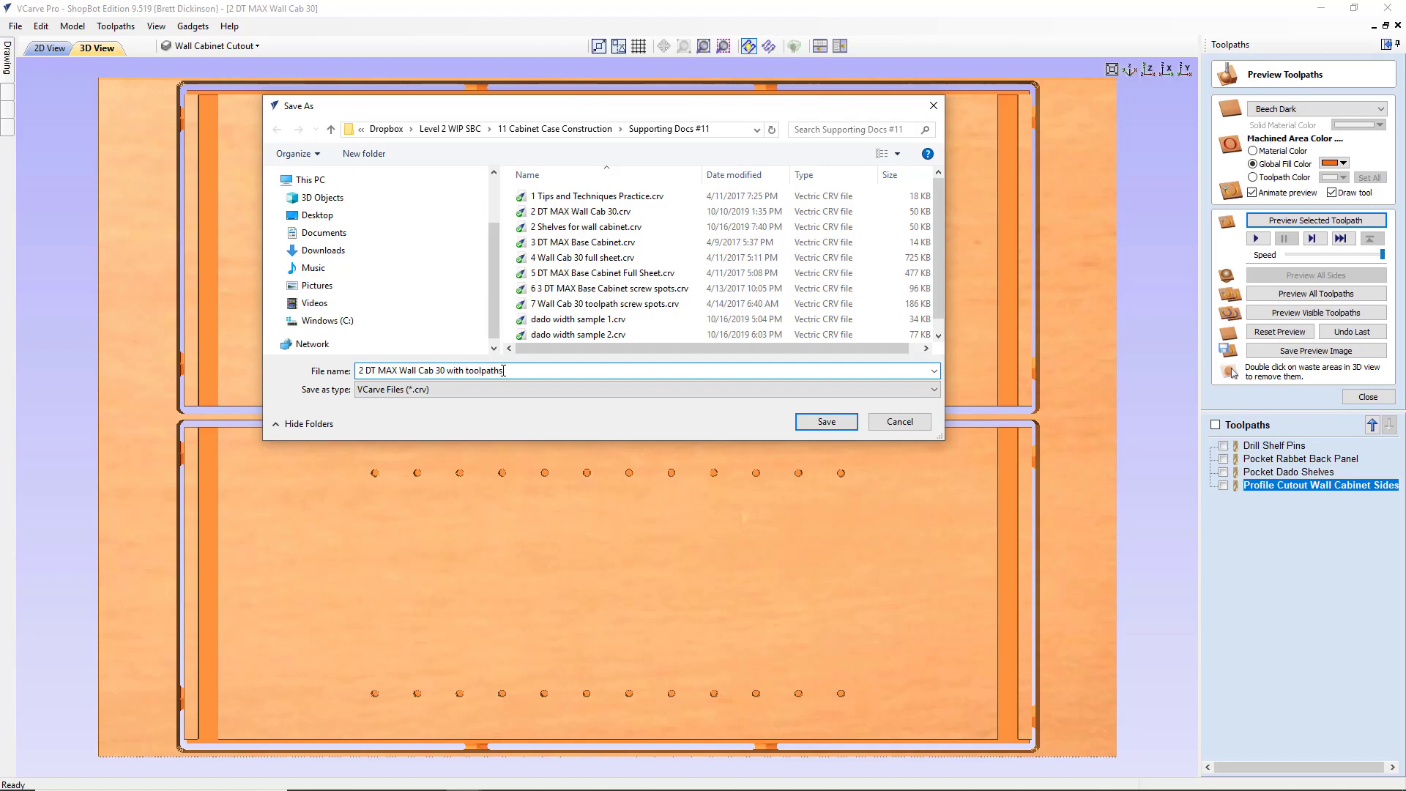
click(828, 423)
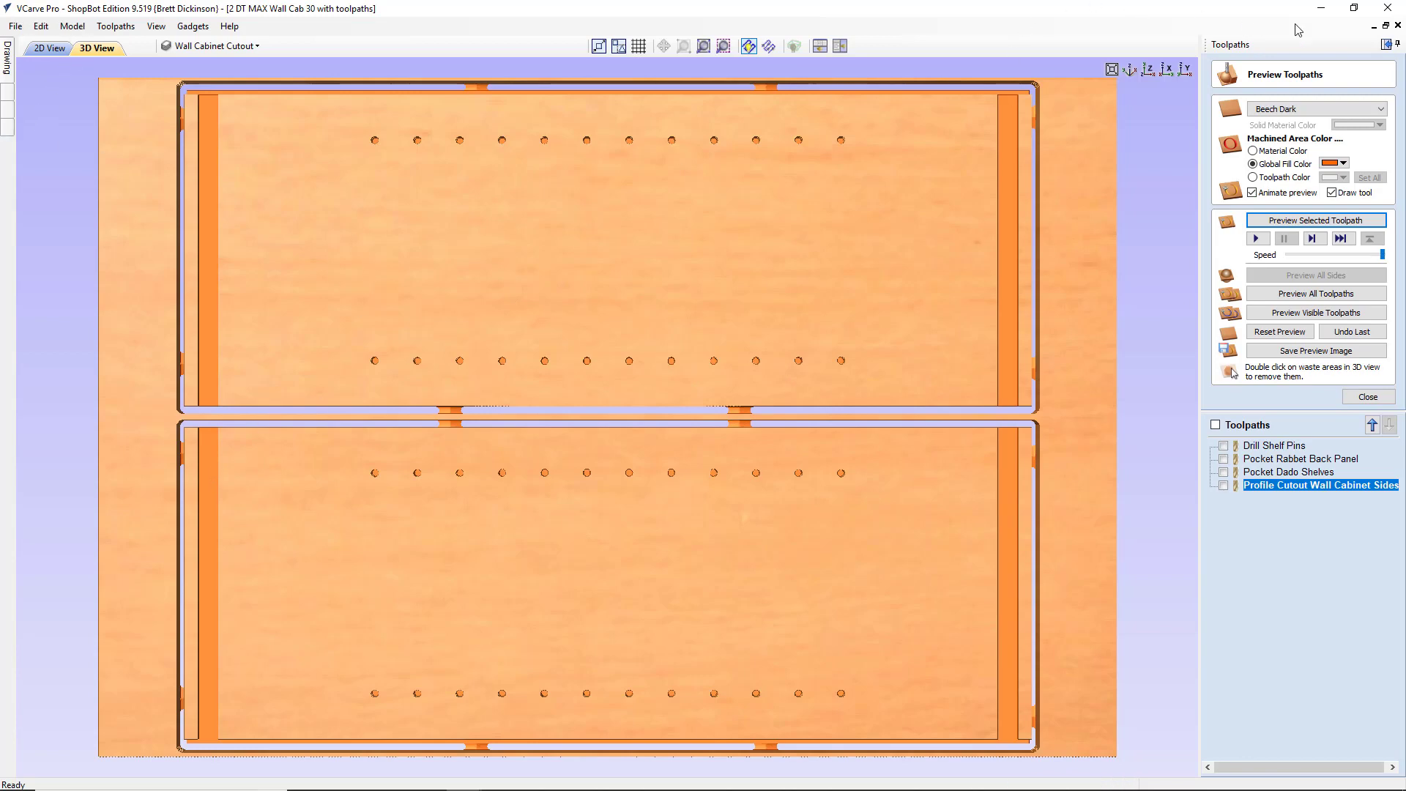
Step: Switch to the other VCarve Pro window holding the file 2 Shelves for wall cabinet
mouse_move(659, 780)
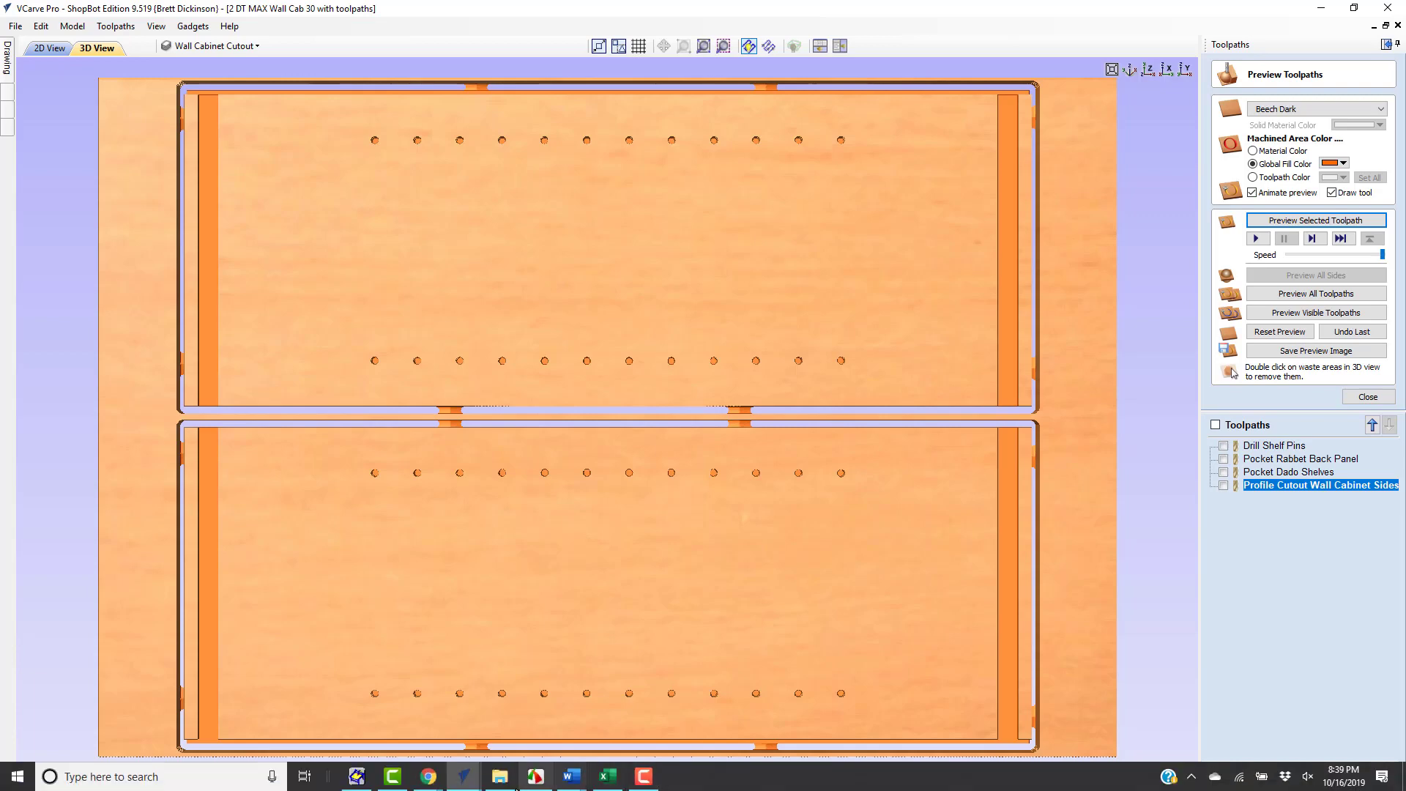
mouse_move(505, 784)
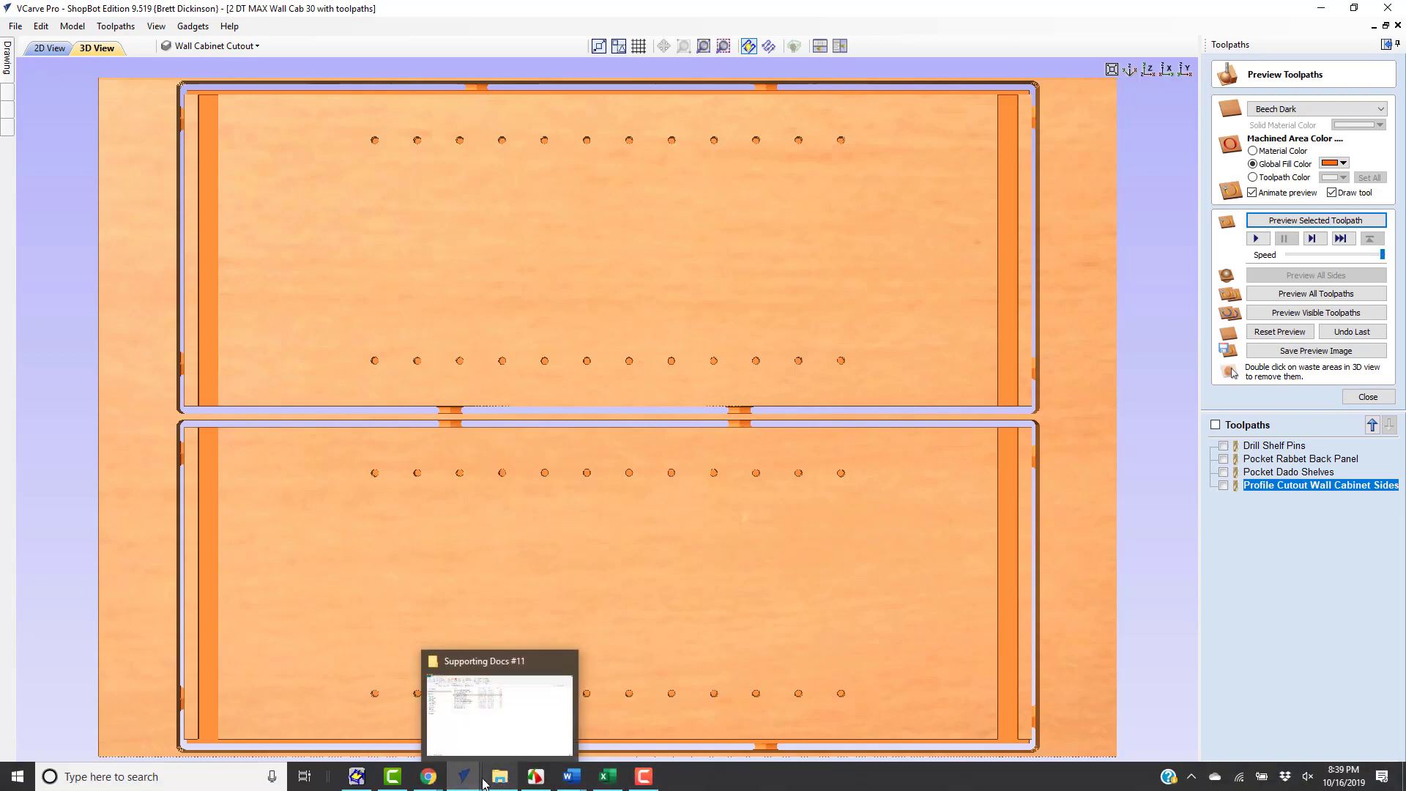
mouse_move(464, 779)
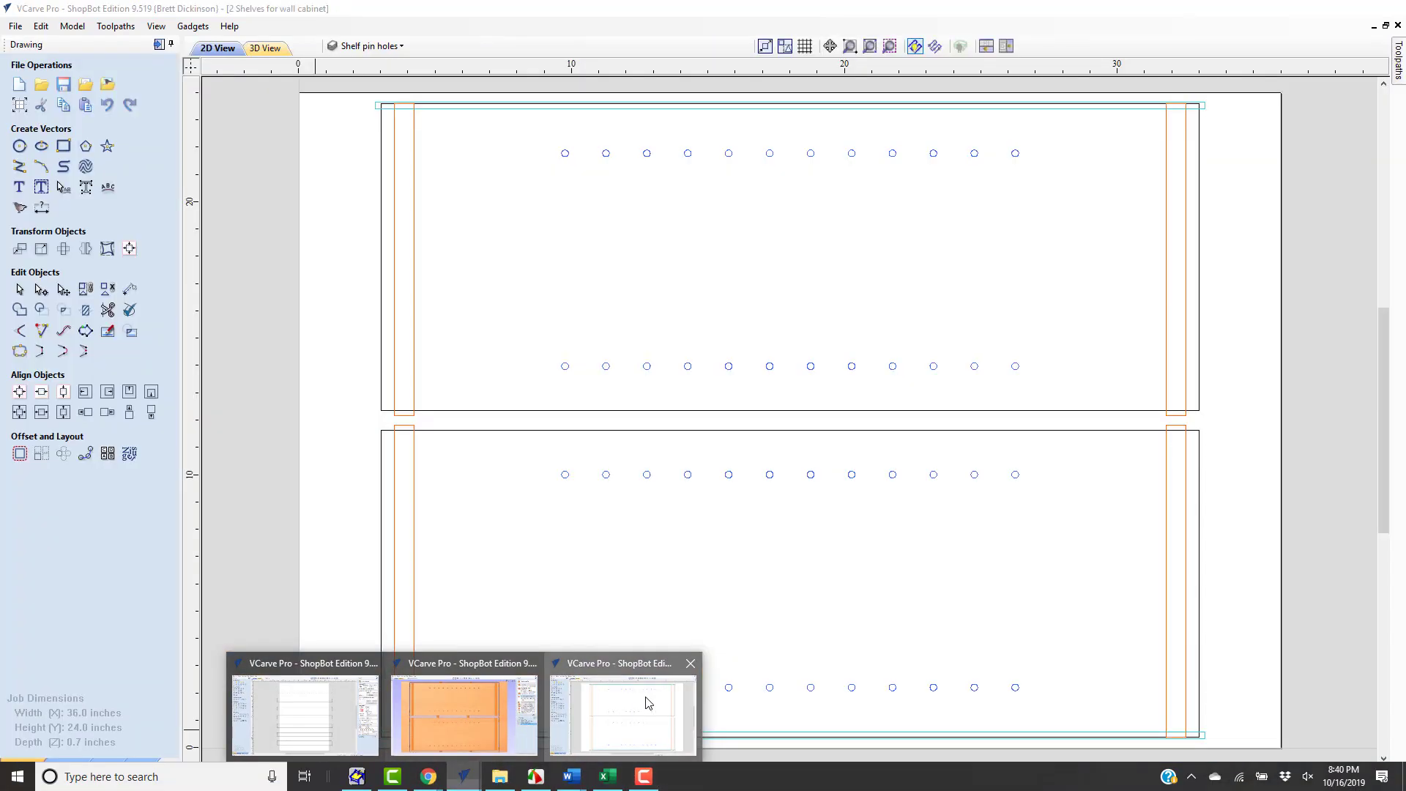
click(649, 703)
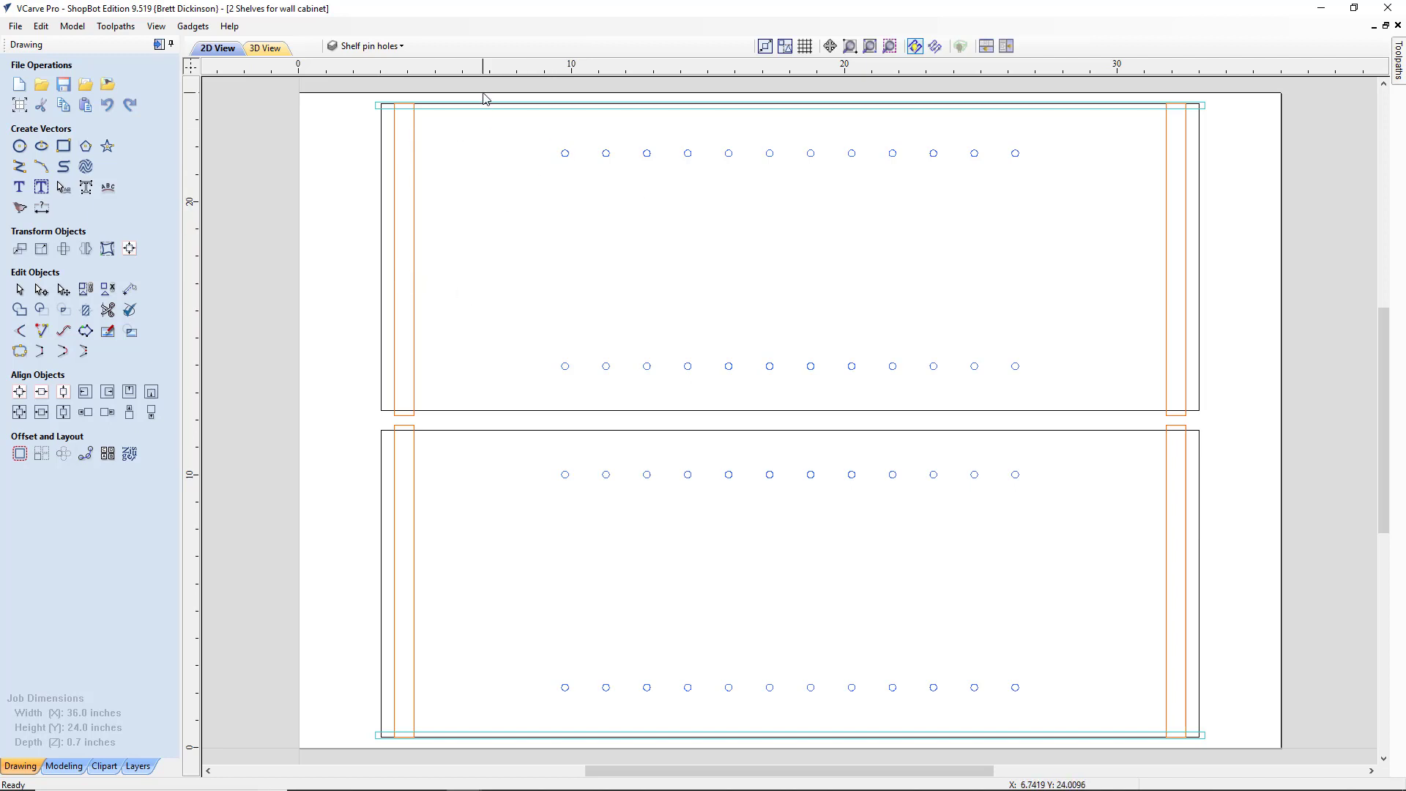
Step: Delete the Shelf pin holes layer together with its data
click(369, 46)
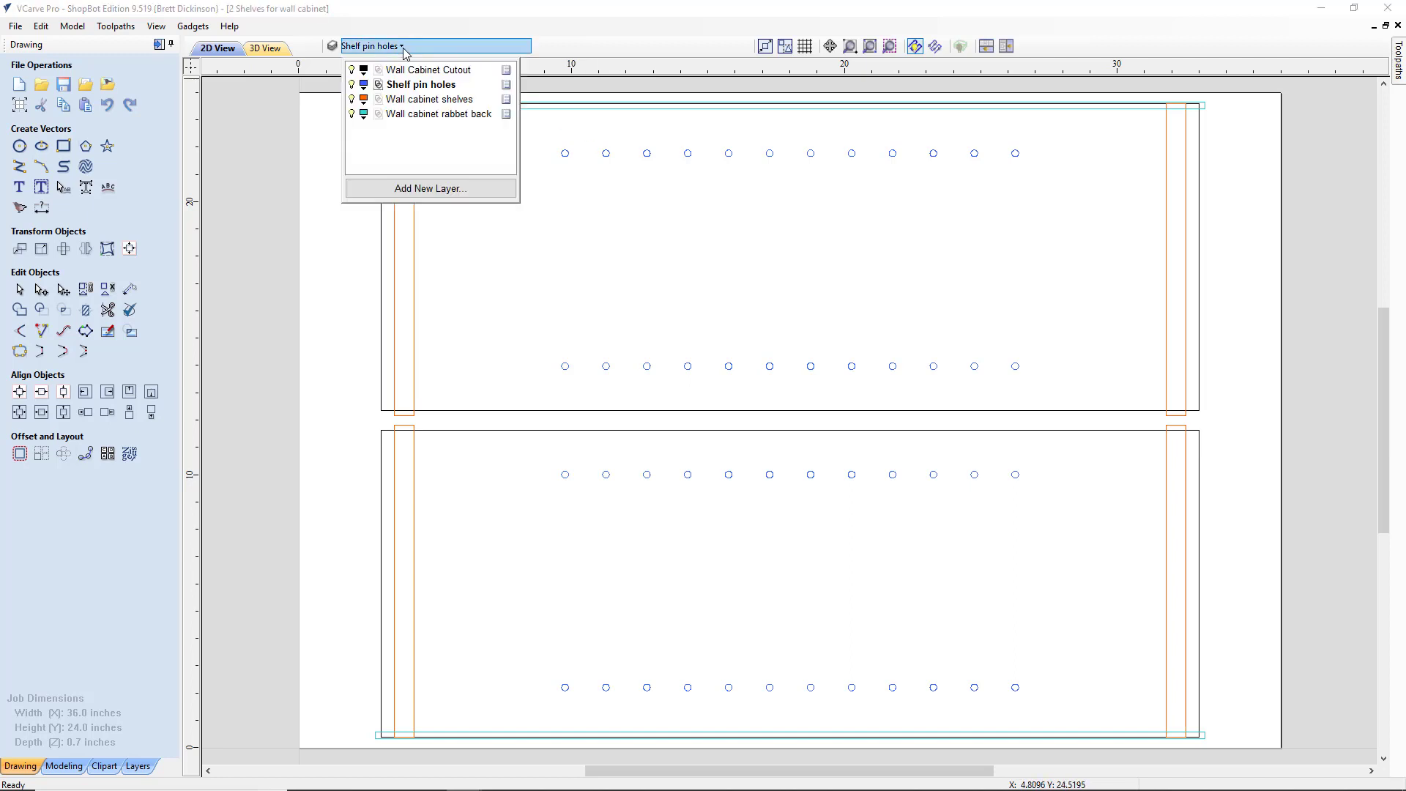
double_click(432, 86)
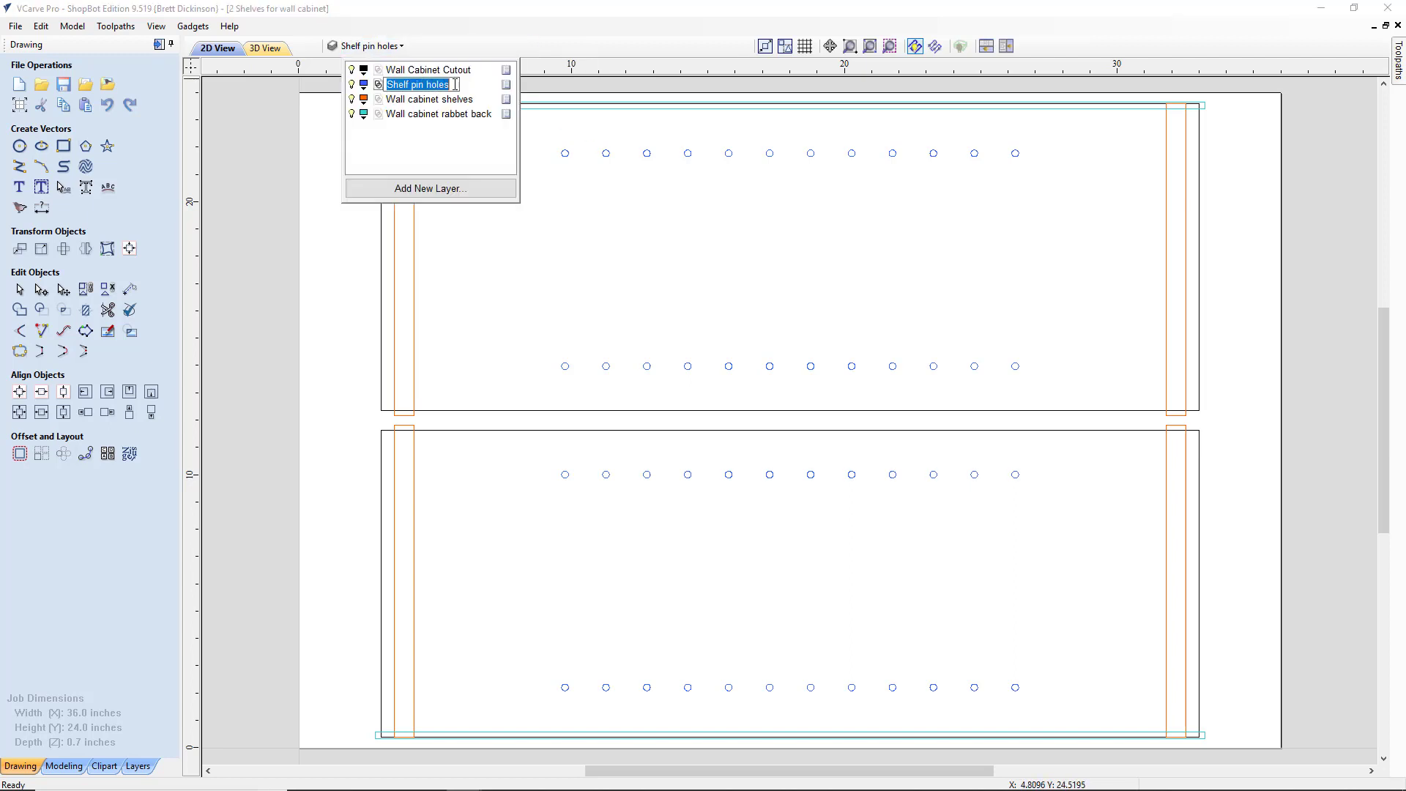
right_click(508, 91)
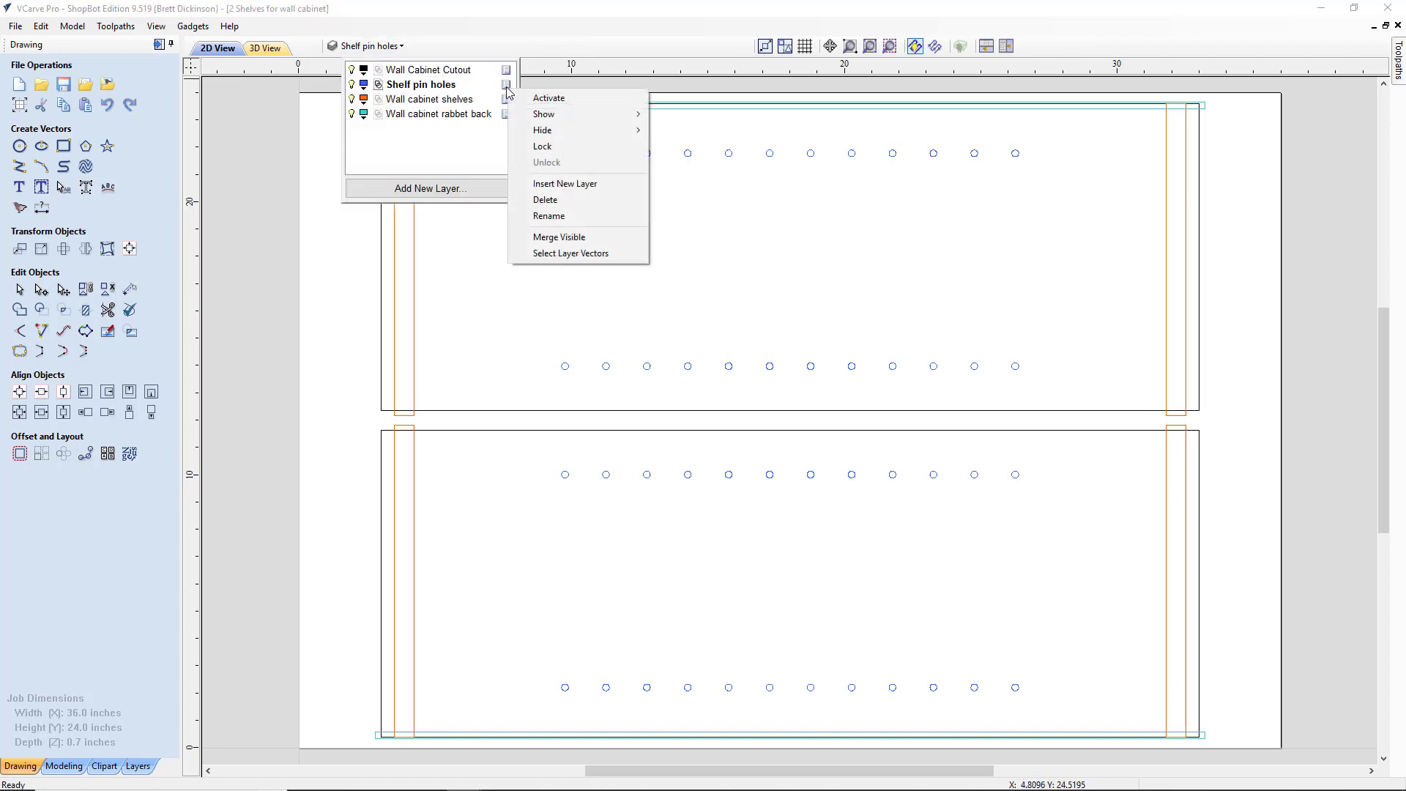
click(559, 200)
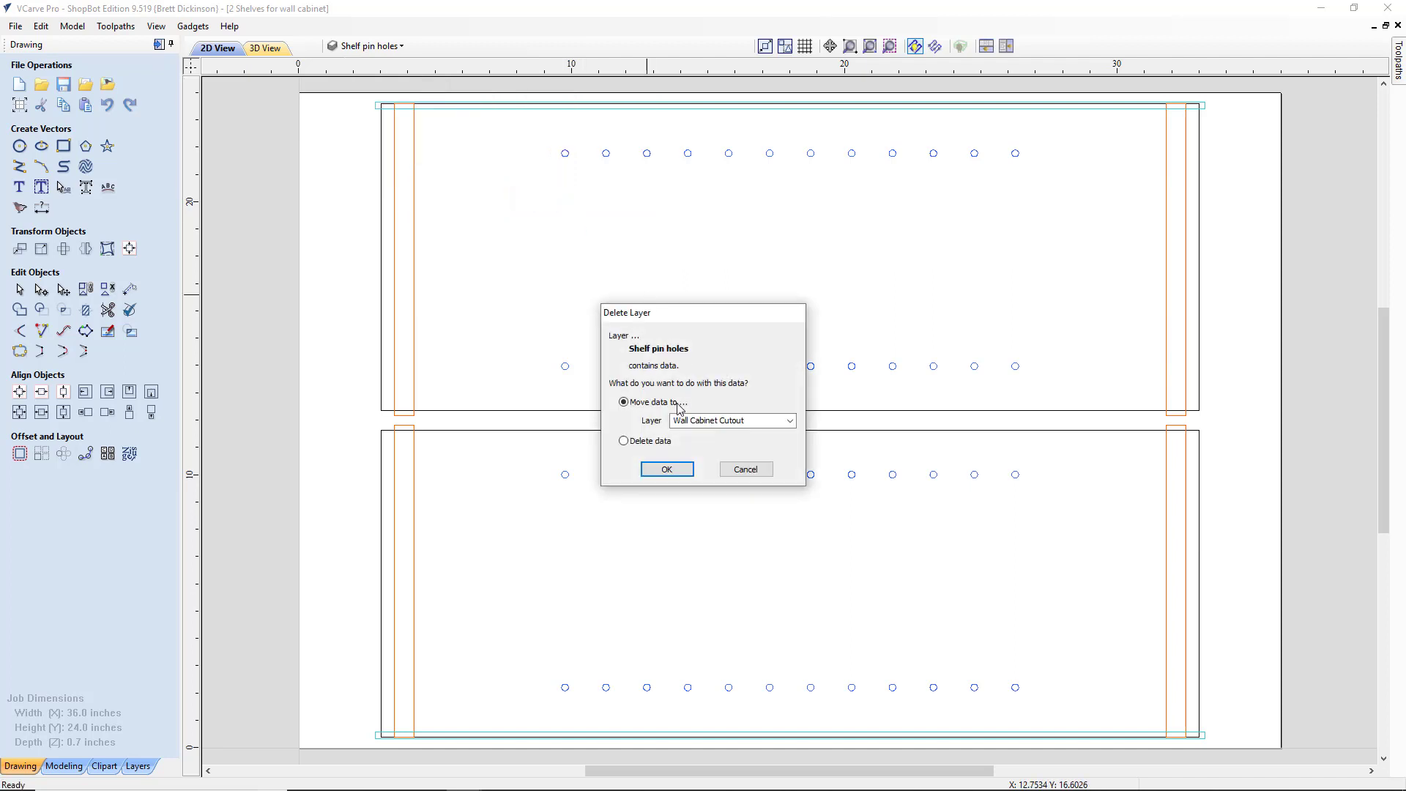
click(624, 440)
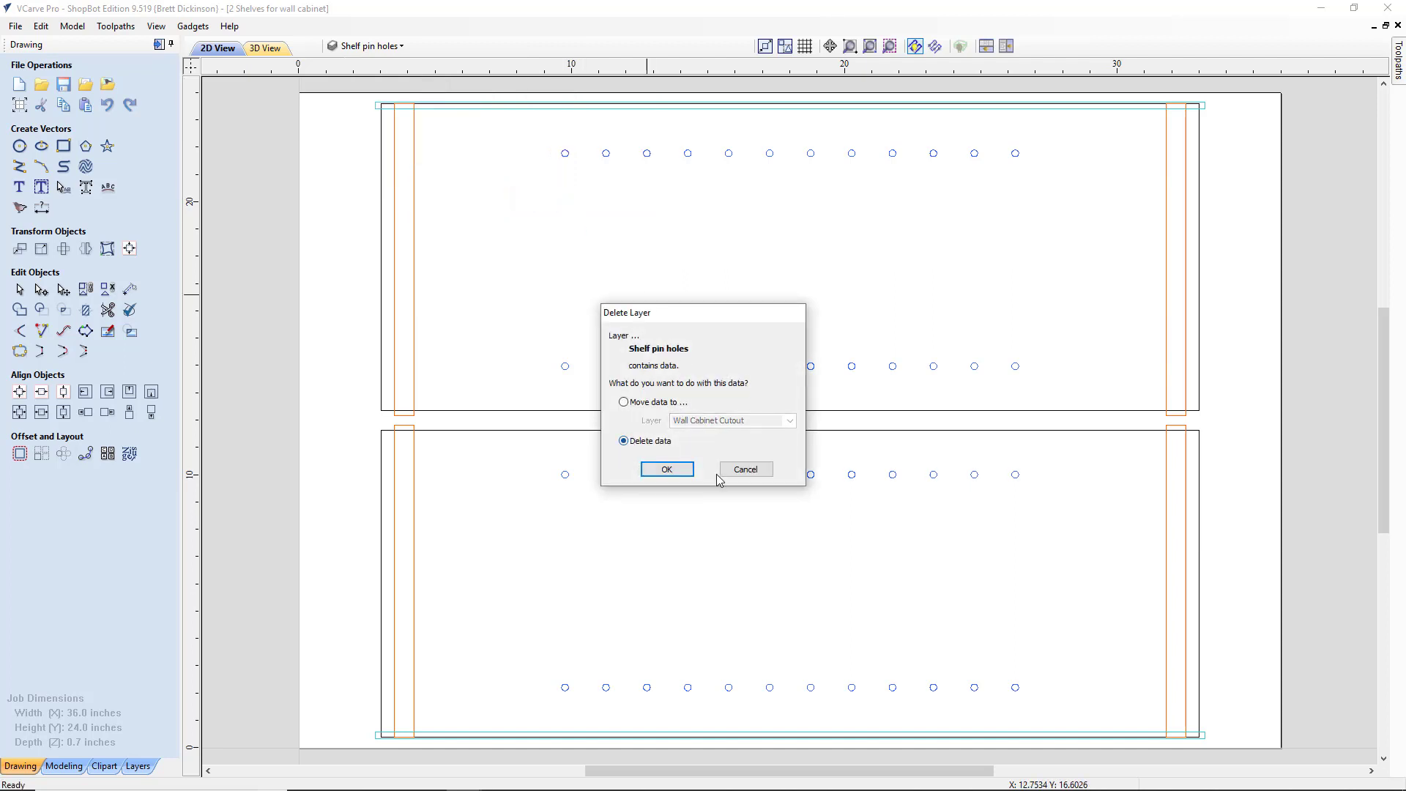
click(667, 470)
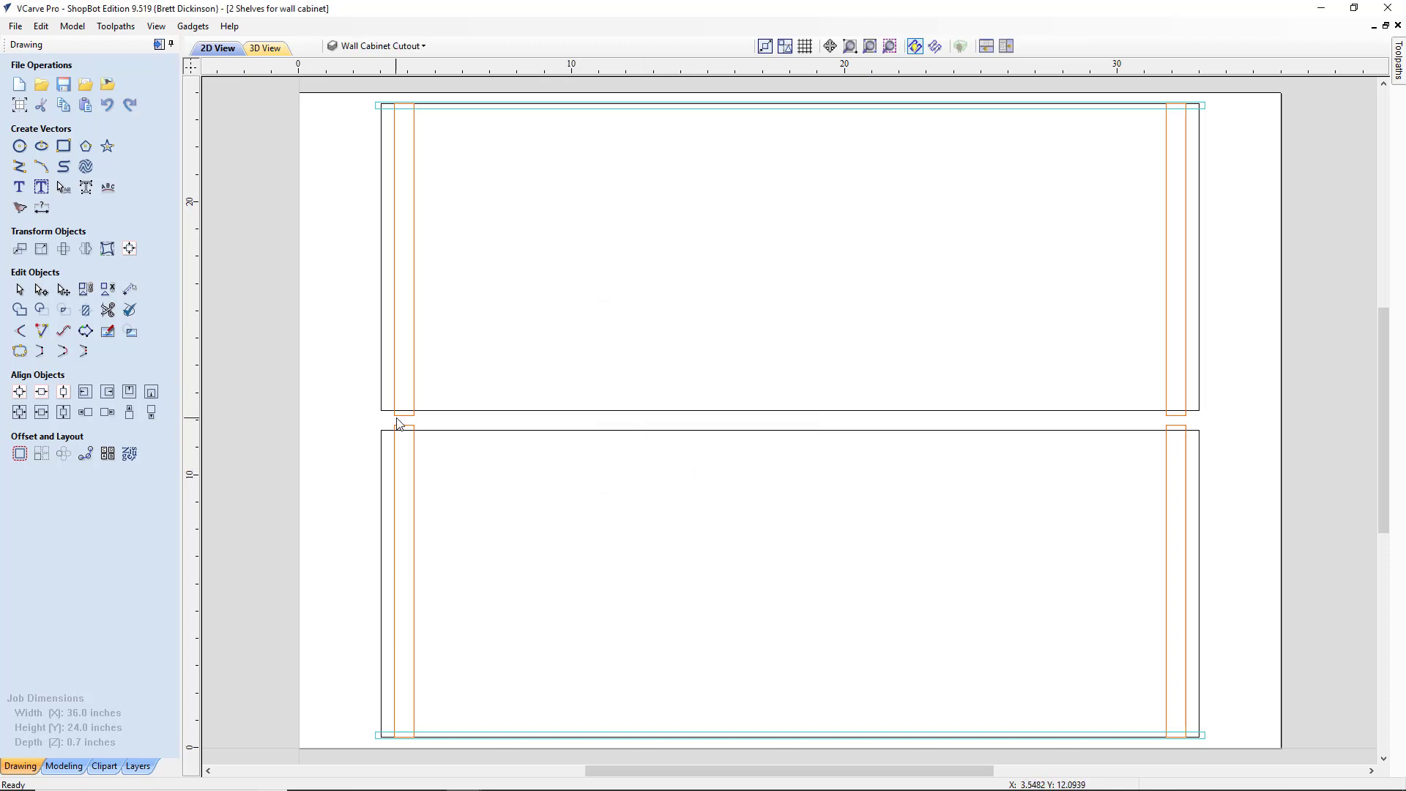
Step: Rename the Wall Cabinet Cutout layer as Wall Cabinet top bottom shelves
click(591, 435)
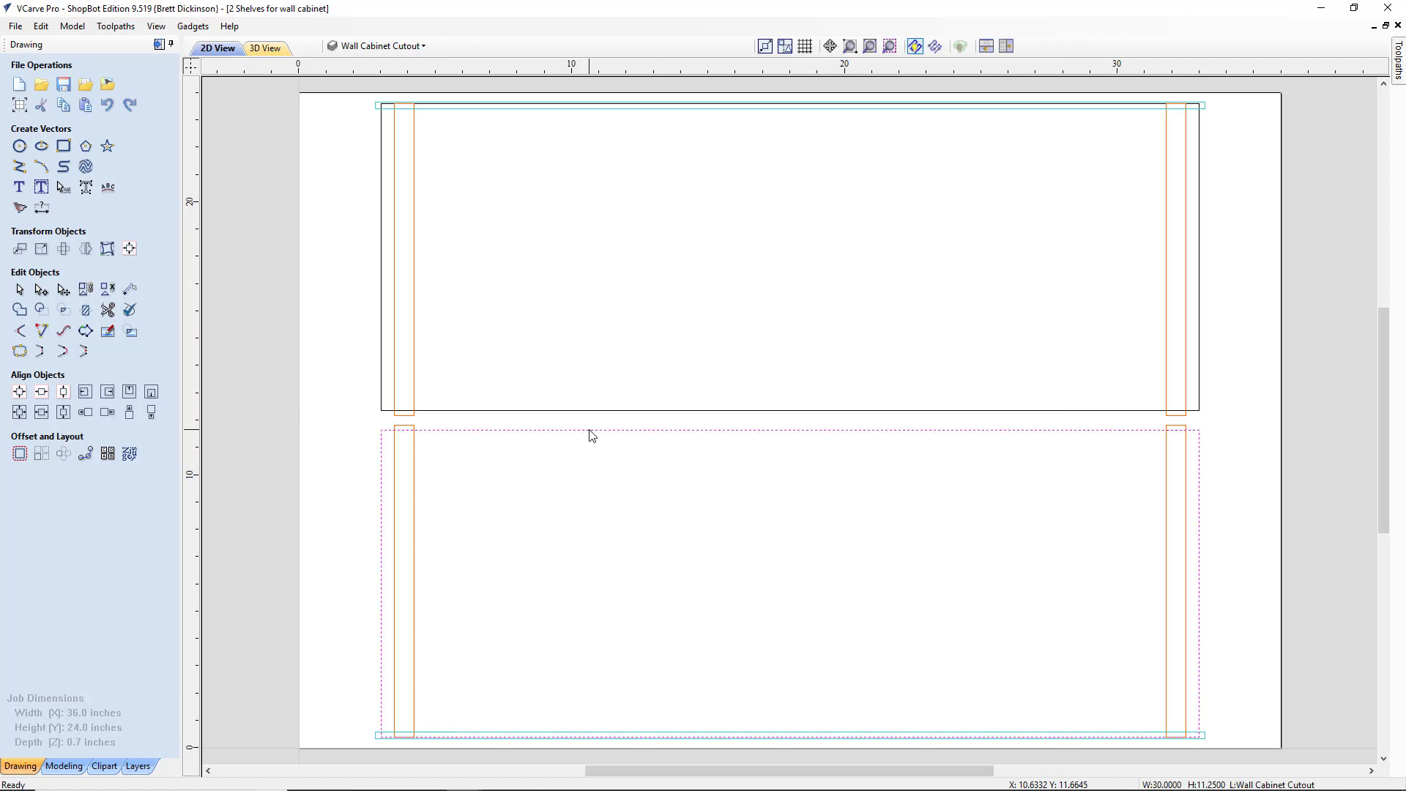
click(389, 46)
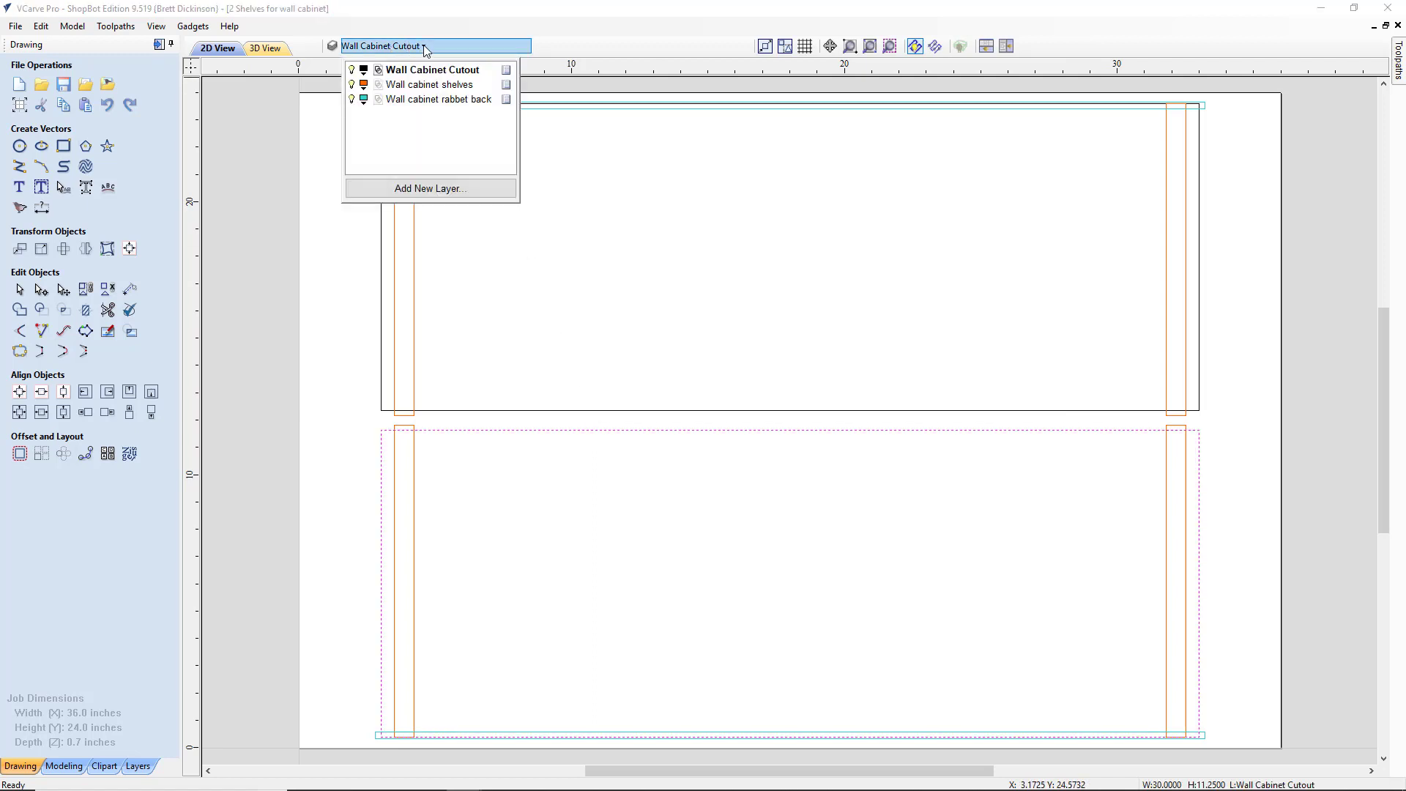
right_click(511, 71)
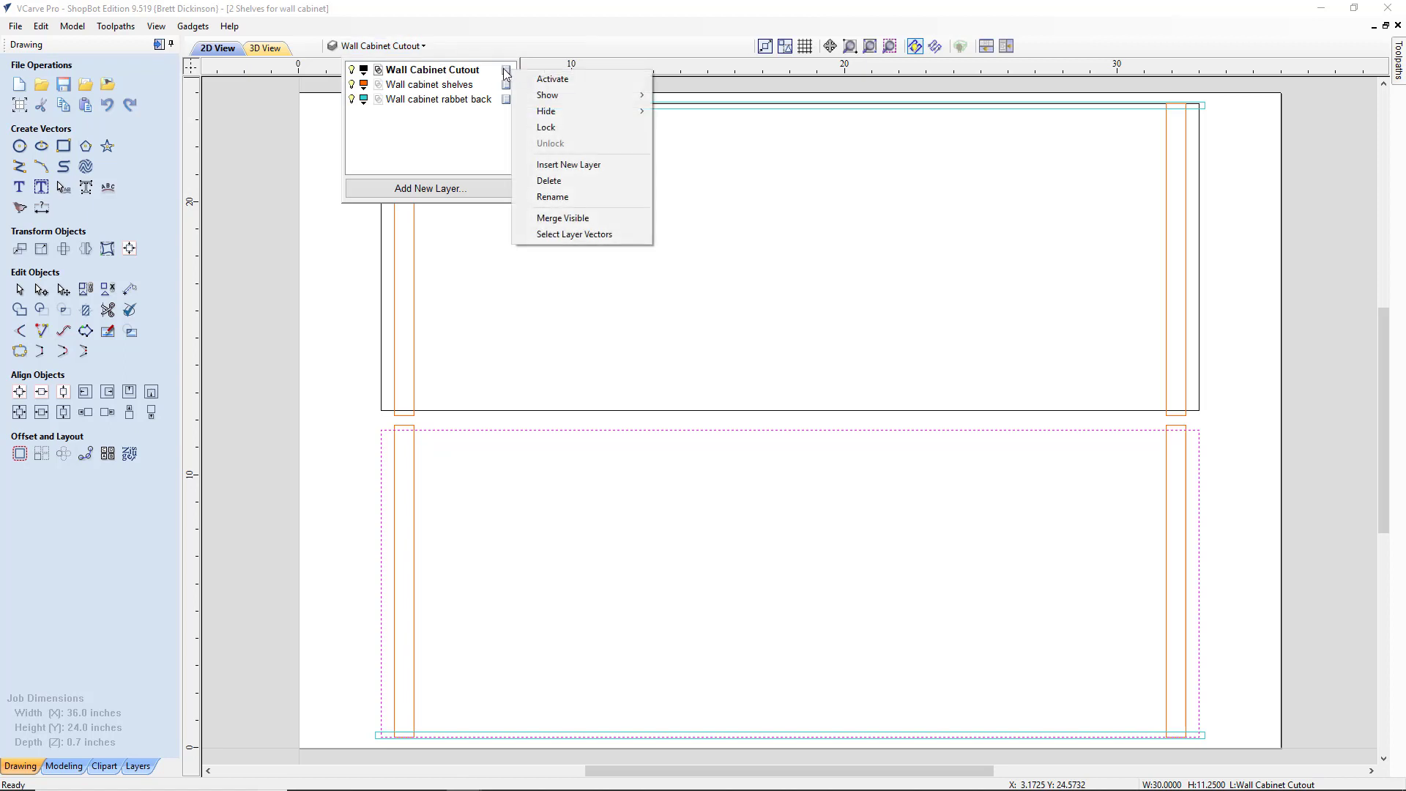
click(563, 196)
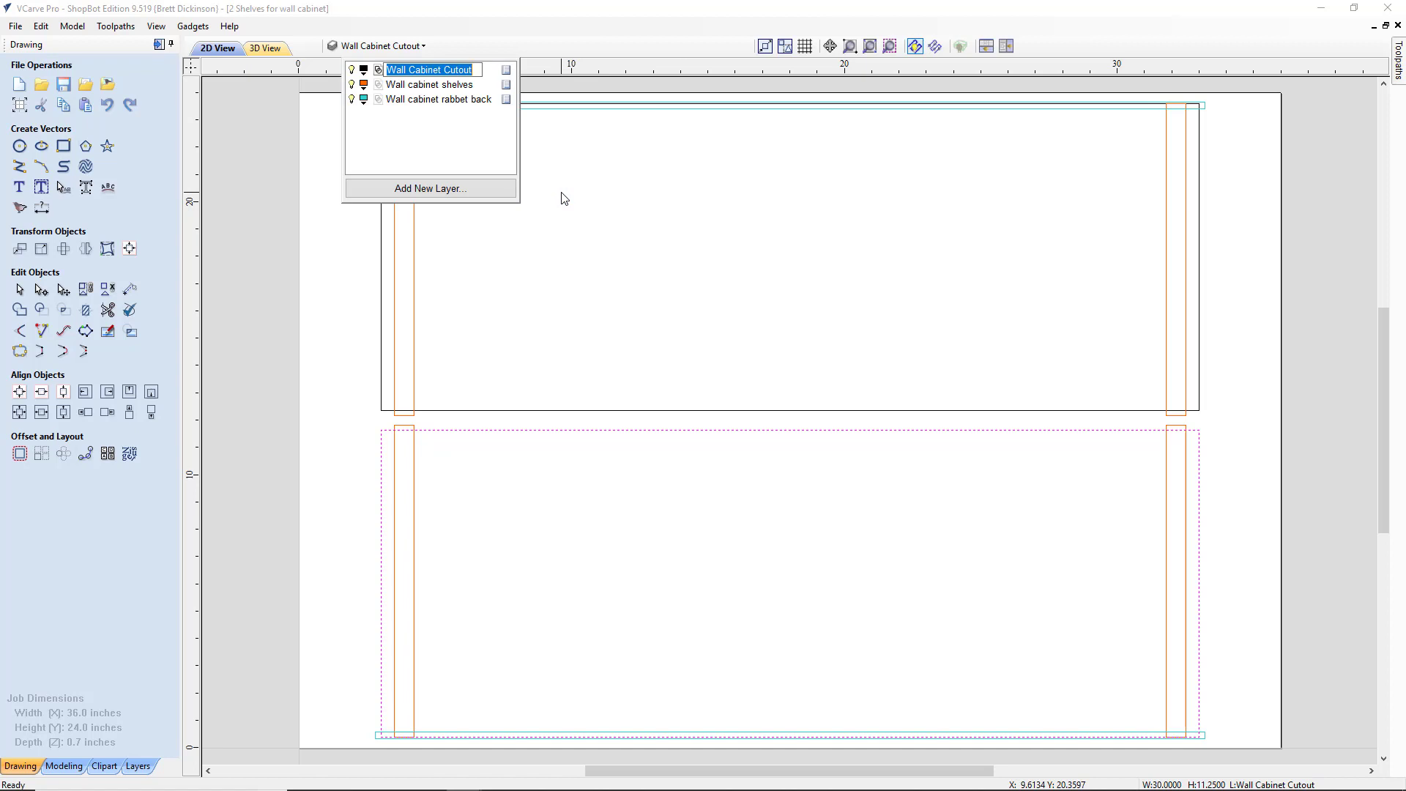
key(Right)
key(BackSpace)
key(BackSpace)
key(BackSpace)
key(BackSpace)
key(BackSpace)
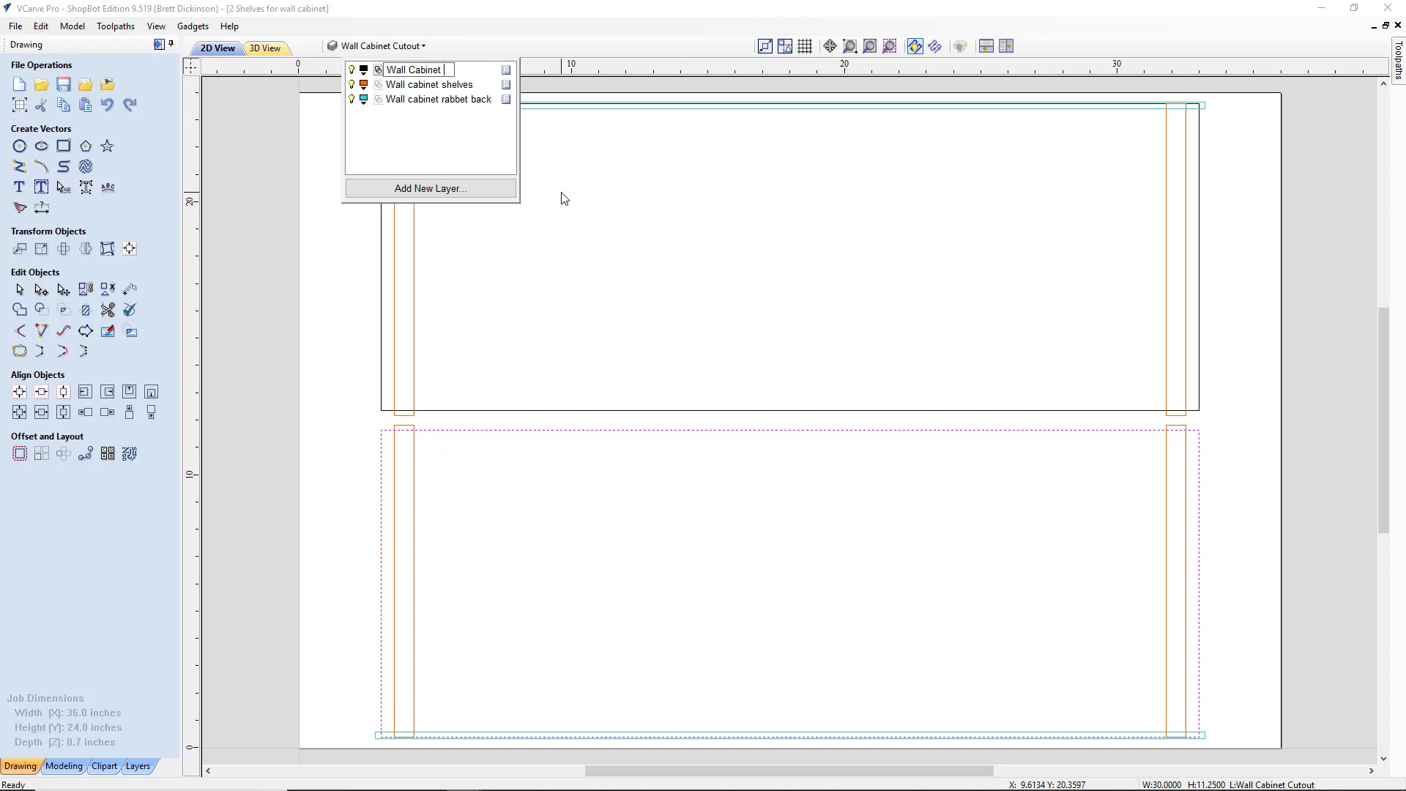
text(top bottpo)
key(BackSpace)
text(om shelves)
key(Return)
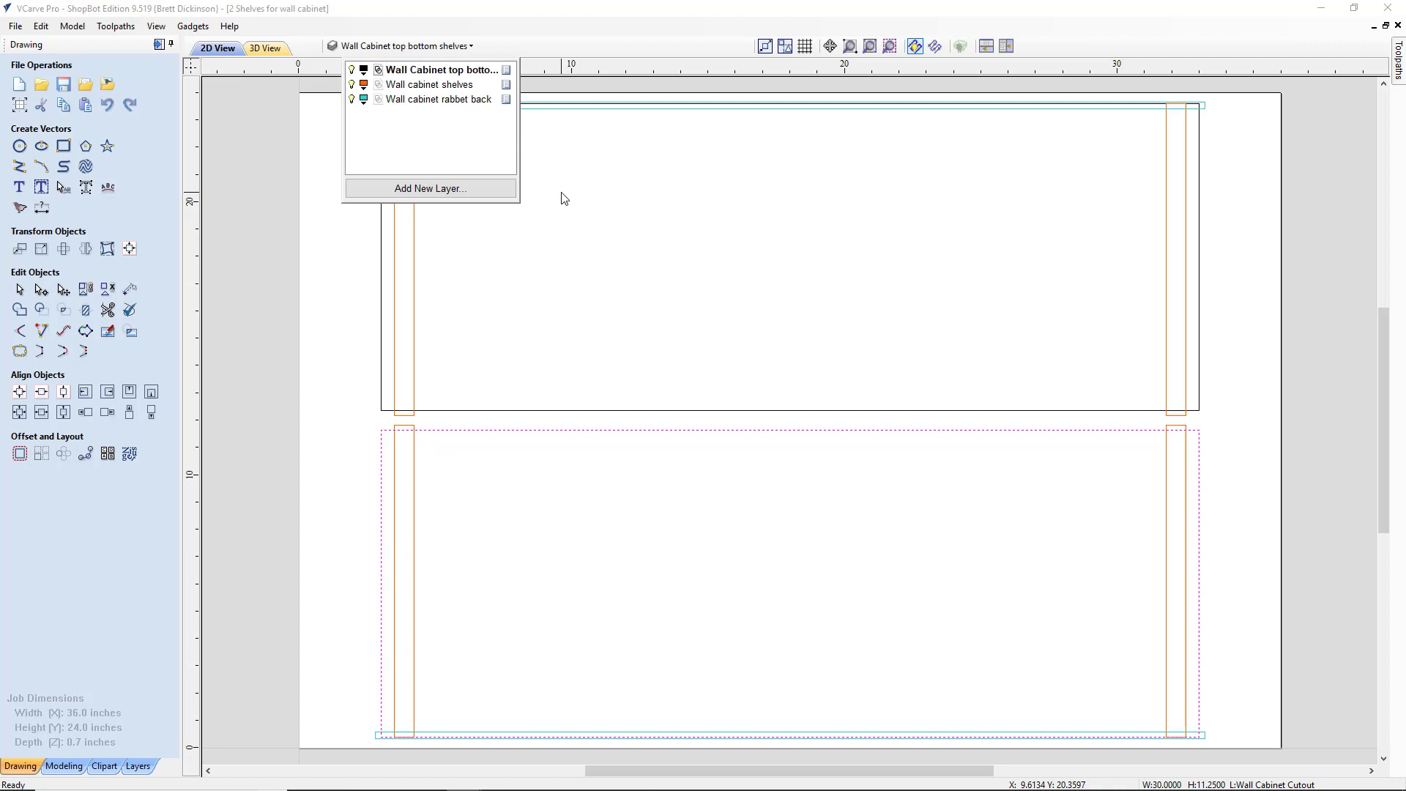
Step: Rename the Wall cabinet shelves layer as Wall cabinet movable shelves and deselect the lower outline
right_click(504, 87)
click(477, 88)
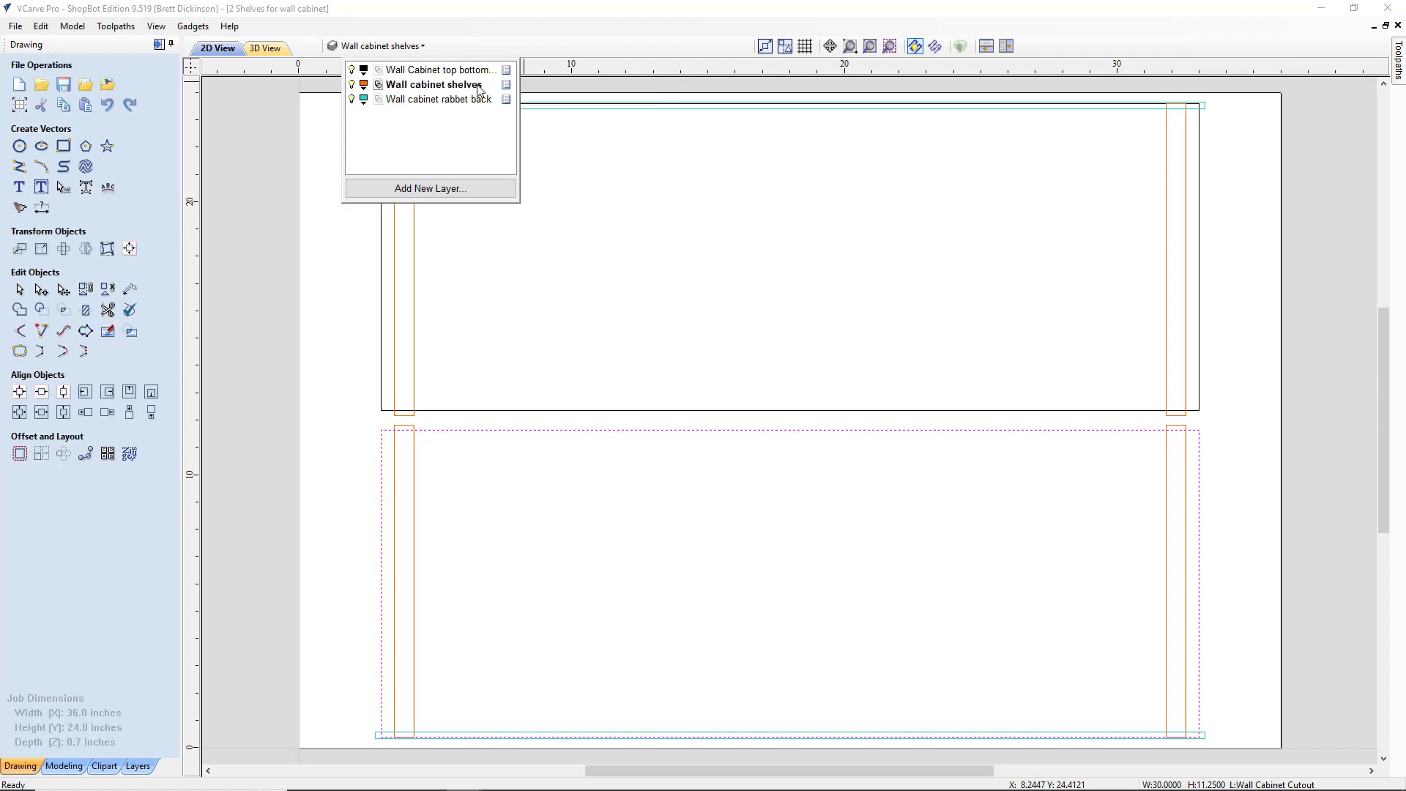
right_click(506, 86)
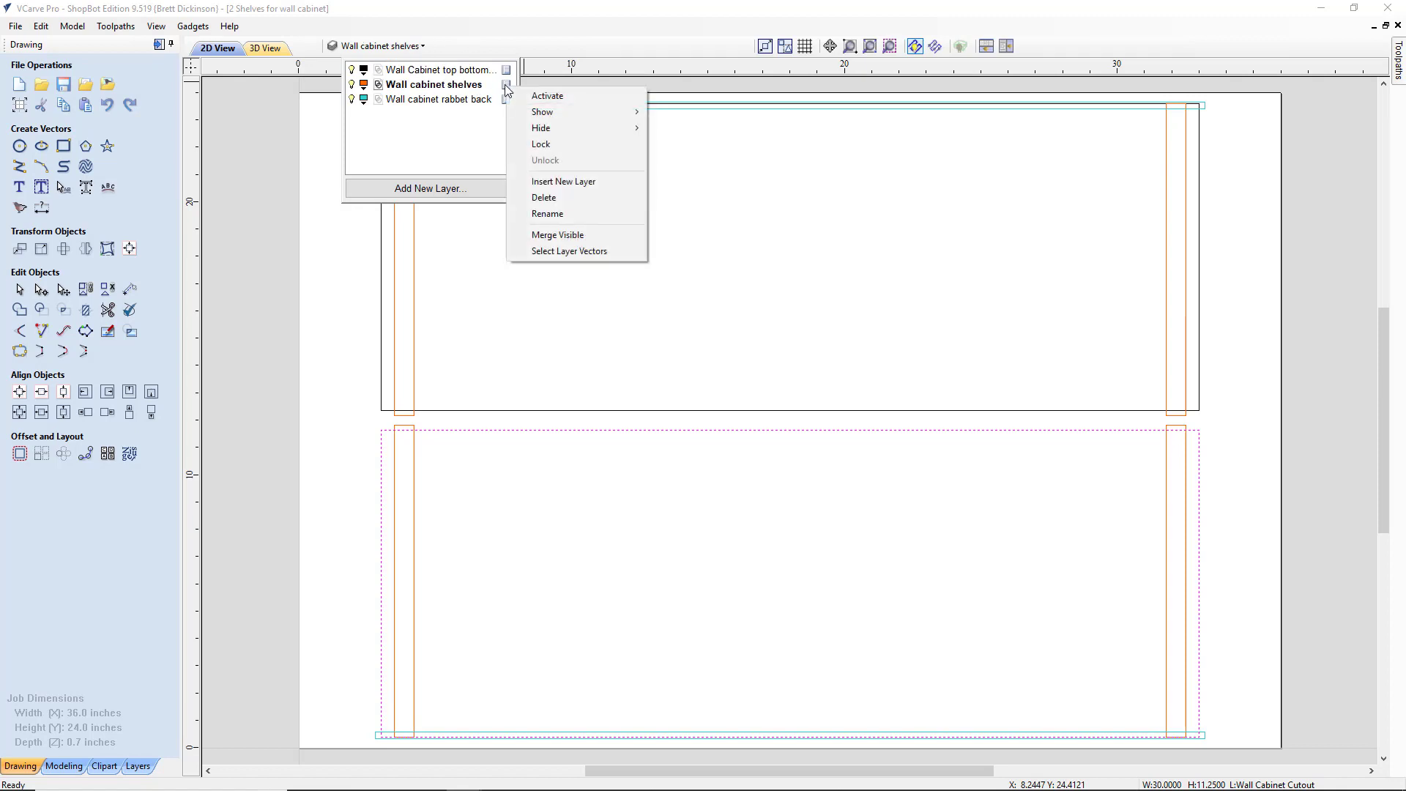
click(575, 215)
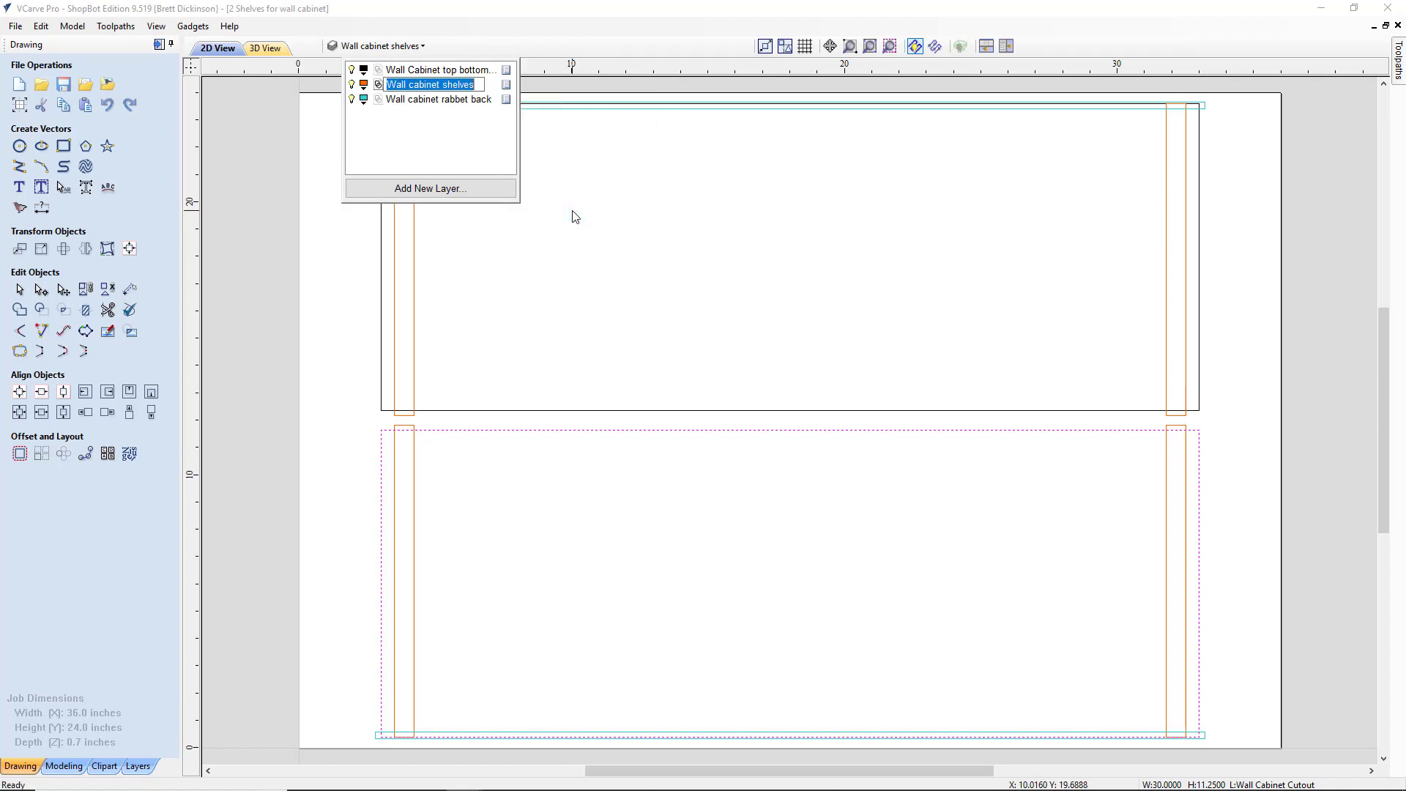
key(Right)
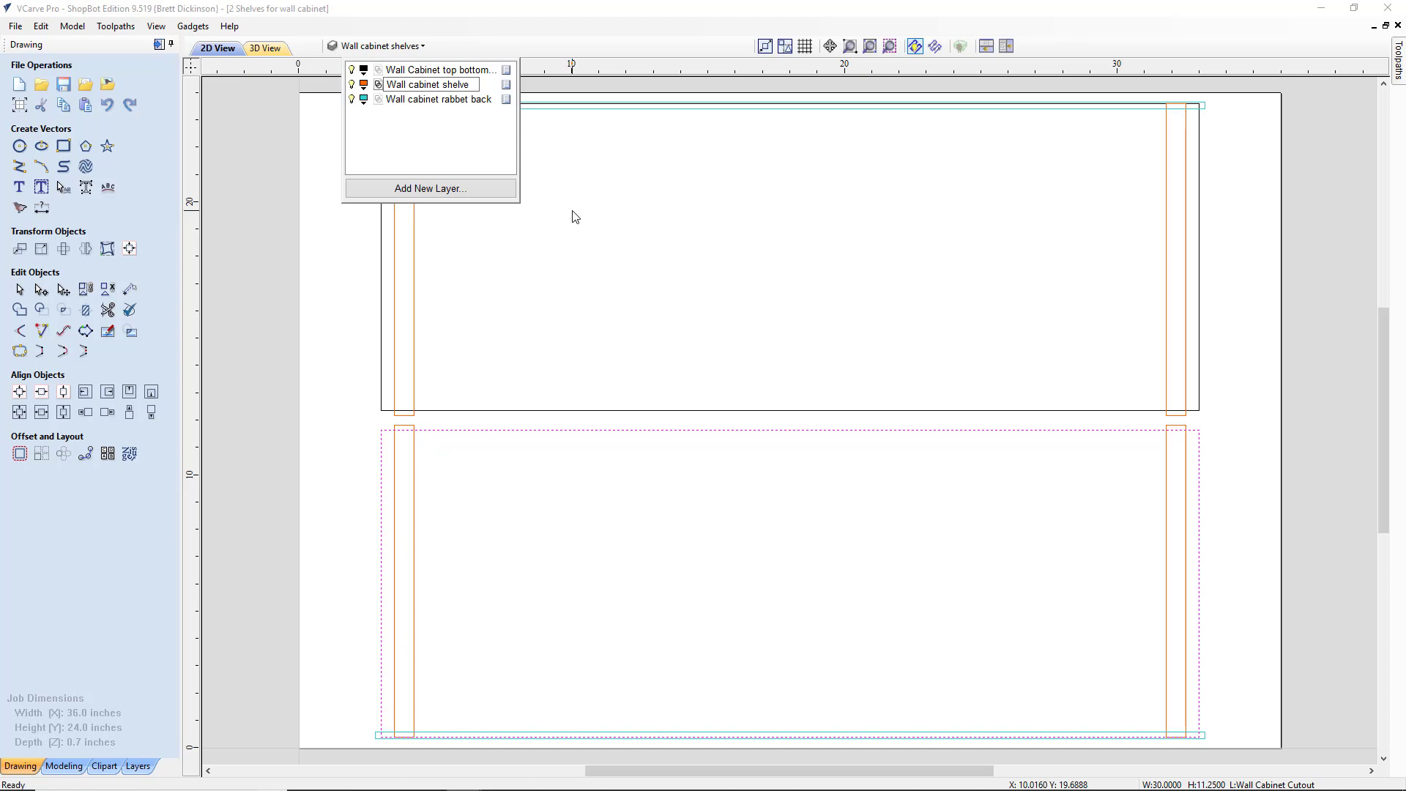
text(movable)
click(466, 154)
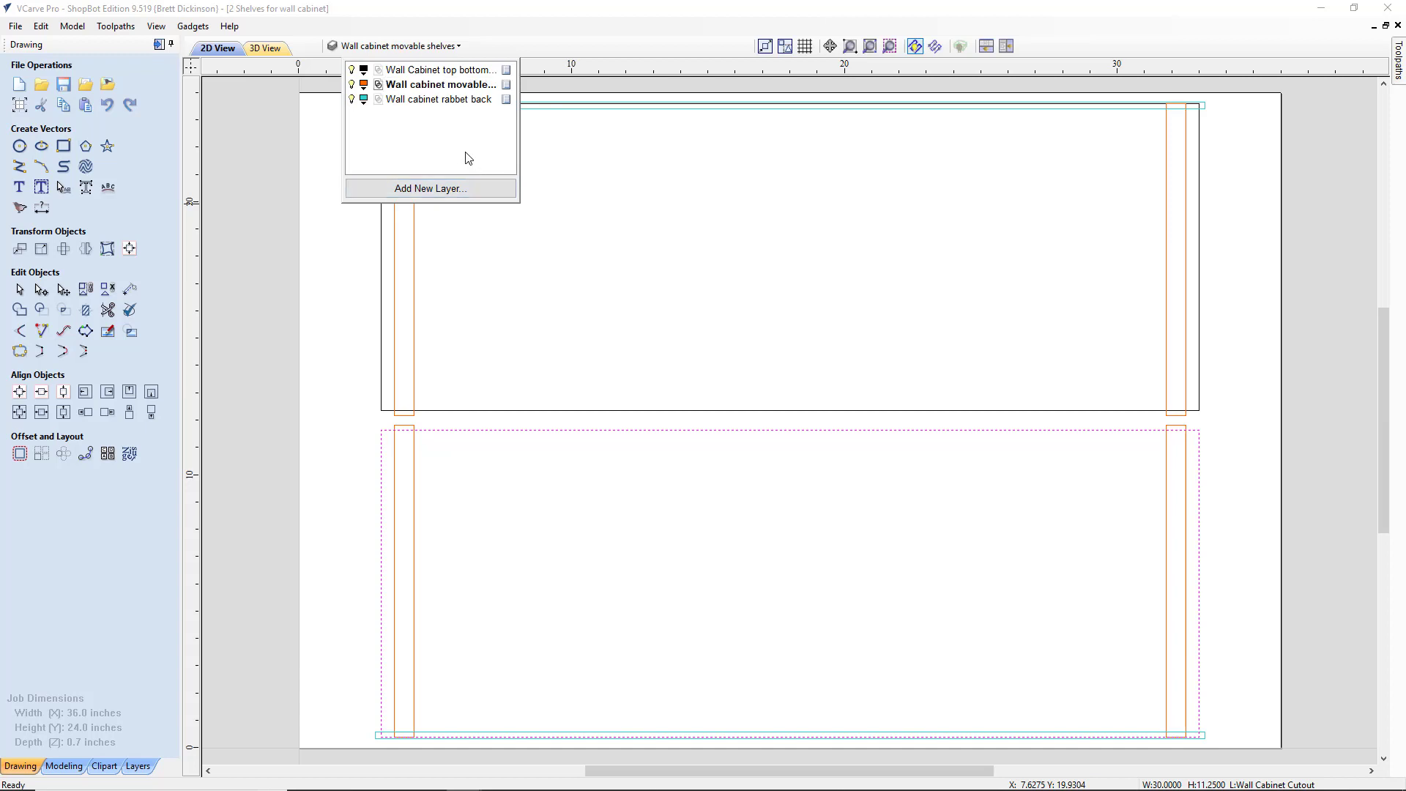
click(618, 163)
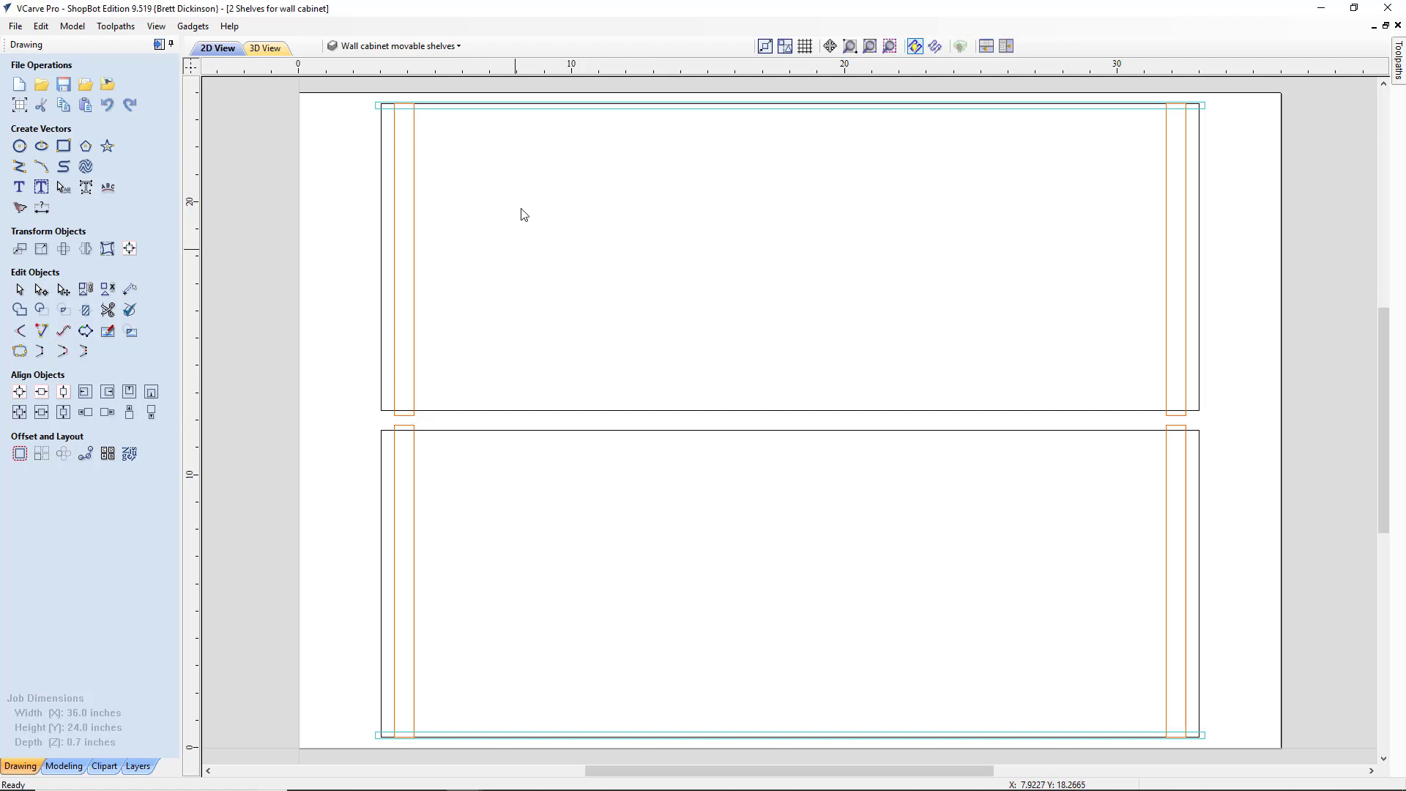
Step: Trim the upper panel's left edge and lower edge beside the left dado, and cut off the dado's overhanging lower end
click(110, 311)
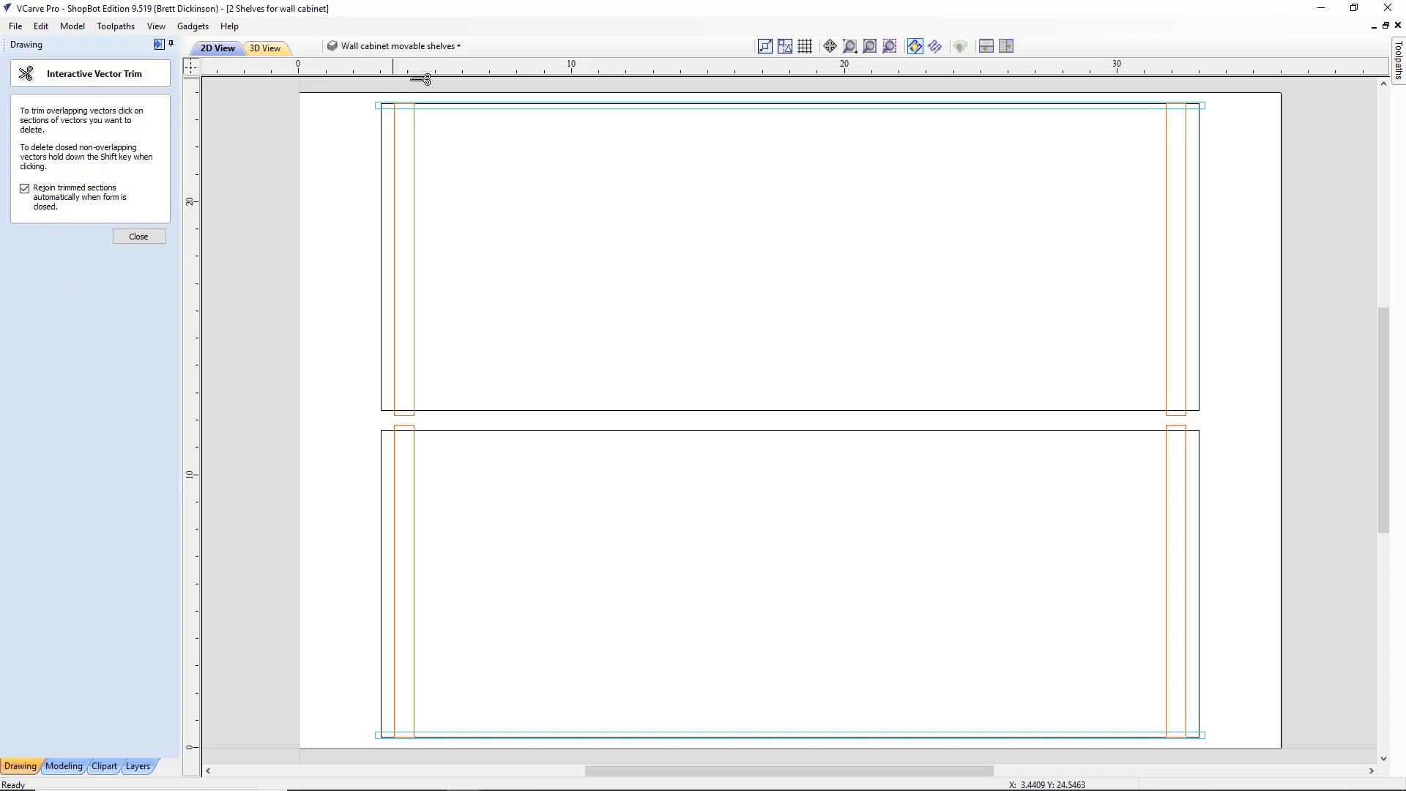
click(383, 407)
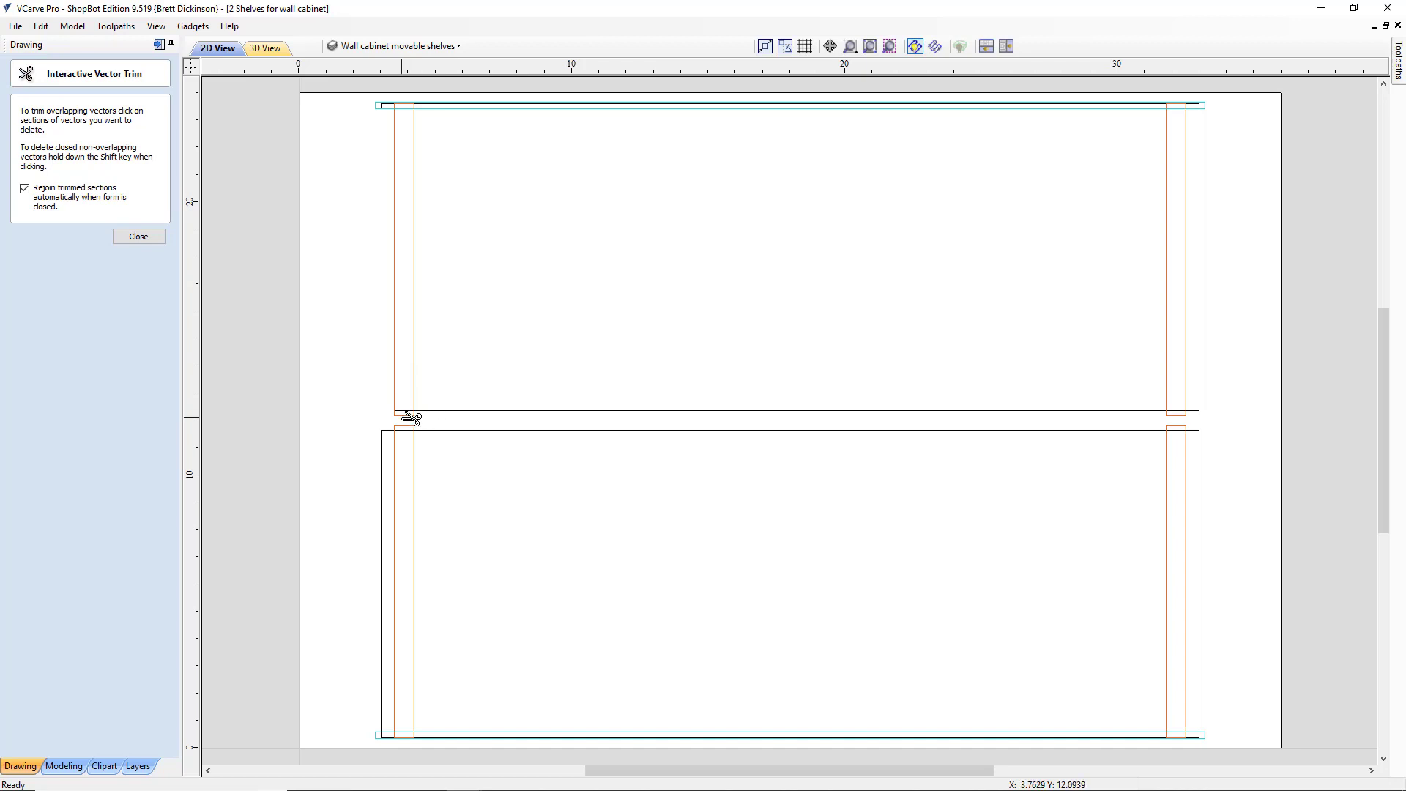
scroll(407, 423, up, 3)
scroll(410, 425, up, 2)
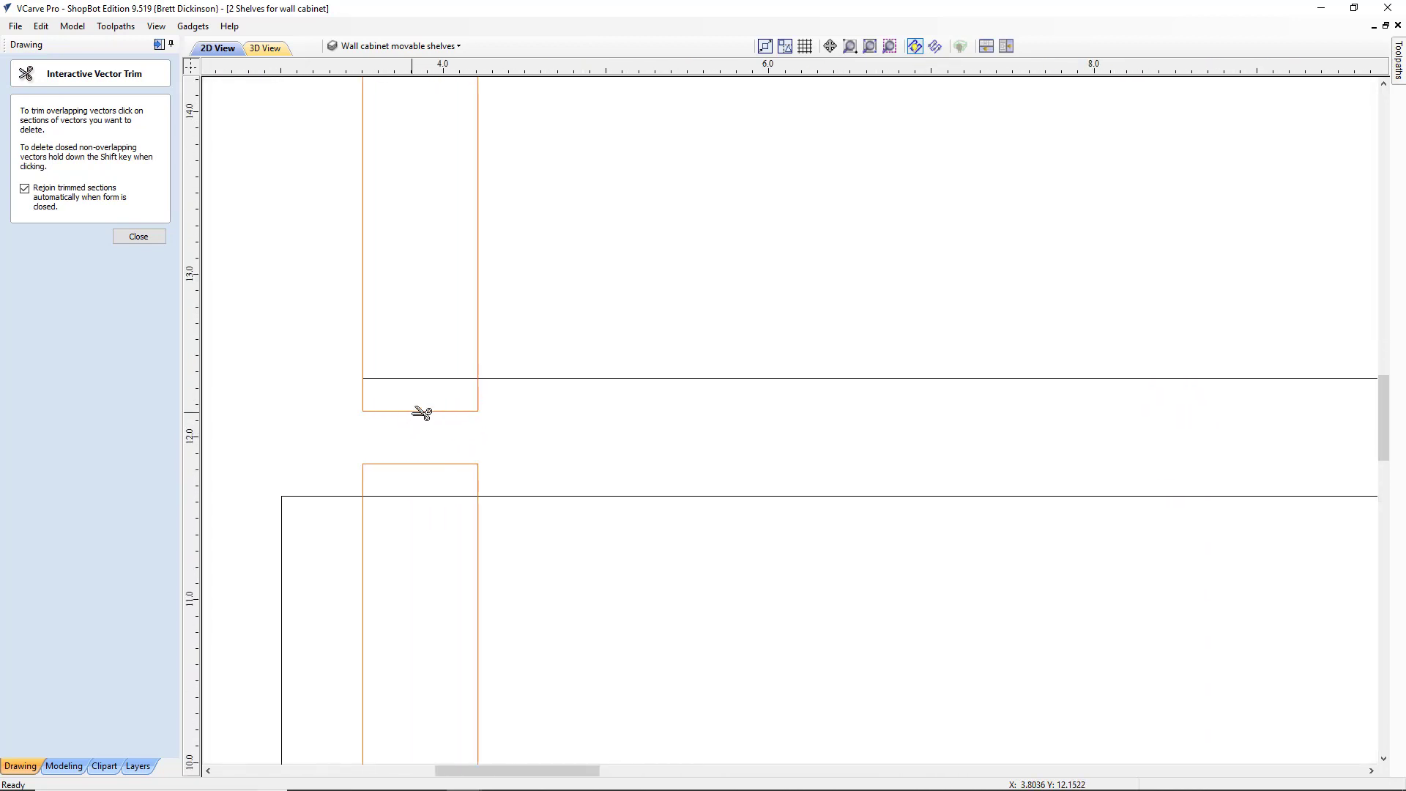
click(419, 411)
click(539, 377)
scroll(527, 344, down, 2)
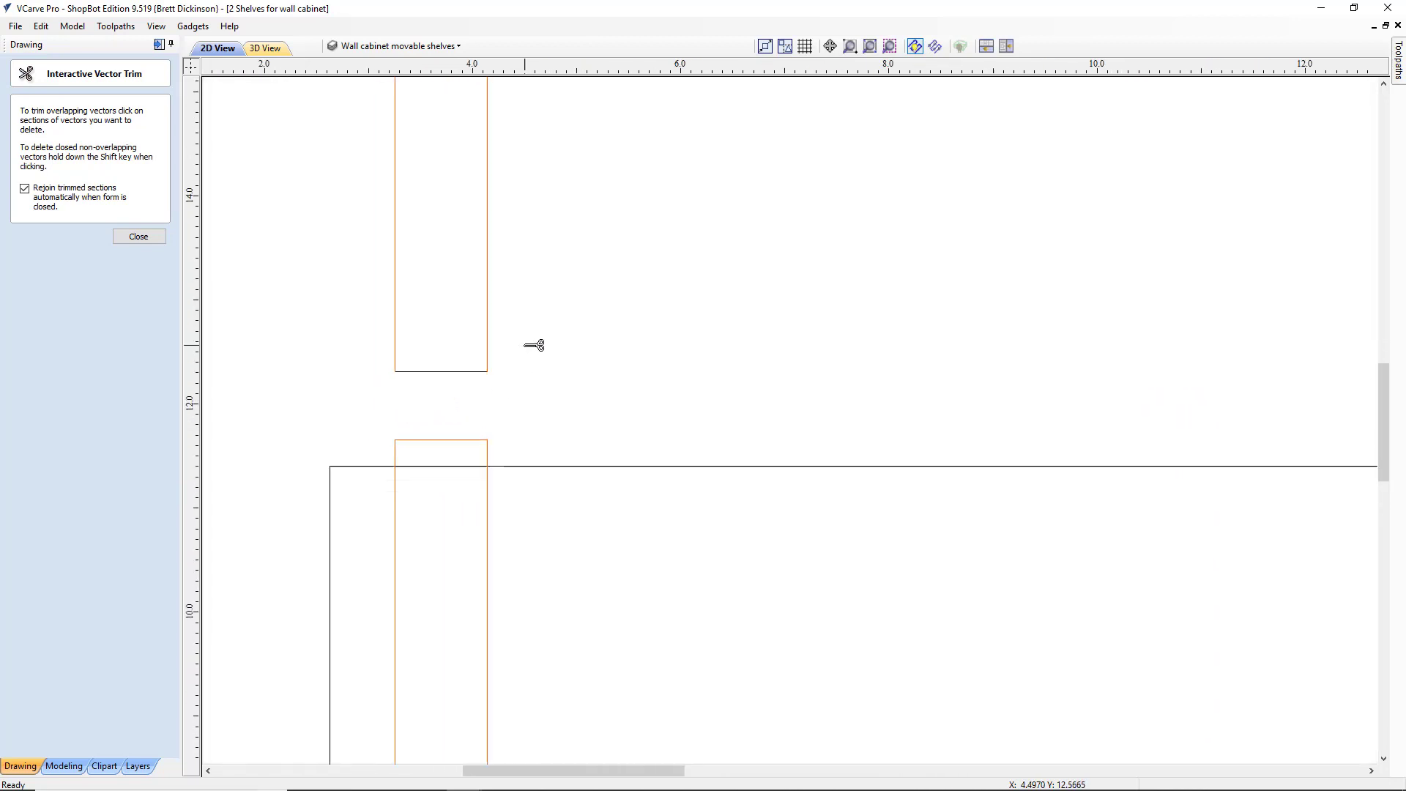
scroll(502, 113, down, 3)
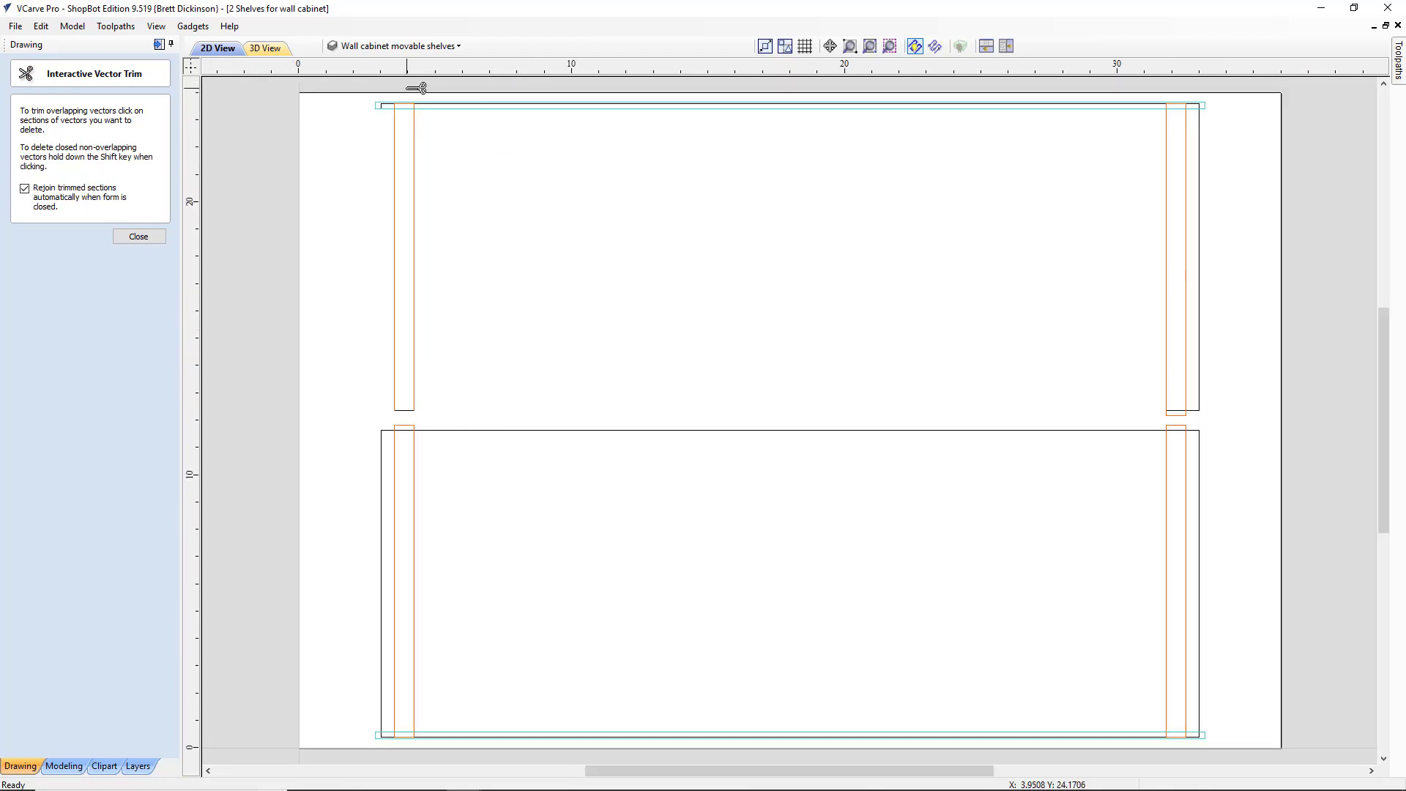
Step: Trim the upper-left dado's top end back to the rabbet line, cut away the adjoining rabbet segments, and finish trimming
scroll(424, 125, up, 2)
scroll(432, 162, up, 1)
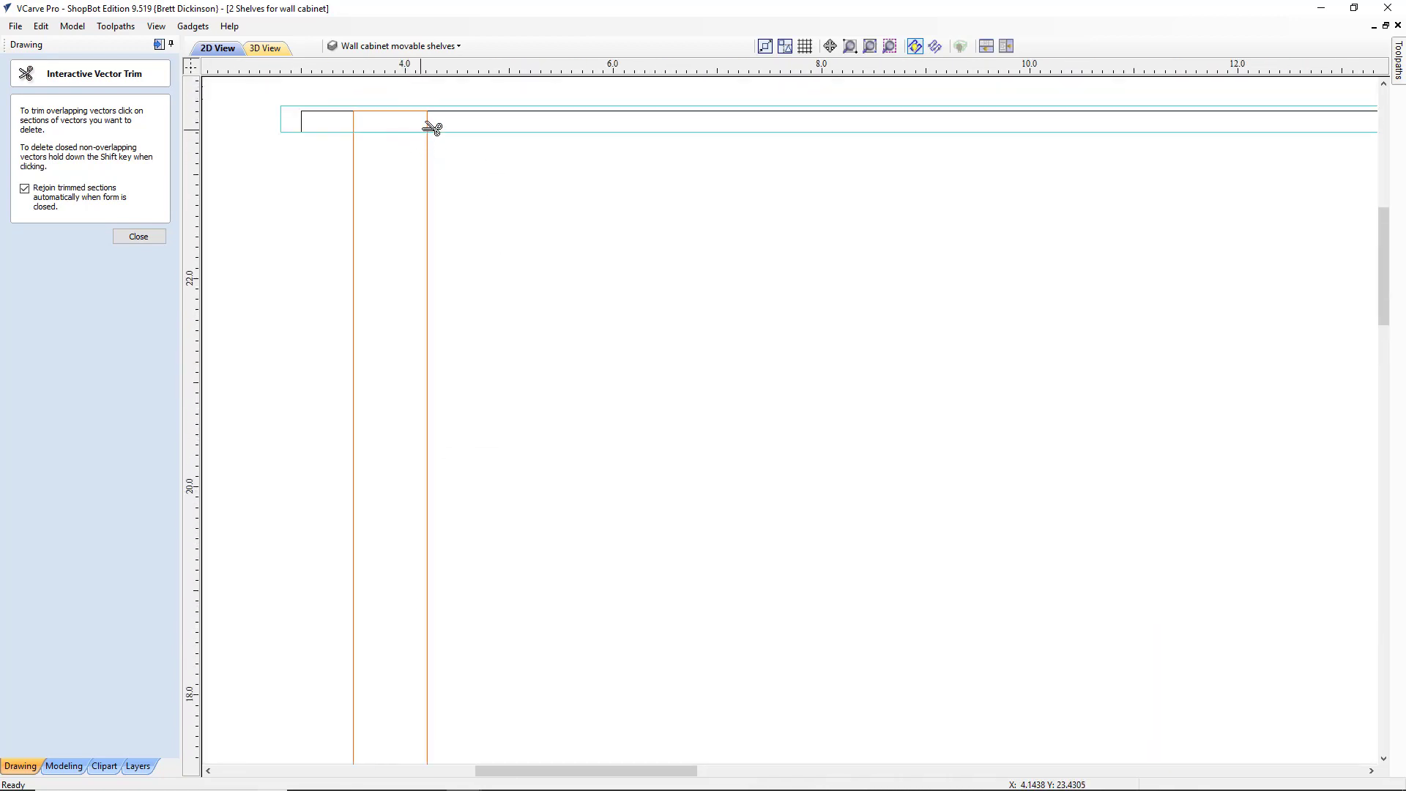
click(426, 121)
click(352, 119)
click(339, 133)
click(473, 134)
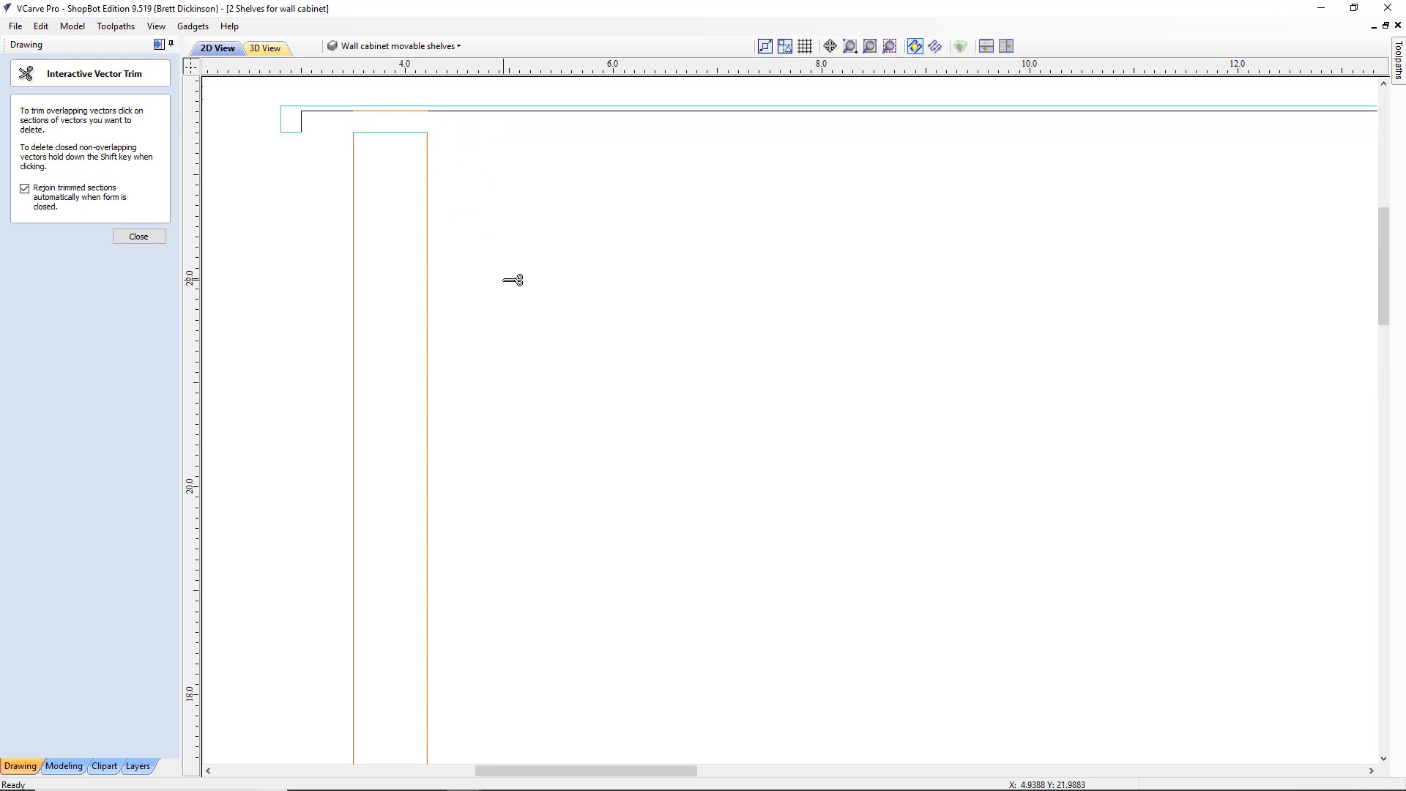
key(F3)
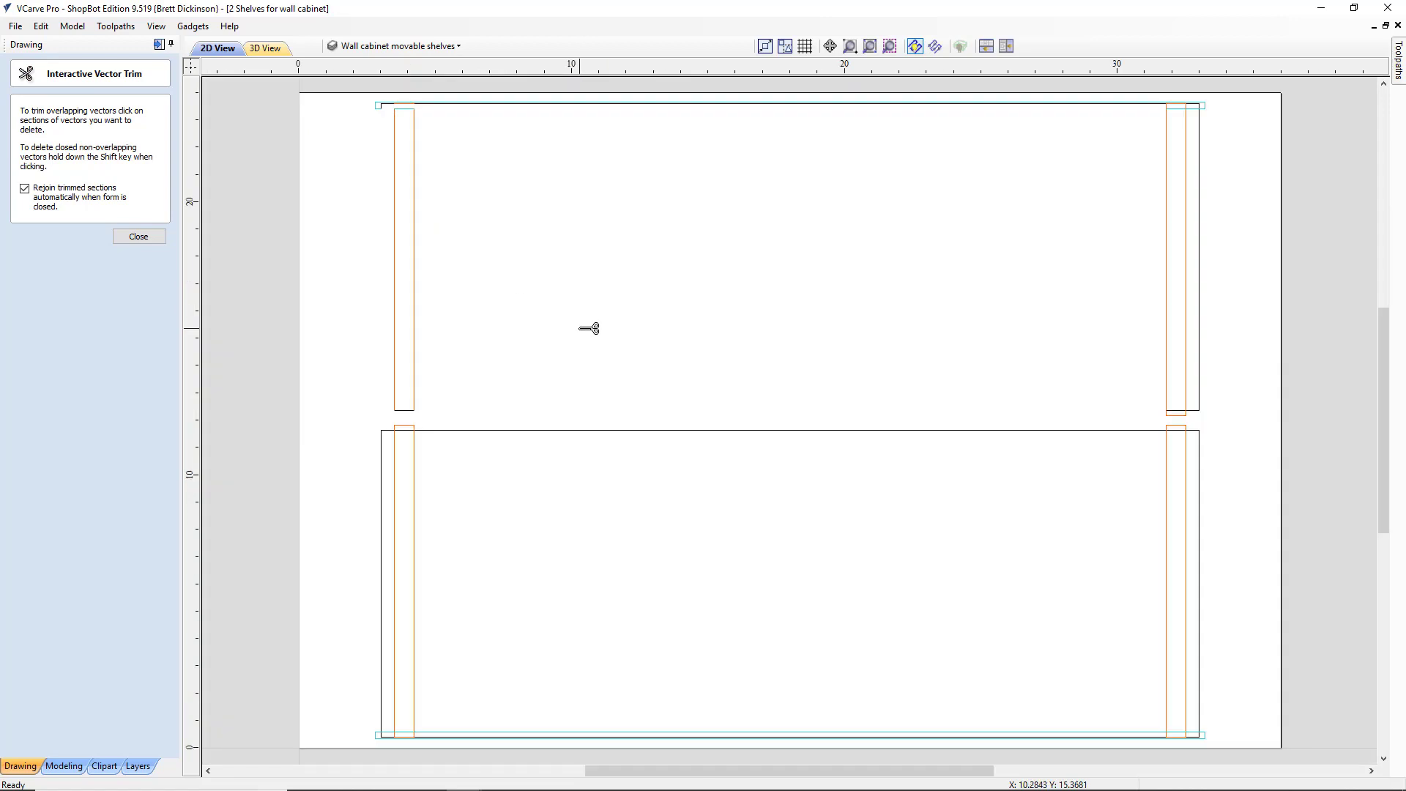
click(160, 240)
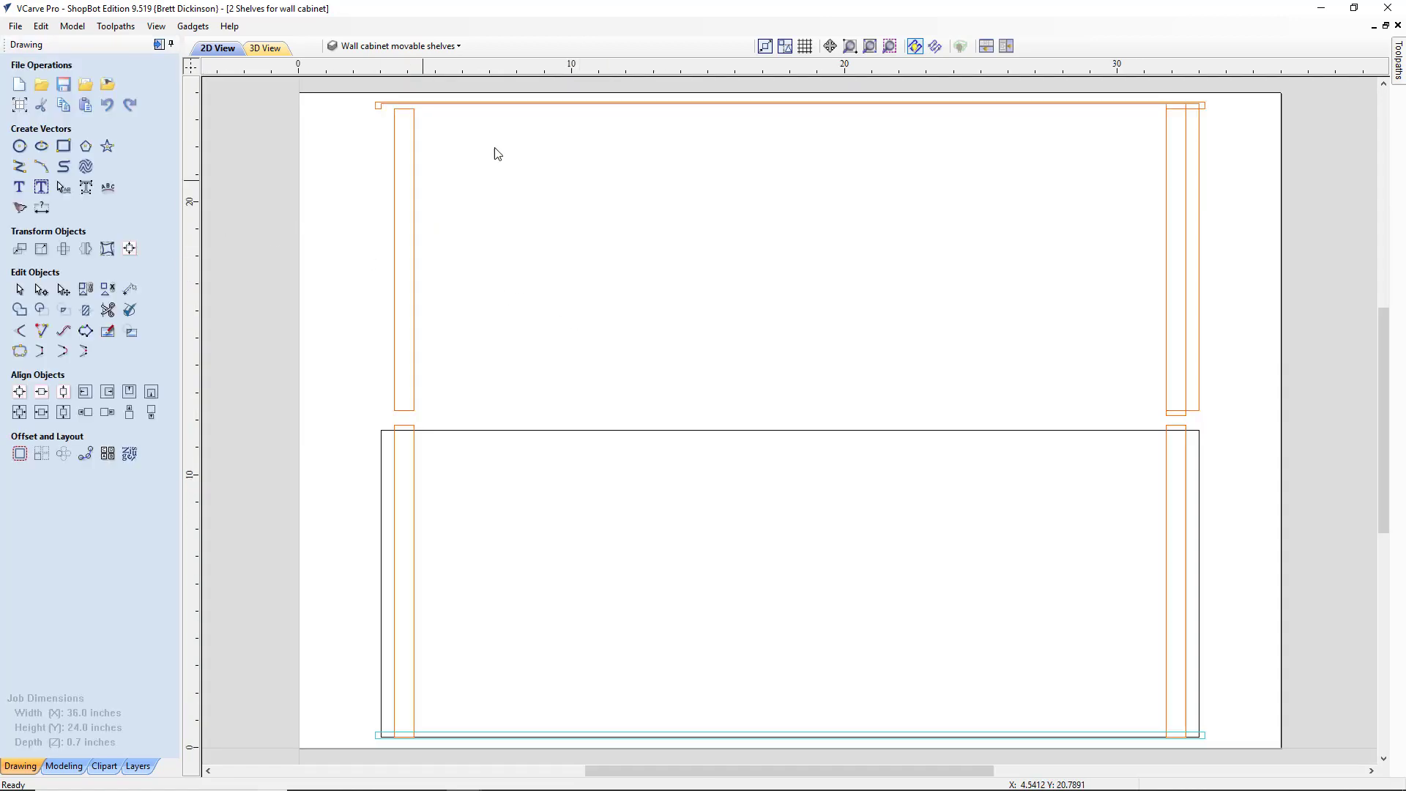
Step: Delete the upper panel's remaining outline and rabbet together with its right dado
click(518, 107)
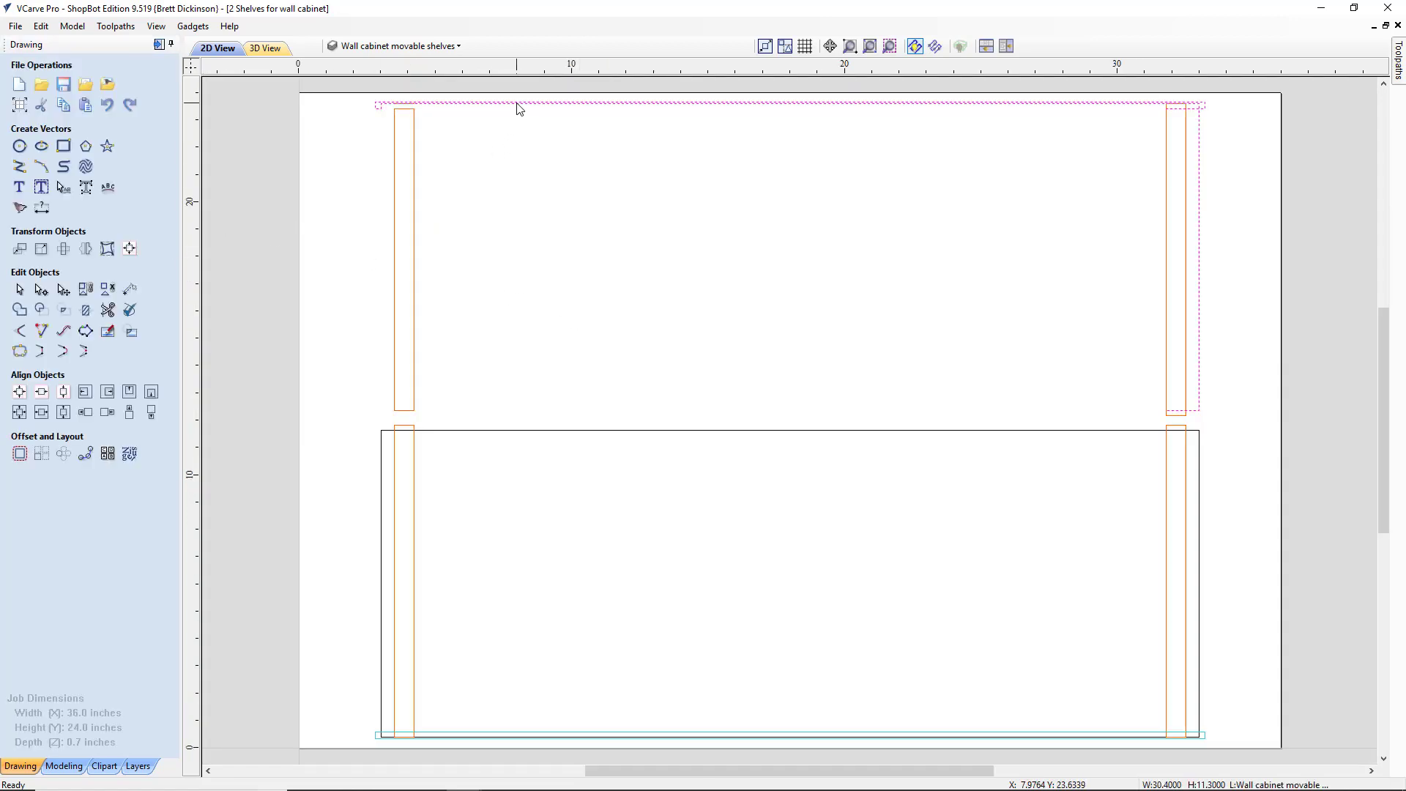
key(Delete)
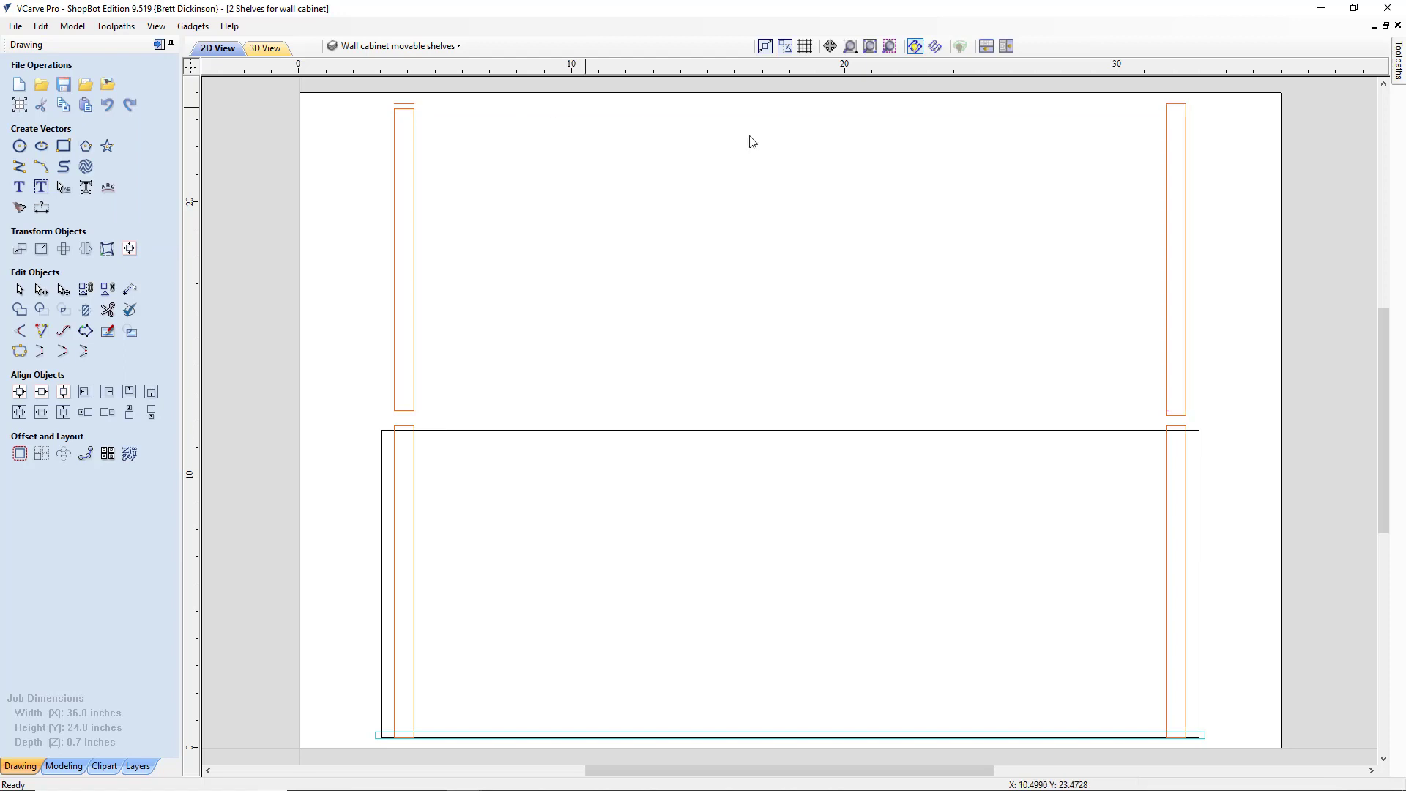
drag(1206, 207, 1099, 252)
click(1186, 236)
key(Delete)
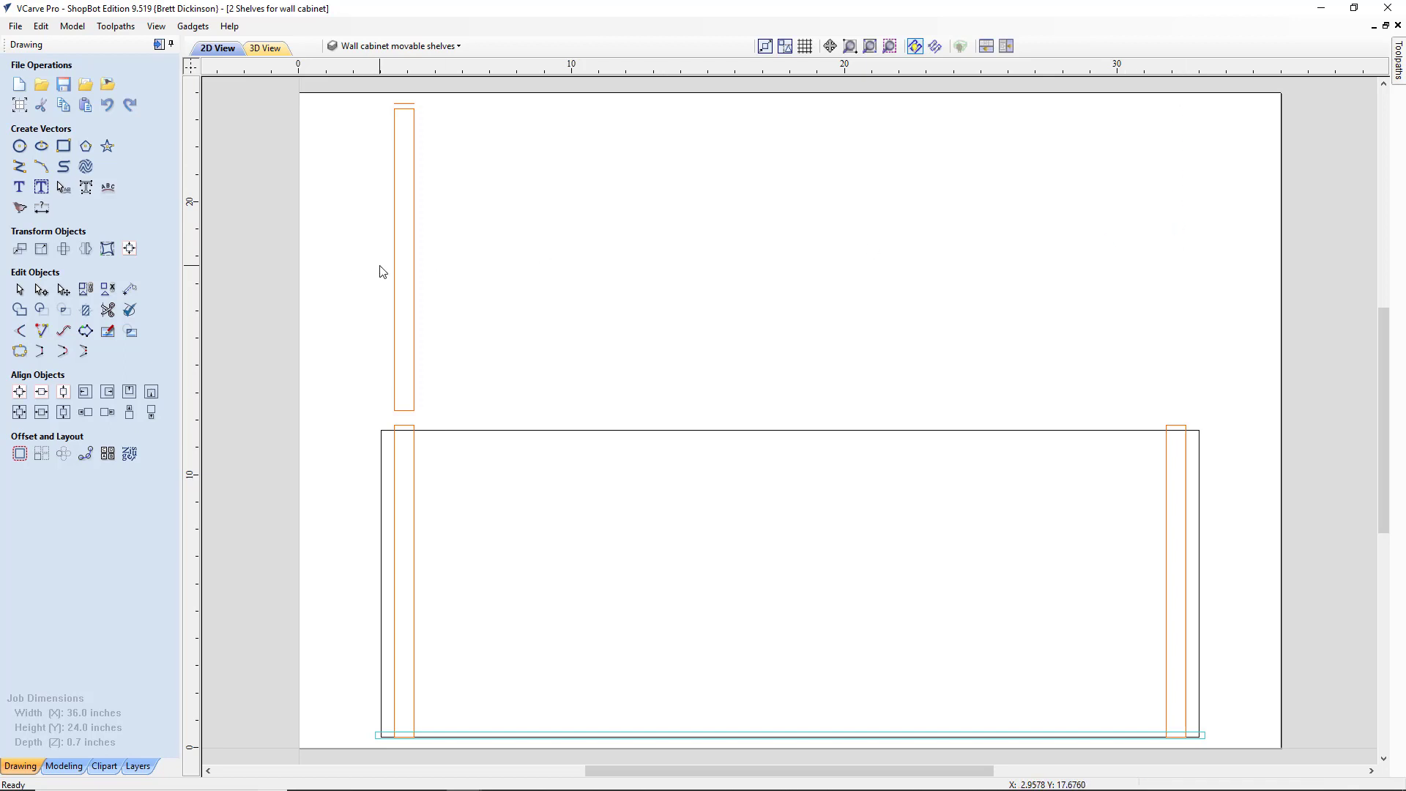
Step: Delete the stray line above the trimmed strip and all vectors of the lower panel, keeping only the strip
click(400, 104)
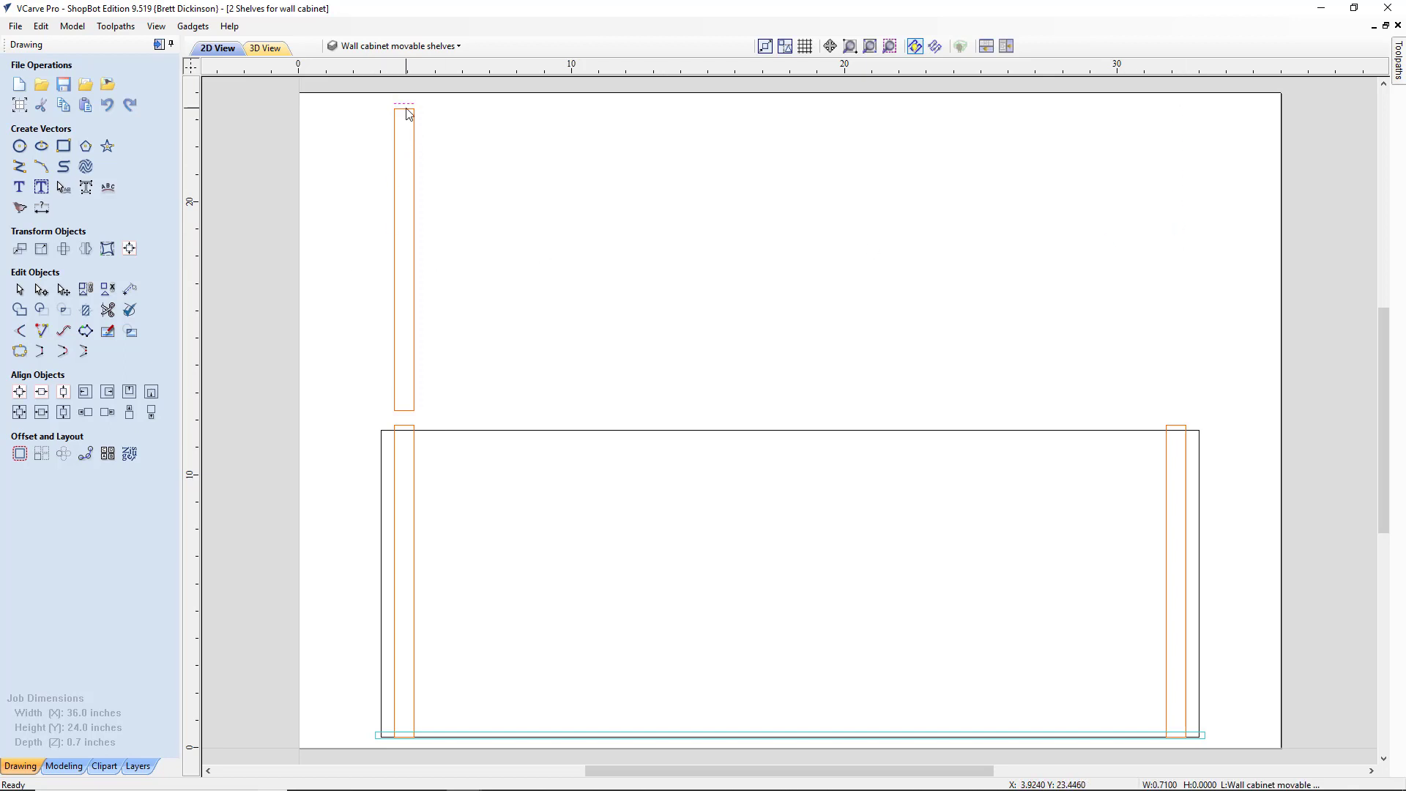
key(Delete)
click(415, 142)
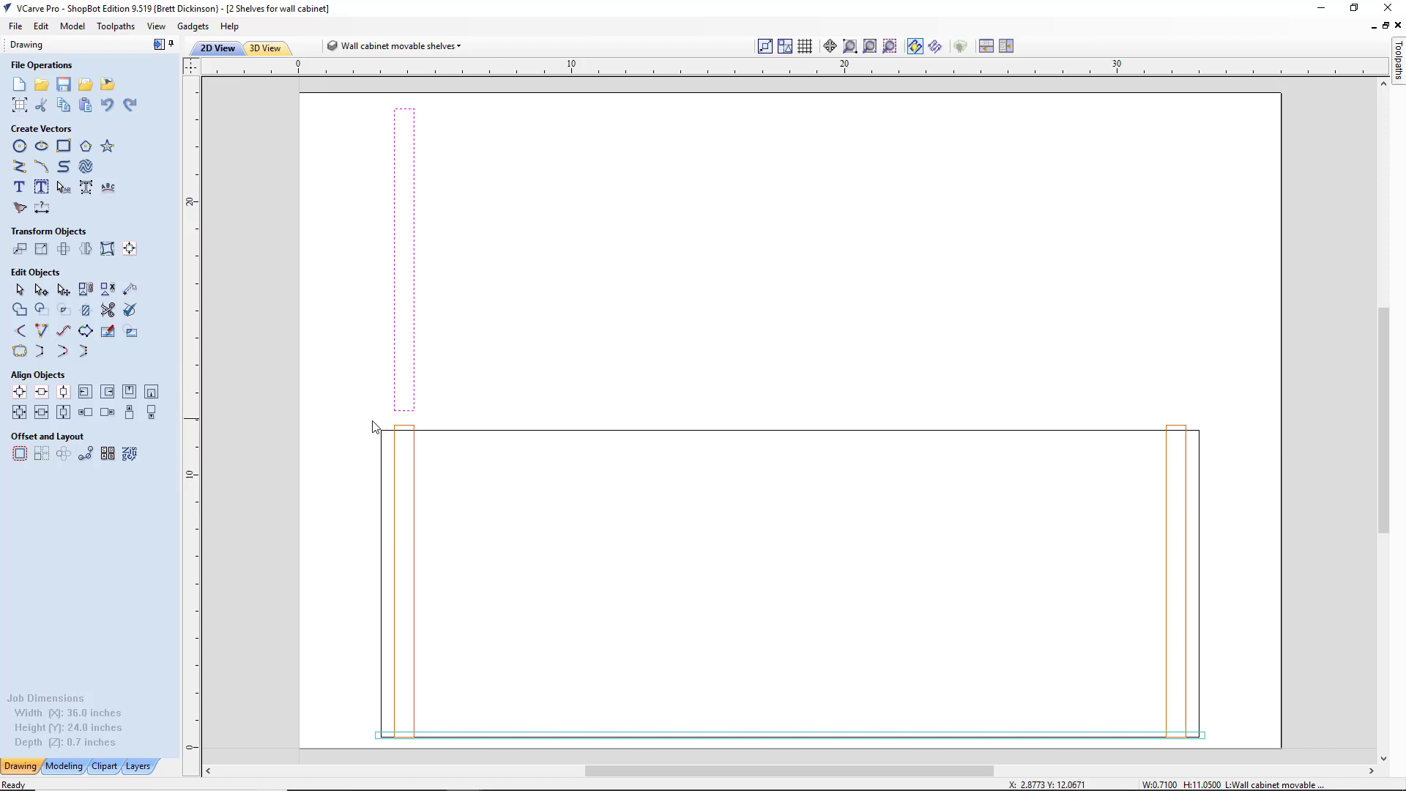
drag(342, 402, 1259, 759)
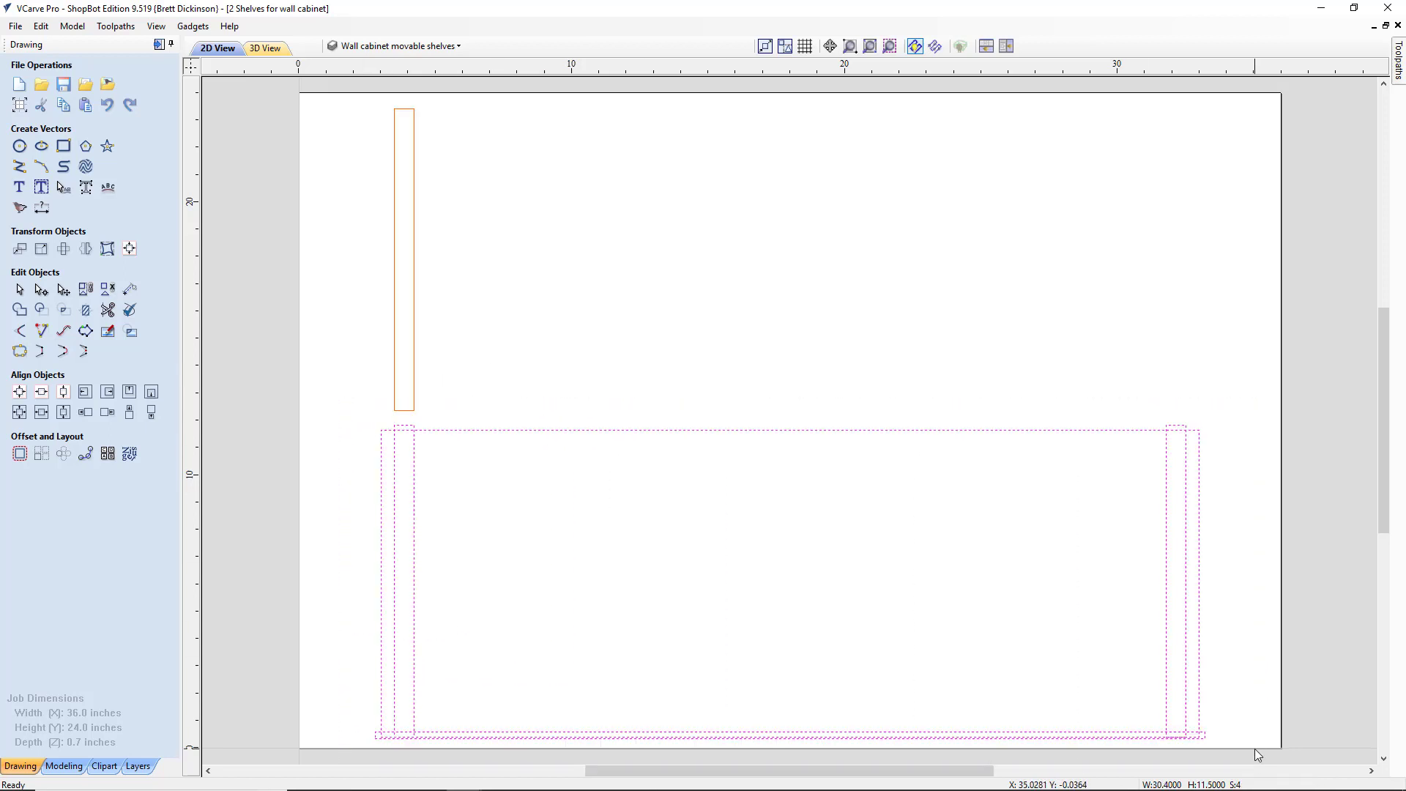
key(Delete)
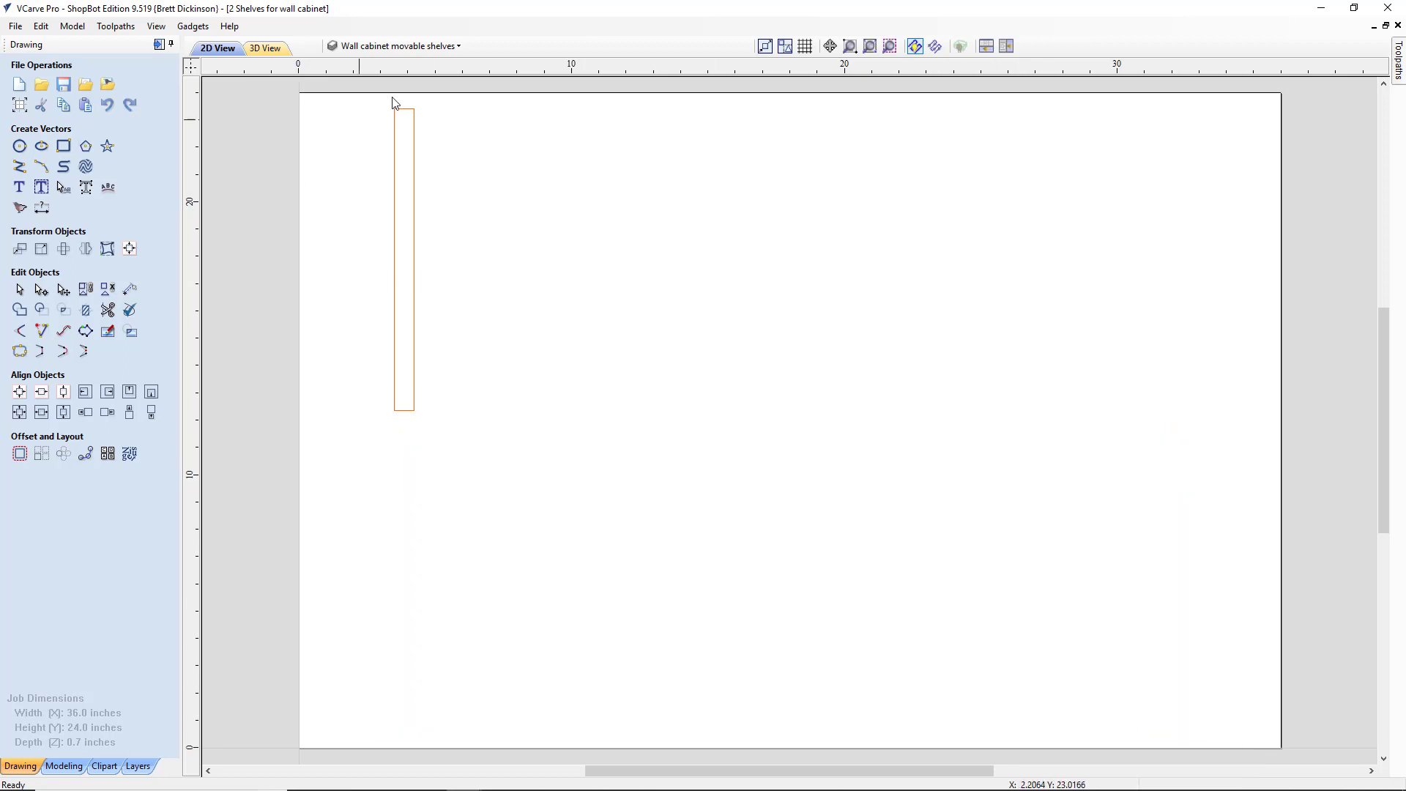
Step: Delete the empty Wall cabinet rabbet back layer
click(426, 48)
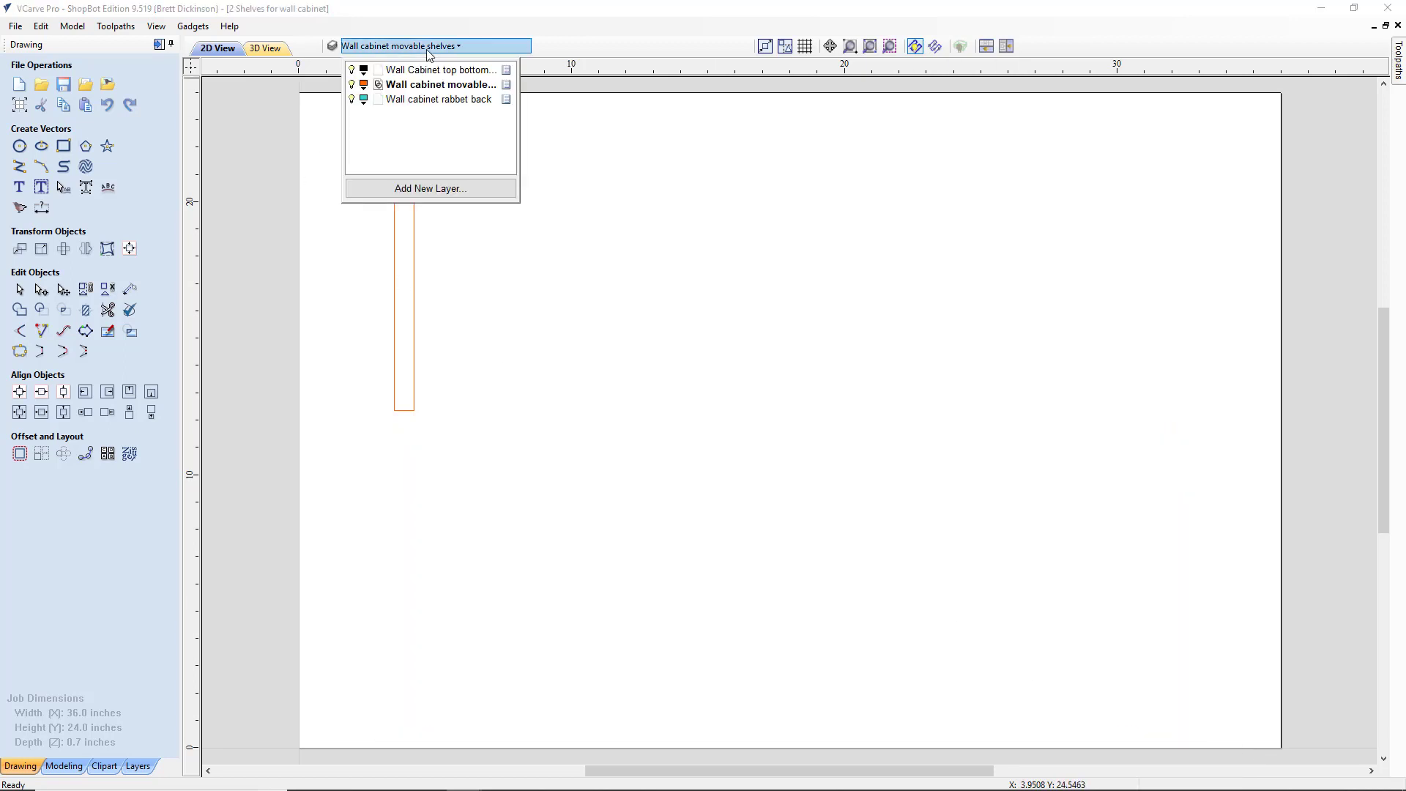
click(420, 102)
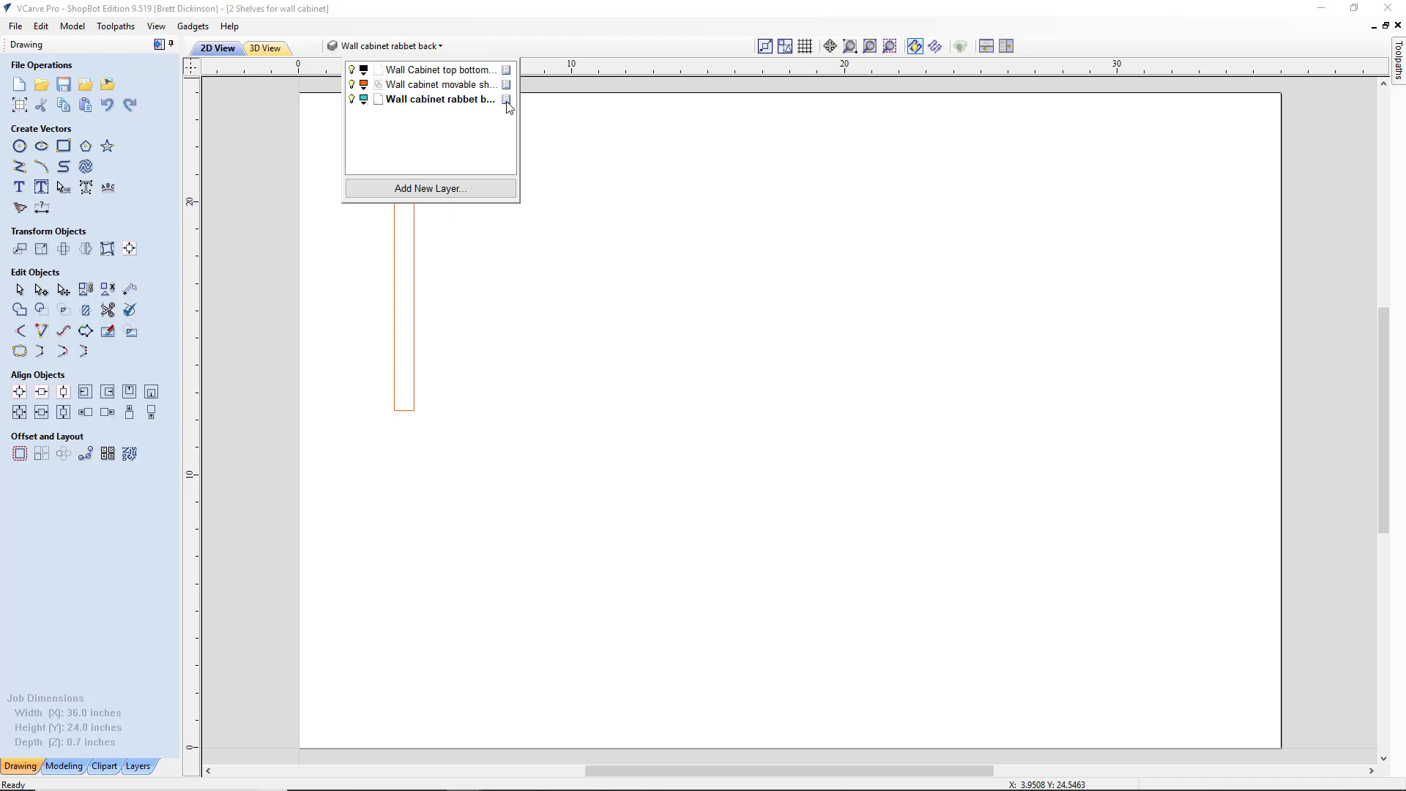
right_click(509, 104)
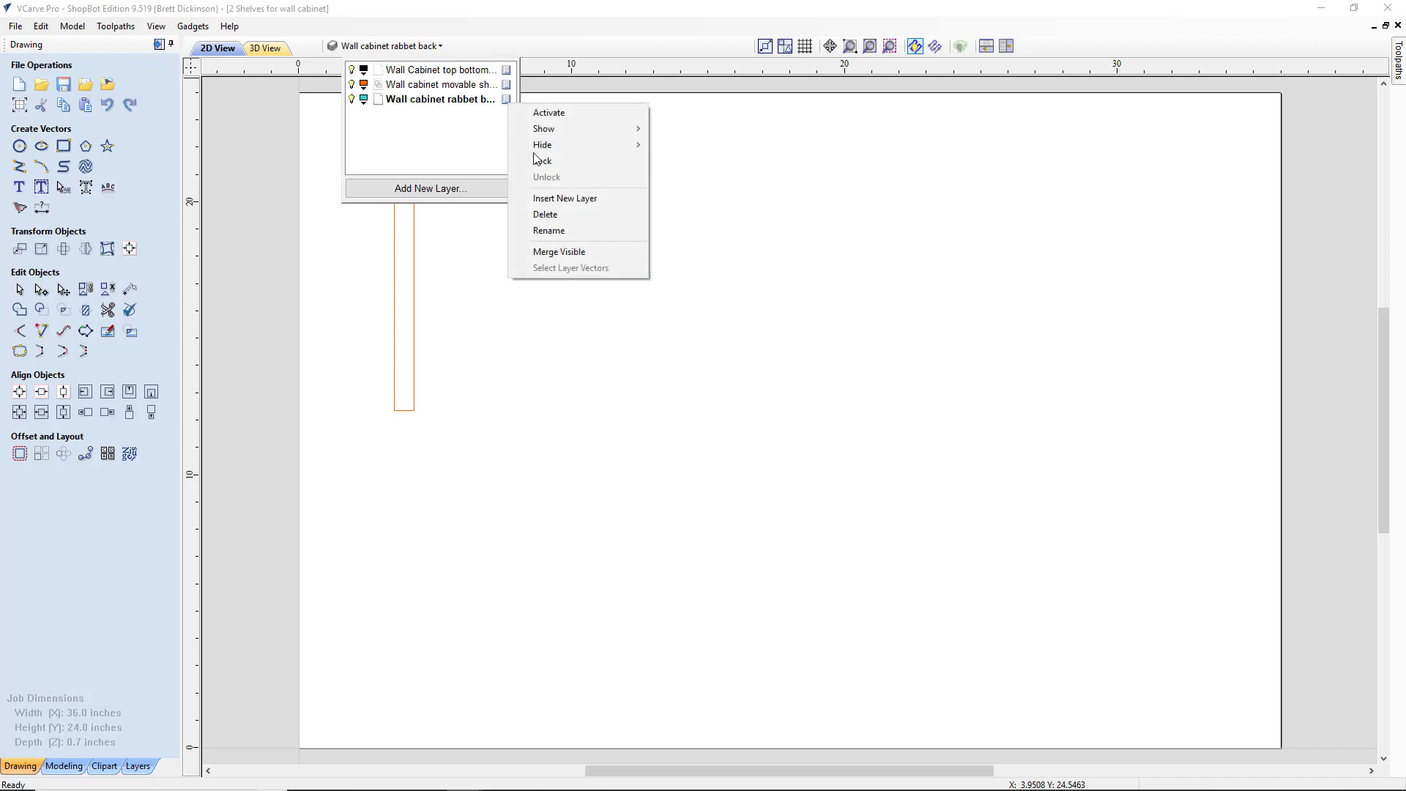
click(573, 210)
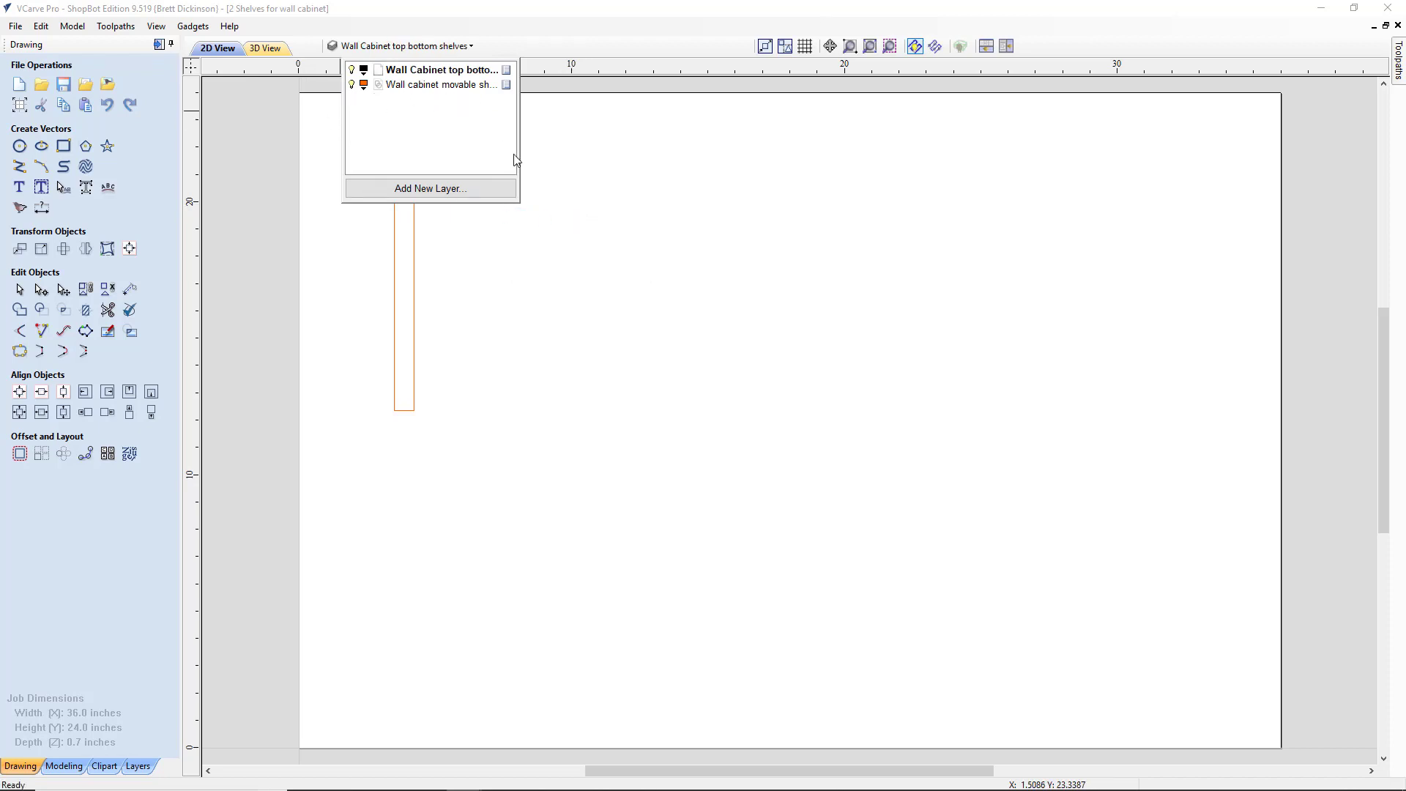
Step: Start Set Size on the remaining strip, anchor it at its lower-left corner and unlink the width from the height
click(414, 199)
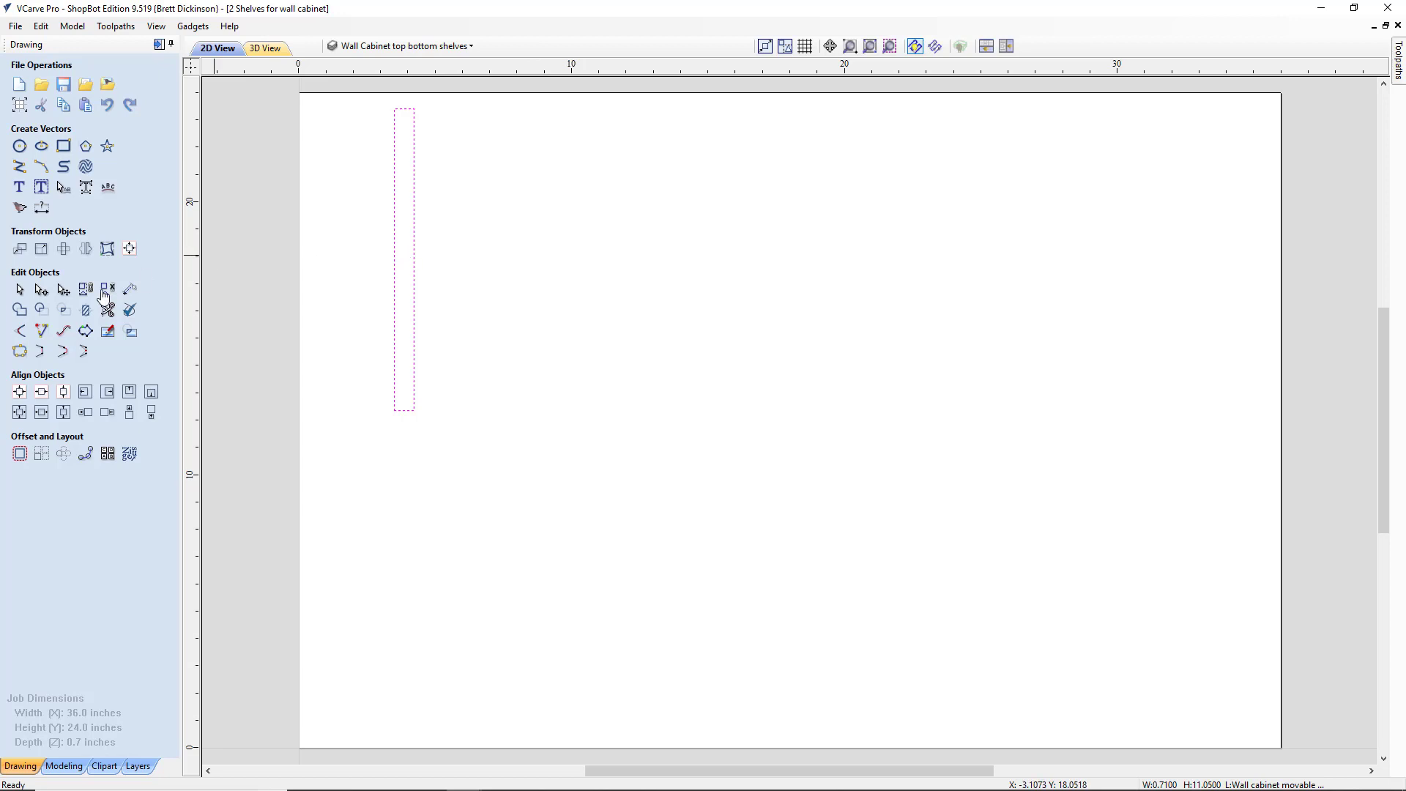
click(42, 249)
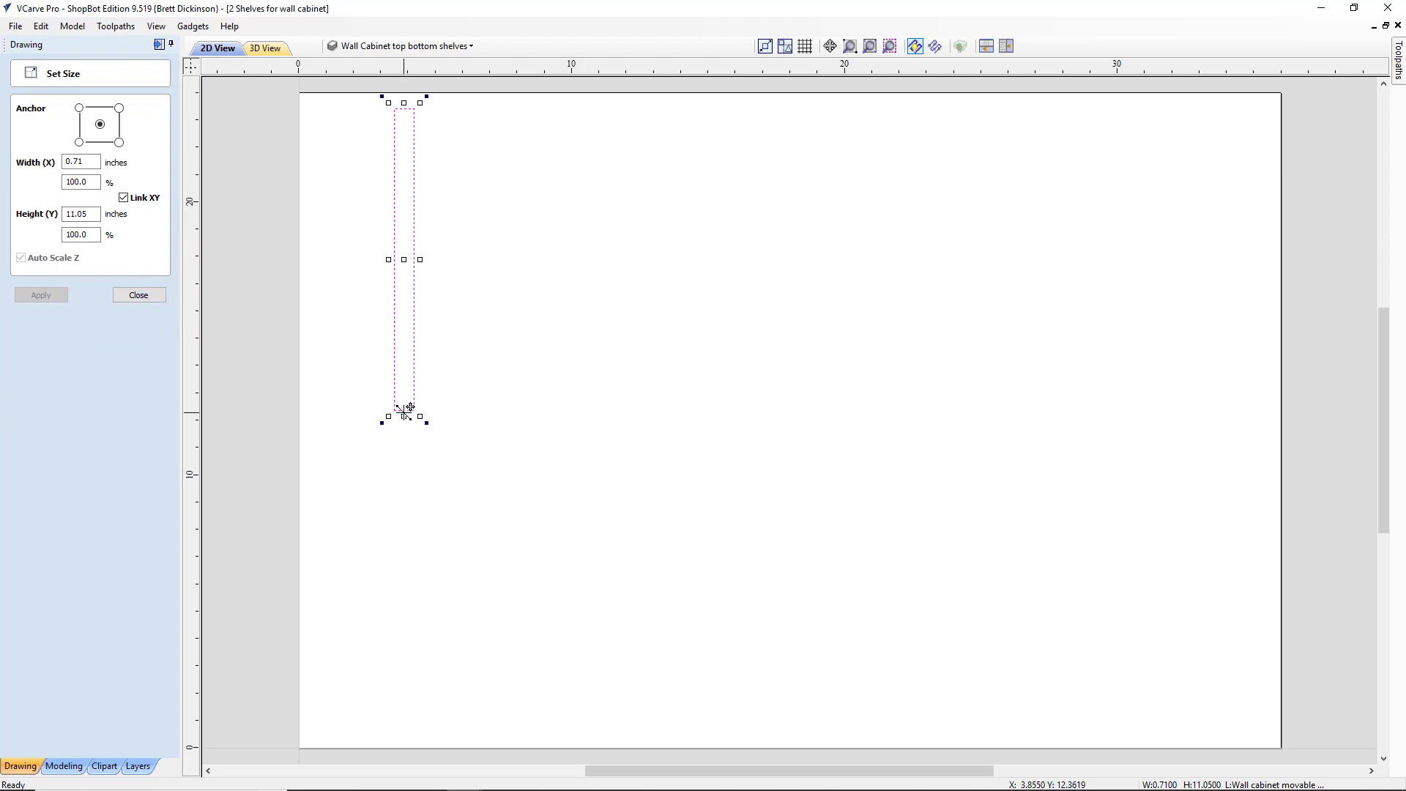
click(80, 142)
double_click(95, 161)
text(15)
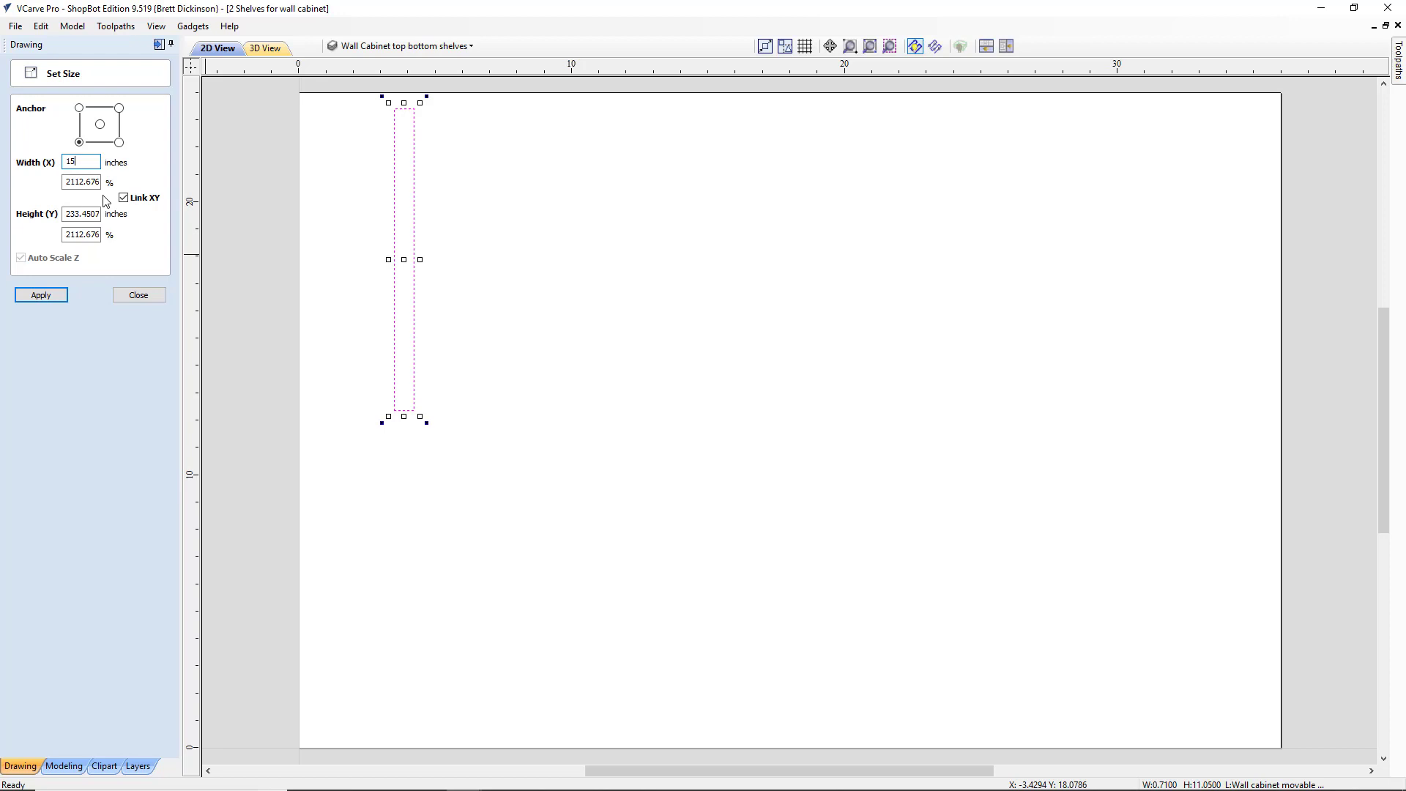
click(123, 197)
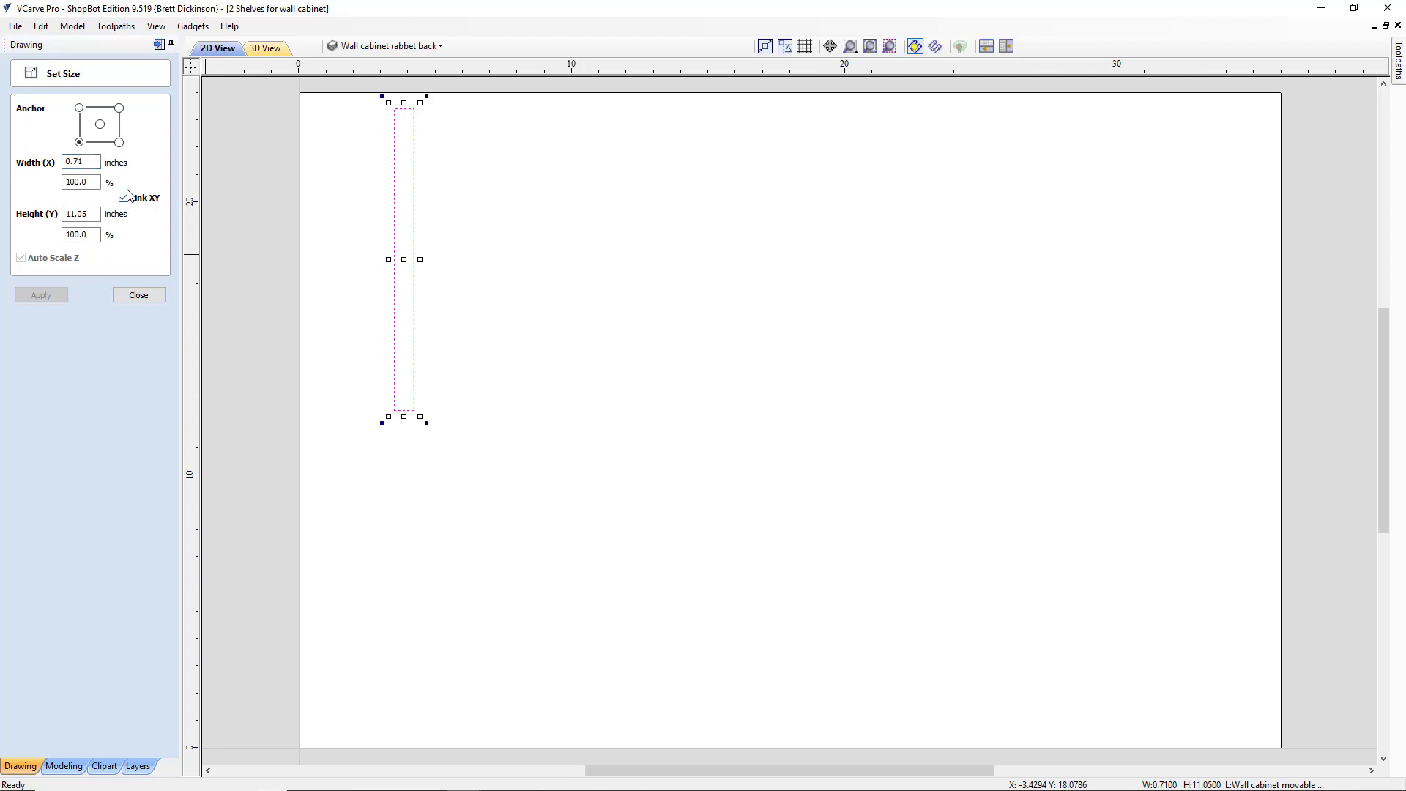
Step: Set the strip's width to 15 inches, keeping its height, and finish resizing
click(95, 161)
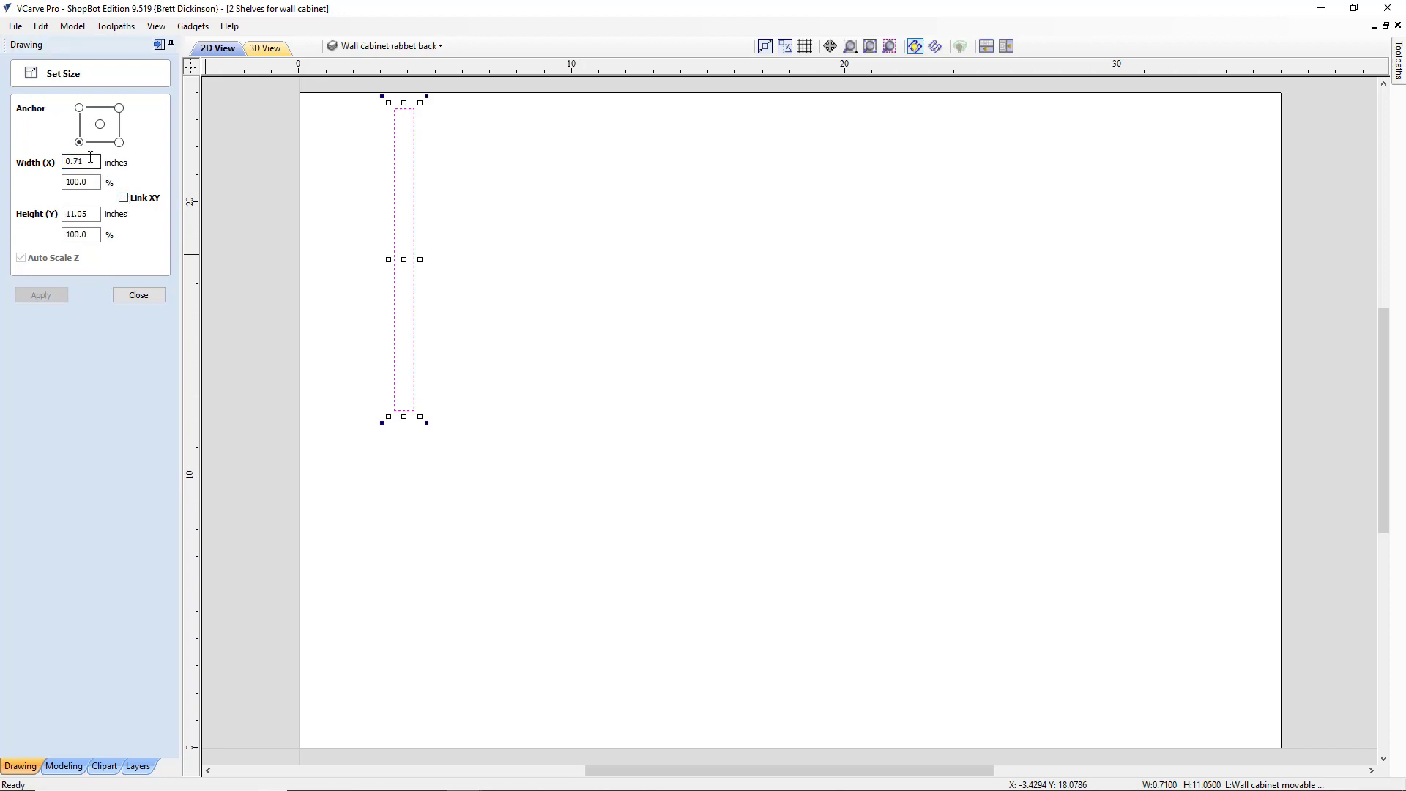
drag(95, 161, 2, 160)
text(15)
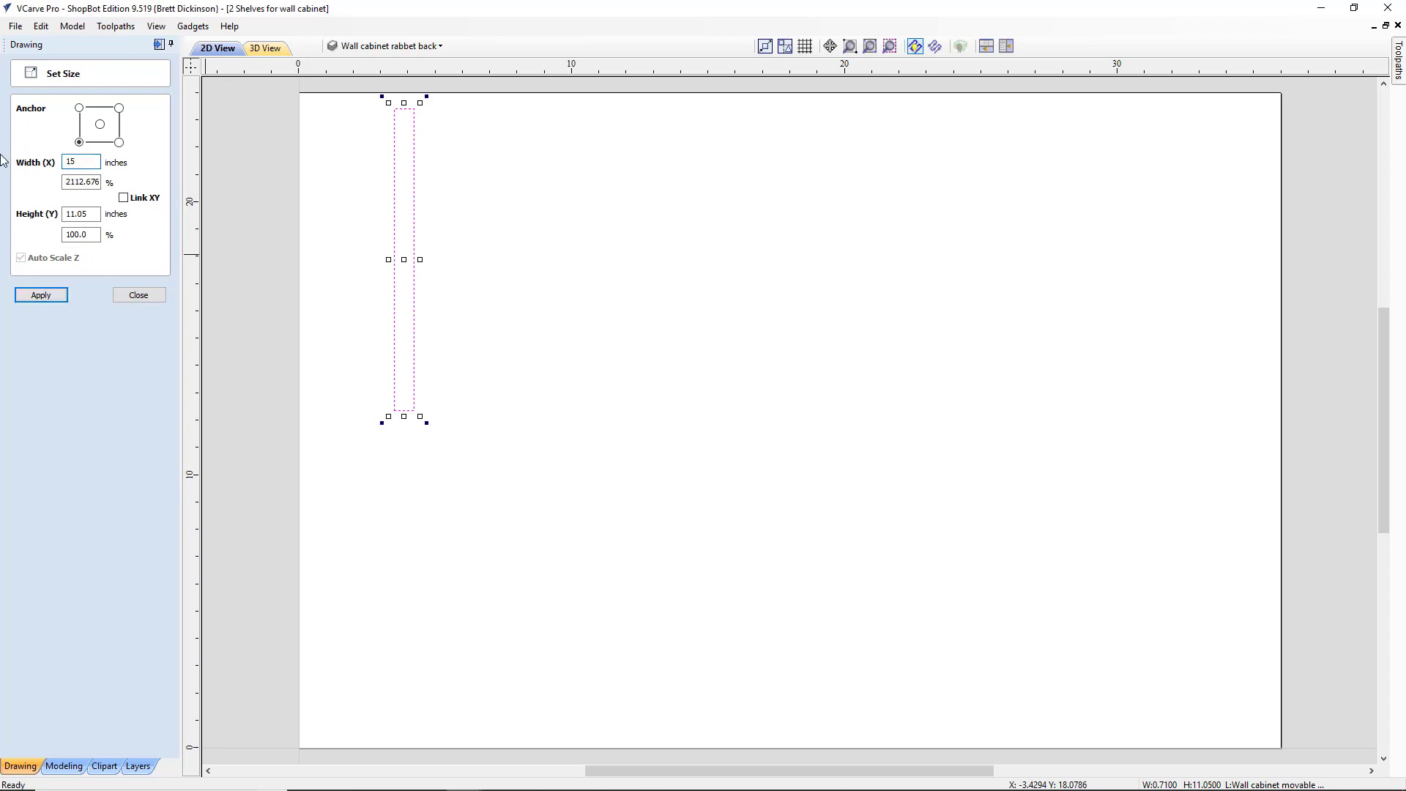
key(Return)
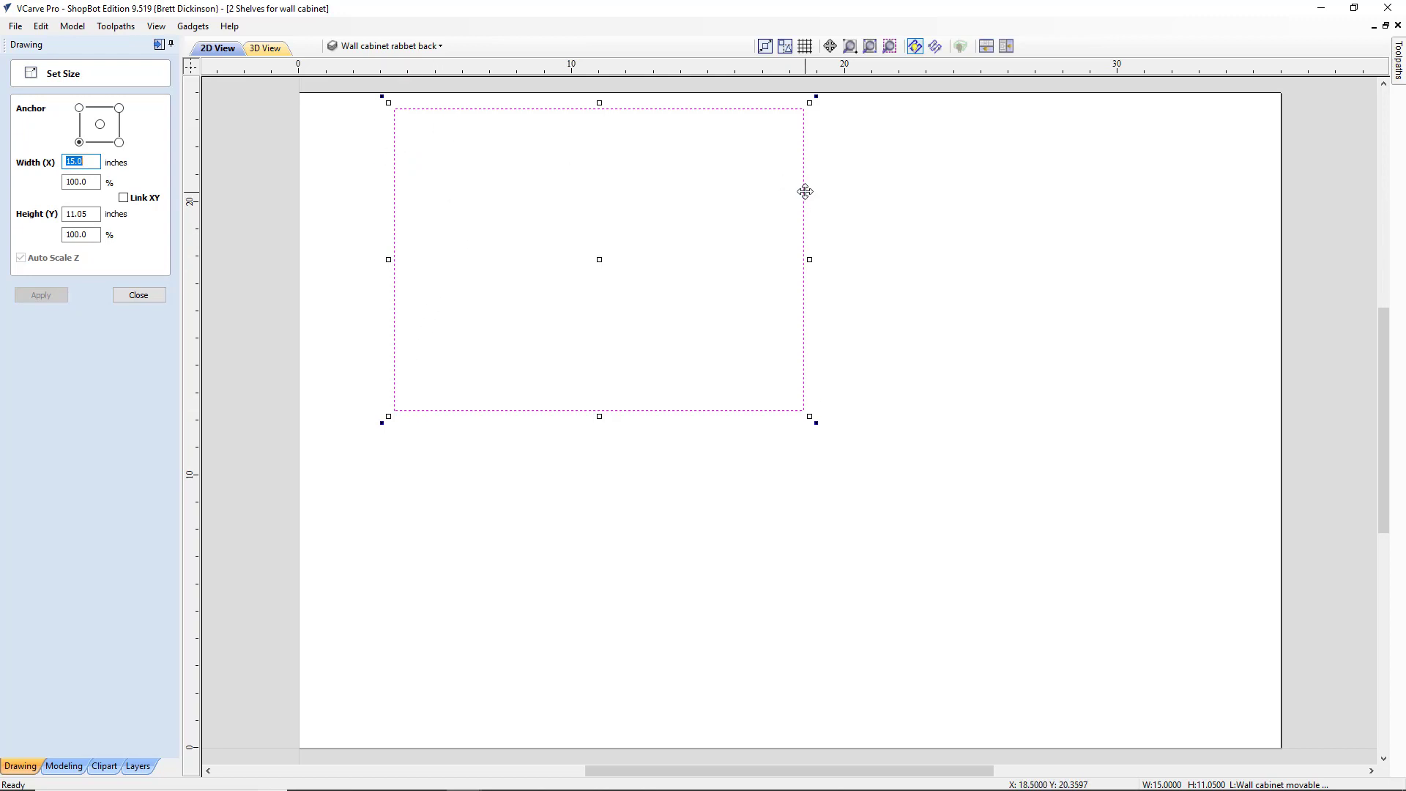
click(151, 295)
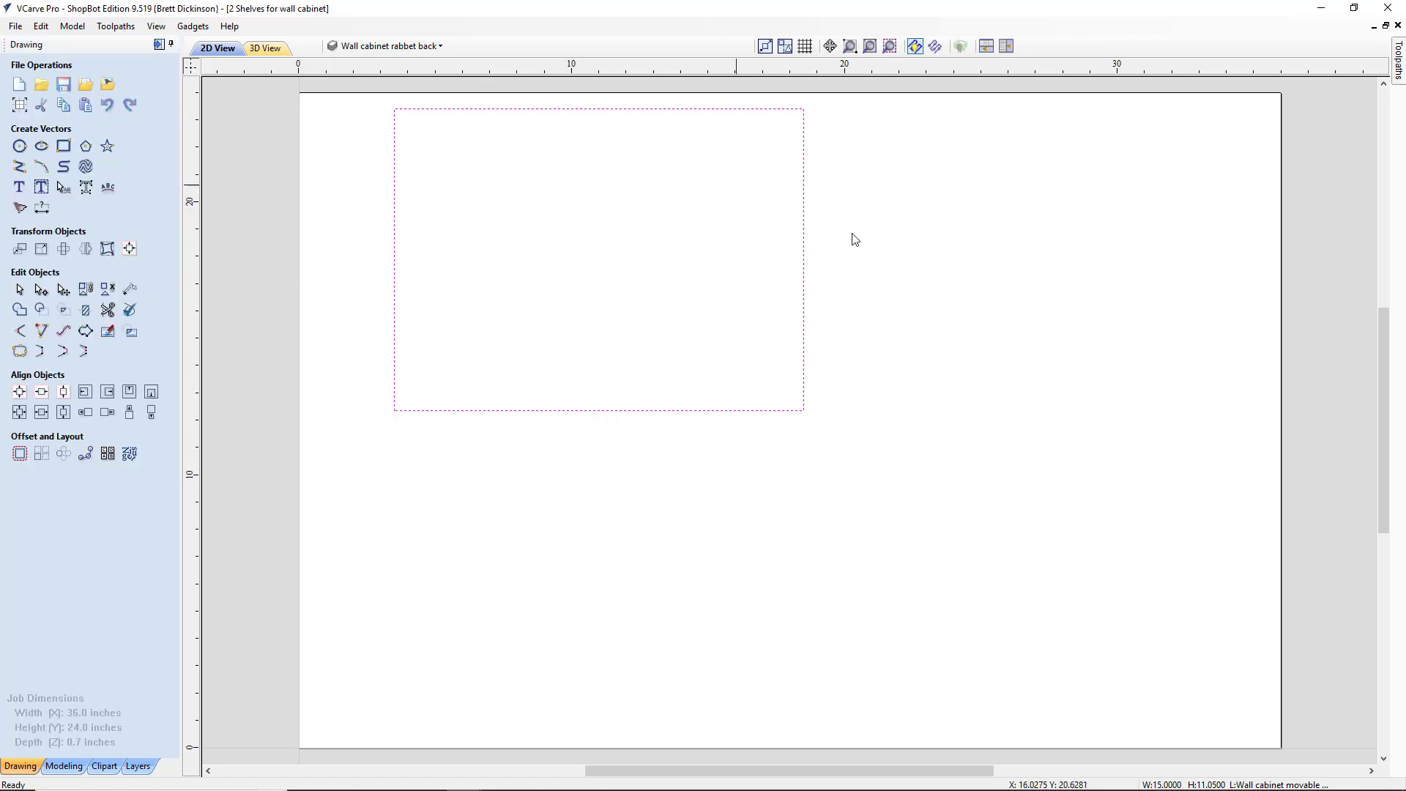
Step: Copy the resized shelf rectangle to the Wall Cabinet top bottom shelves layer
right_click(804, 251)
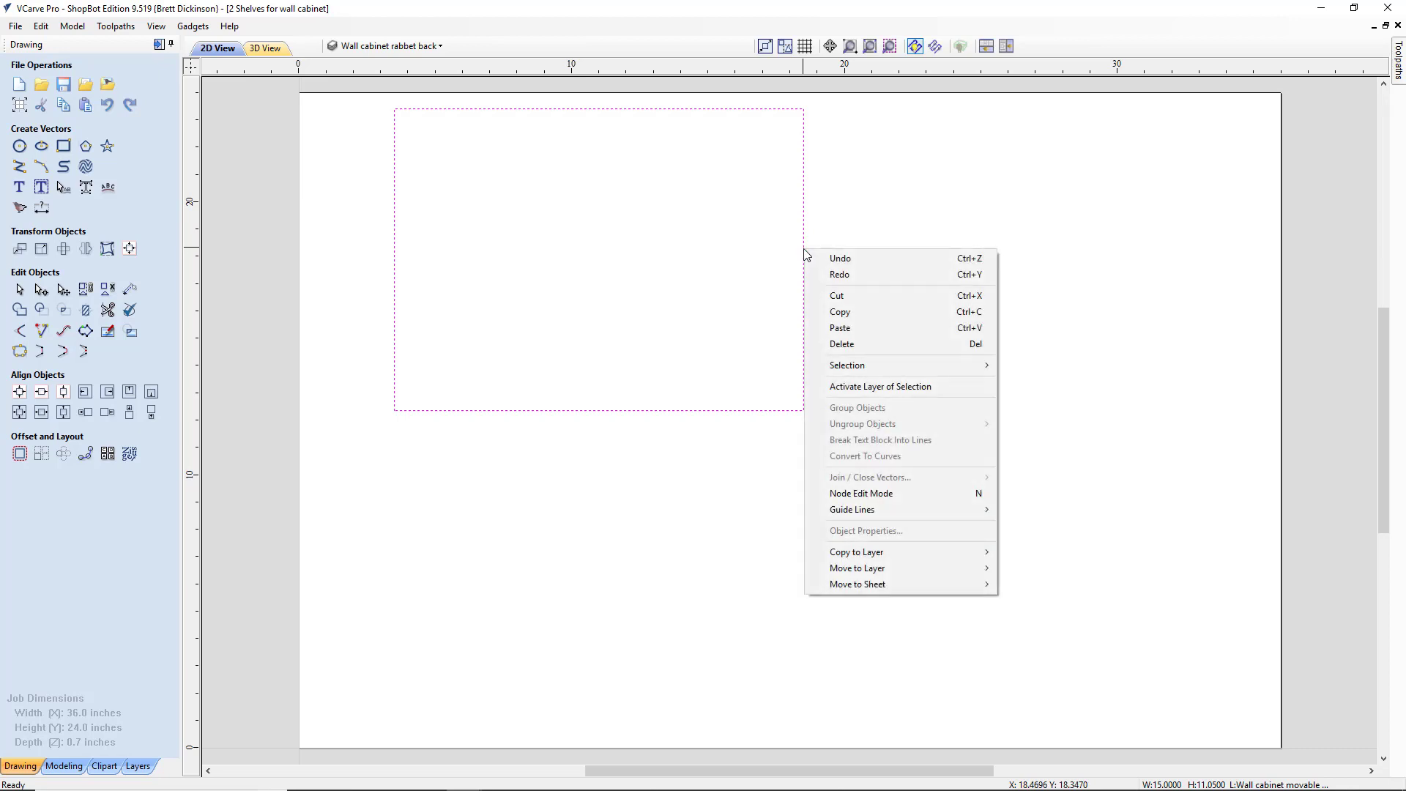
mouse_move(914, 551)
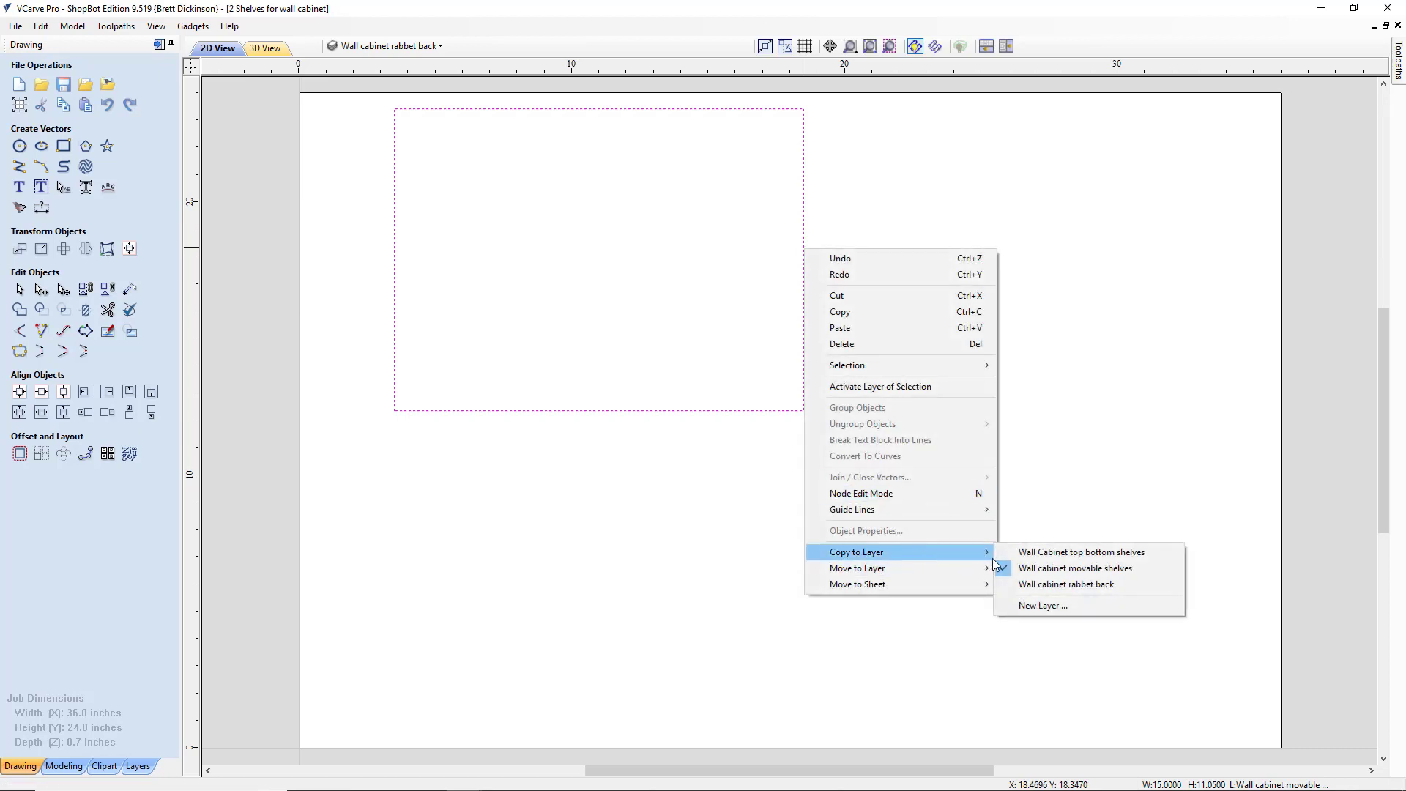
click(1035, 553)
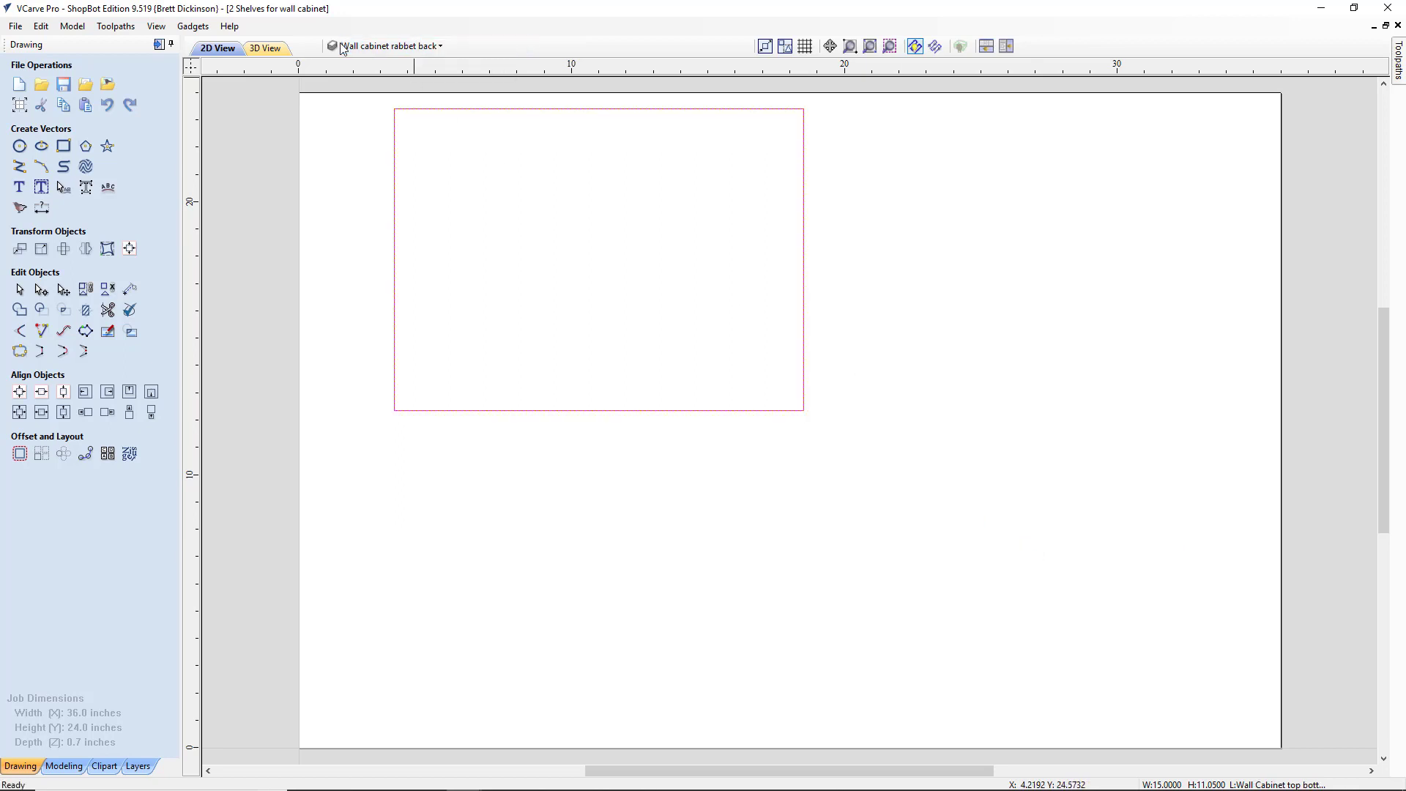
Step: Delete the unused Wall cabinet rabbet back layer from the layer list
click(439, 46)
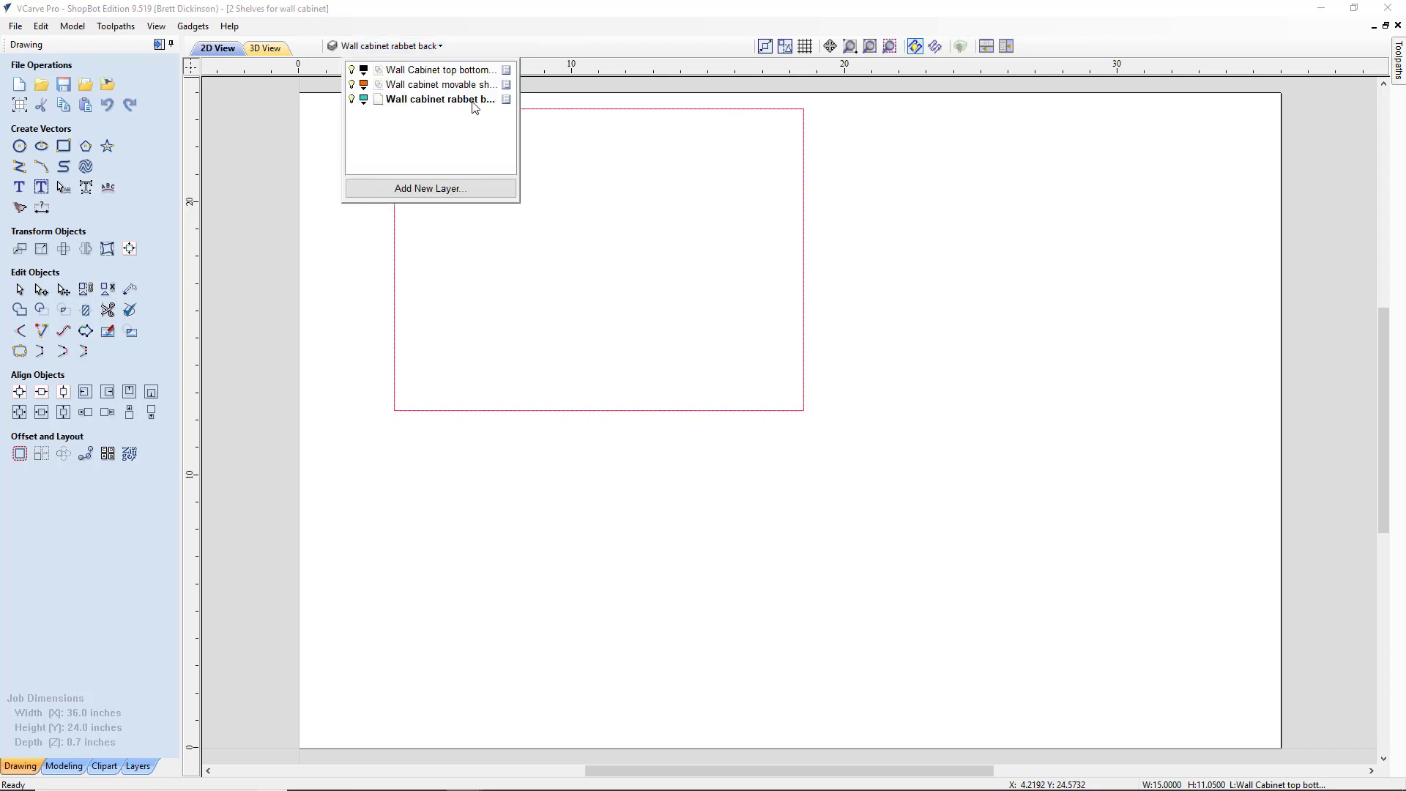
right_click(508, 100)
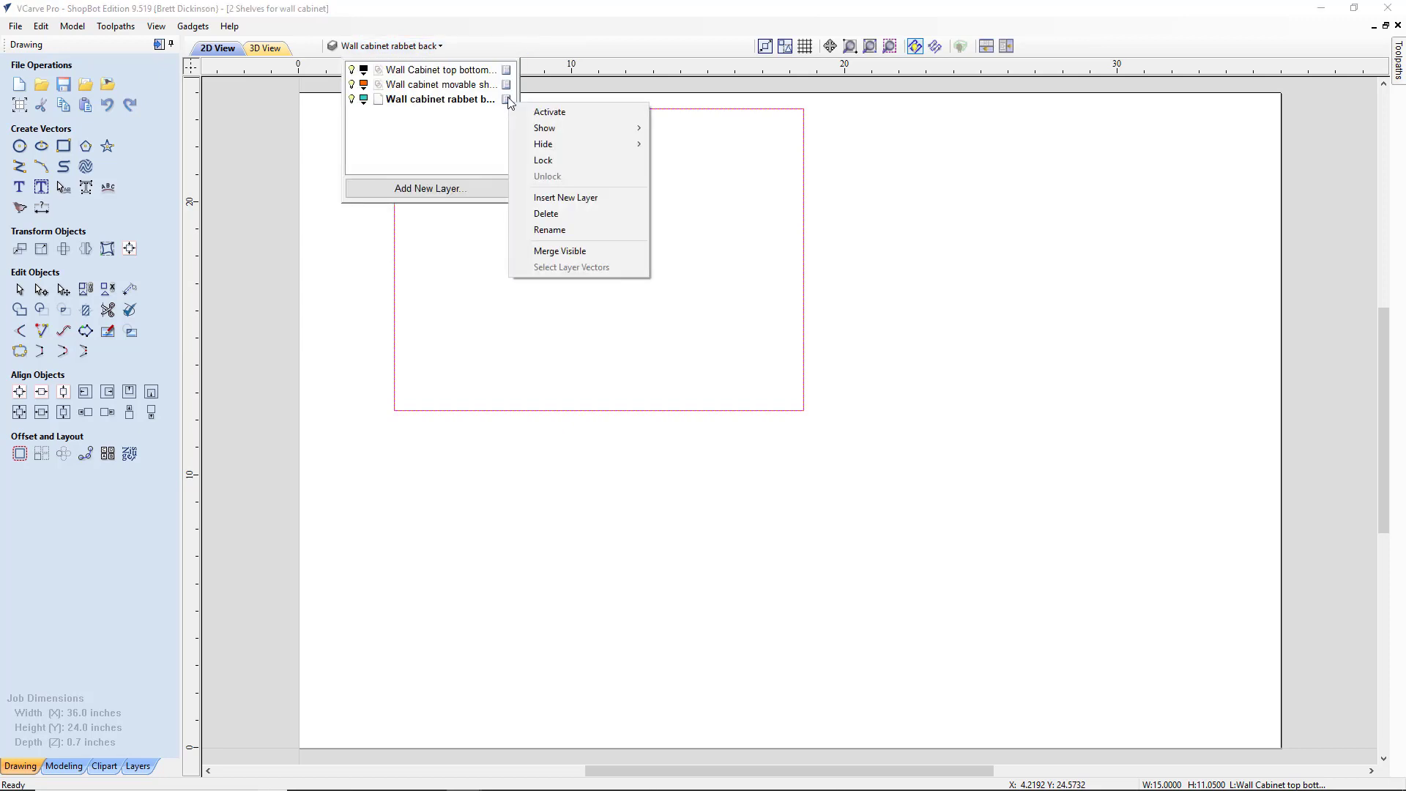
click(508, 98)
click(508, 98)
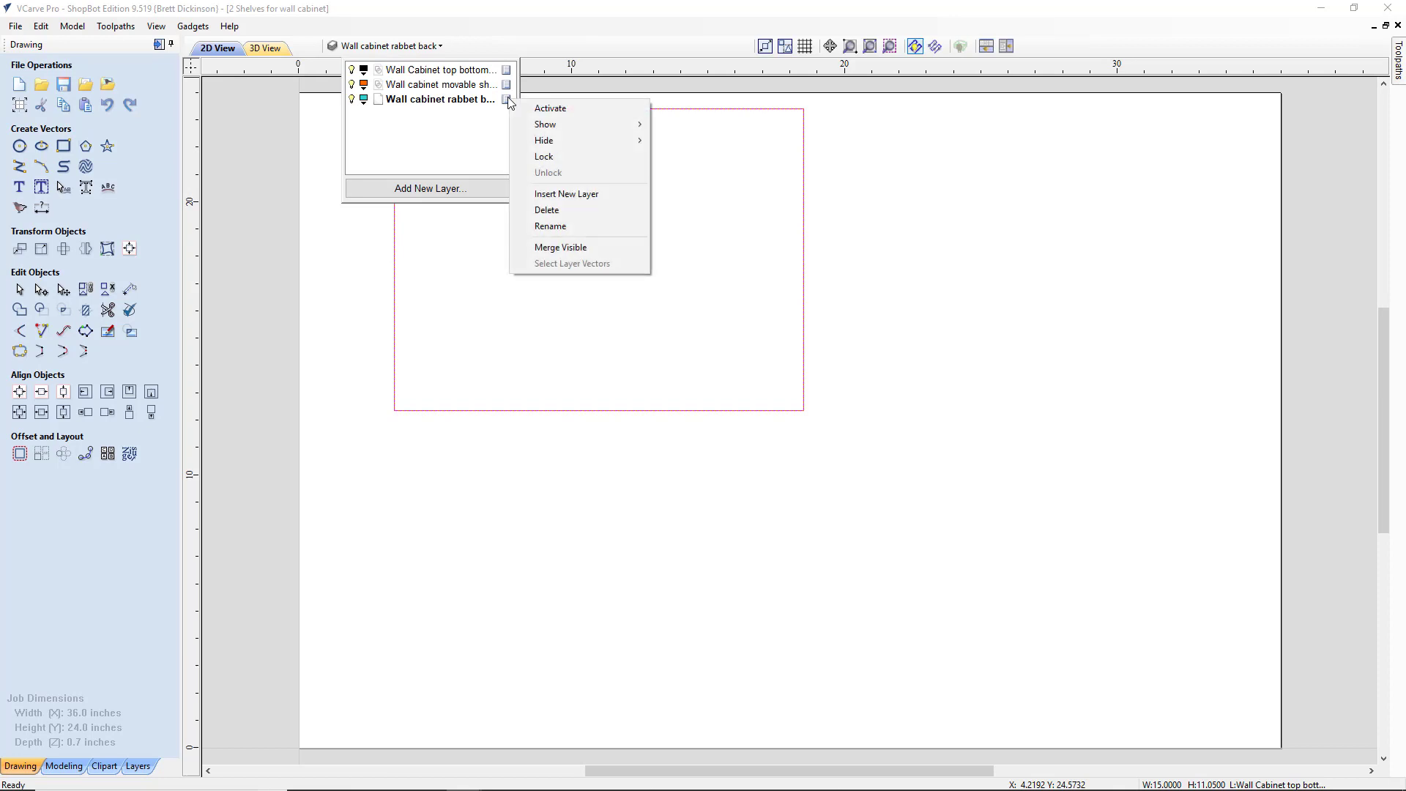
click(556, 206)
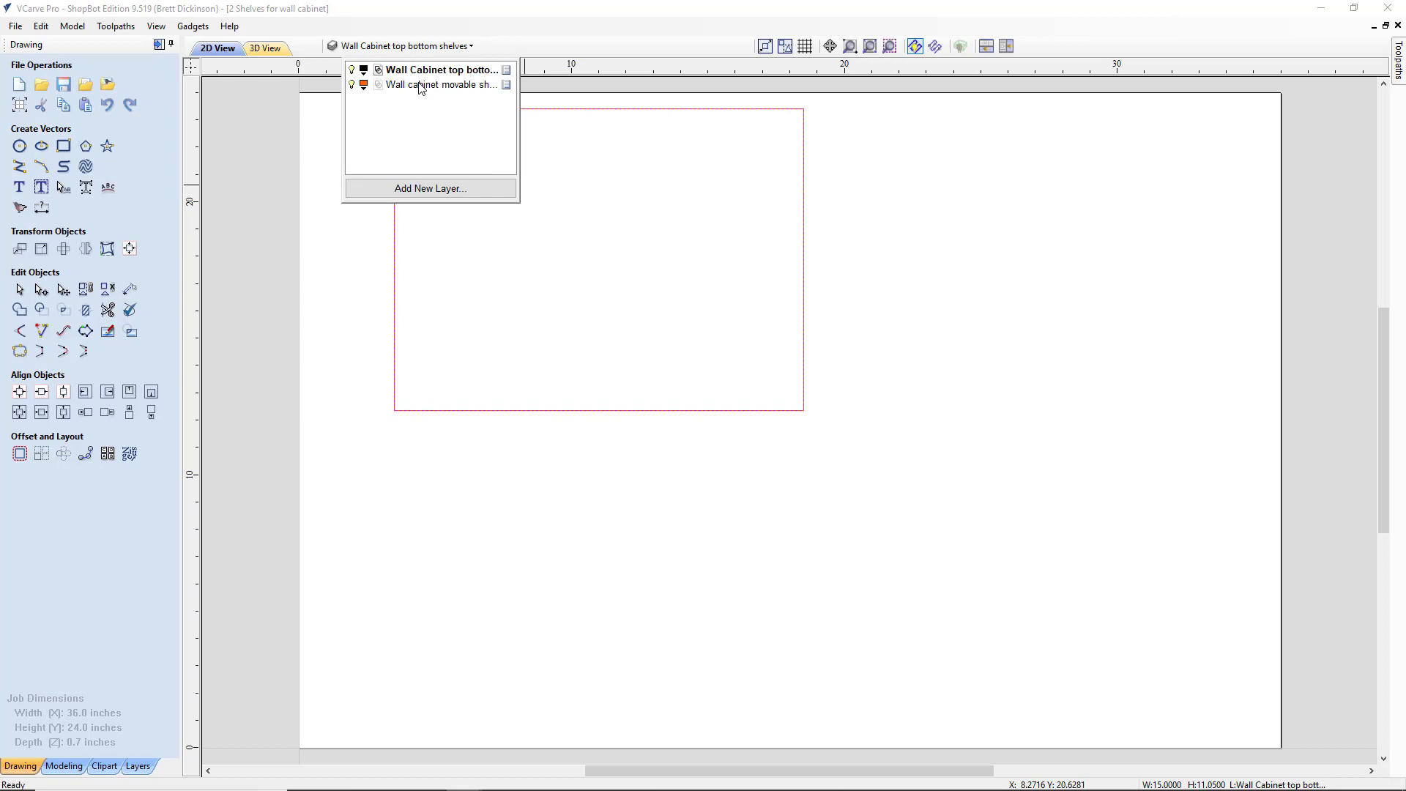
Step: Move the movable shelf rectangle straight down until it sits just below the top and bottom shelf rectangle, leaving a small gap
click(605, 153)
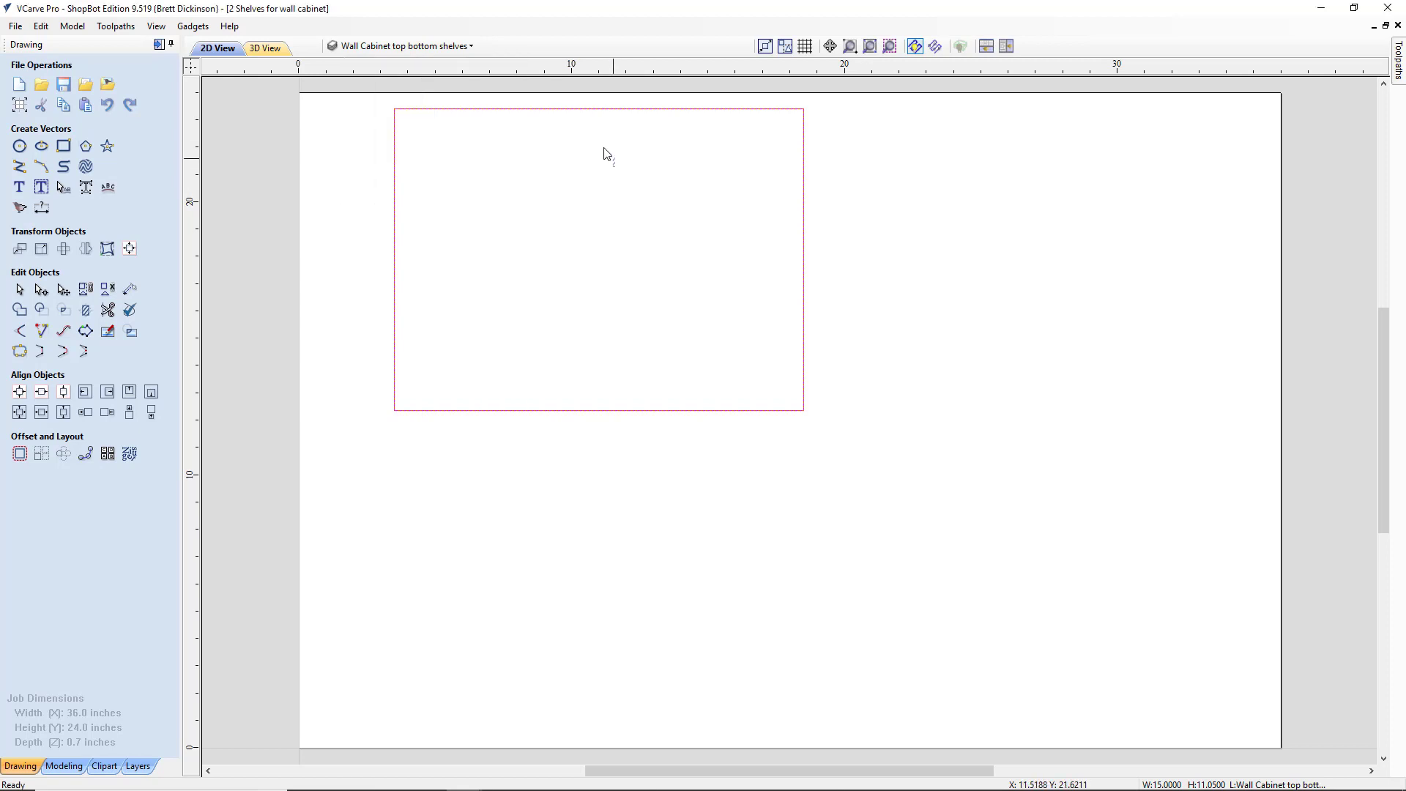
click(587, 411)
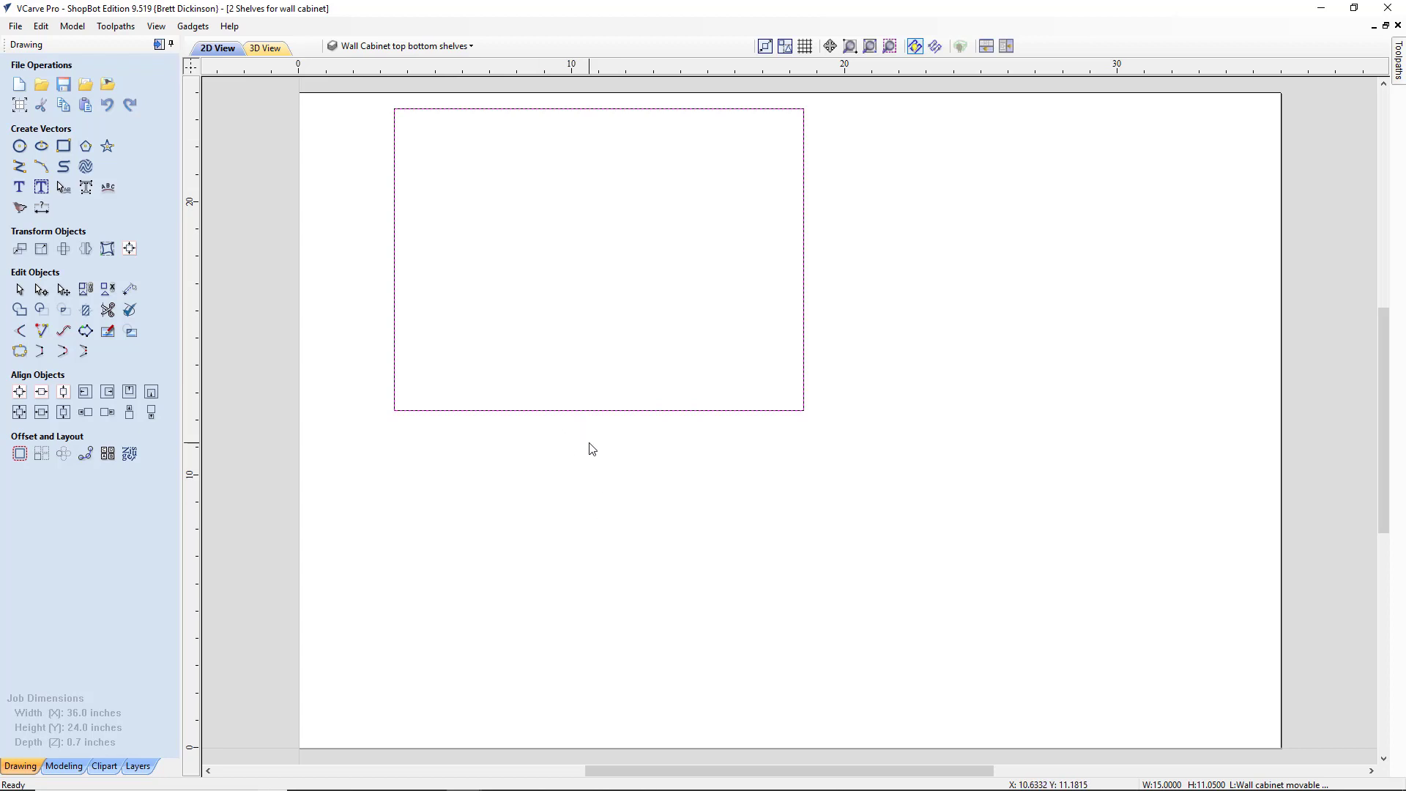
scroll(612, 461, up, 2)
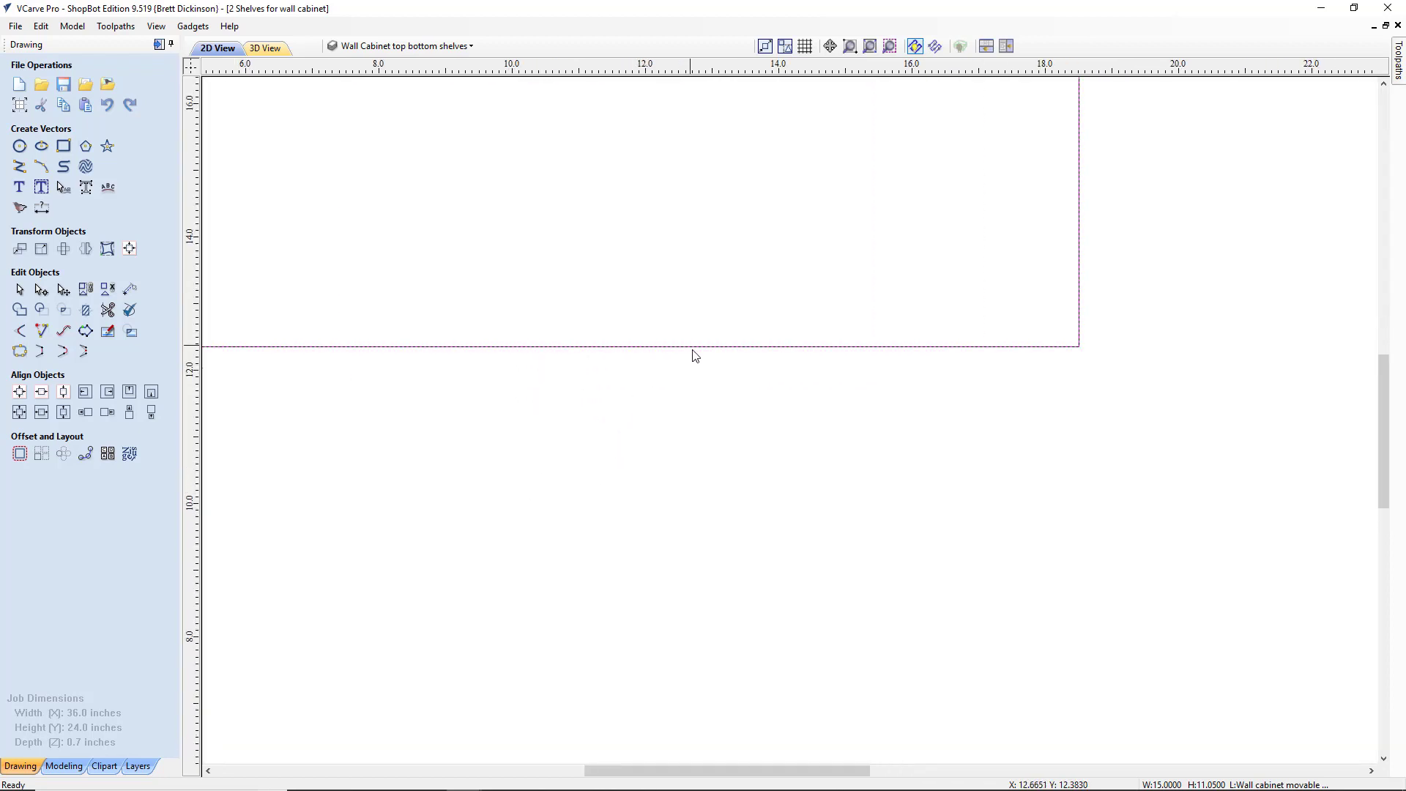
scroll(699, 374, down, 2)
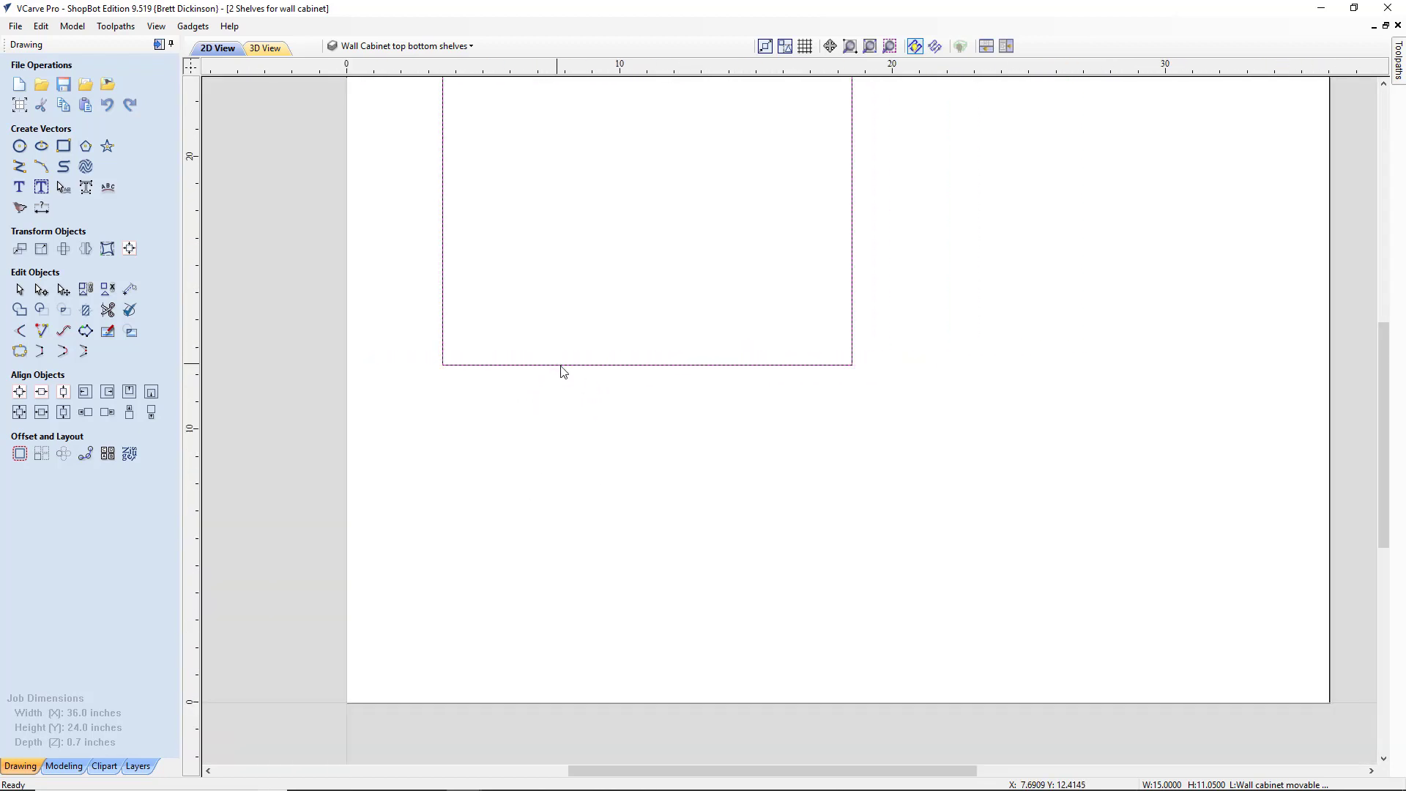
scroll(562, 372, down, 1)
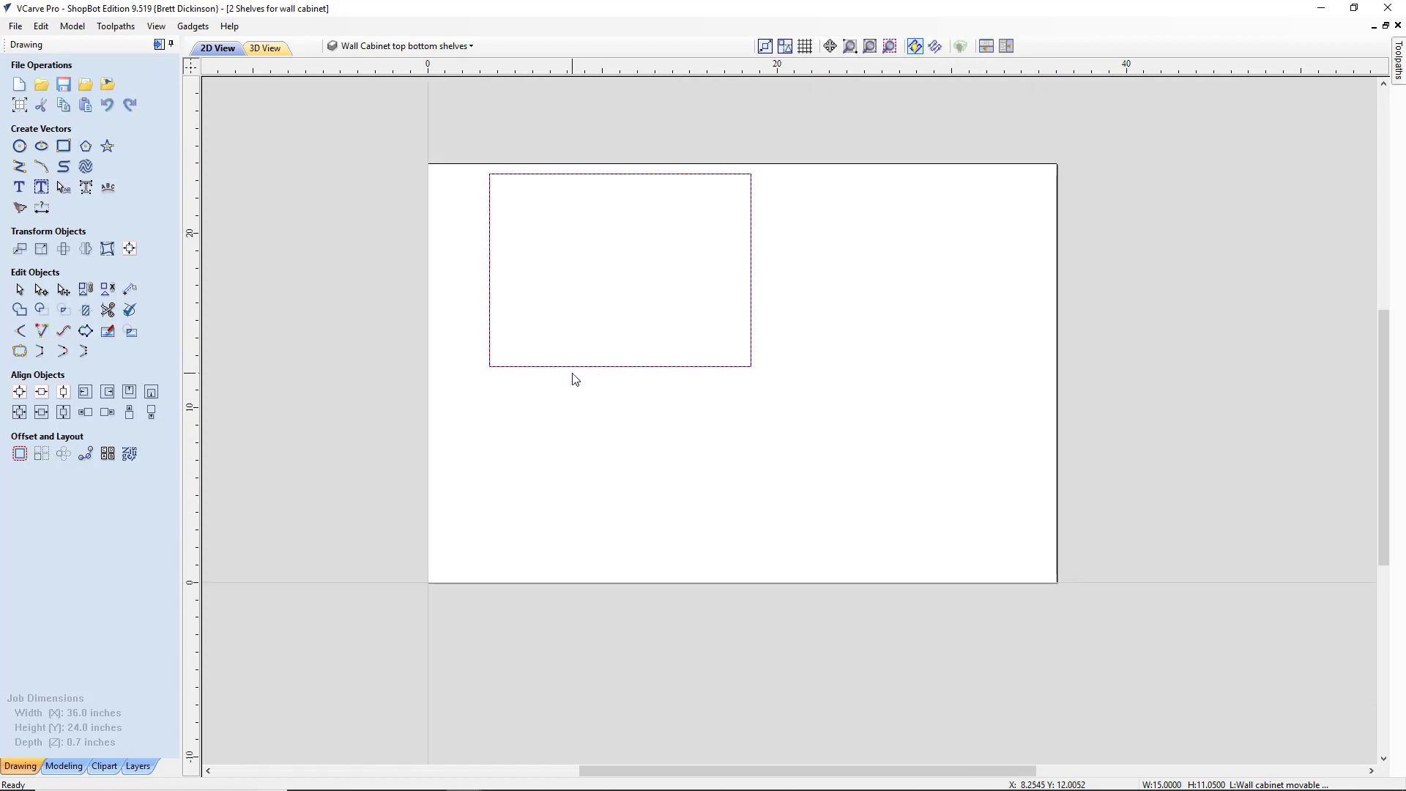
click(575, 367)
key(Down)
key(Down)
key(Down)
key(Down)
key(Down)
key(Down)
key(Down)
key(Down)
key(Down)
key(Down)
key(Down)
key(Down)
key(Down)
key(Down)
key(Down)
key(Down)
key(Down)
key(Down)
key(Down)
key(Down)
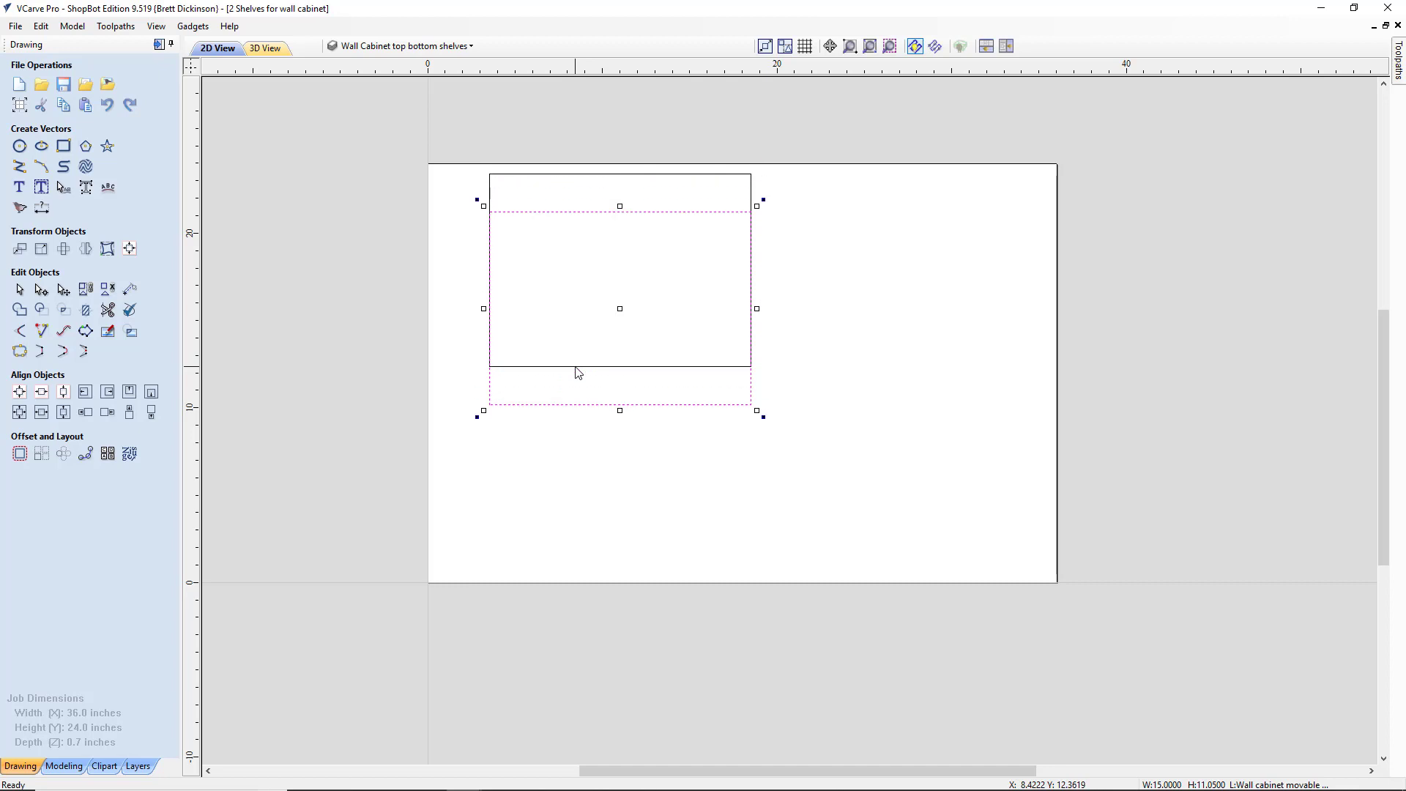
key(Down)
key(Down)
key(Down)
key(Down)
key(Down)
key(Down)
key(Down)
key(Down)
key(Down)
key(Down)
key(Down)
key(Down)
key(Down)
key(Down)
key(Down)
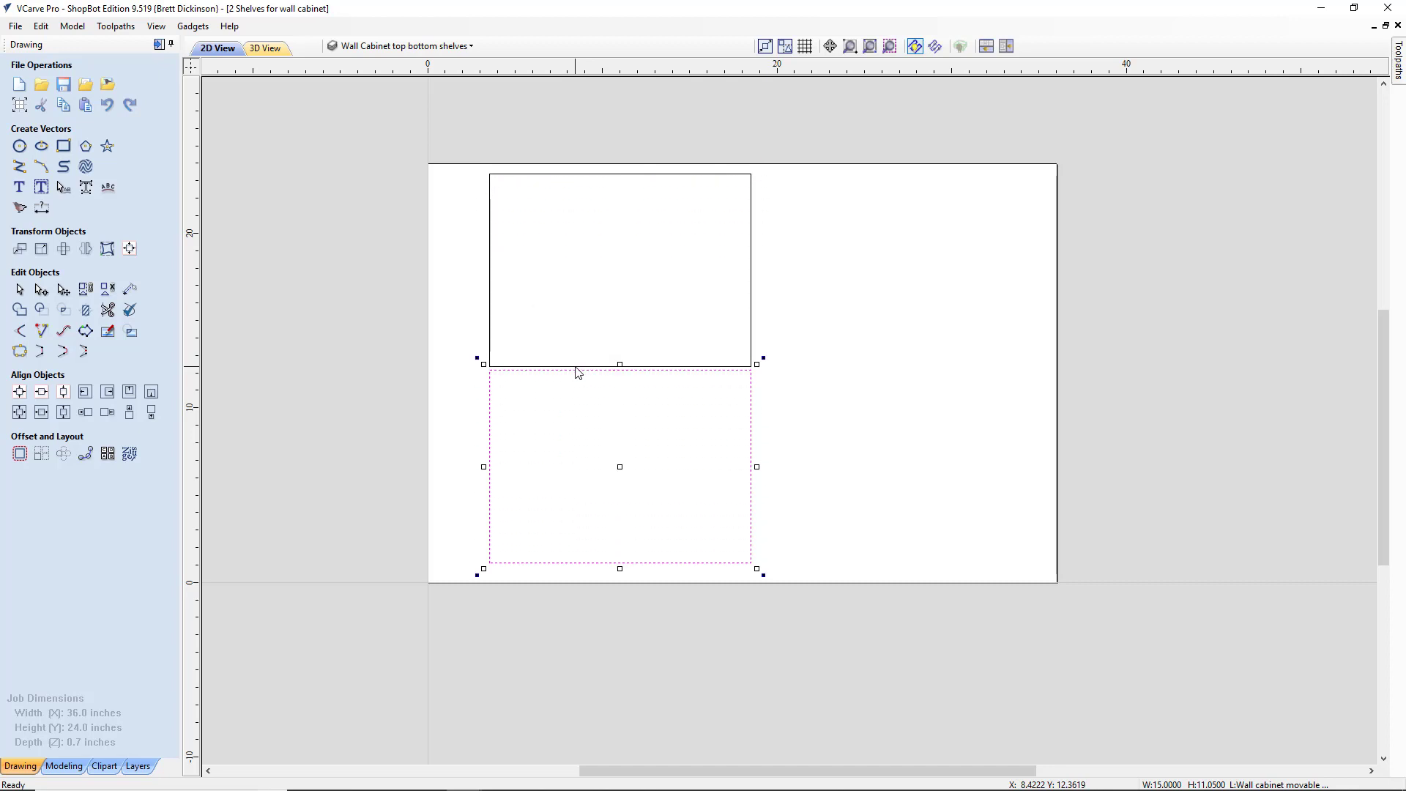
key(Down)
key(Down)
key(Down)
key(Down)
key(Down)
key(Down)
key(Down)
key(Down)
key(Down)
key(Down)
key(Down)
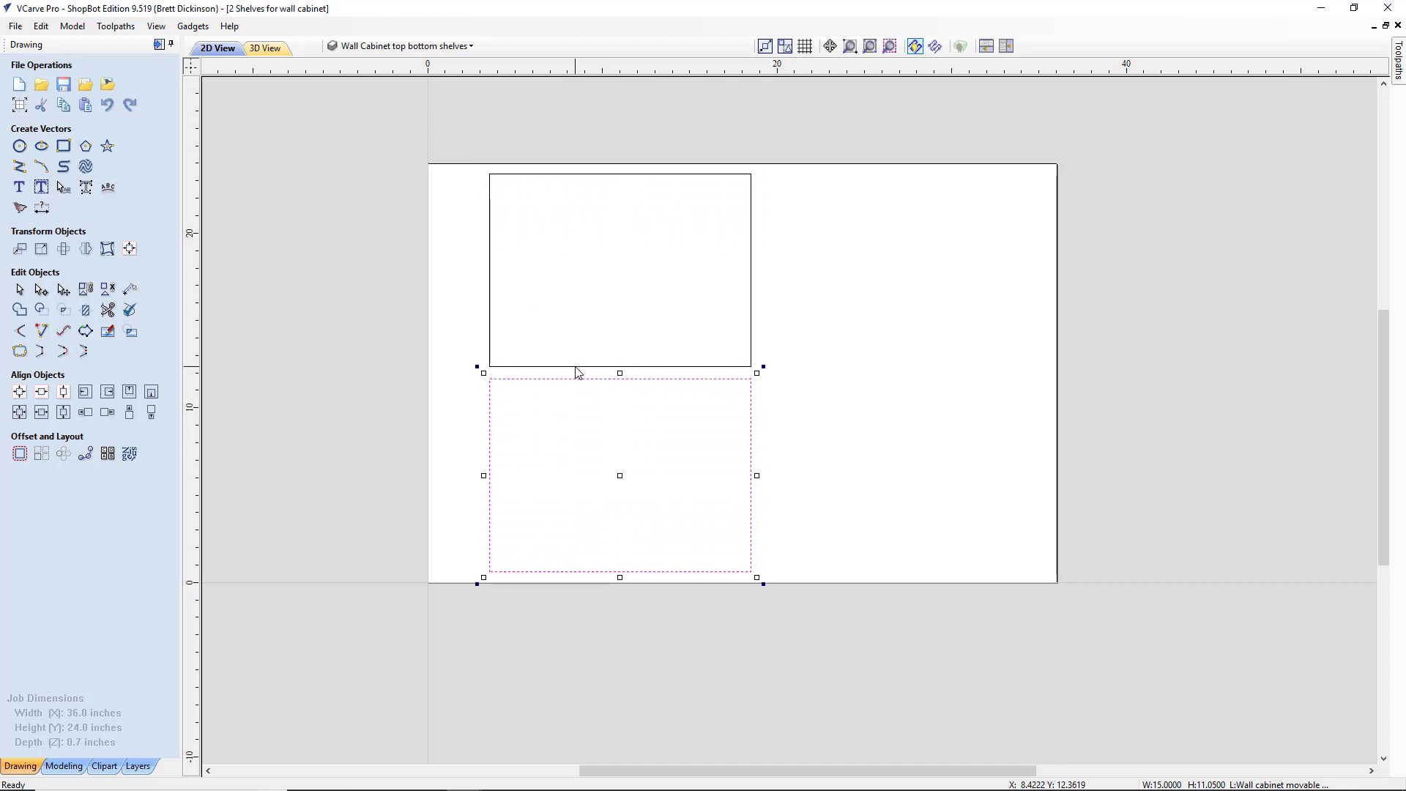
click(907, 371)
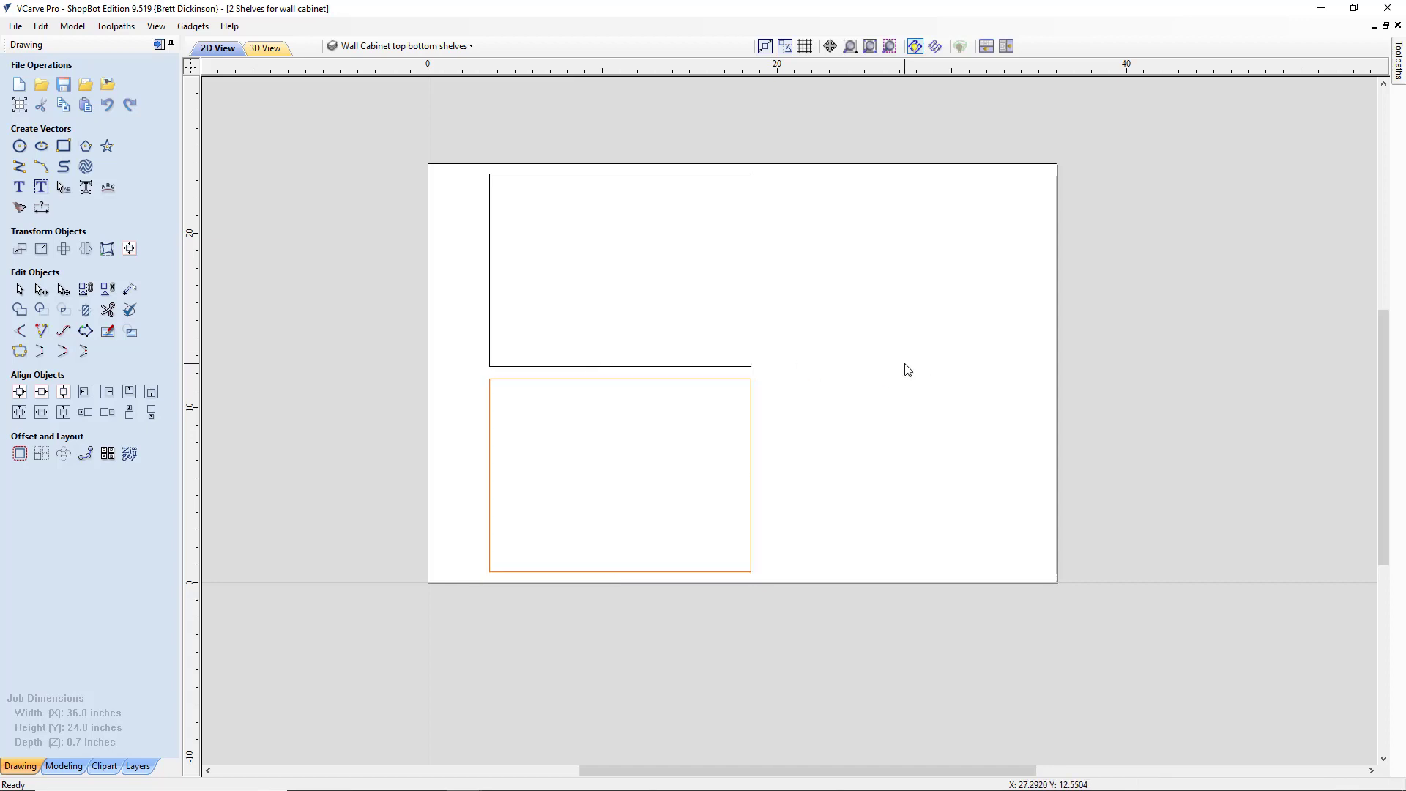
Step: Examine the full layer names in the layer list to check which layer the upper rectangle belongs to
click(471, 46)
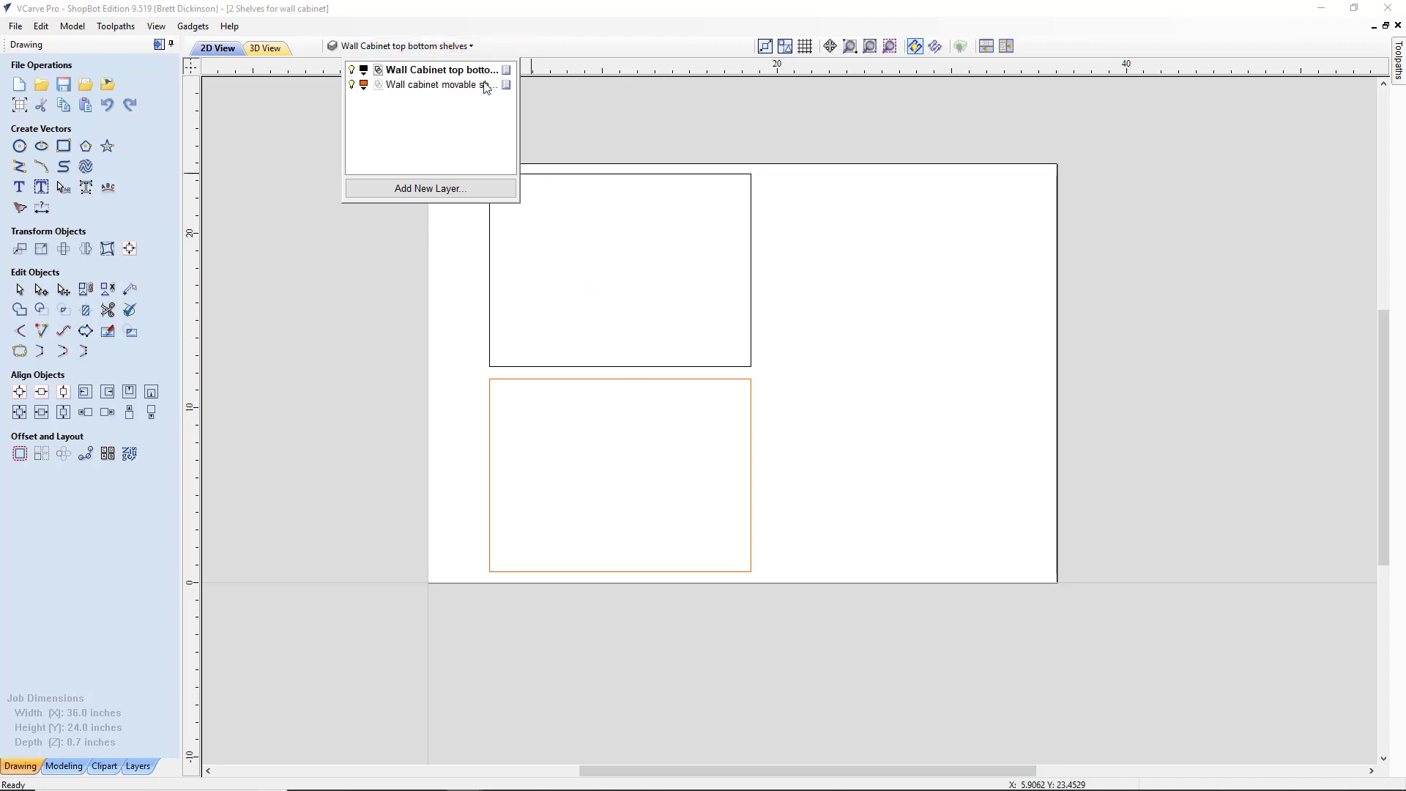
double_click(476, 70)
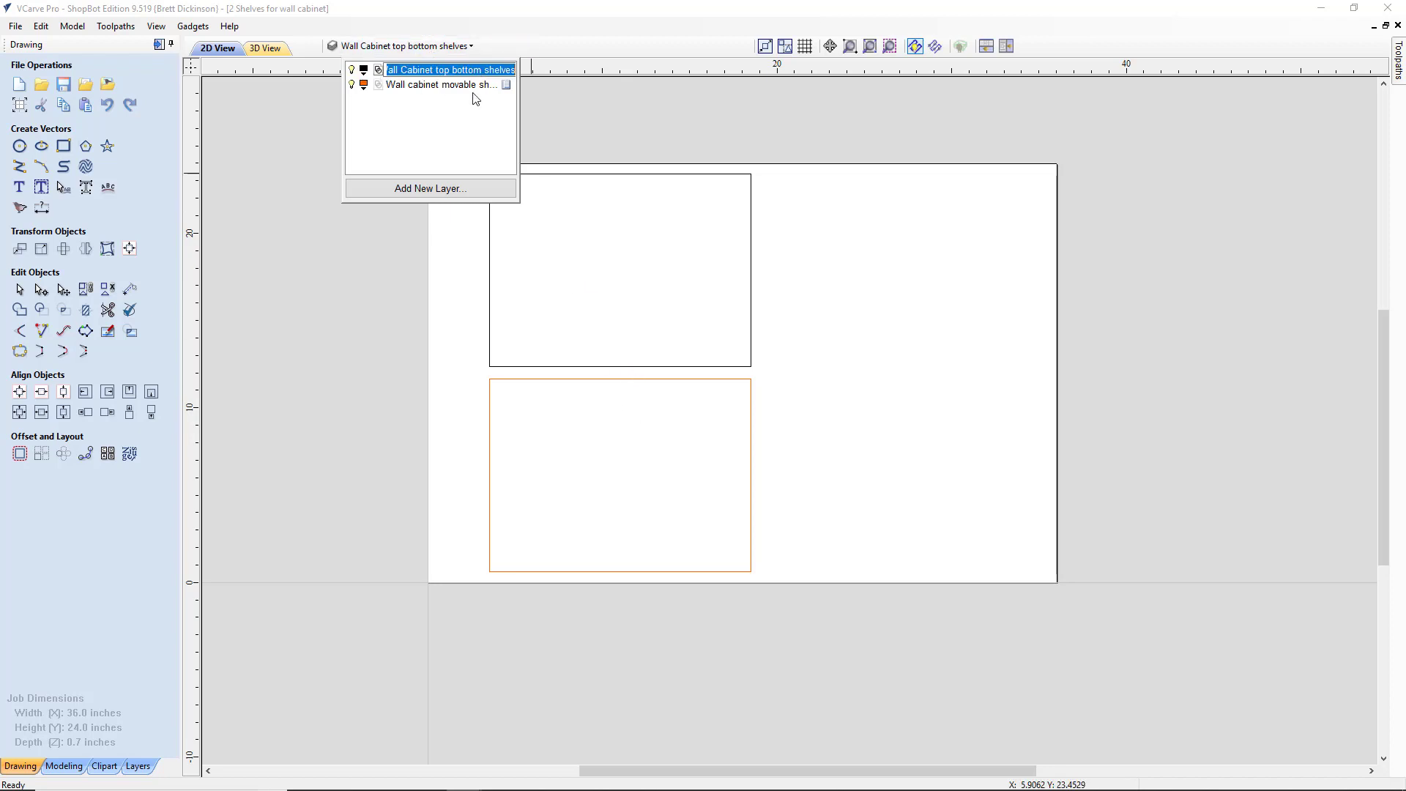
click(643, 146)
click(634, 175)
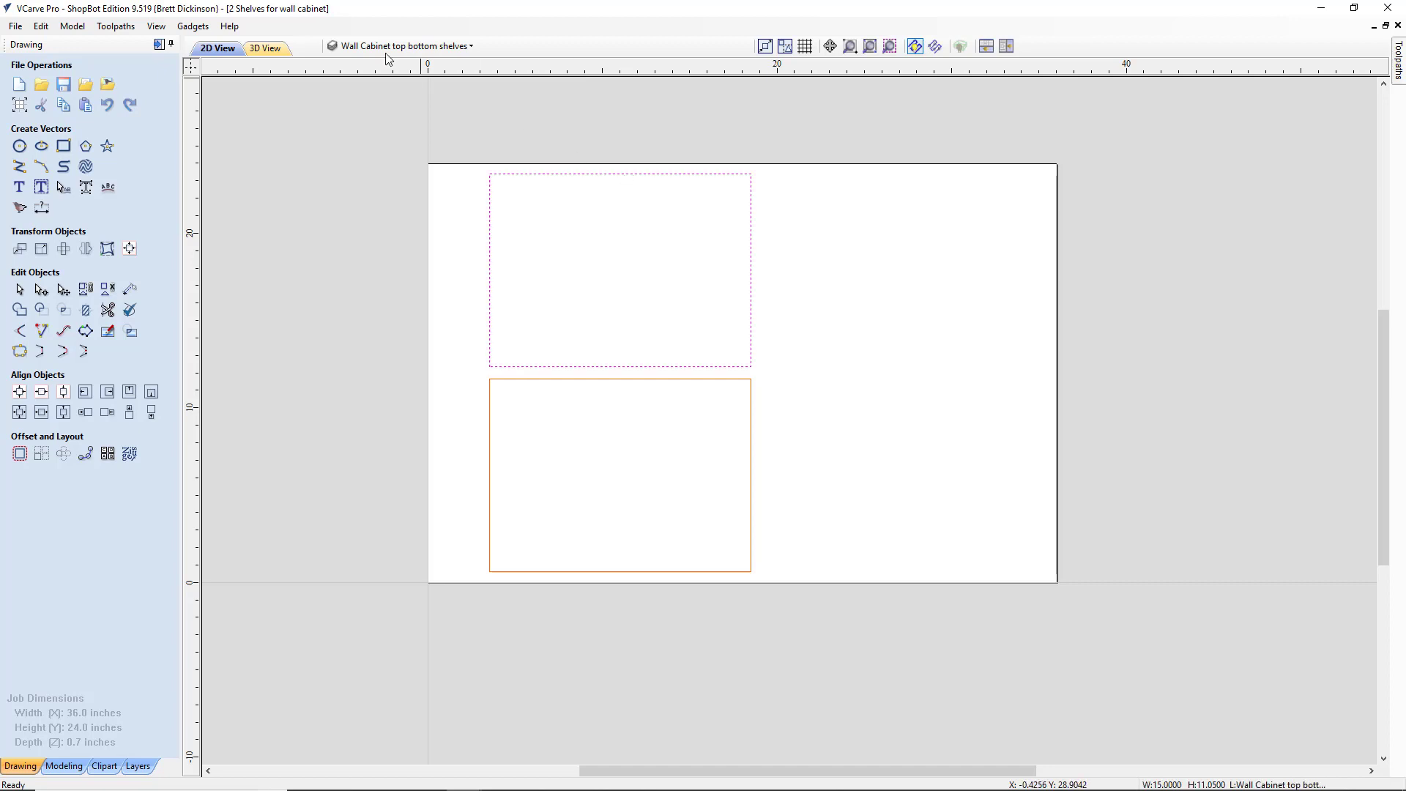
click(395, 47)
double_click(448, 70)
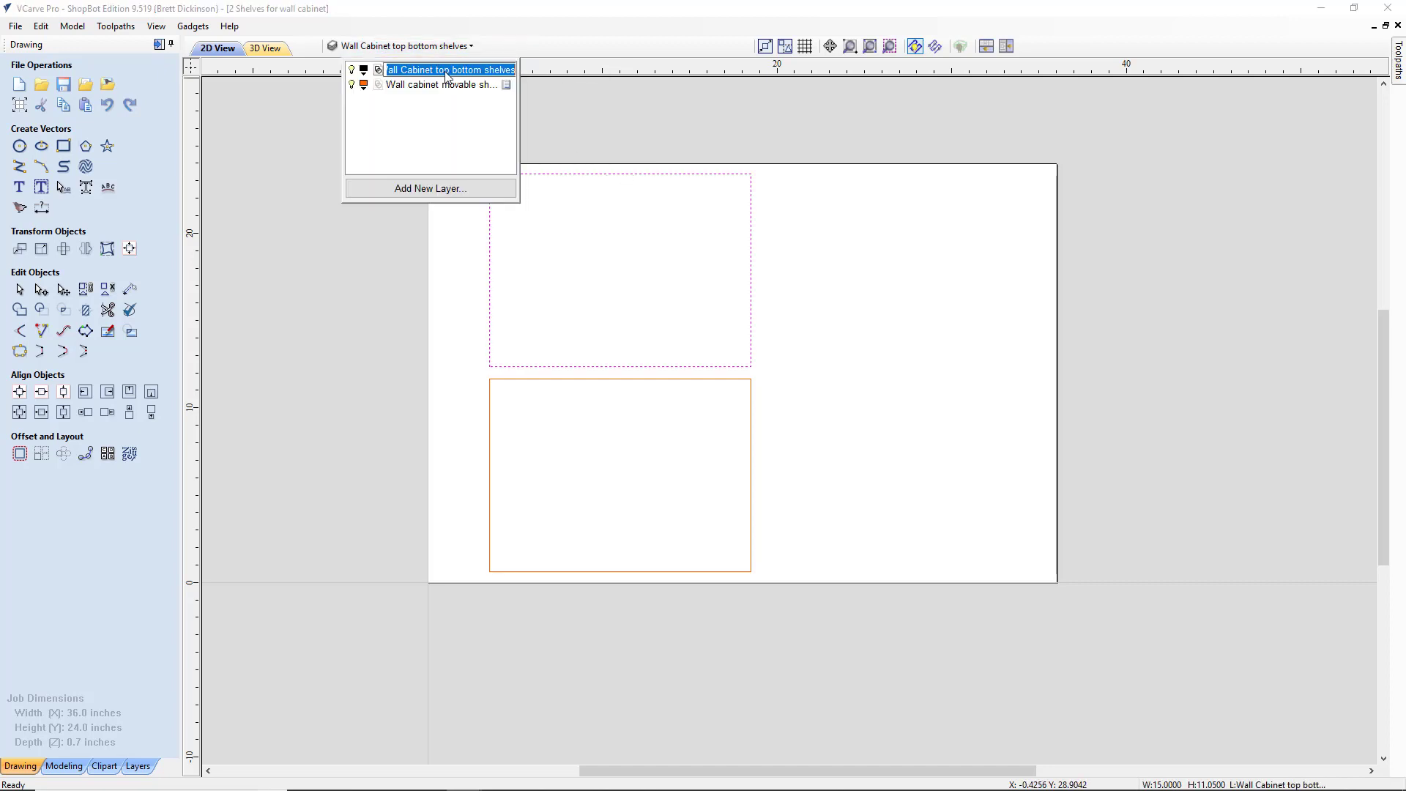
click(546, 113)
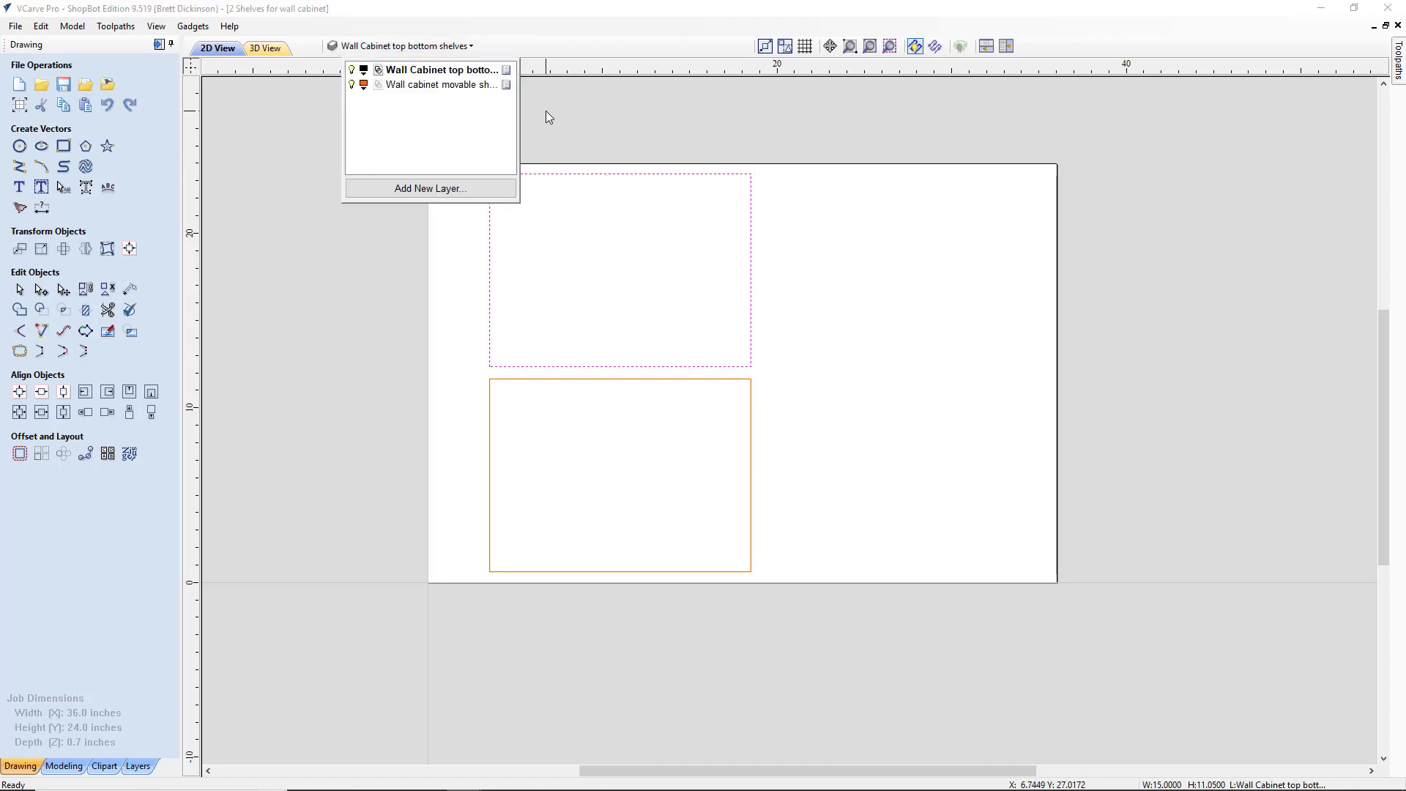
click(587, 110)
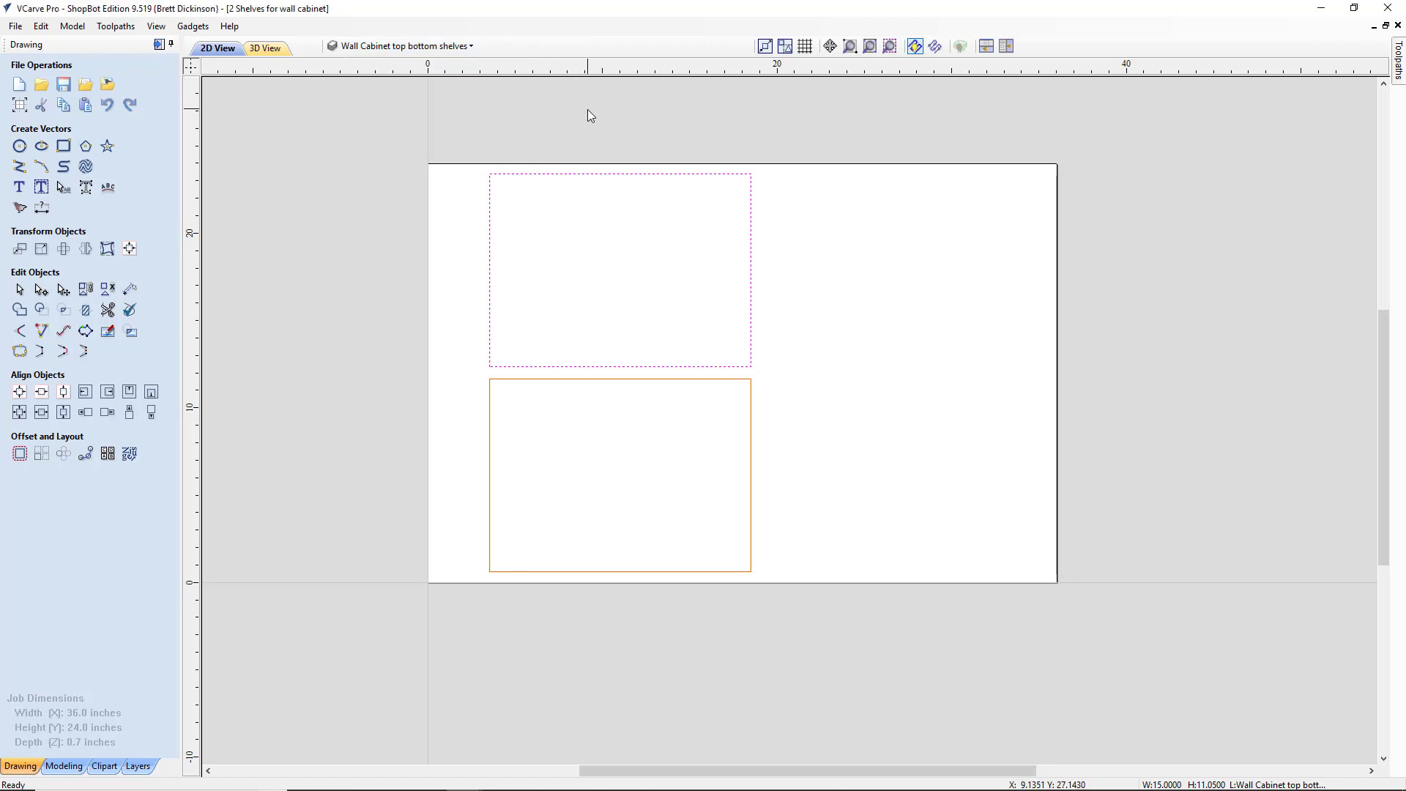
Step: Set the upper rectangle's width to 15.25 inches with Set Size, keeping its height
click(632, 175)
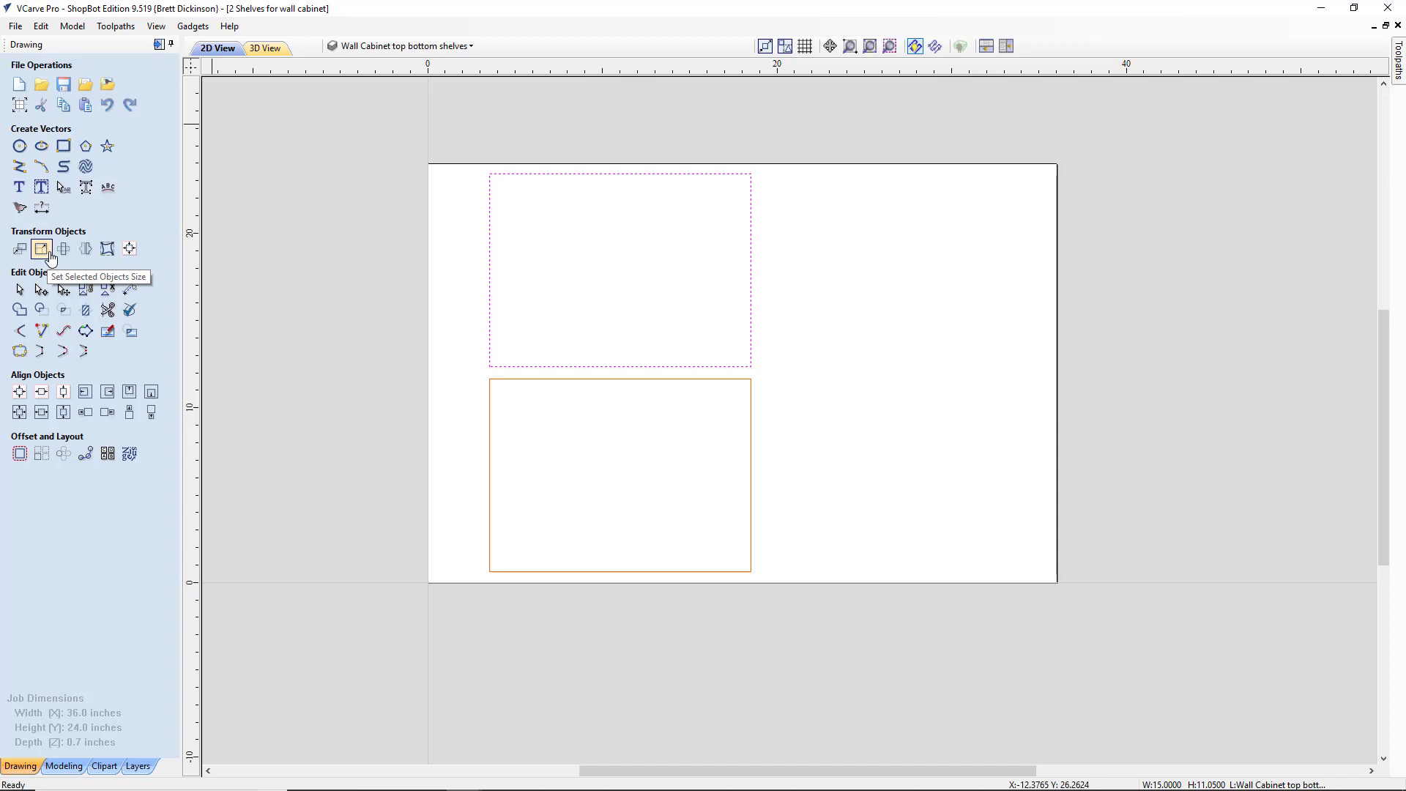
click(49, 255)
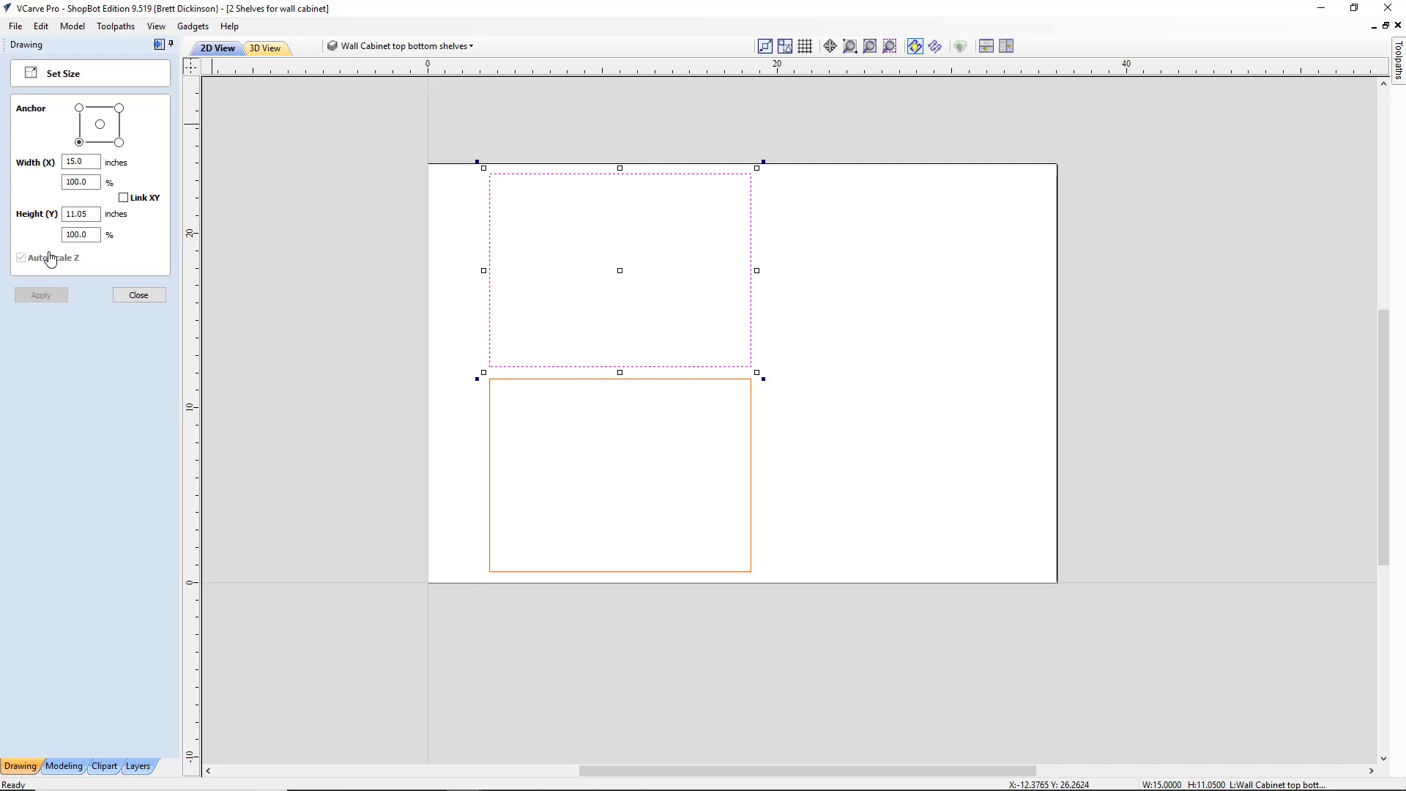
double_click(99, 161)
text(15.25)
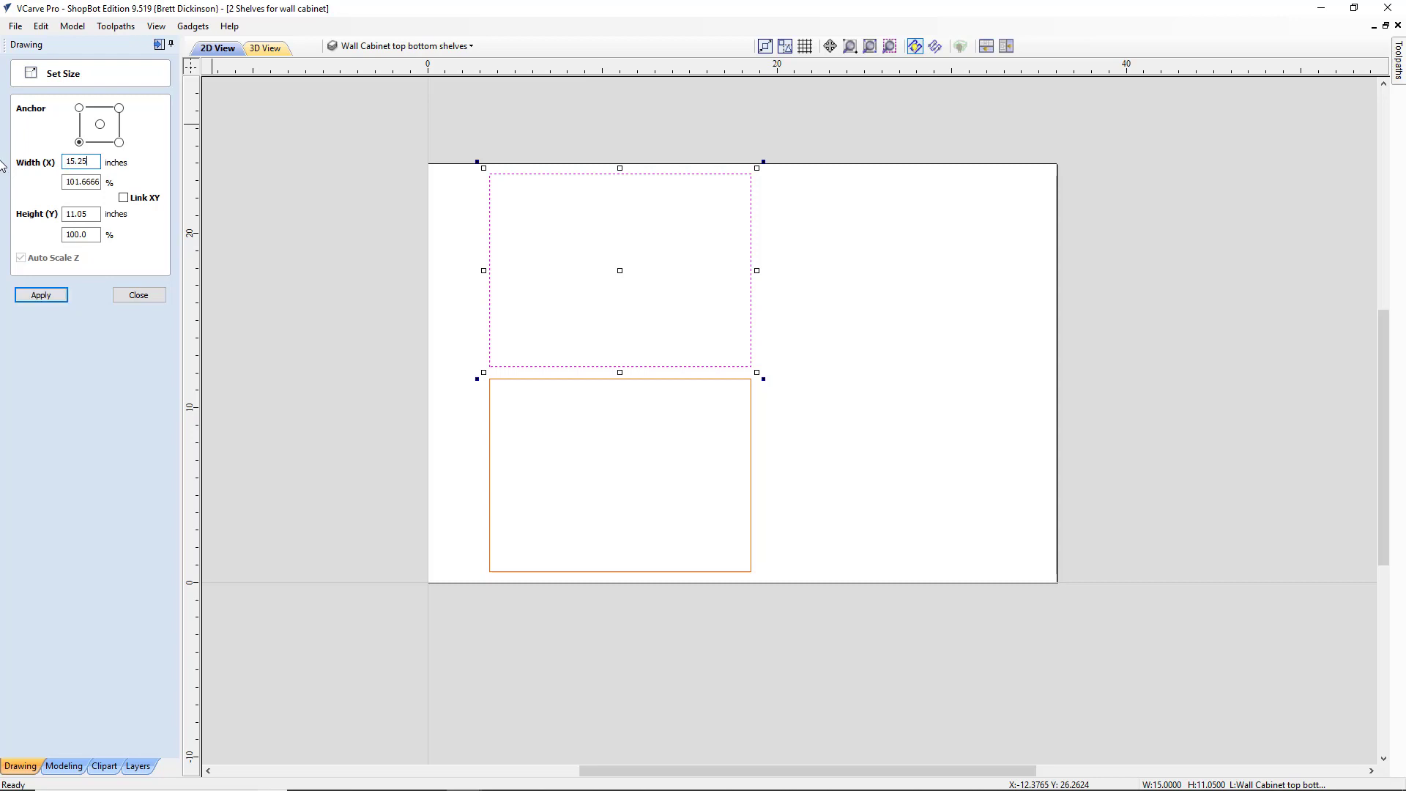
click(42, 295)
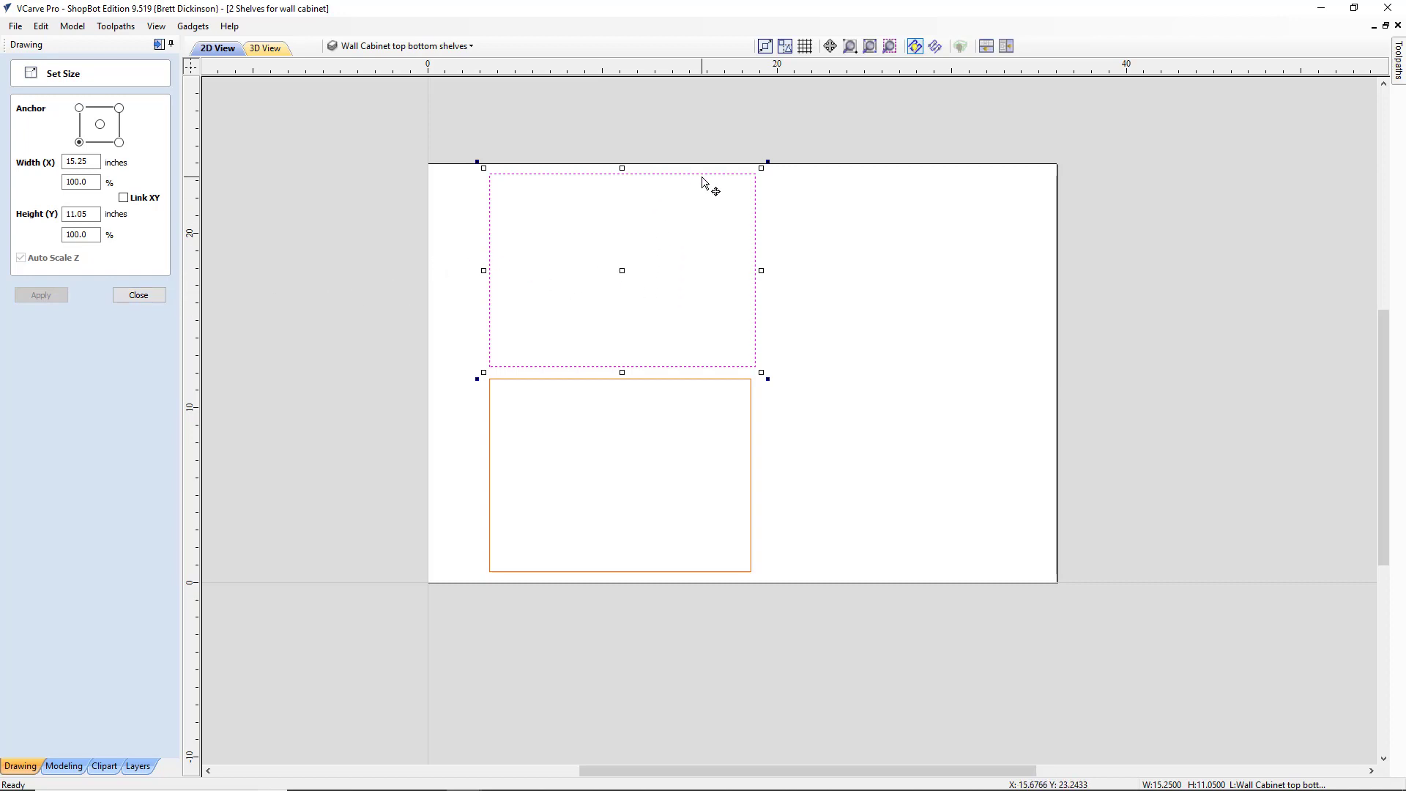
click(147, 297)
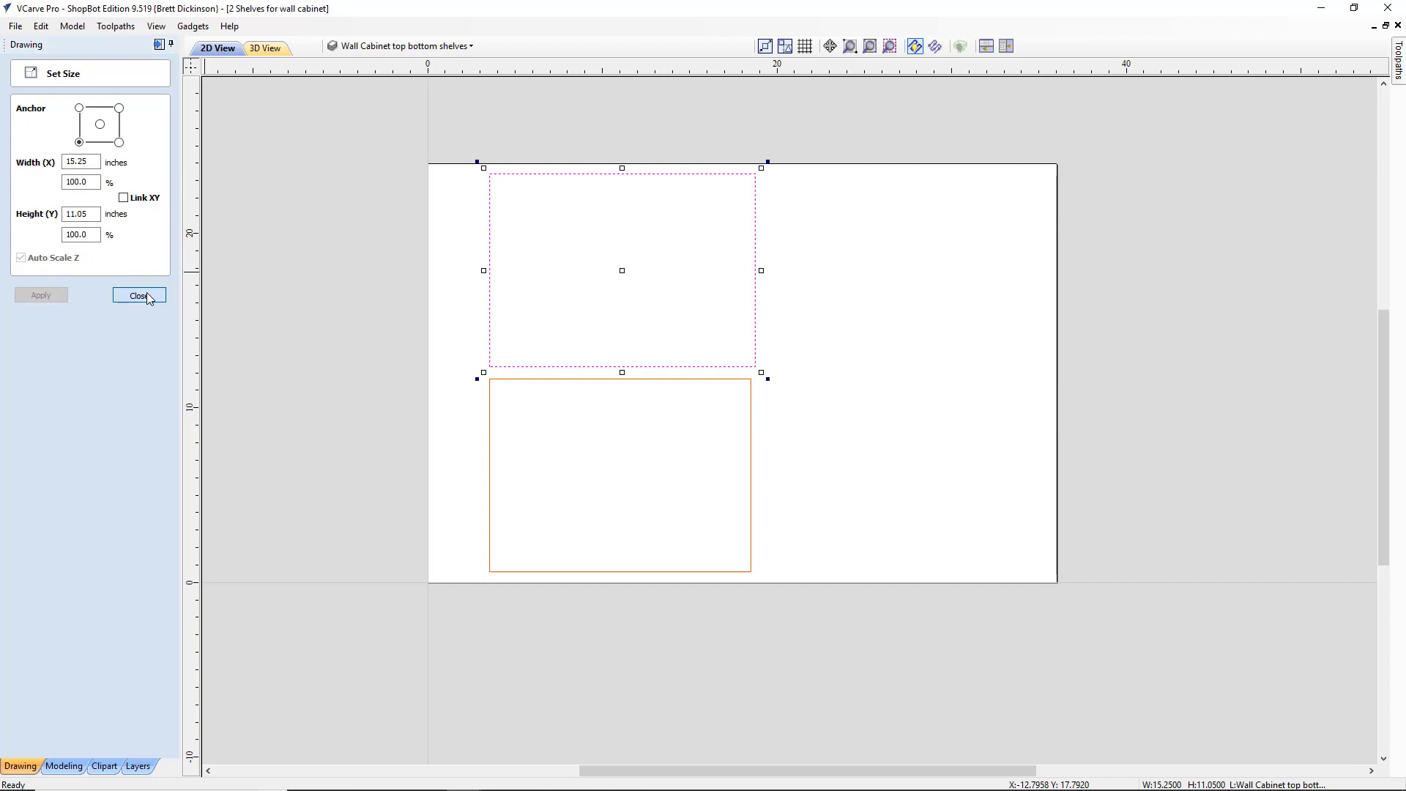
Step: Make Wall cabinet movable shelves the active layer
click(514, 380)
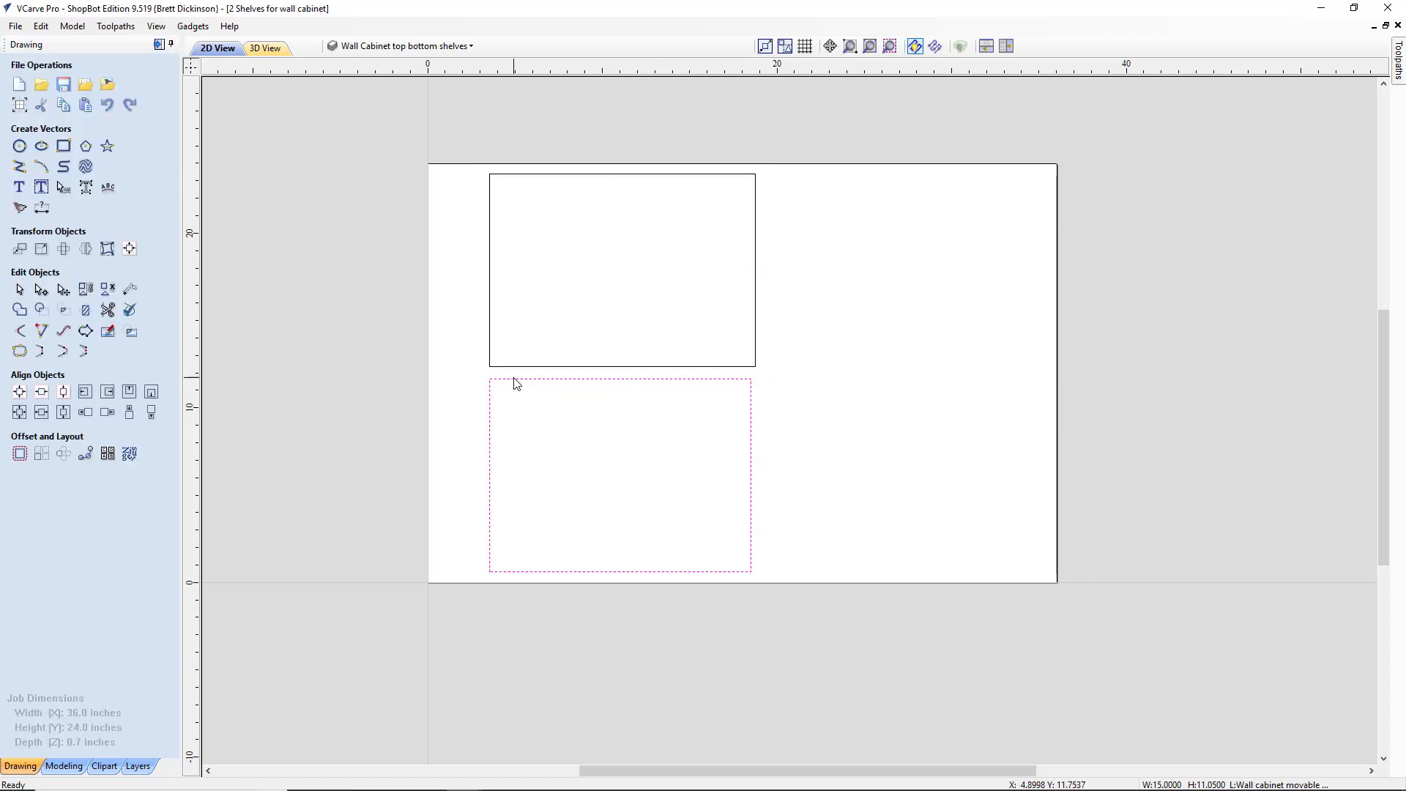
click(410, 46)
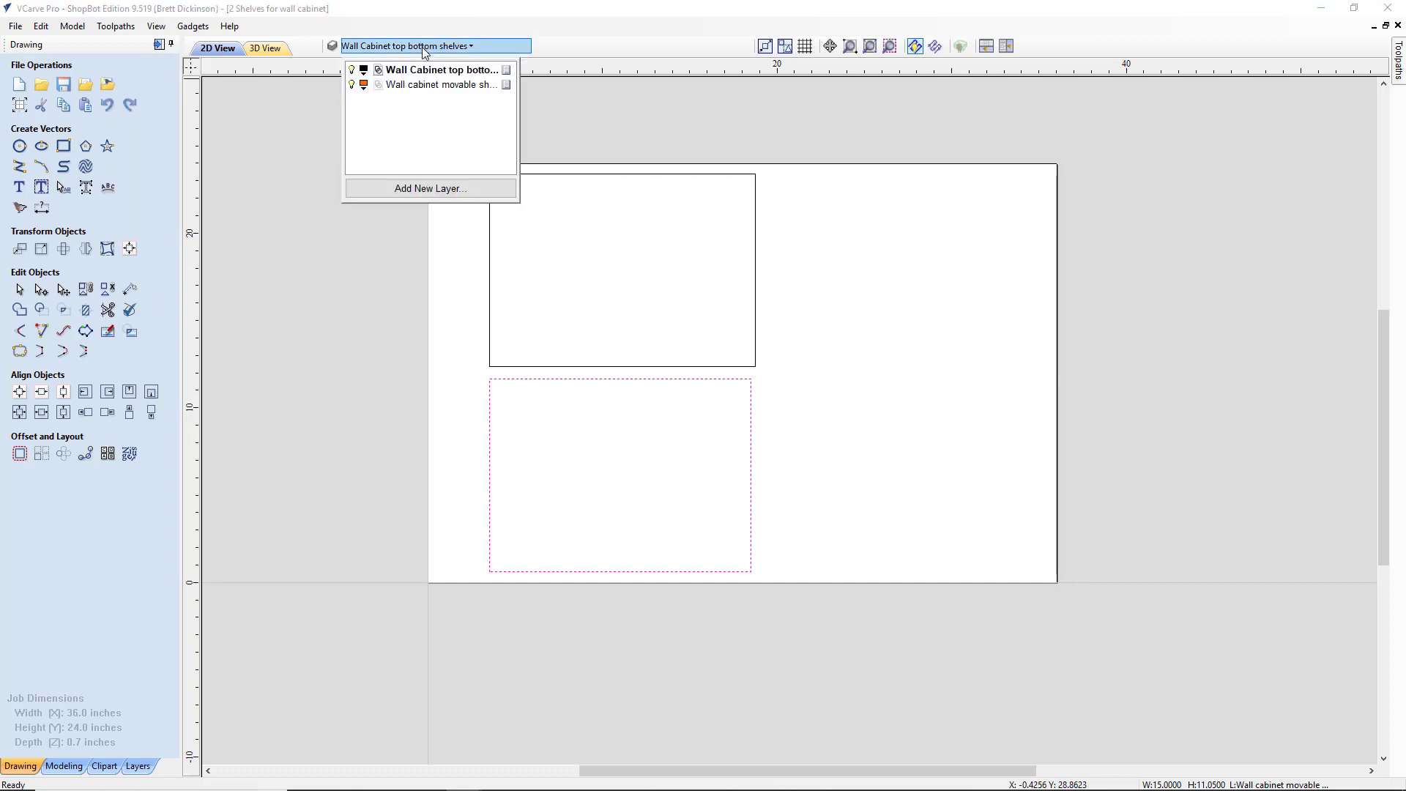
click(428, 85)
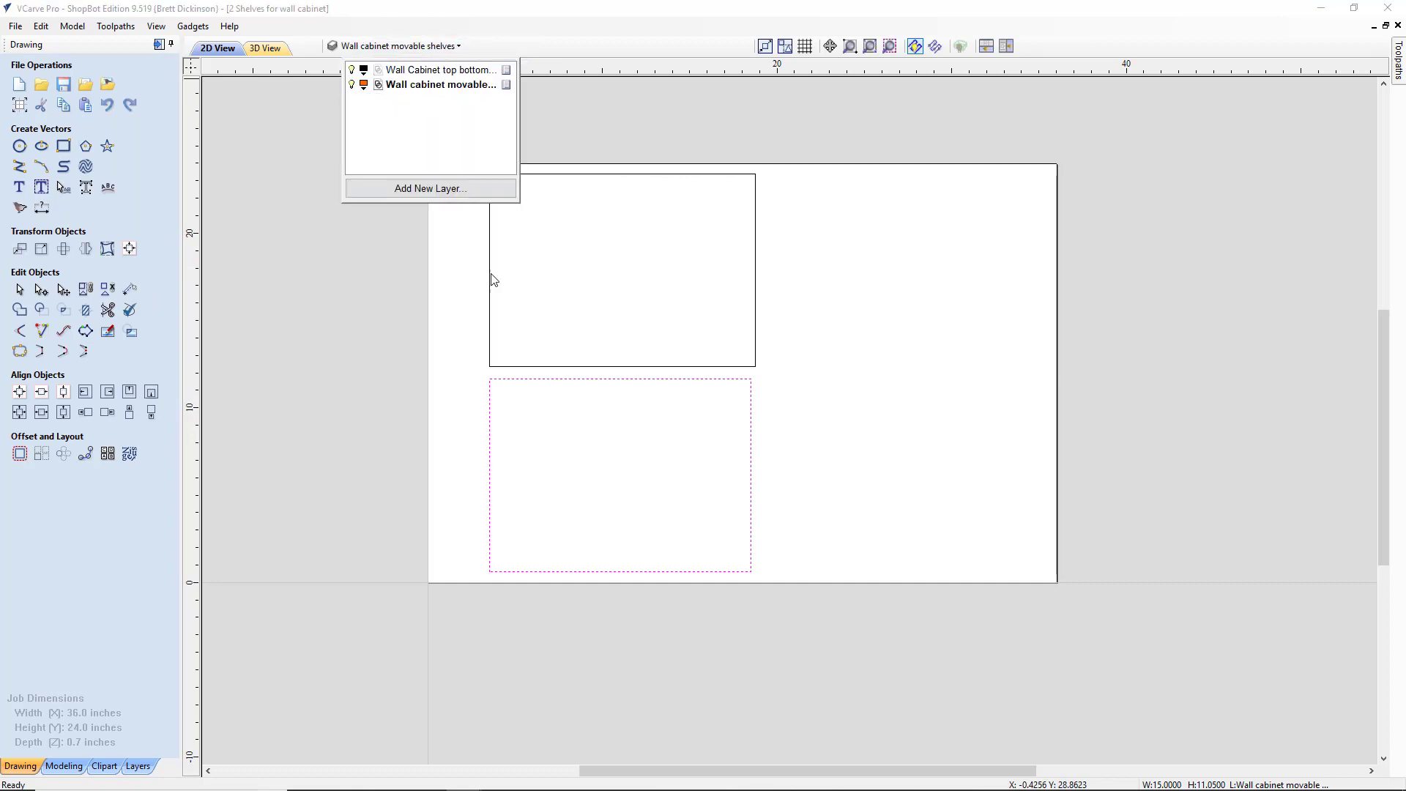
click(371, 337)
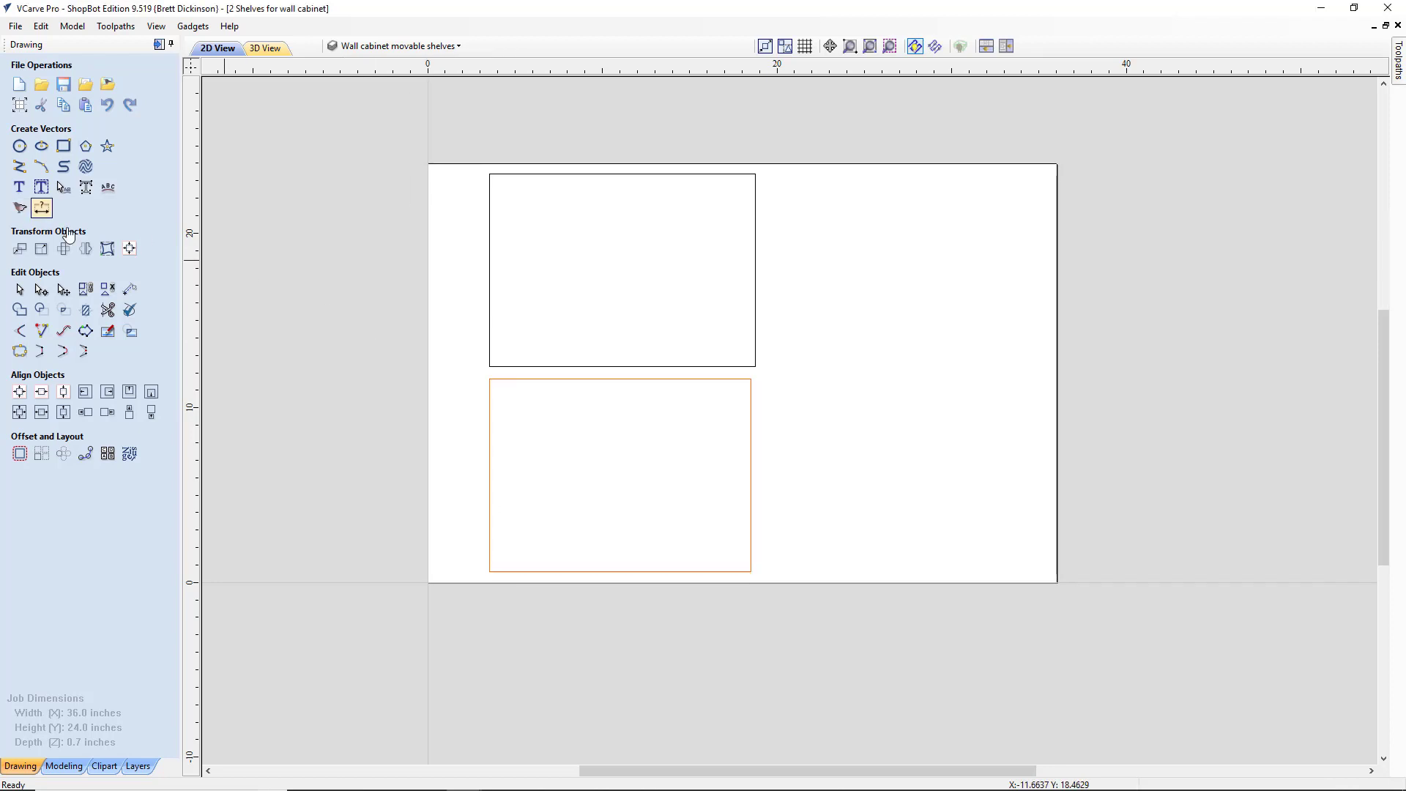
Step: Start Set Size, compare both shelf rectangles' dimensions and hide the Wall Cabinet top bottom shelves layer
click(41, 249)
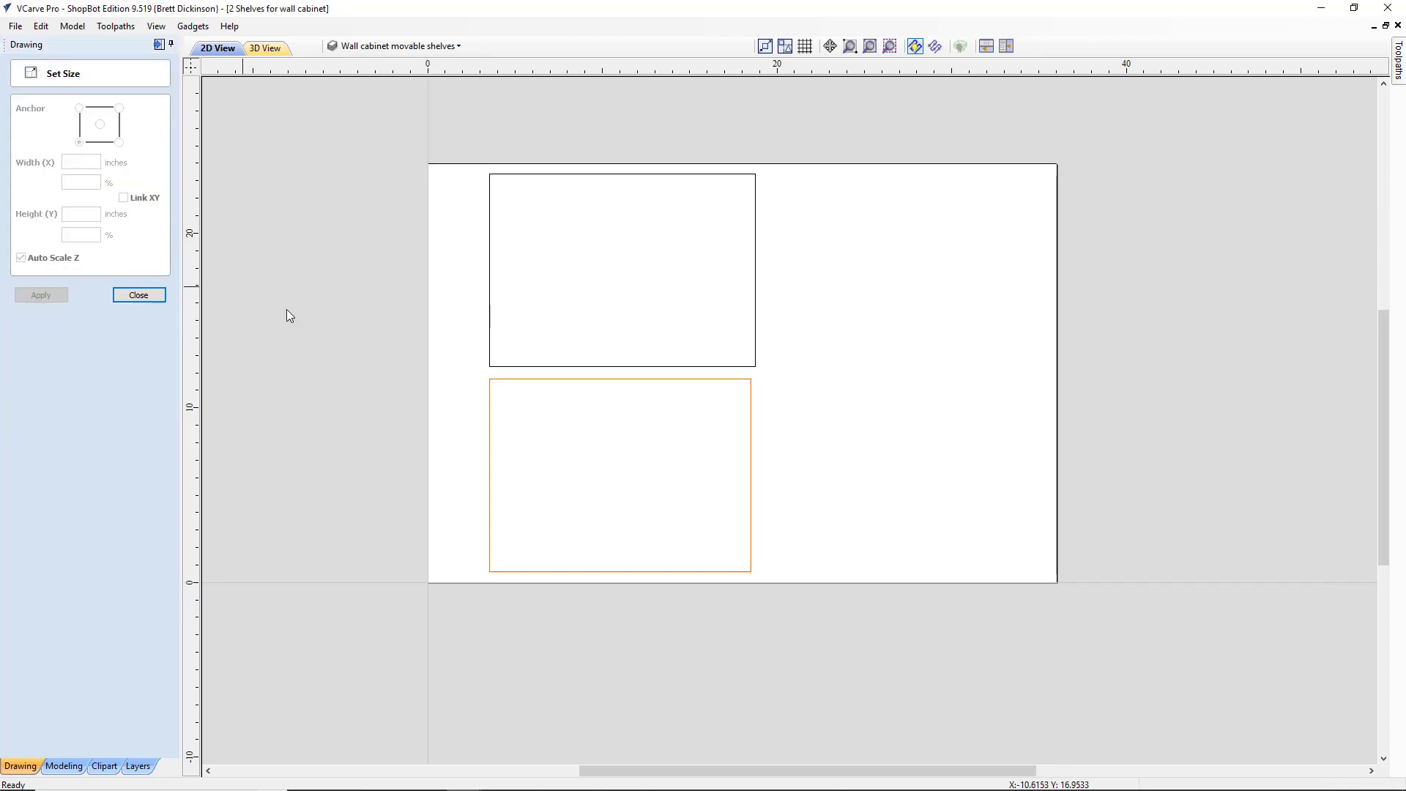
click(491, 394)
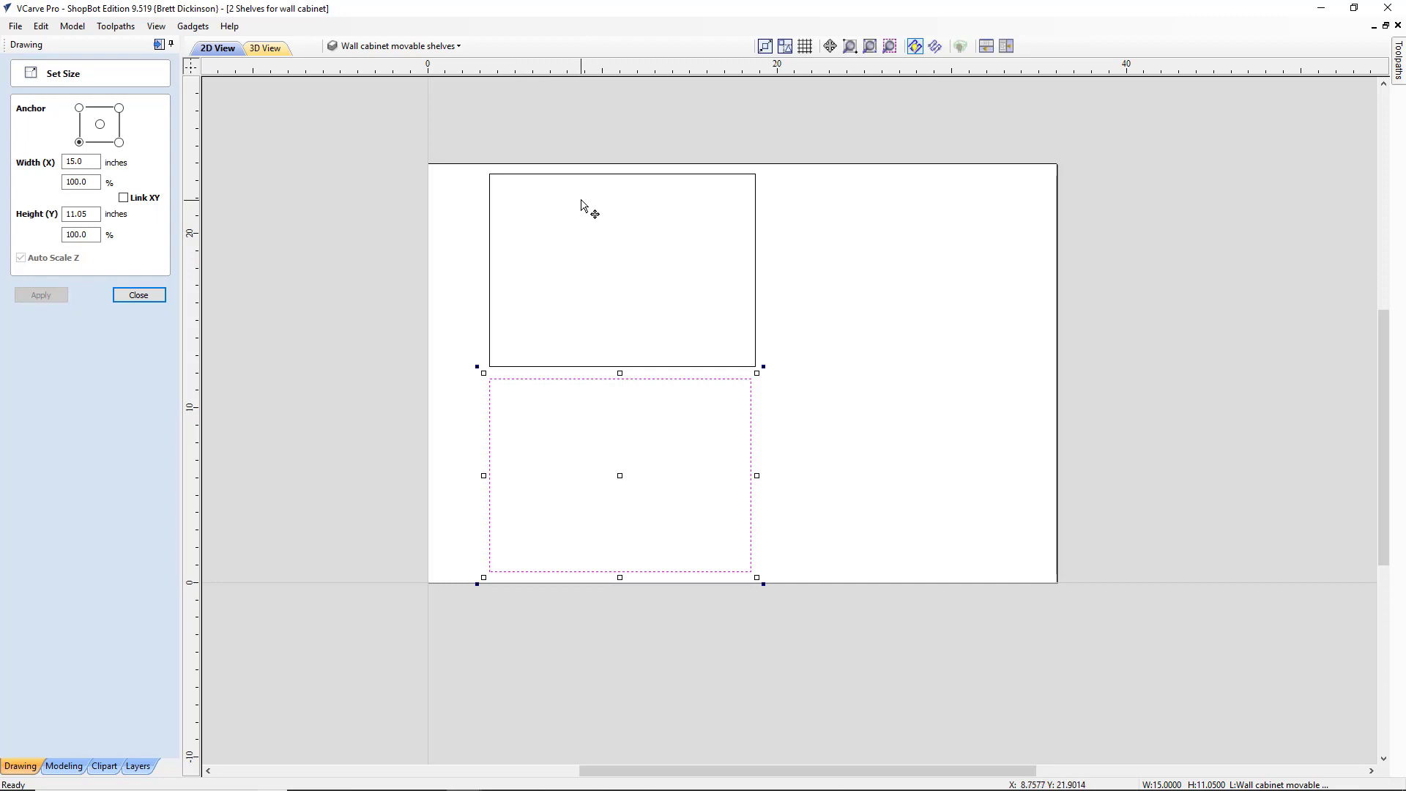
click(491, 242)
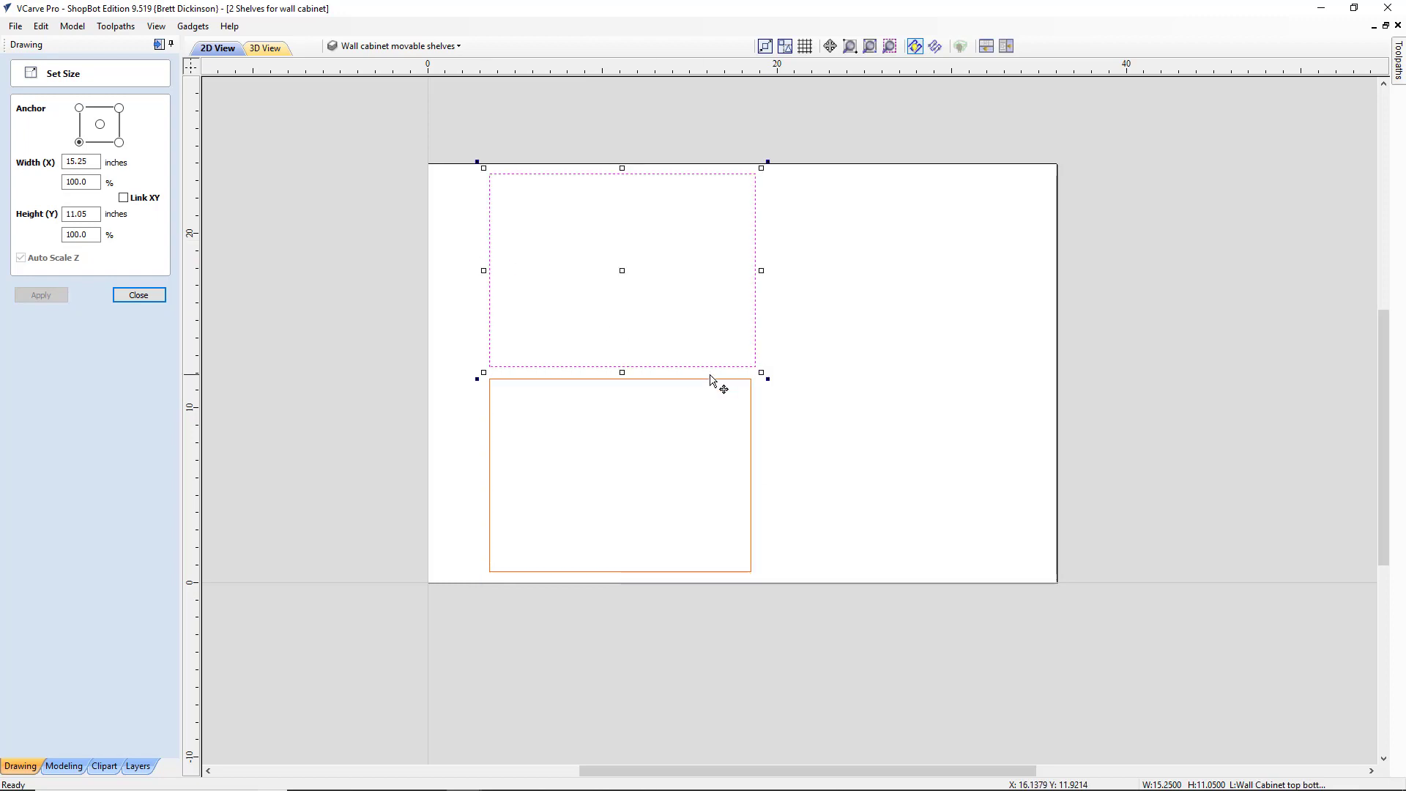
click(587, 381)
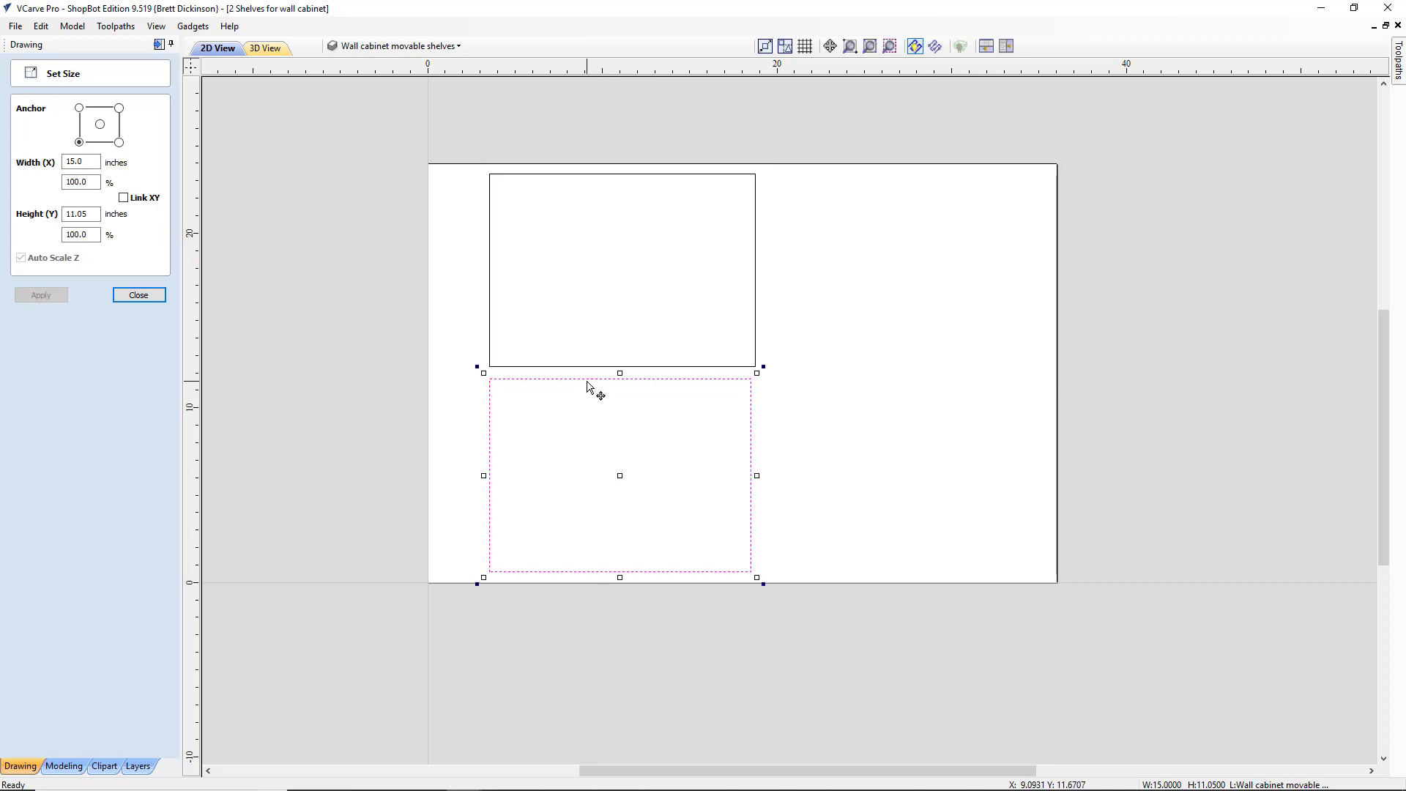
click(356, 46)
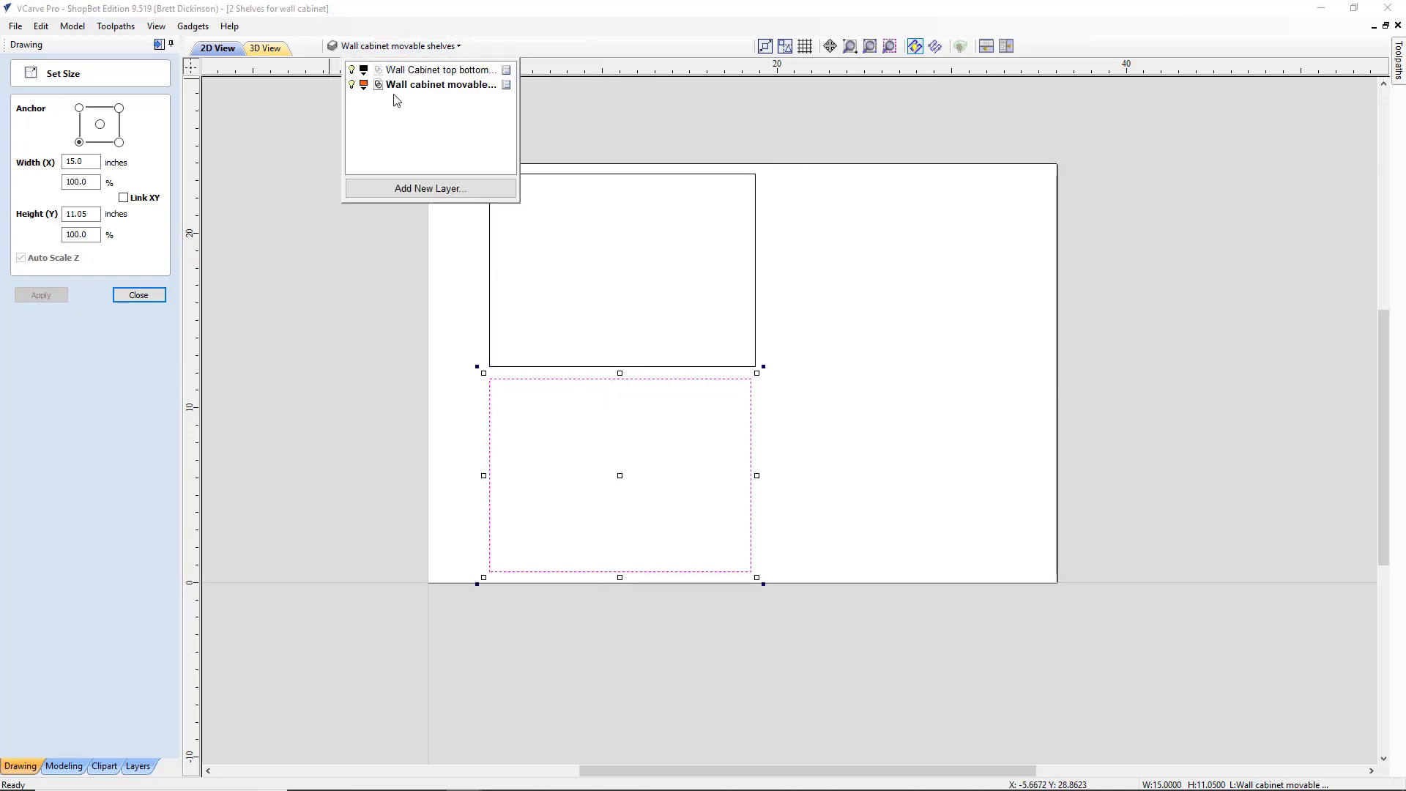
click(352, 71)
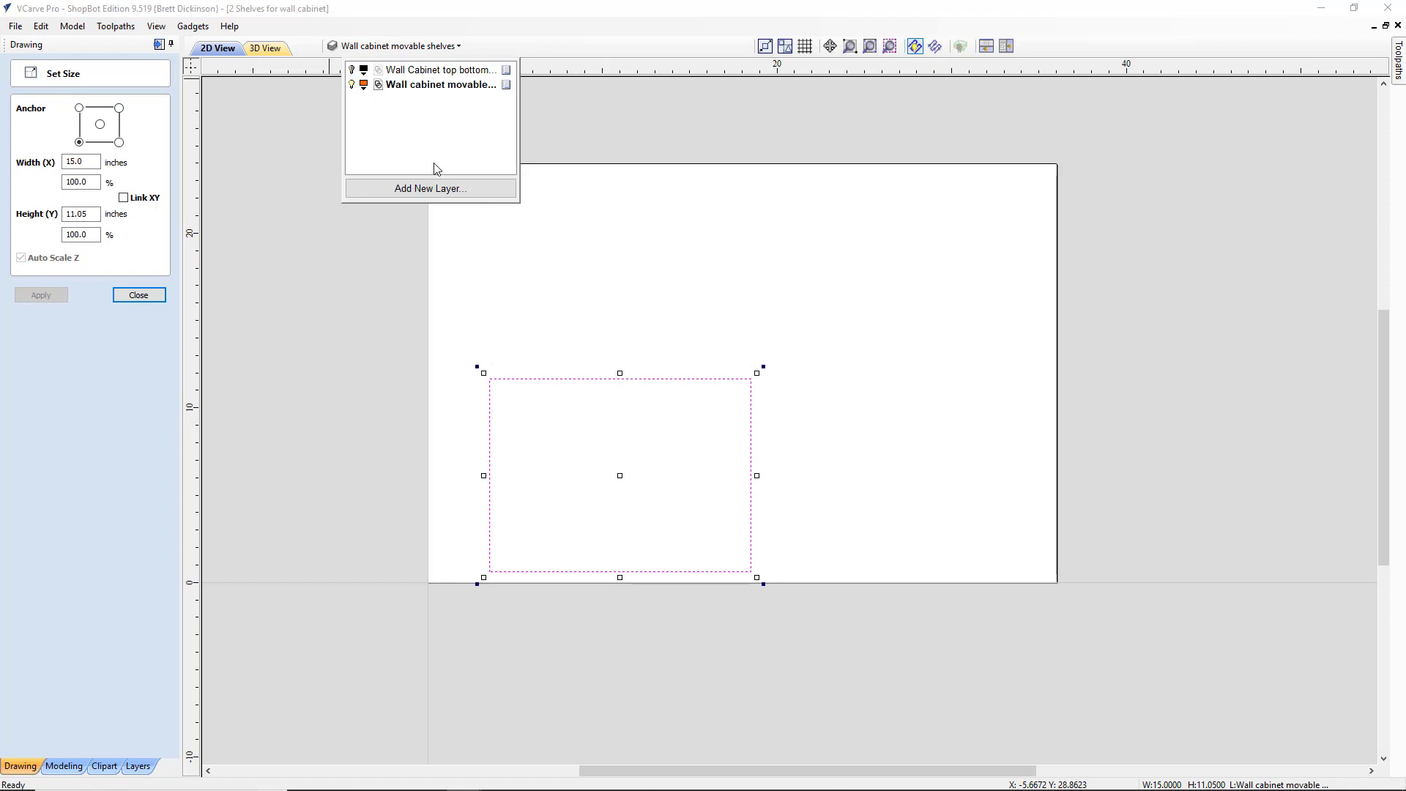
click(334, 263)
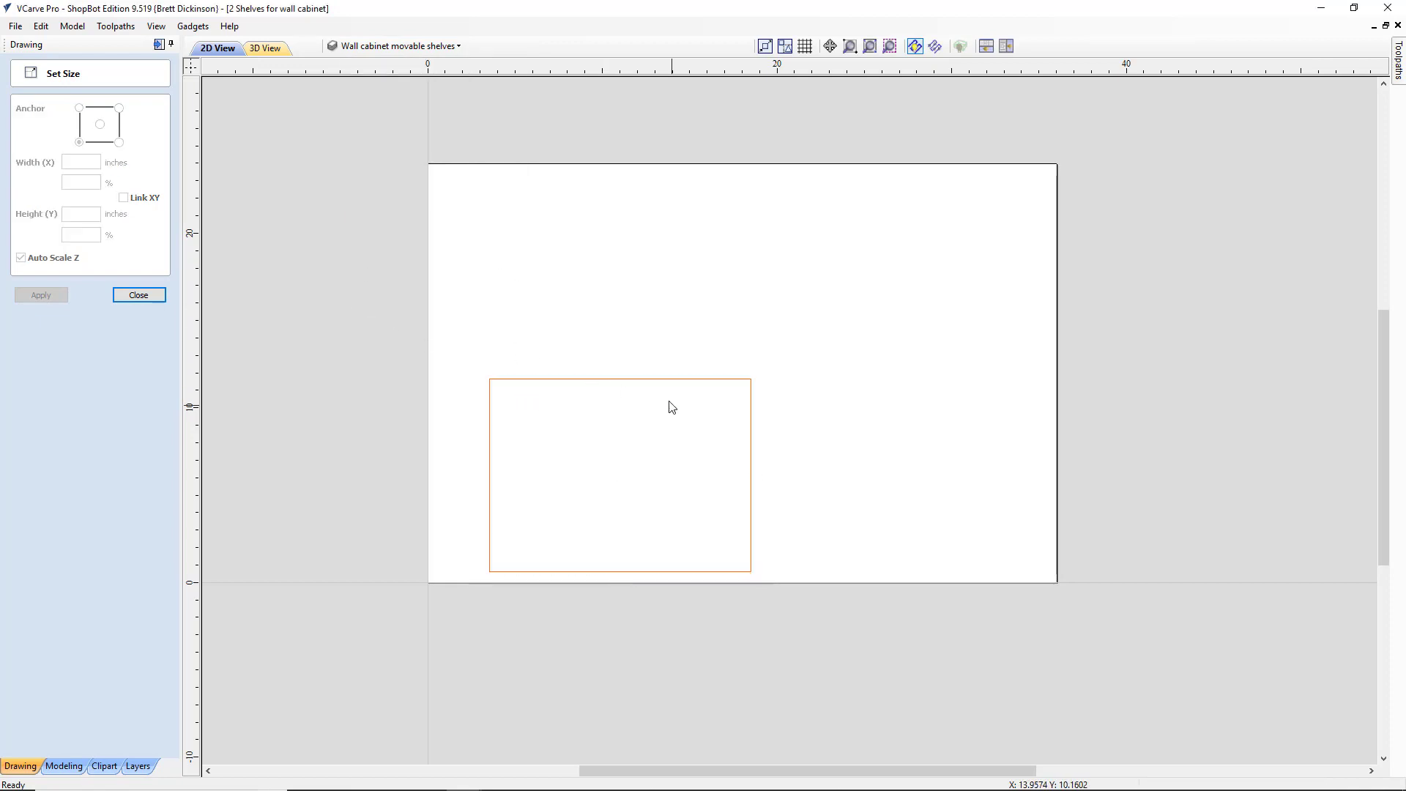
Step: Set the movable shelf rectangle's size to 14.875 inches wide and 10.925 inches high with Set Size
click(601, 380)
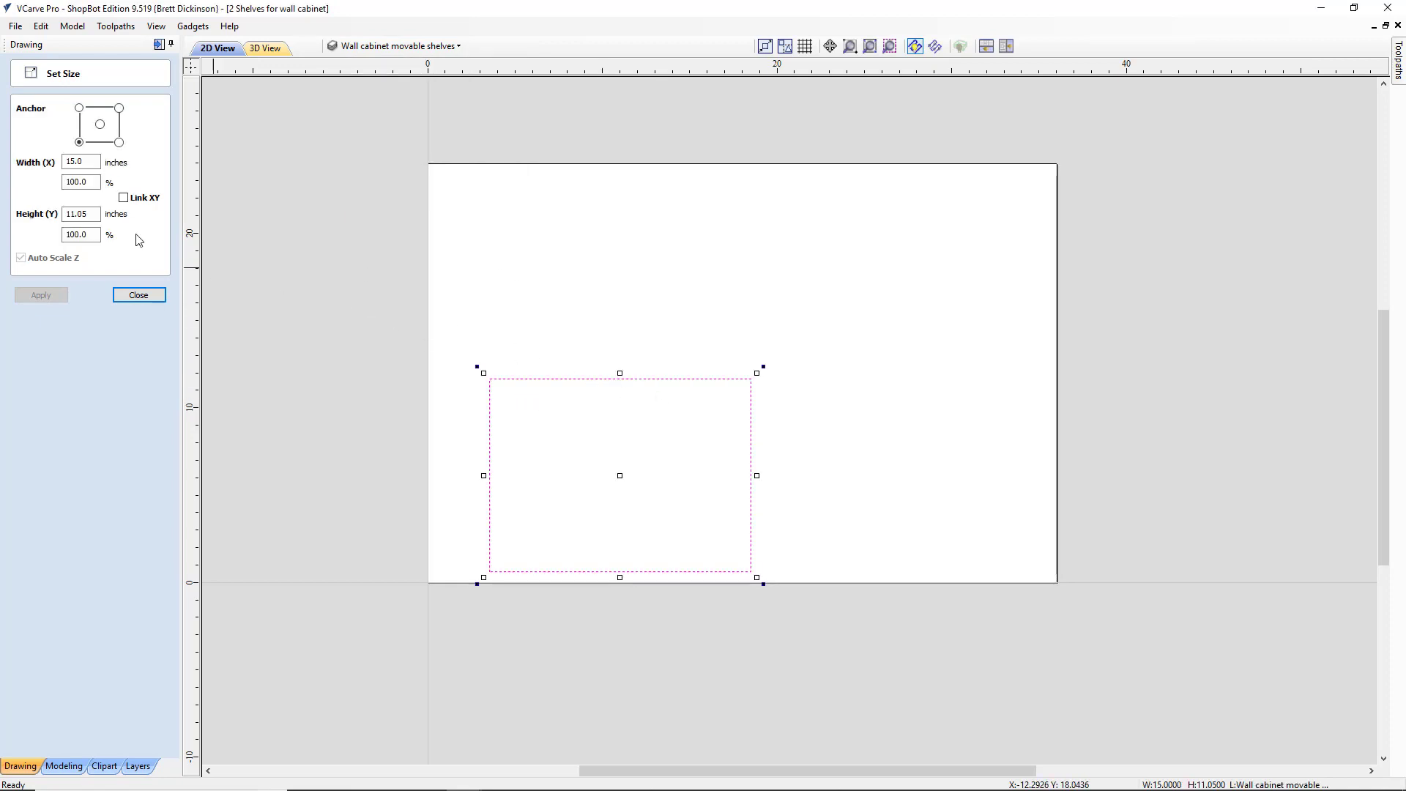
double_click(94, 163)
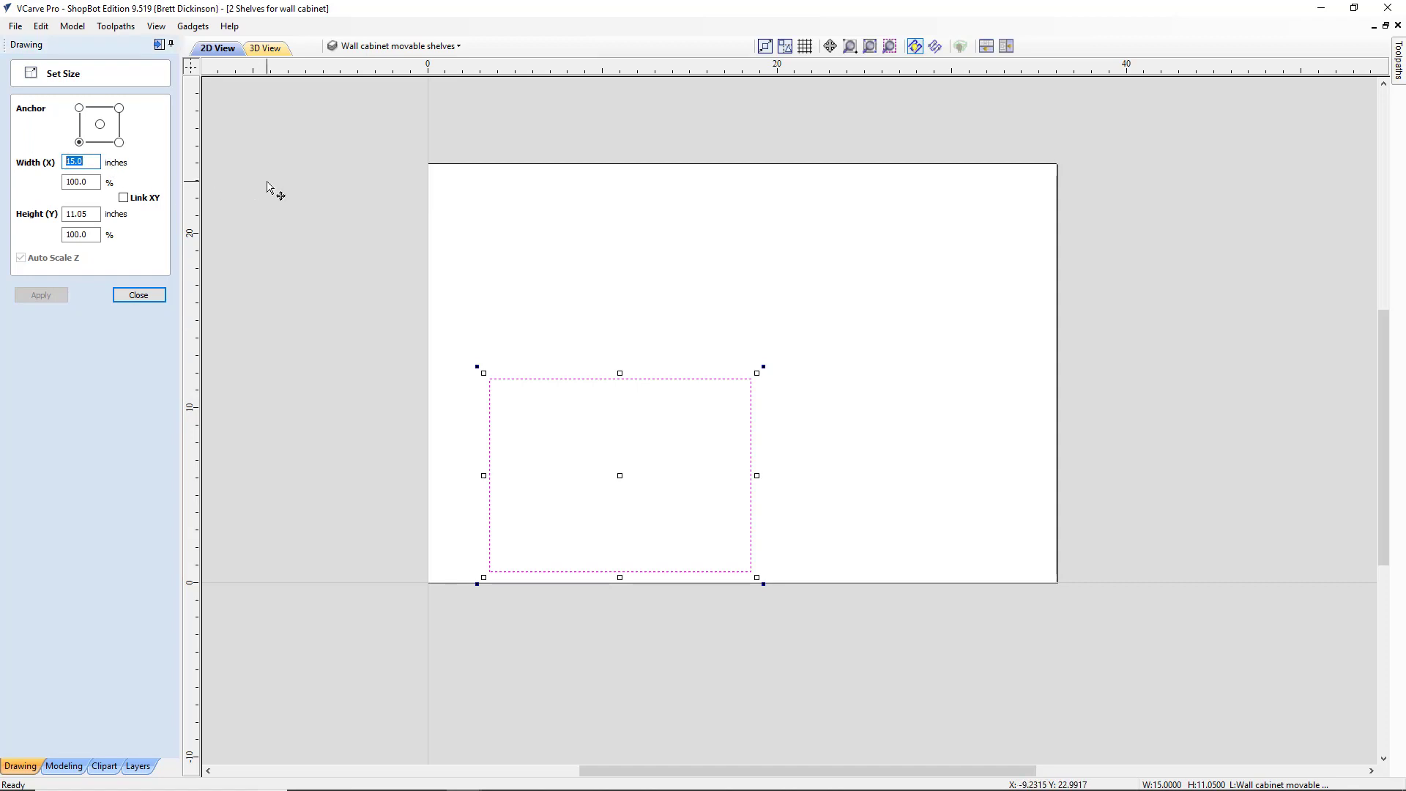
text(14.875)
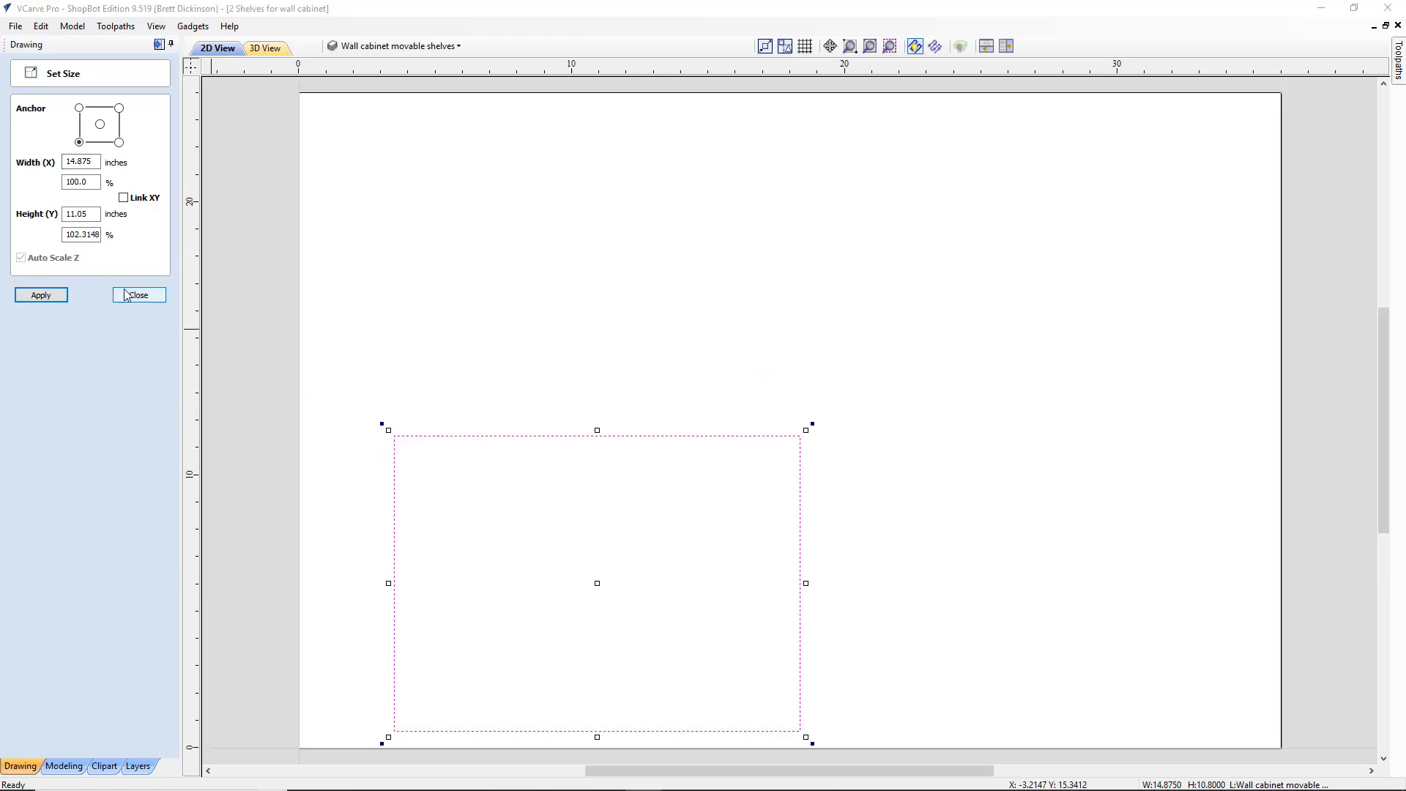
drag(91, 214, 3, 205)
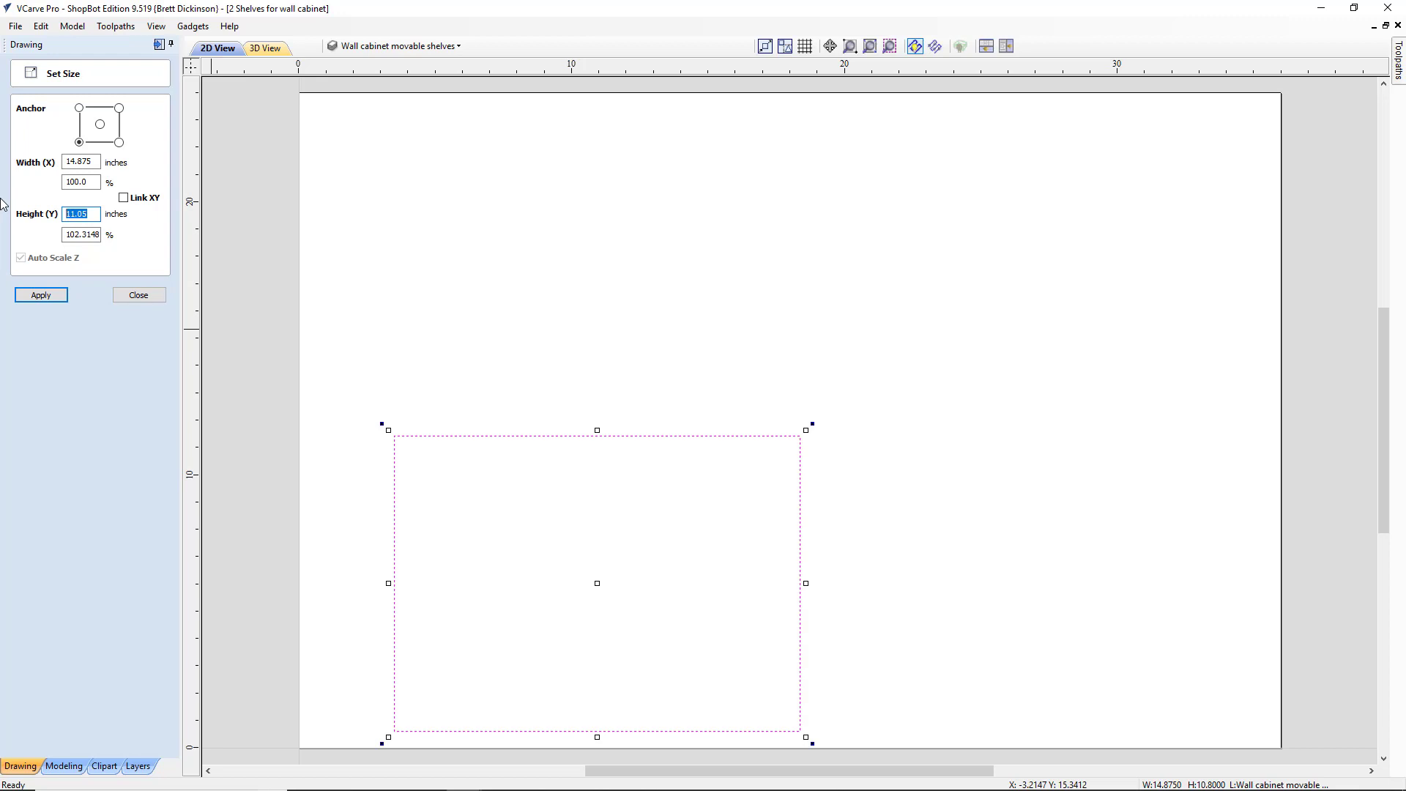
text(10.925)
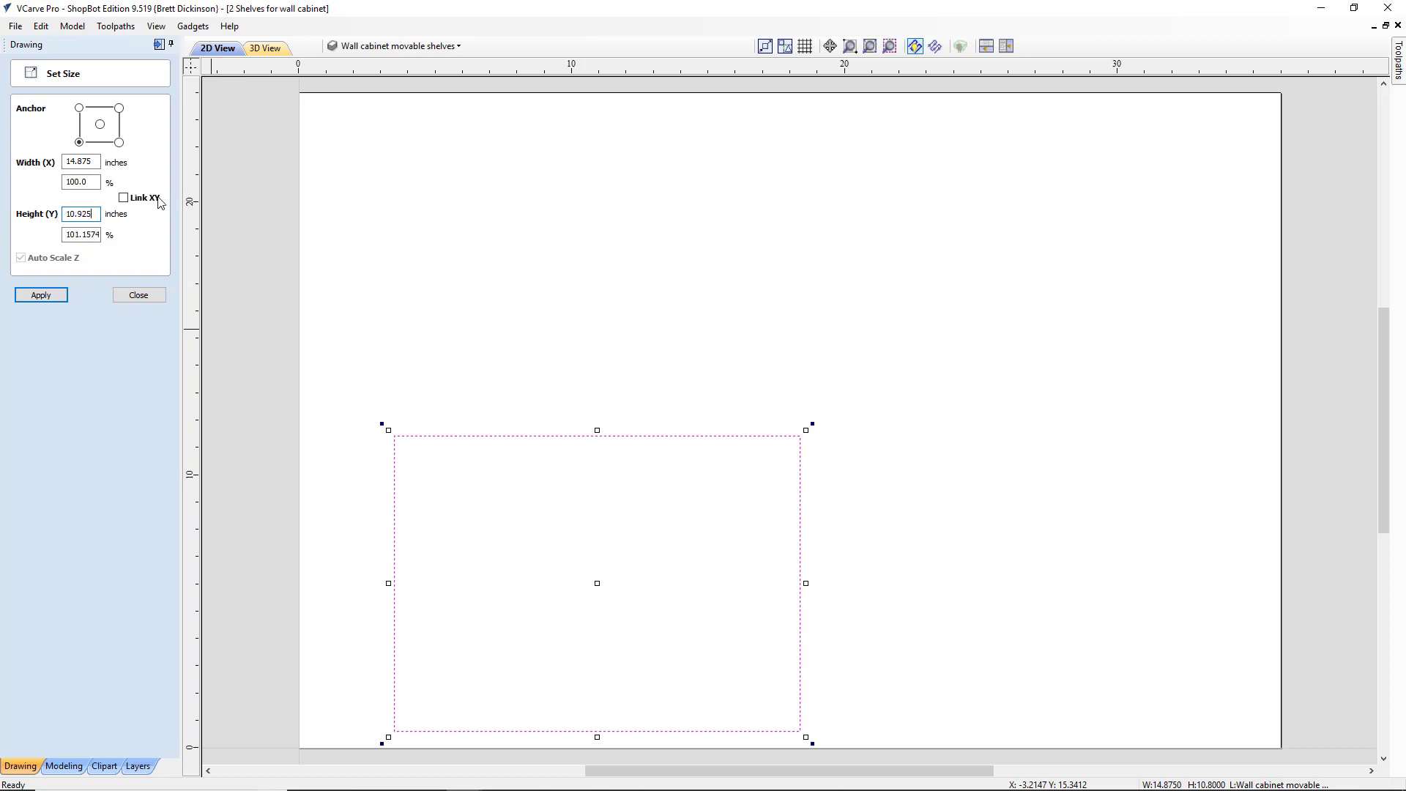
click(49, 300)
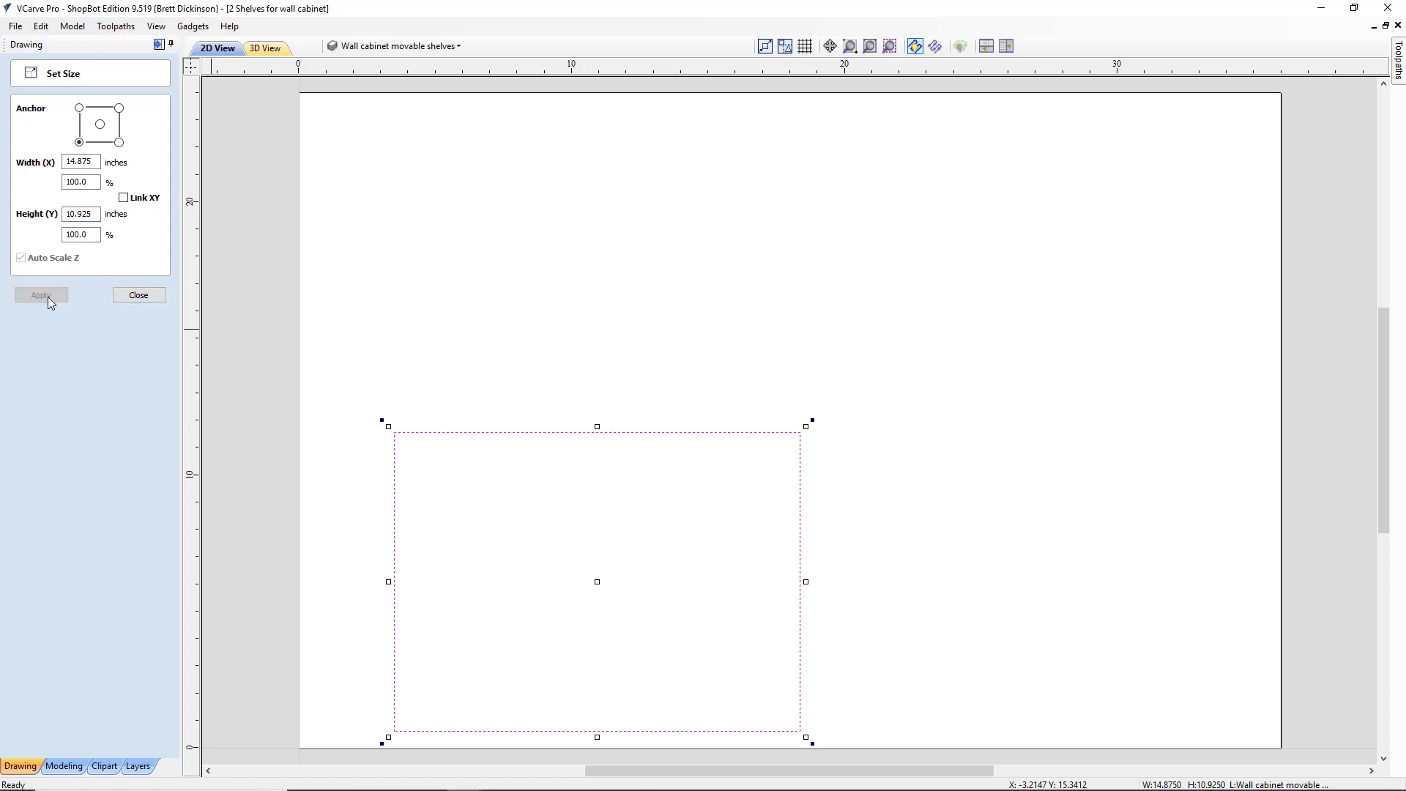
click(156, 299)
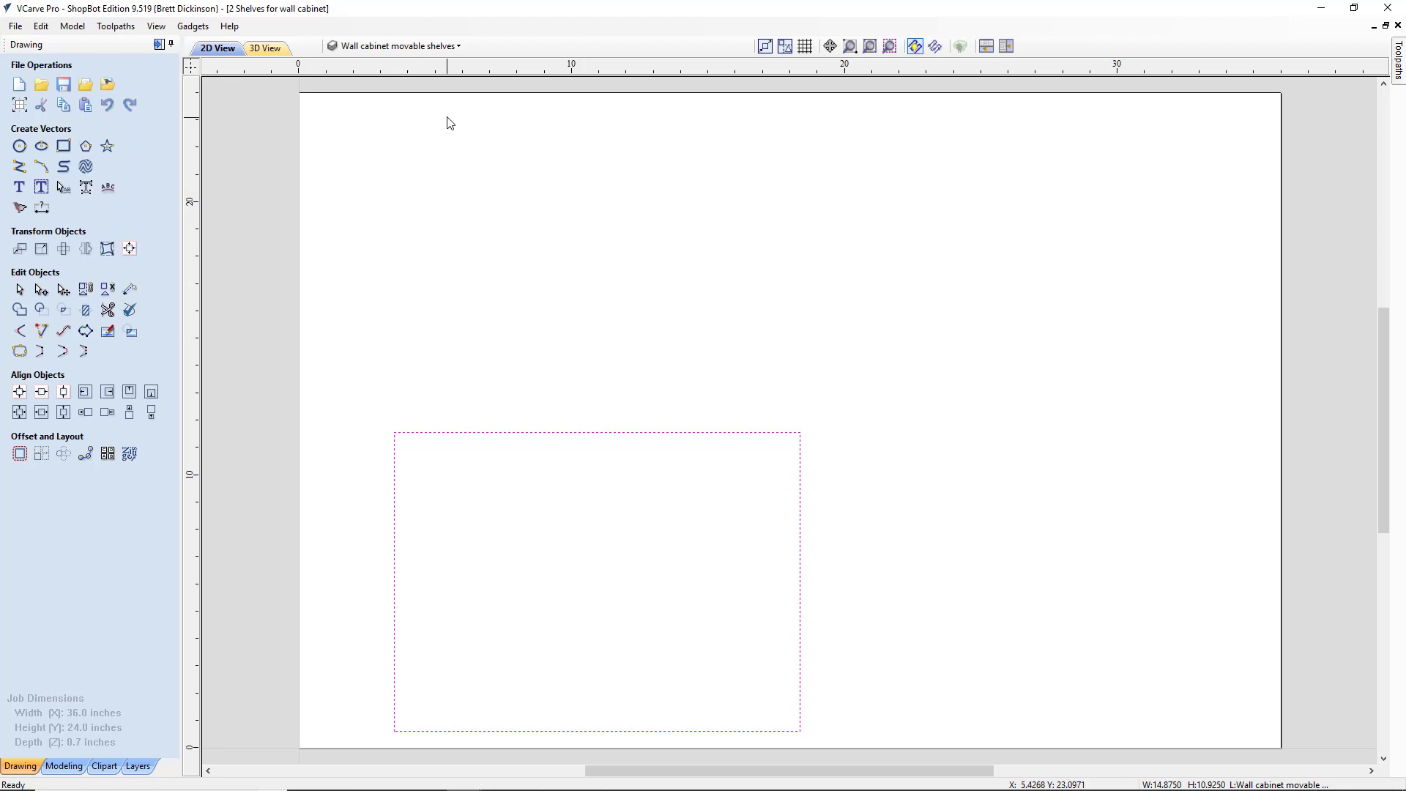
Step: Make the hidden Wall Cabinet top bottom shelves layer visible again
click(418, 47)
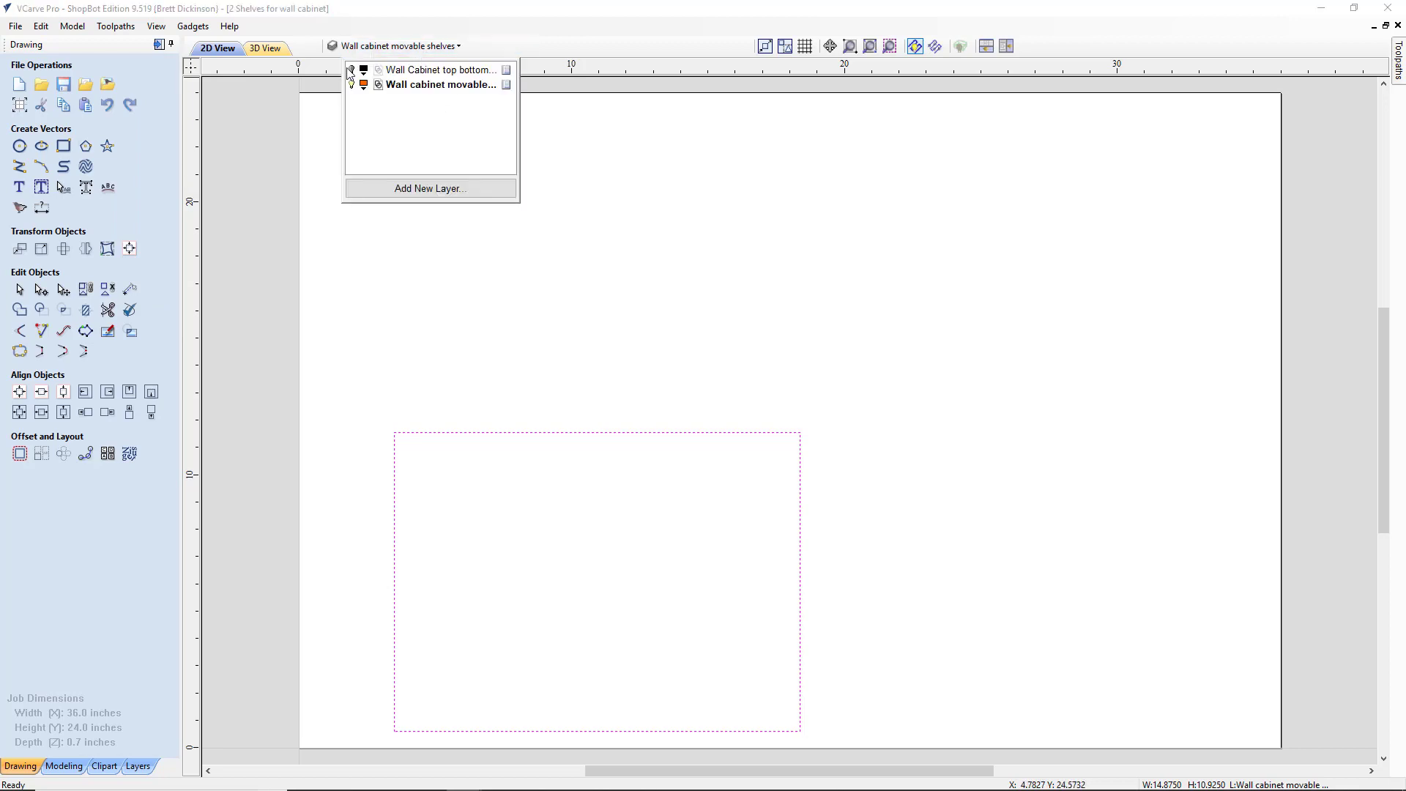
click(352, 71)
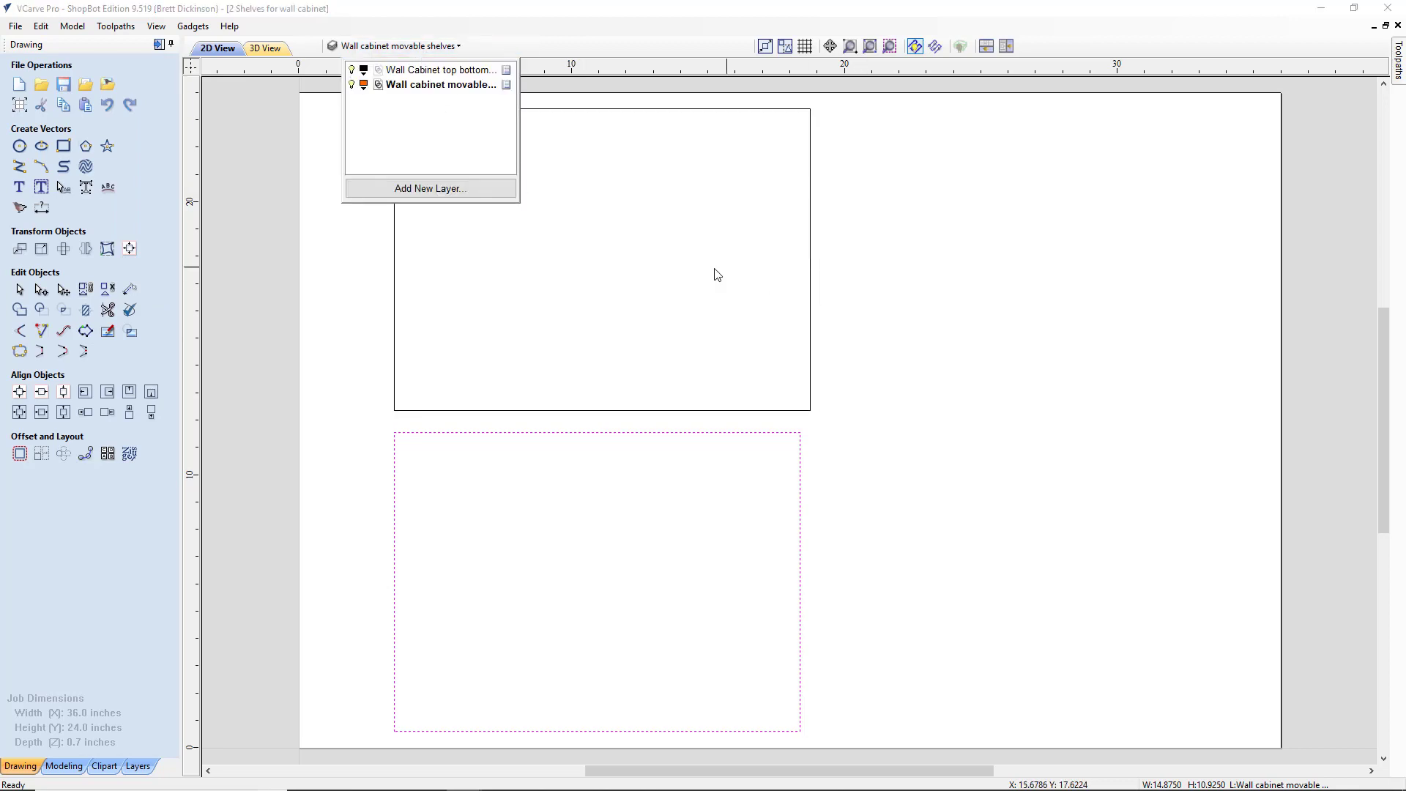
click(851, 311)
Step: Mirror a copy of the upper shelf rectangle to its right side
drag(377, 93, 836, 425)
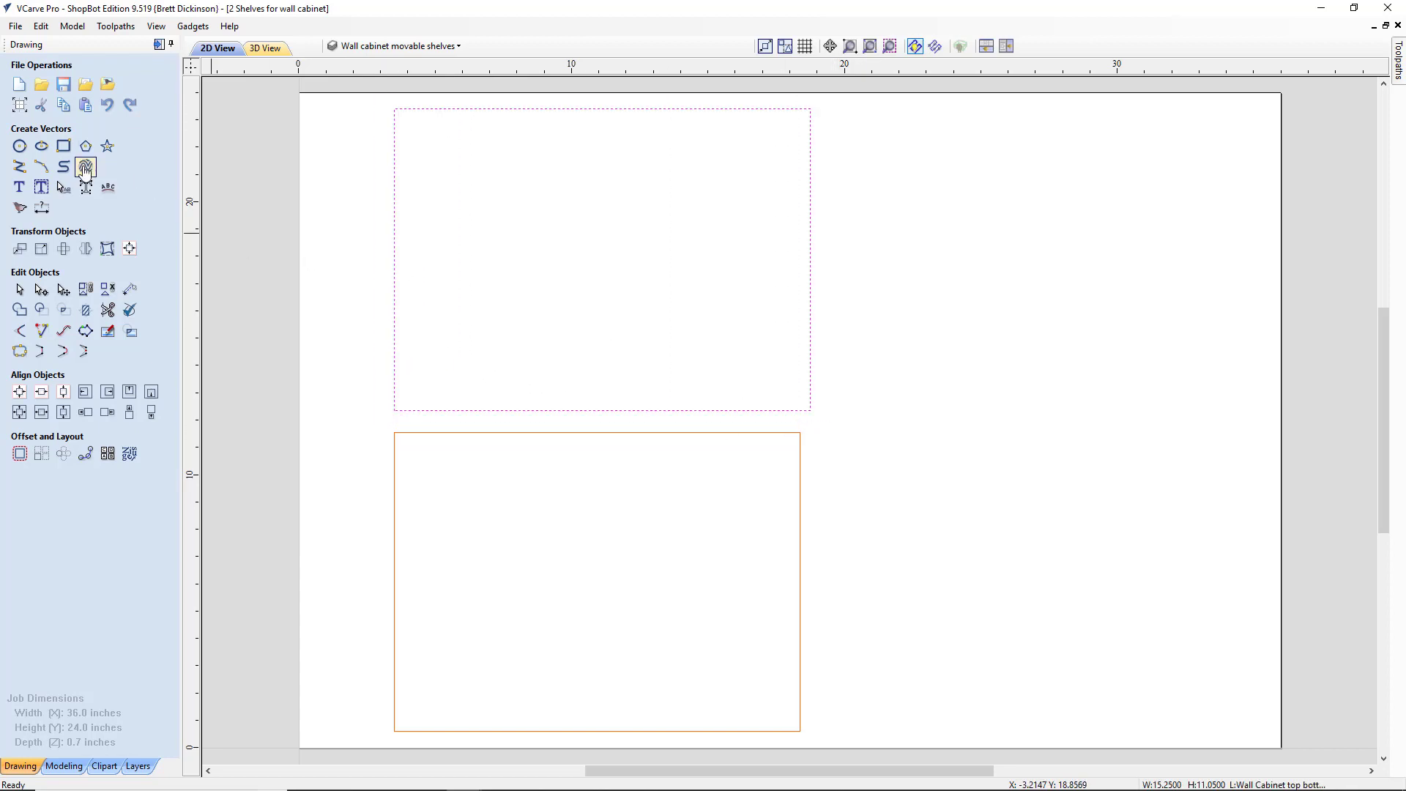
click(86, 250)
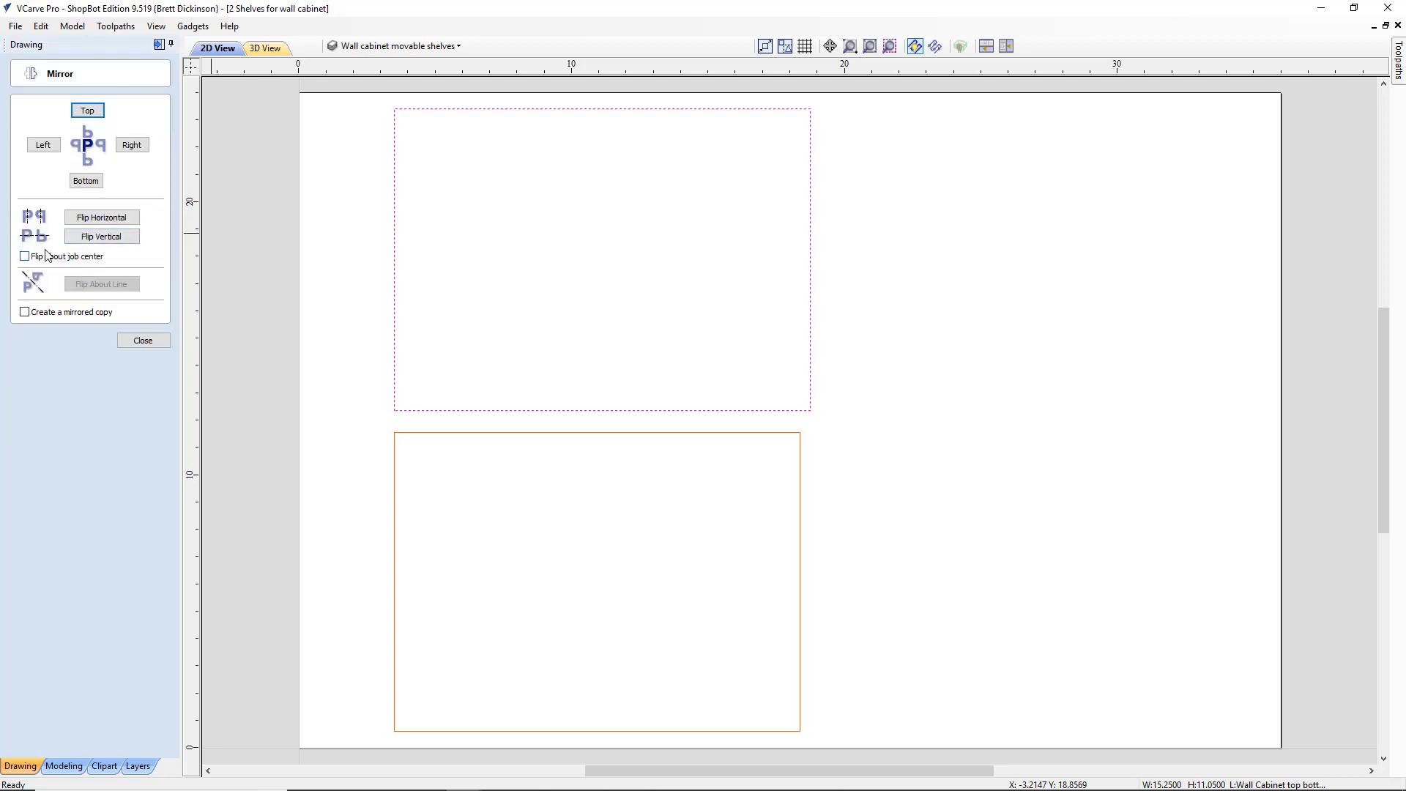
click(37, 311)
click(133, 145)
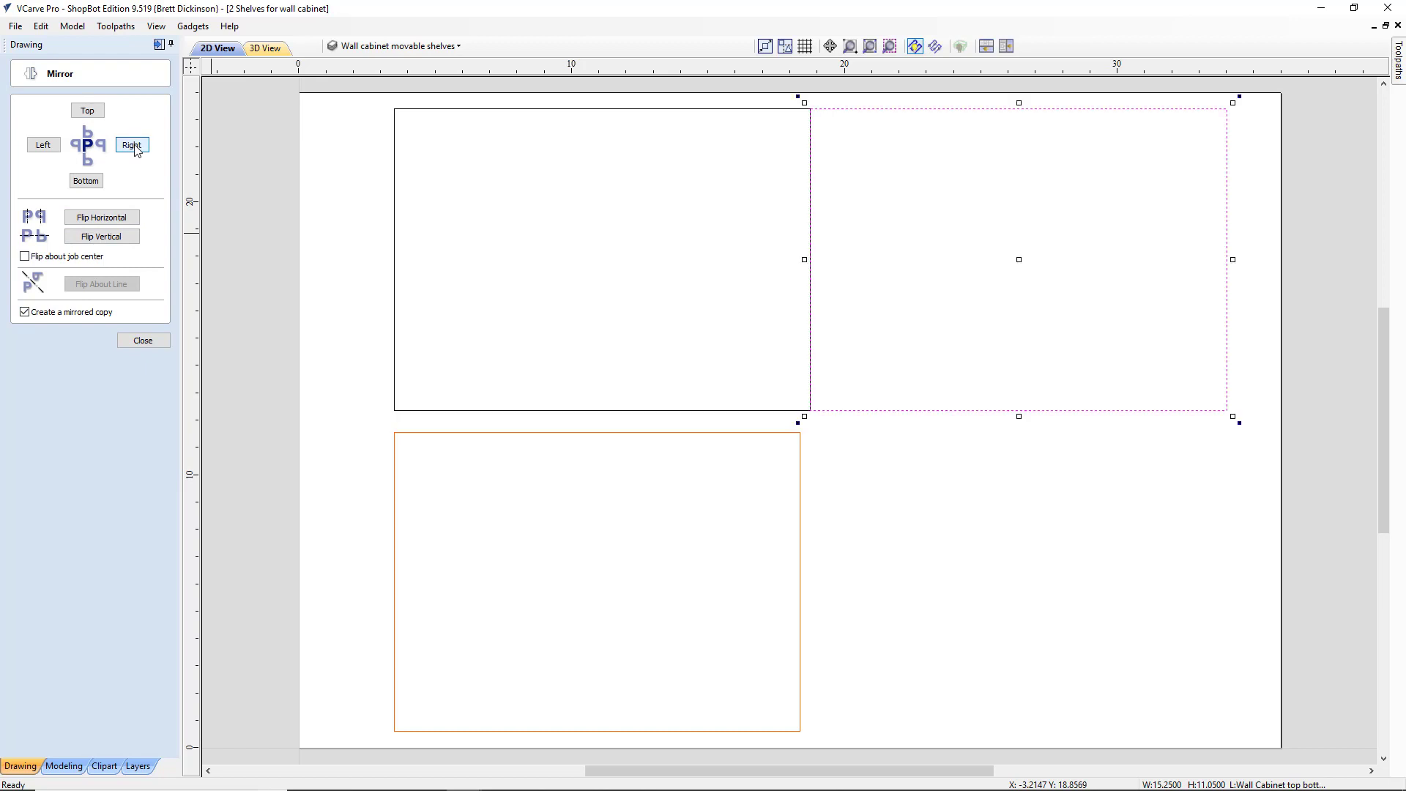
click(142, 342)
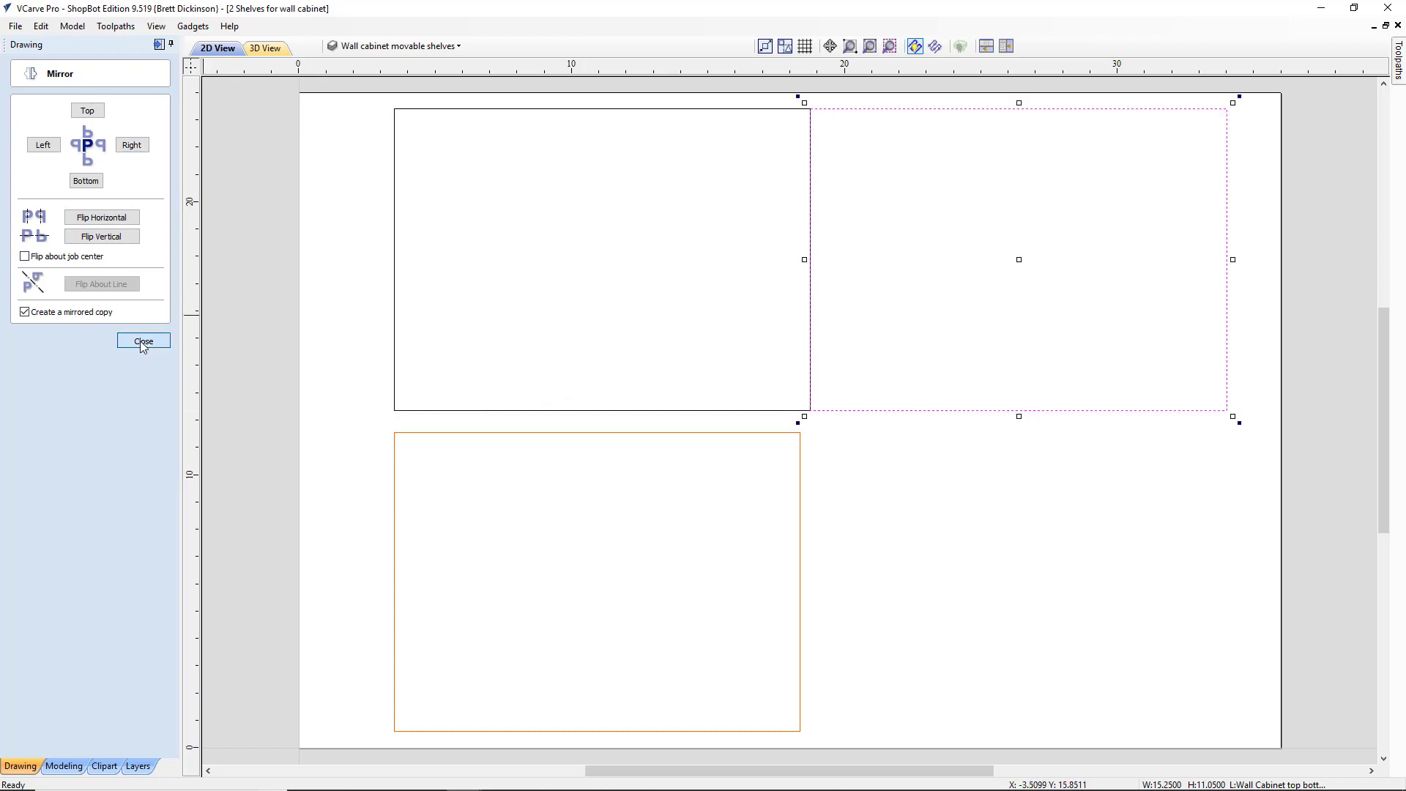
Step: Move the copied upper-right rectangle by a relative 1.25 inches in X
click(801, 528)
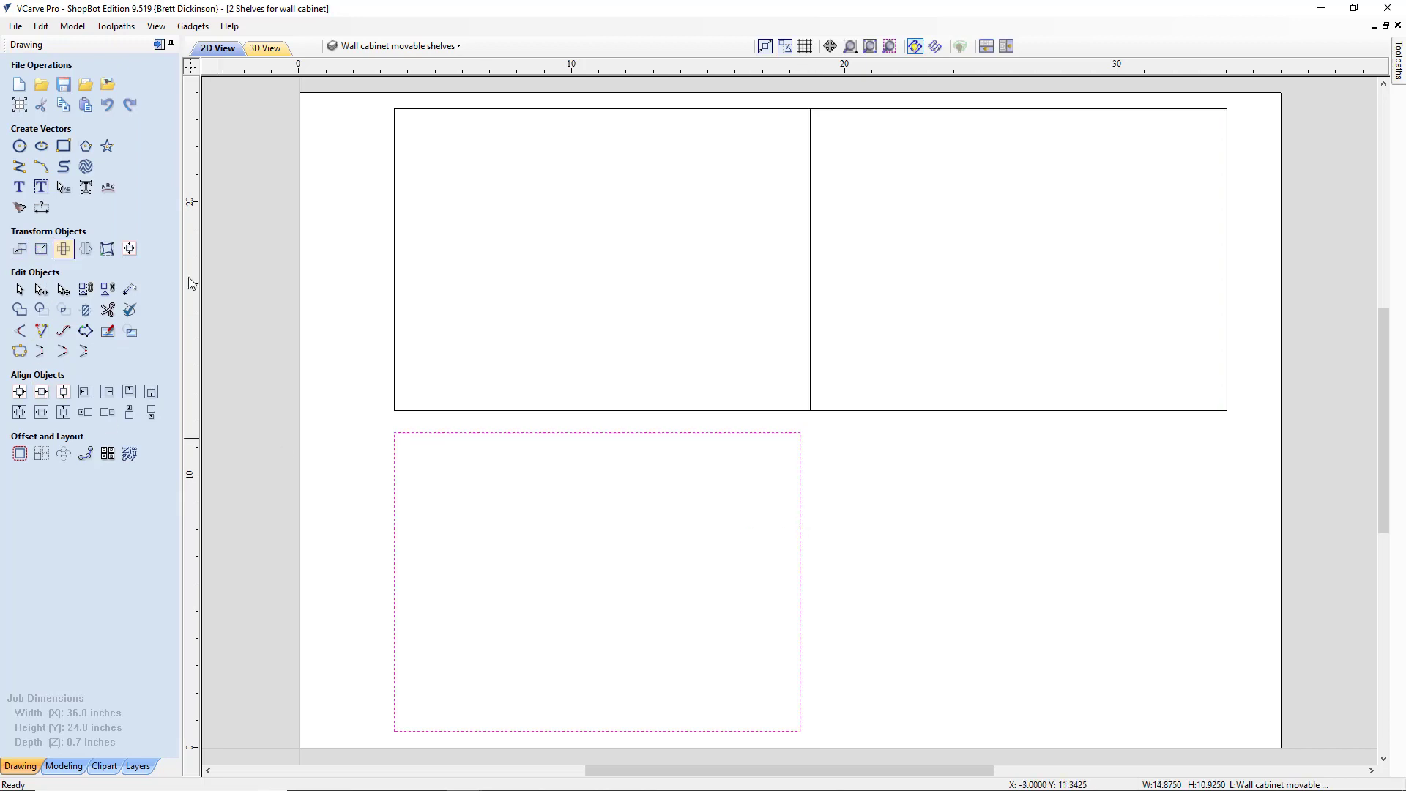
click(872, 411)
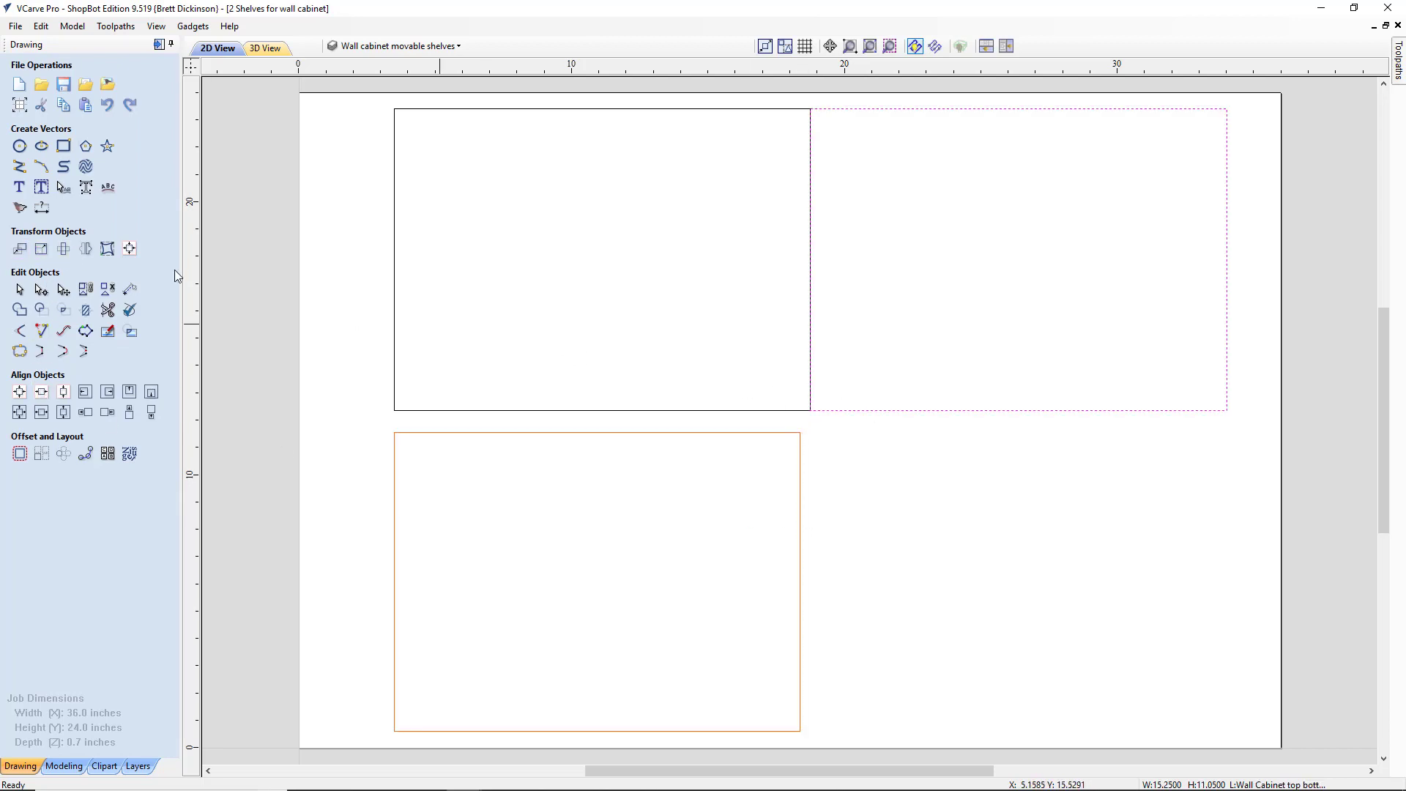
click(20, 249)
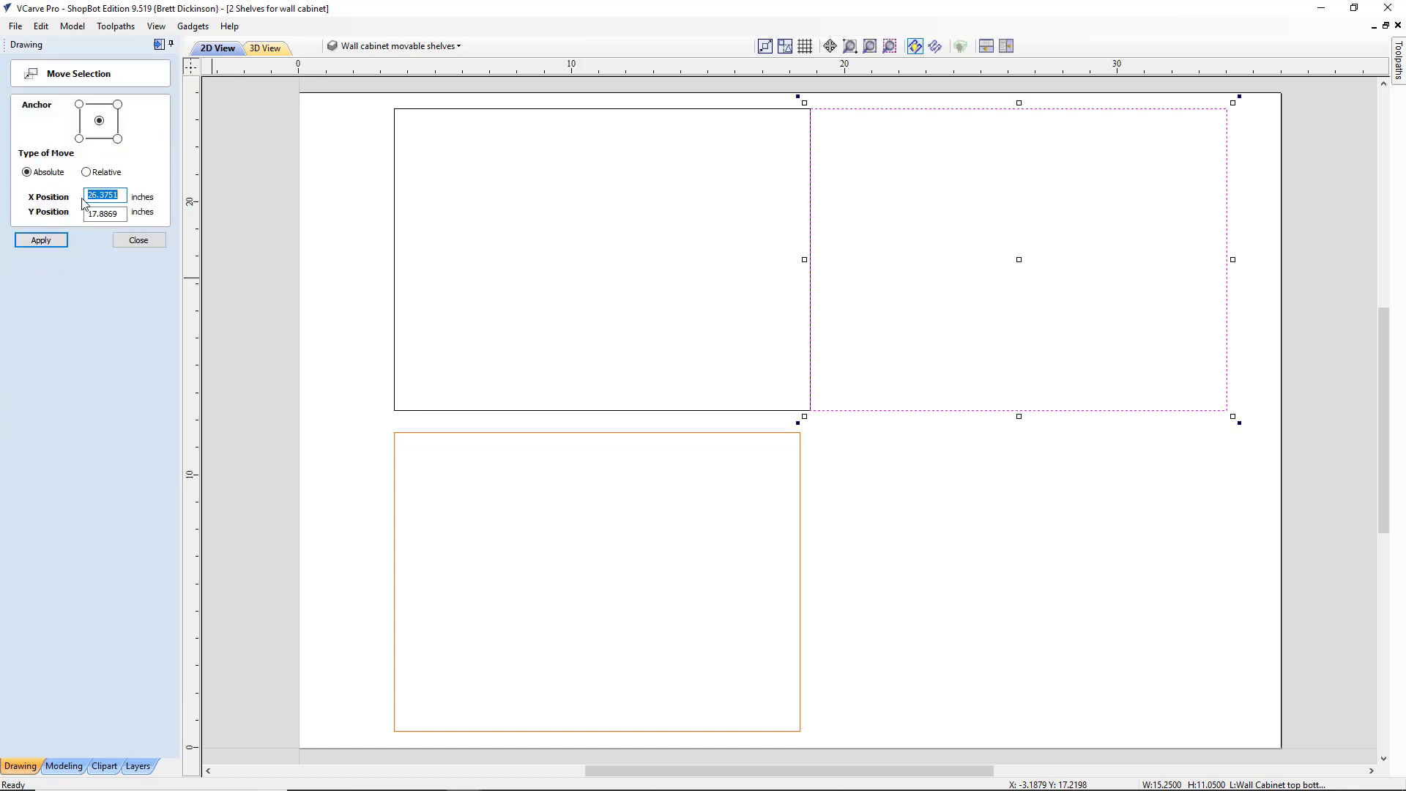
click(86, 172)
double_click(123, 196)
text(1.25)
key(Return)
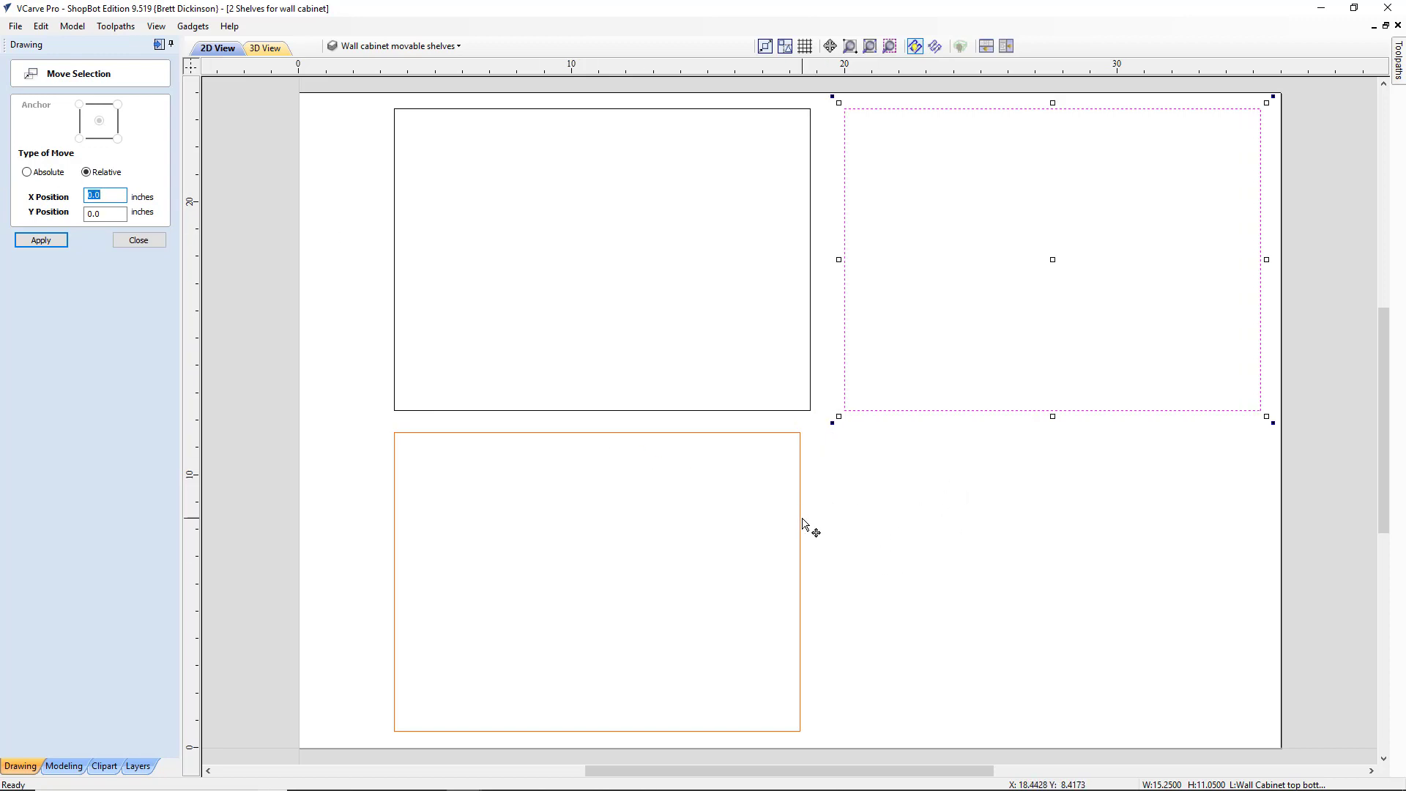
click(139, 240)
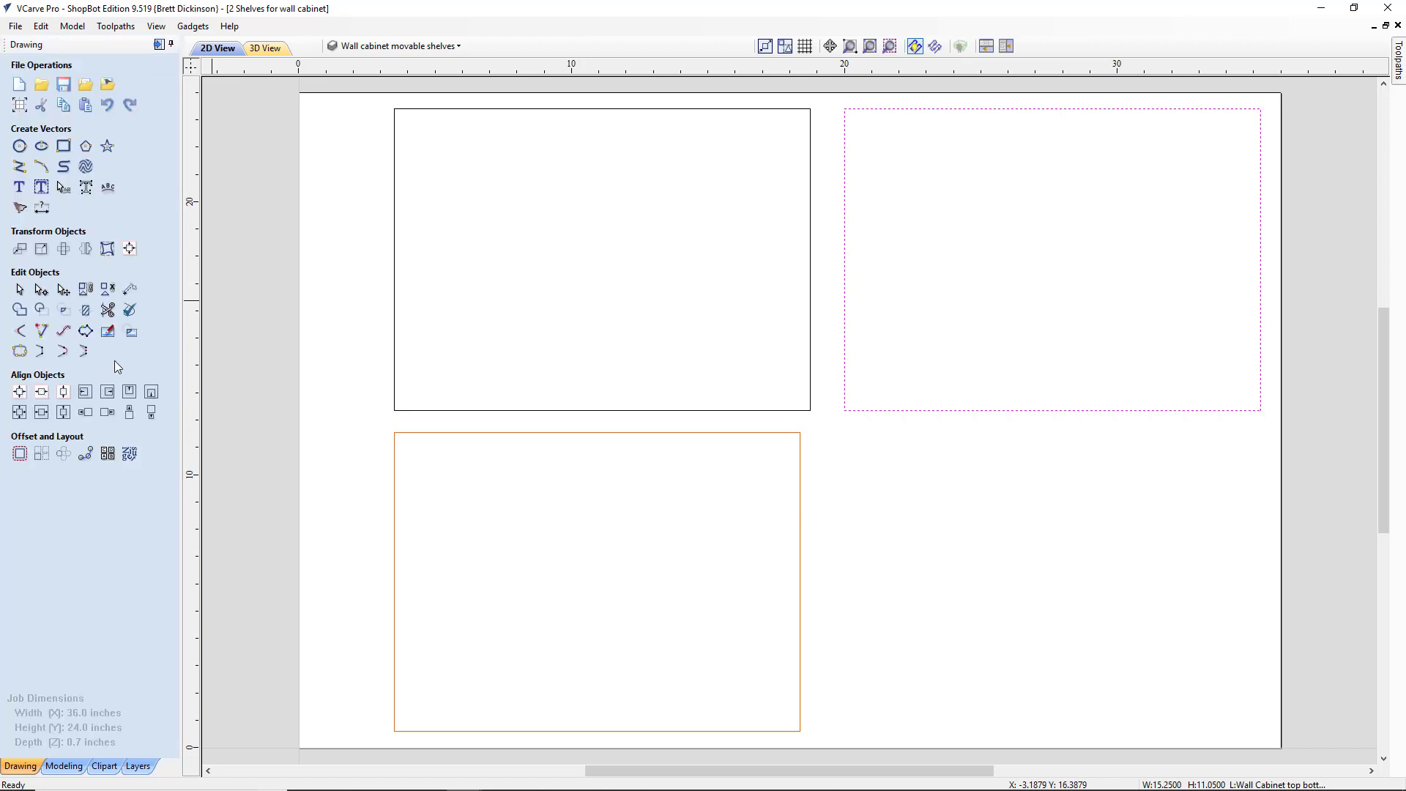
Step: Mirror a copy of the lower movable shelf rectangle to its right side
click(85, 248)
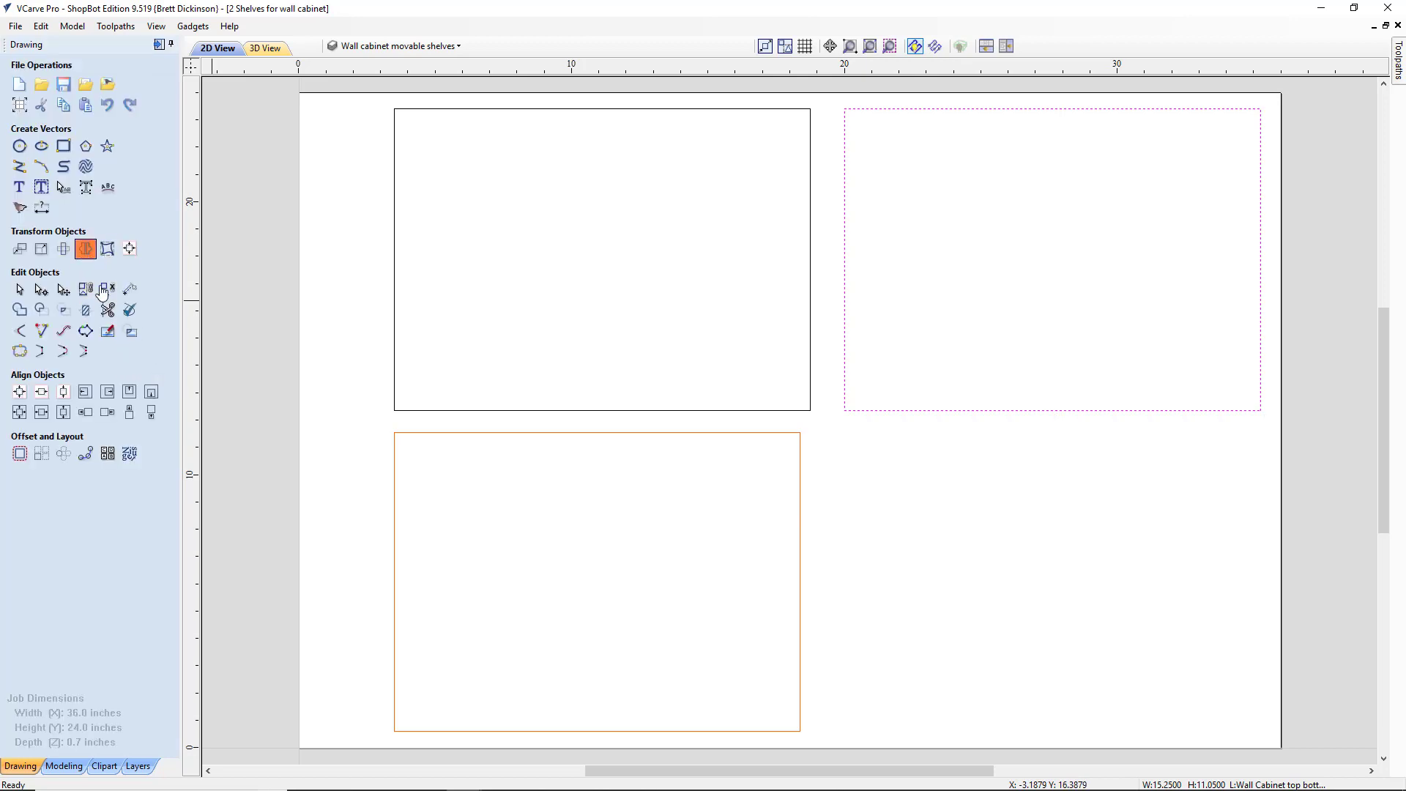
click(421, 494)
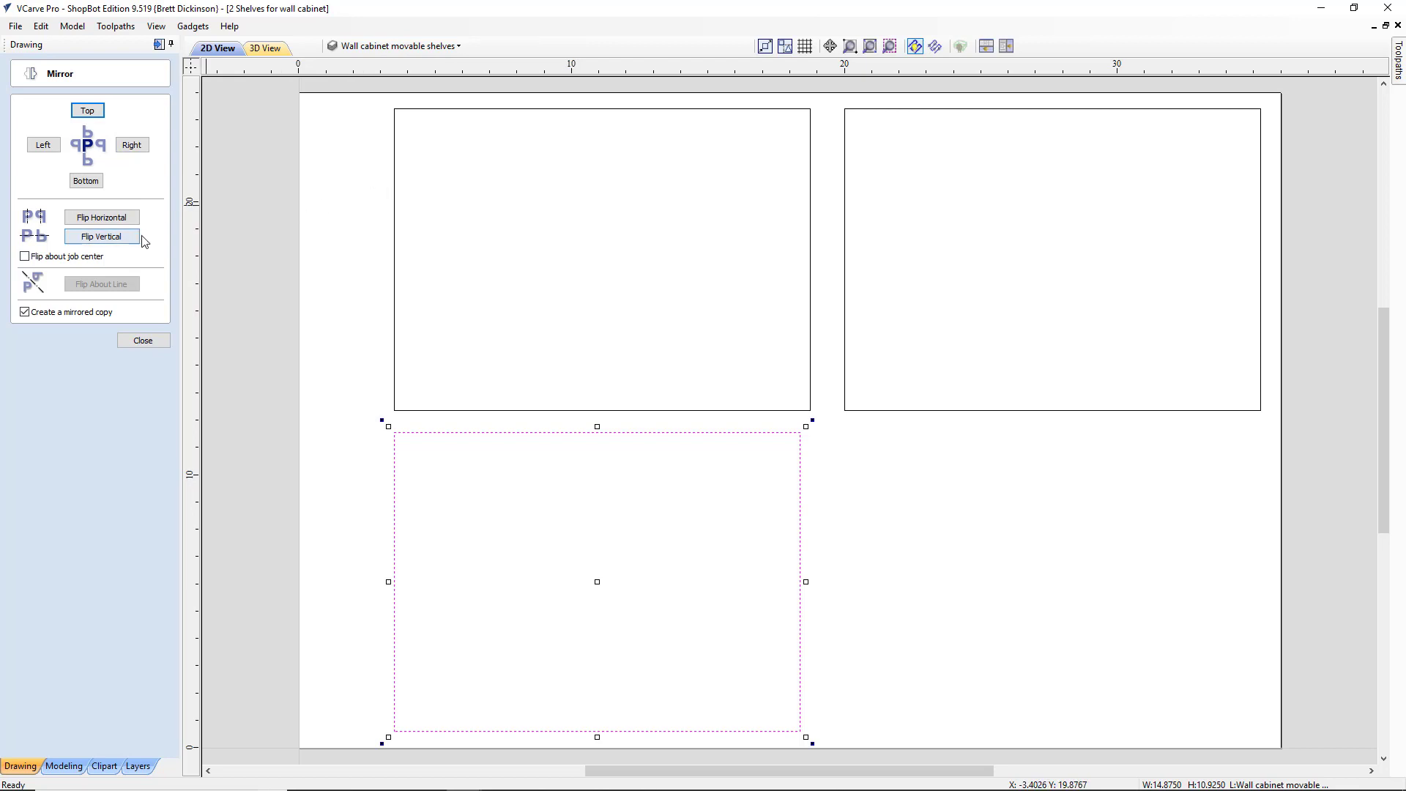
click(135, 146)
Step: Move the copied lower-right rectangle by a relative 1.25 inches in X
click(879, 430)
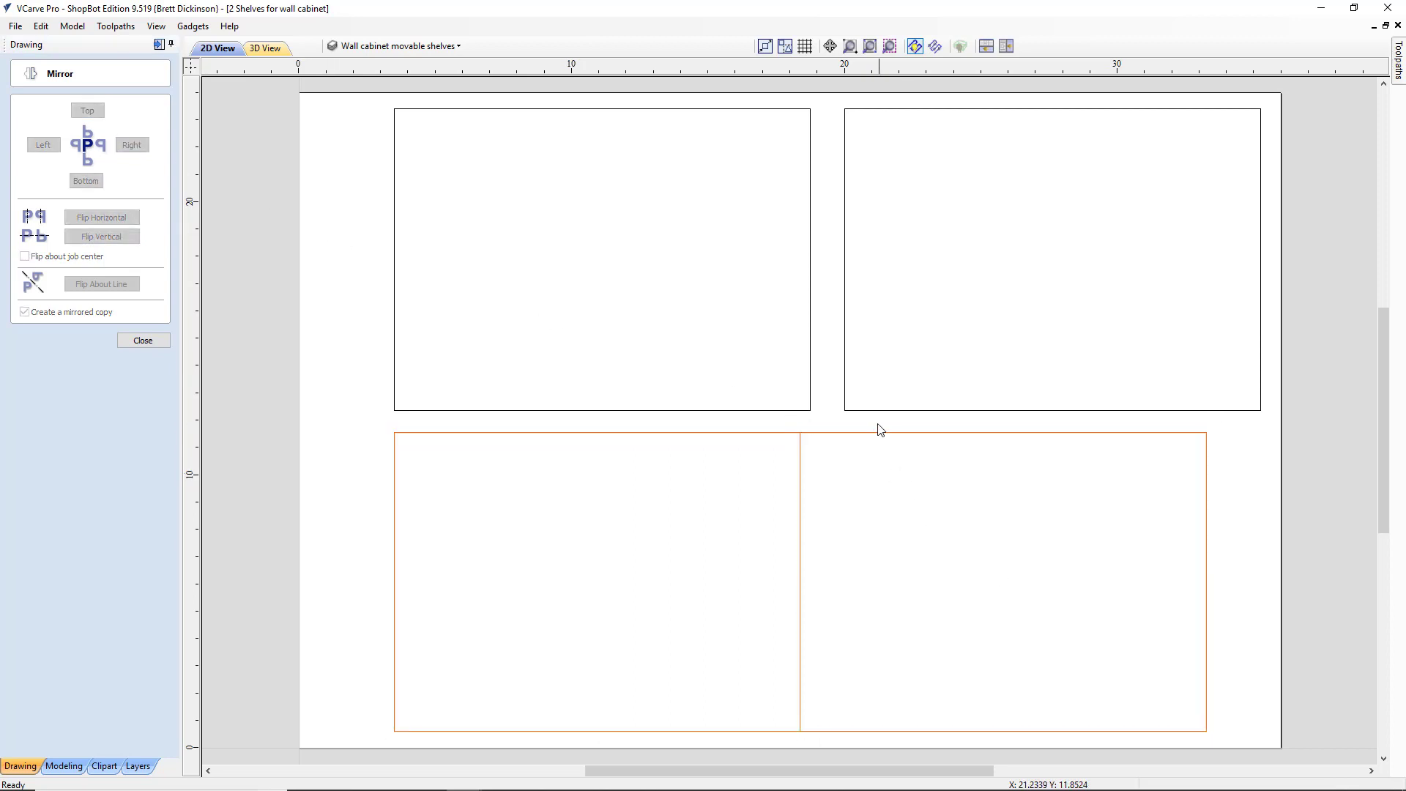
click(882, 434)
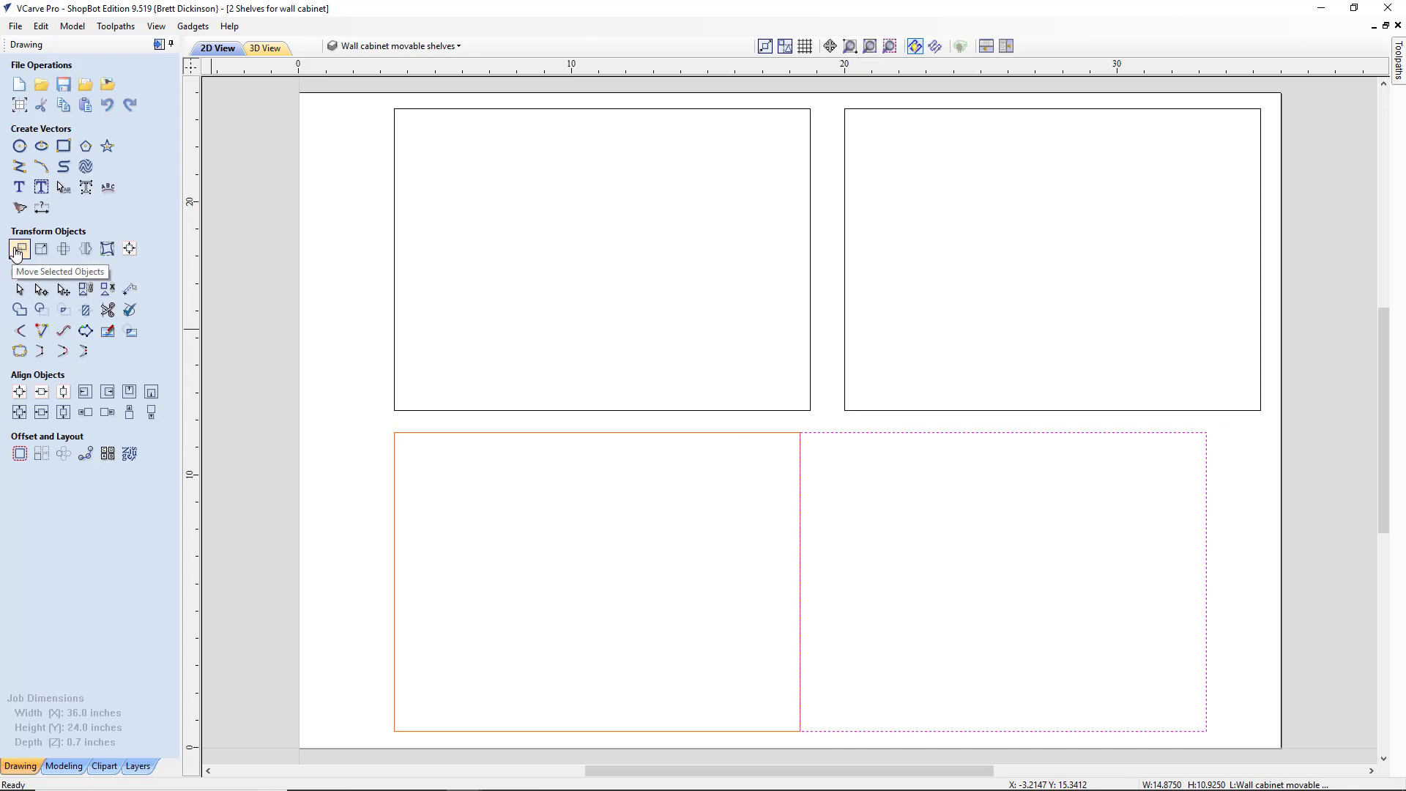
click(17, 251)
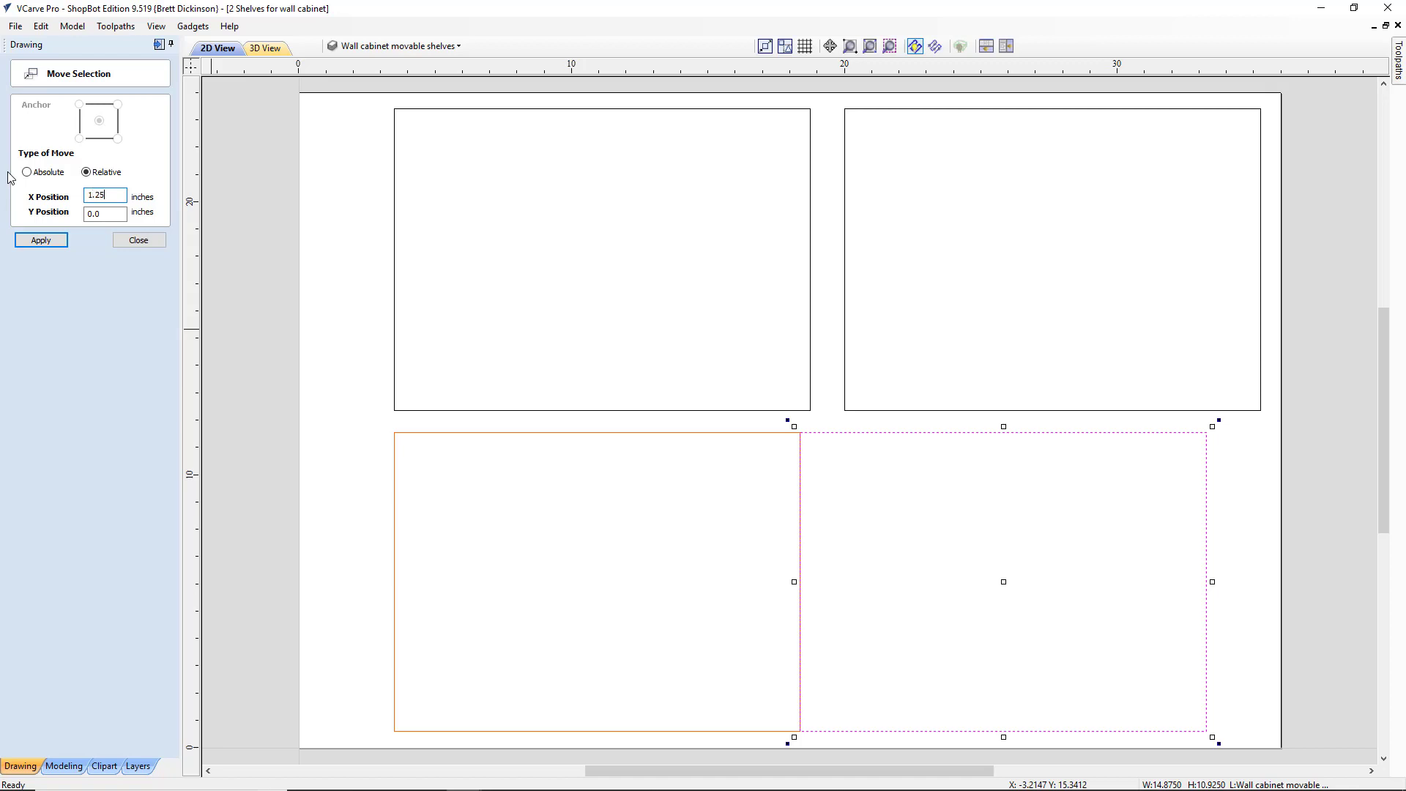
key(Return)
click(139, 240)
Step: Center all four shelf rectangles horizontally and vertically in the material, then deselect them
drag(367, 87, 1276, 755)
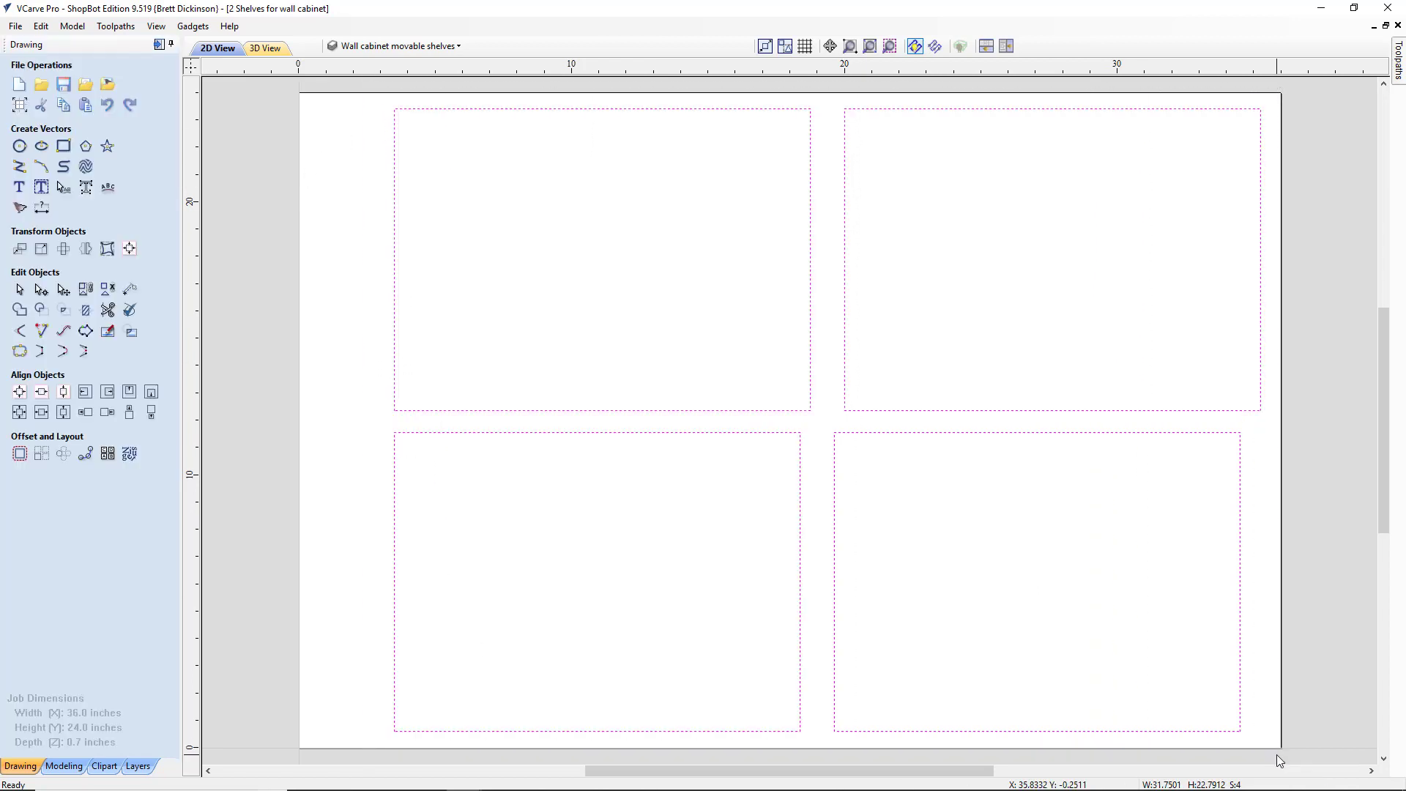
click(39, 396)
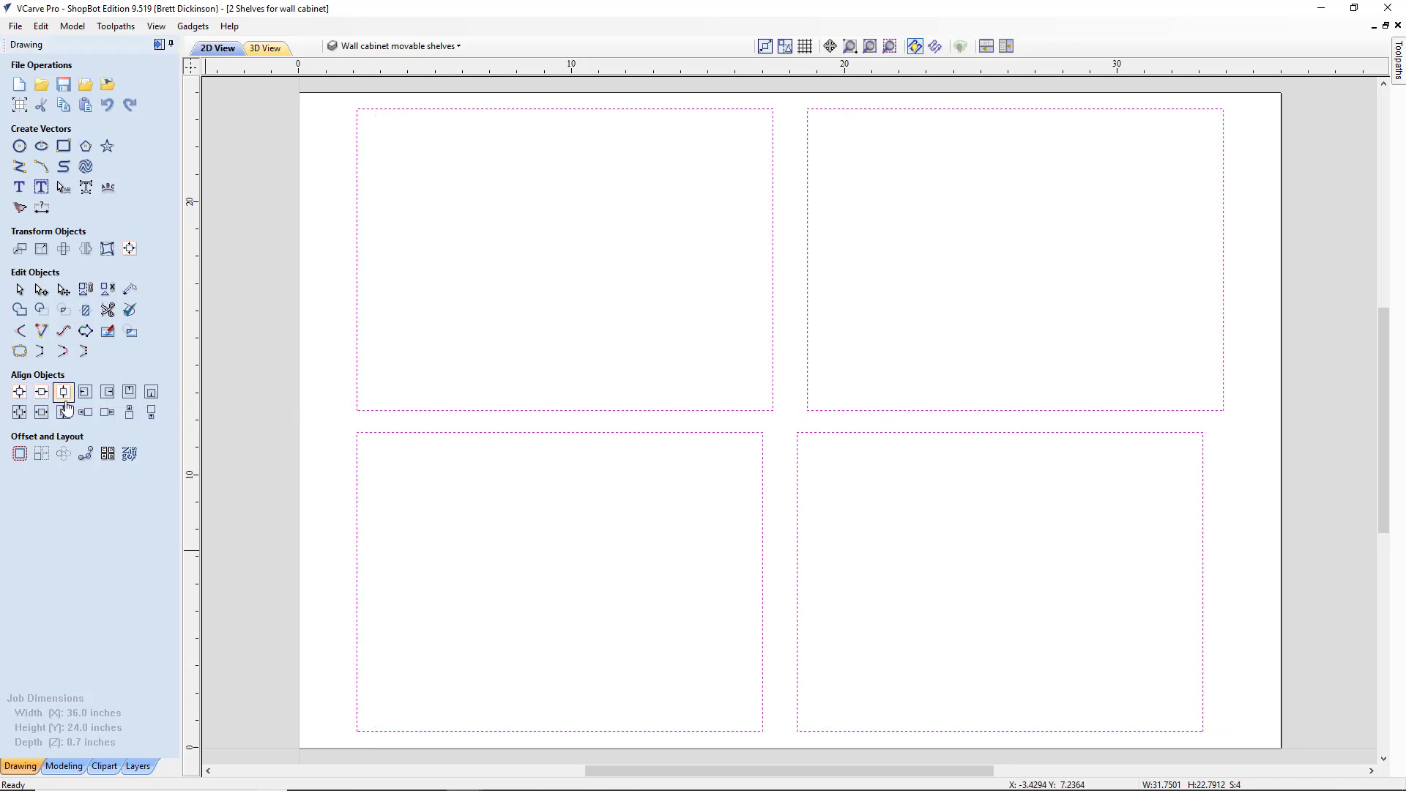
click(64, 395)
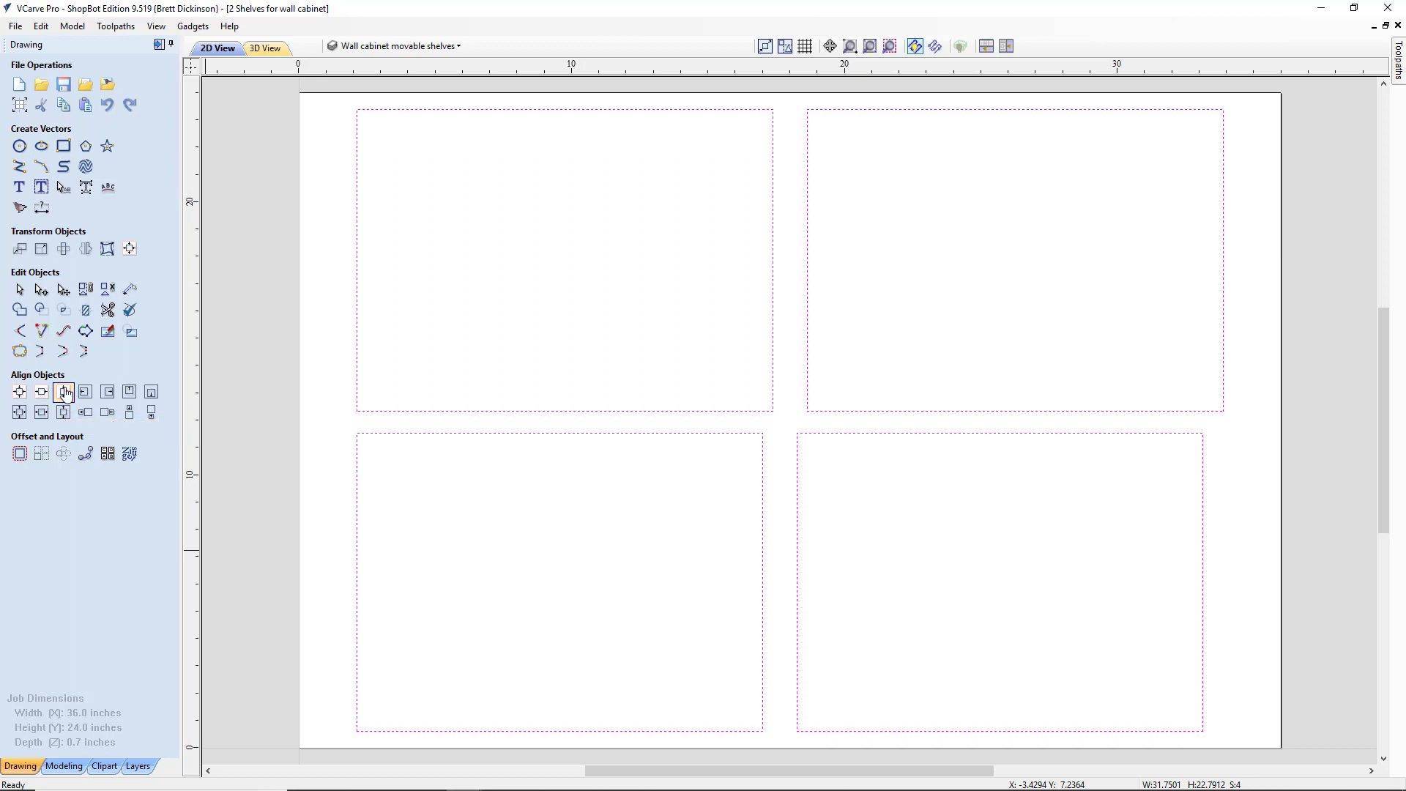
click(1240, 592)
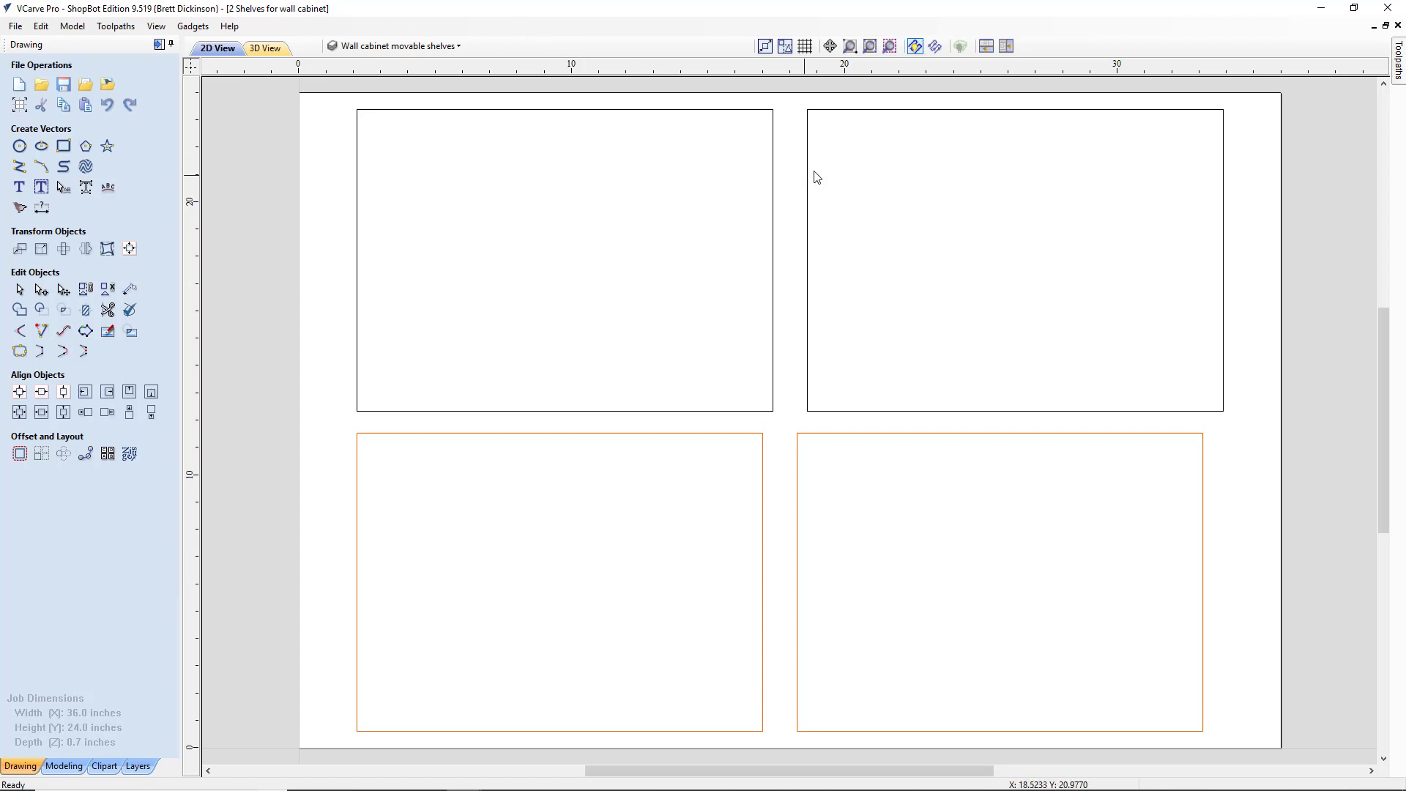
Step: Start a 2D profile toolpath for all four shelf rectangles and enable tabs on it
click(158, 44)
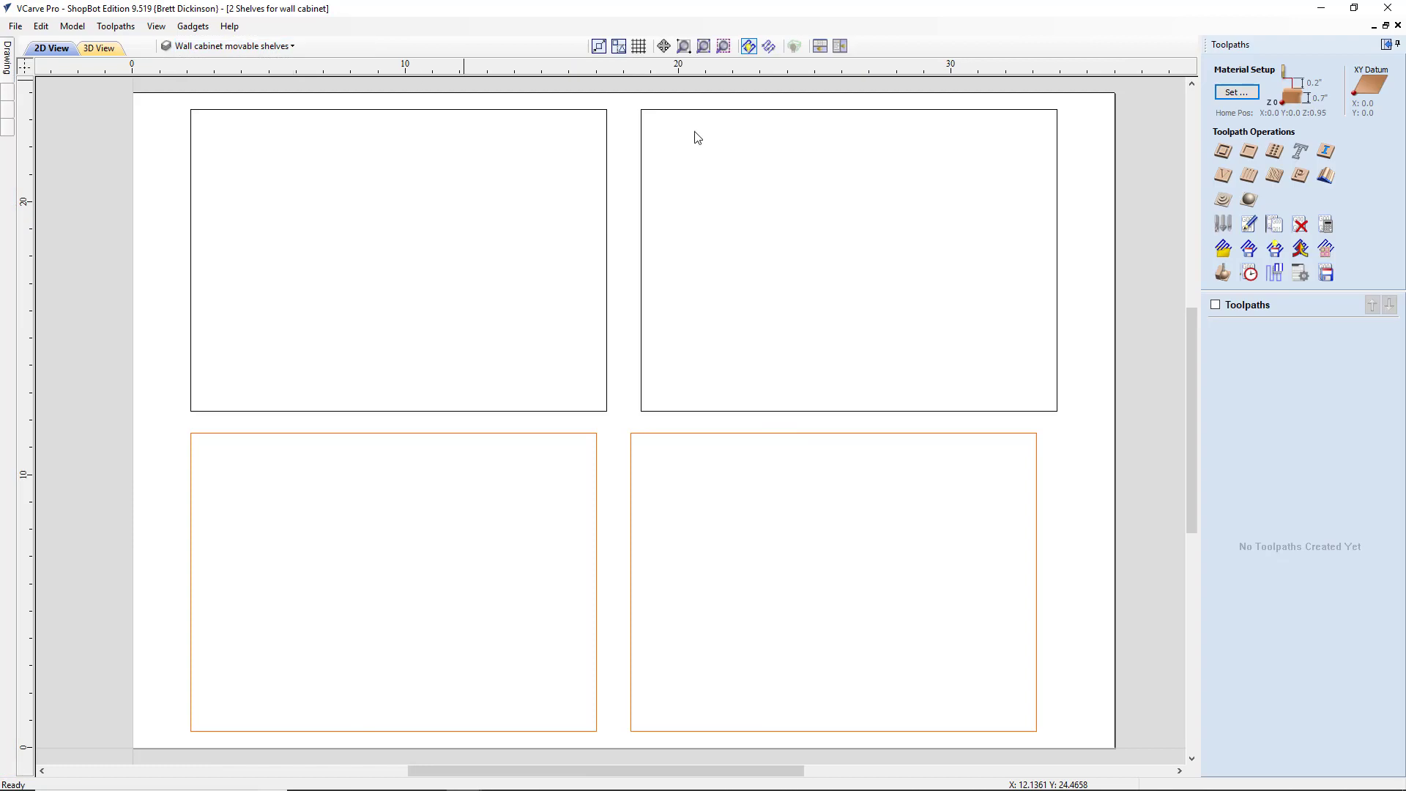
click(1231, 157)
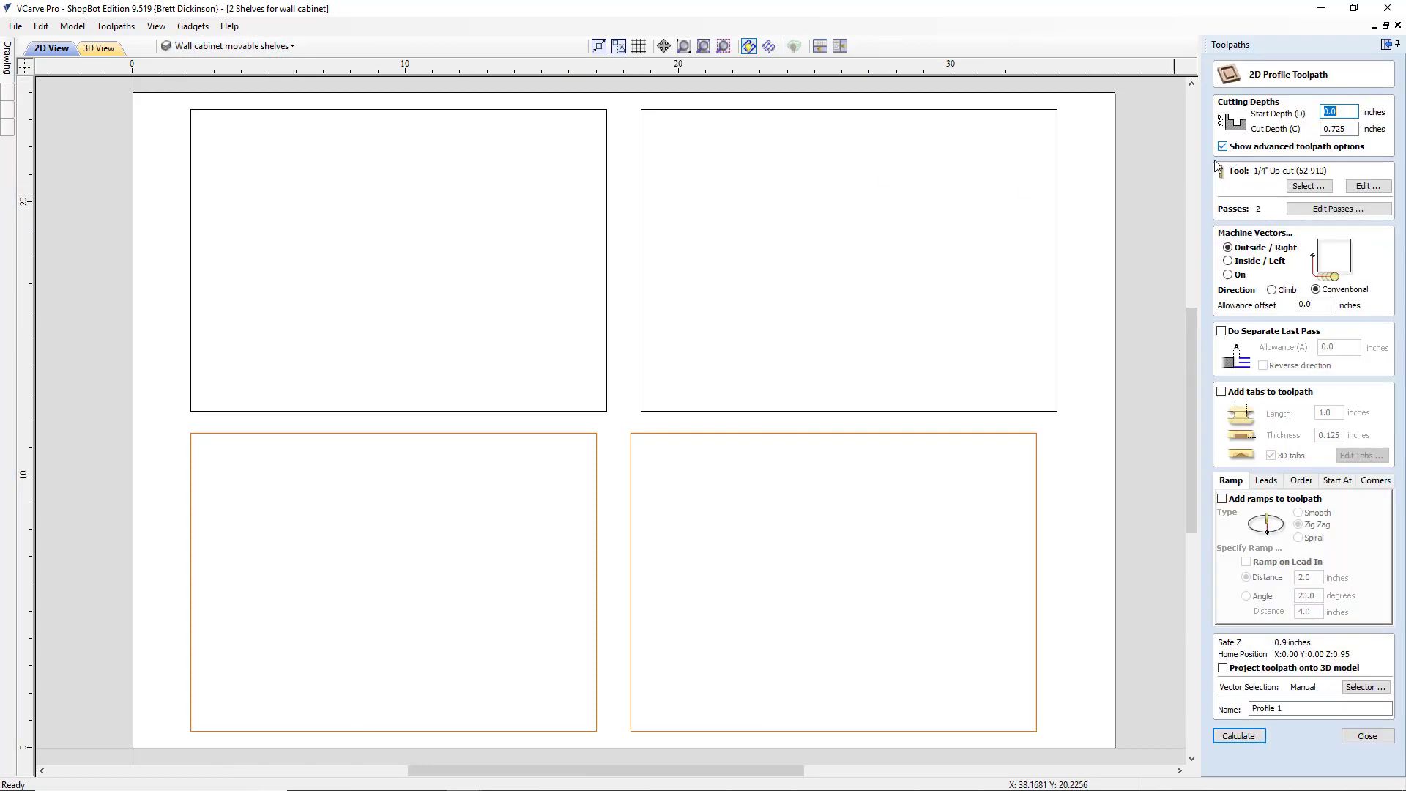
key(ctrl+a)
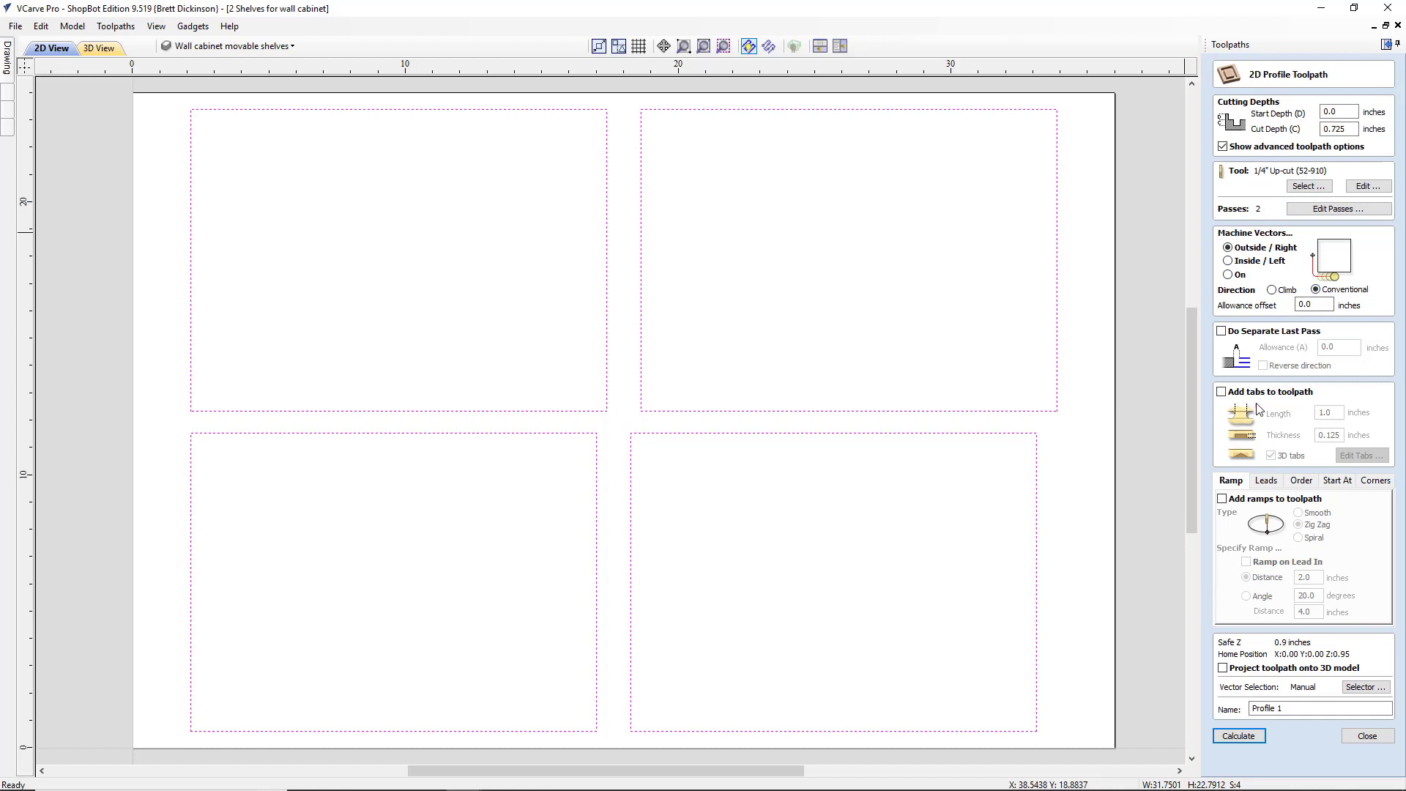
click(1222, 392)
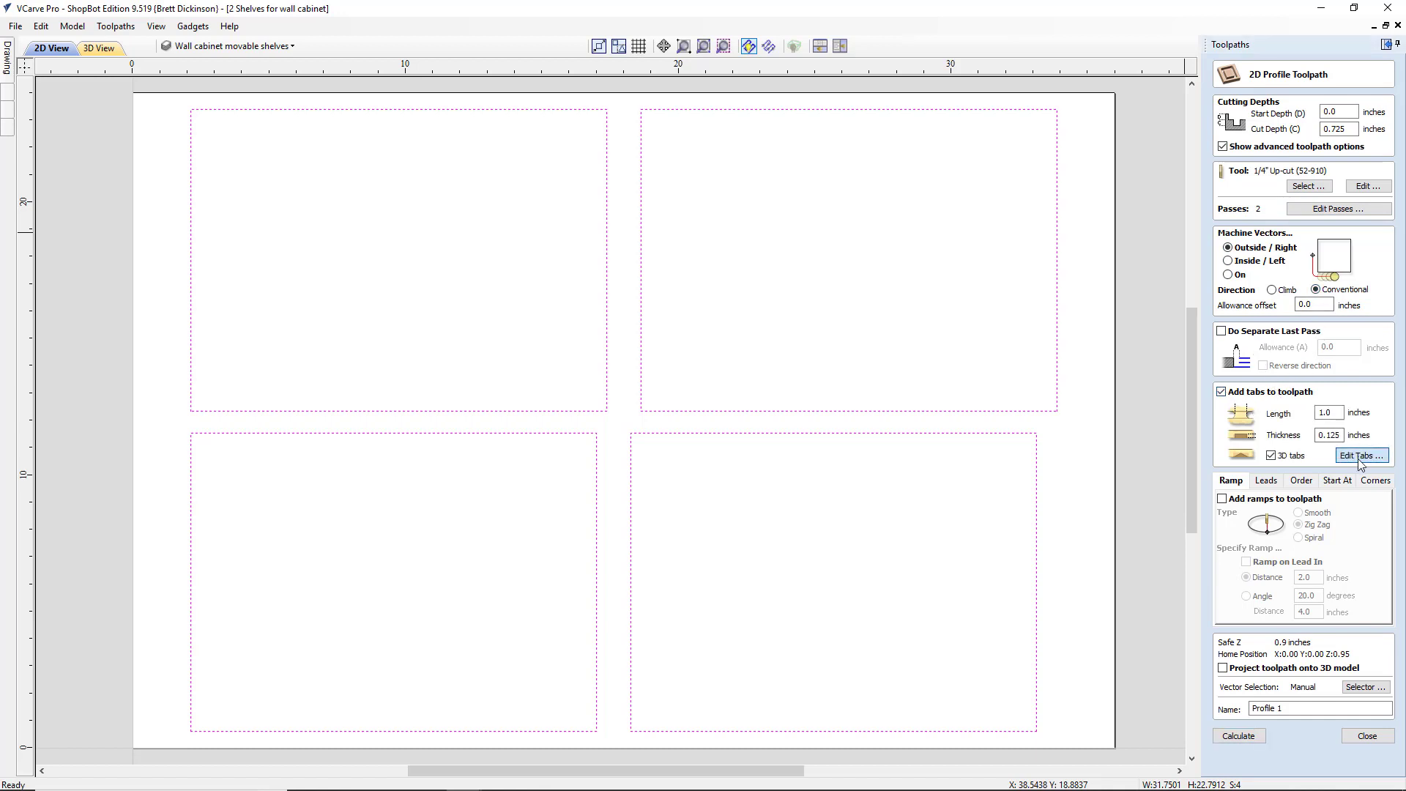
Step: Add a constant number of 8 tabs to each of the four shelf rectangles
click(1362, 456)
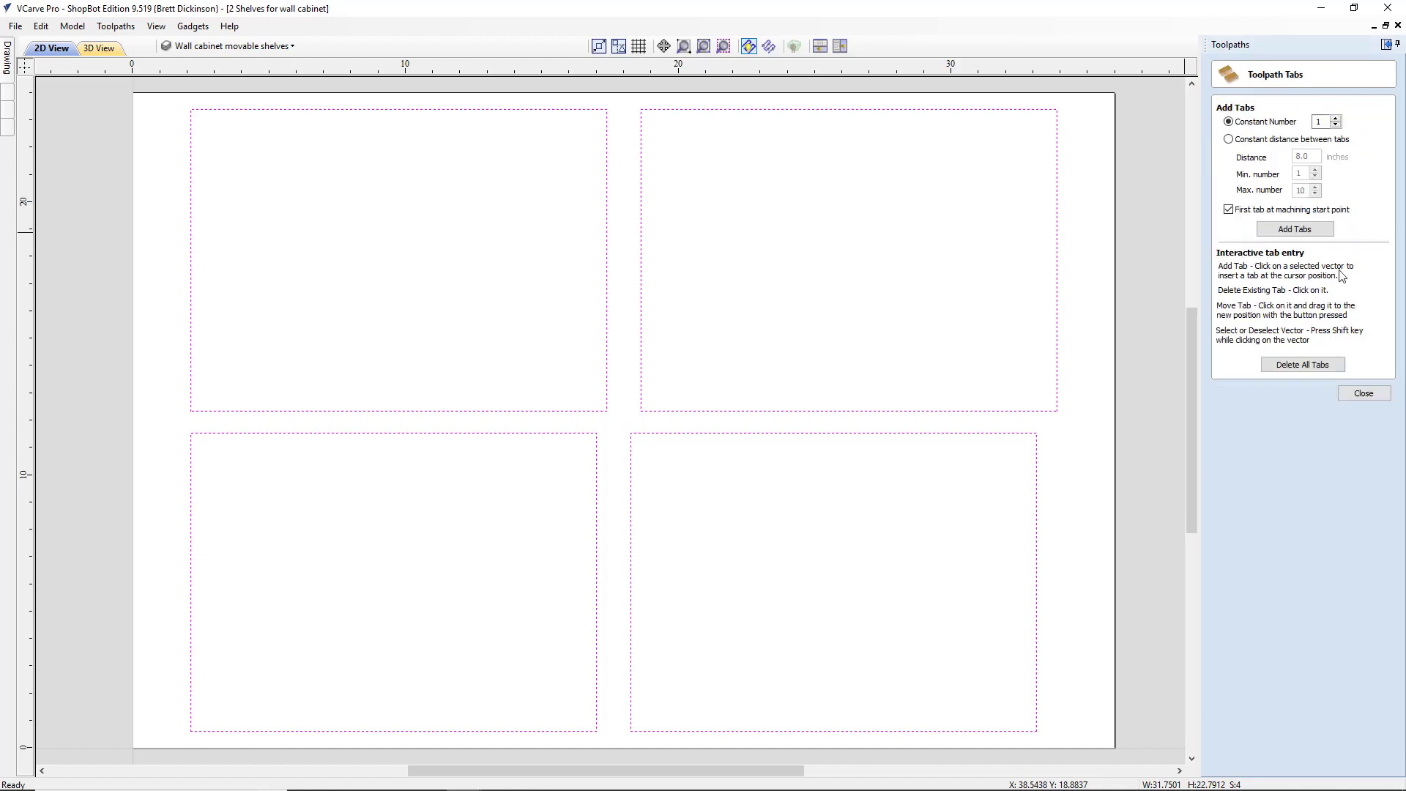
double_click(1325, 121)
click(1295, 228)
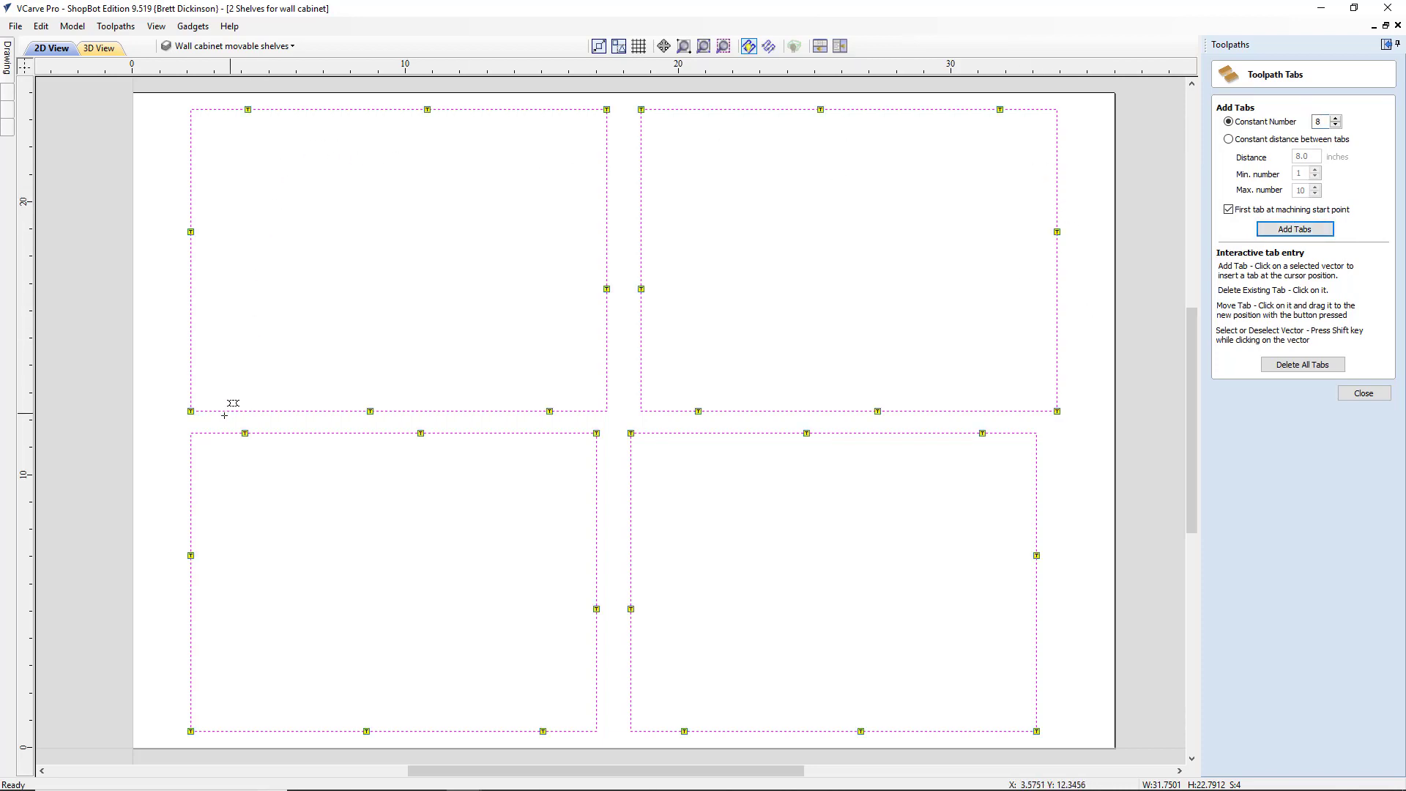
Step: Move the tabs along the outer edges of the two left-hand shelf rectangles, shifting the corner tabs away from the corners
drag(190, 411, 190, 367)
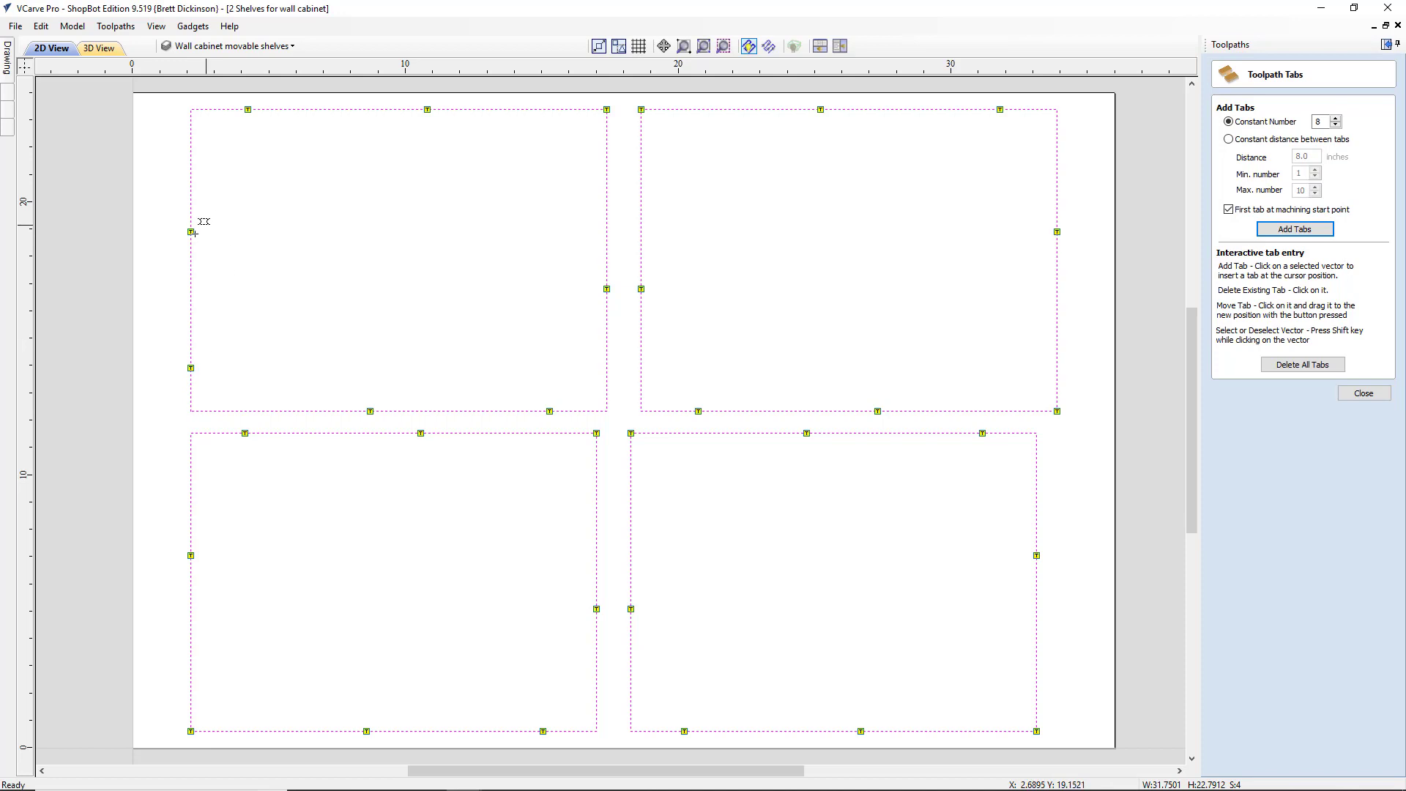
drag(190, 231, 191, 205)
drag(191, 555, 190, 490)
drag(191, 731, 191, 671)
Step: Reposition the tabs on the right-hand shelves' outer edges and move the upper shelves' facing top-corner tabs down, then finish tab editing
drag(1038, 728, 1037, 676)
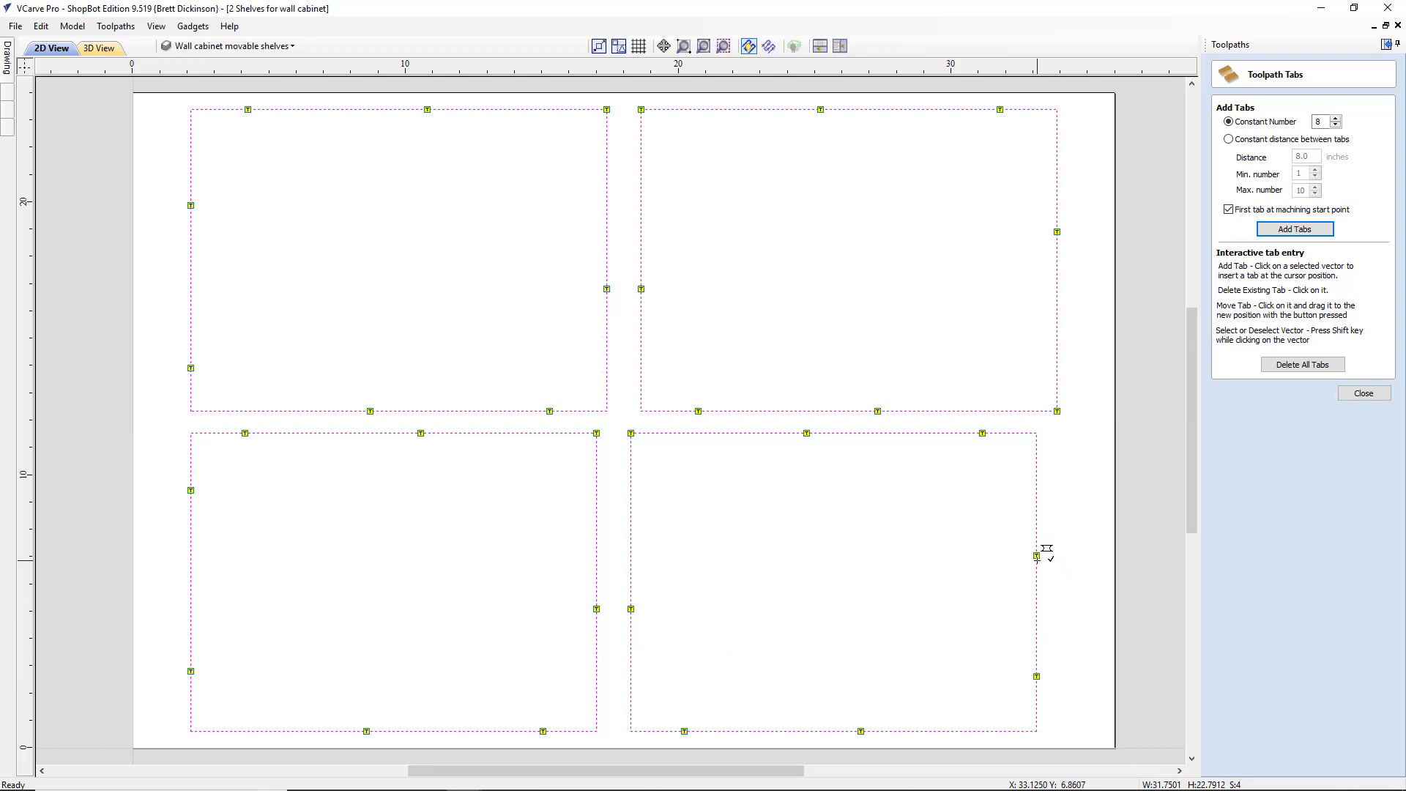
drag(1036, 520, 1037, 496)
drag(1059, 410, 1057, 372)
mouse_move(1060, 192)
mouse_down()
mouse_move(1060, 155)
mouse_move(1058, 173)
mouse_up()
drag(641, 109, 620, 157)
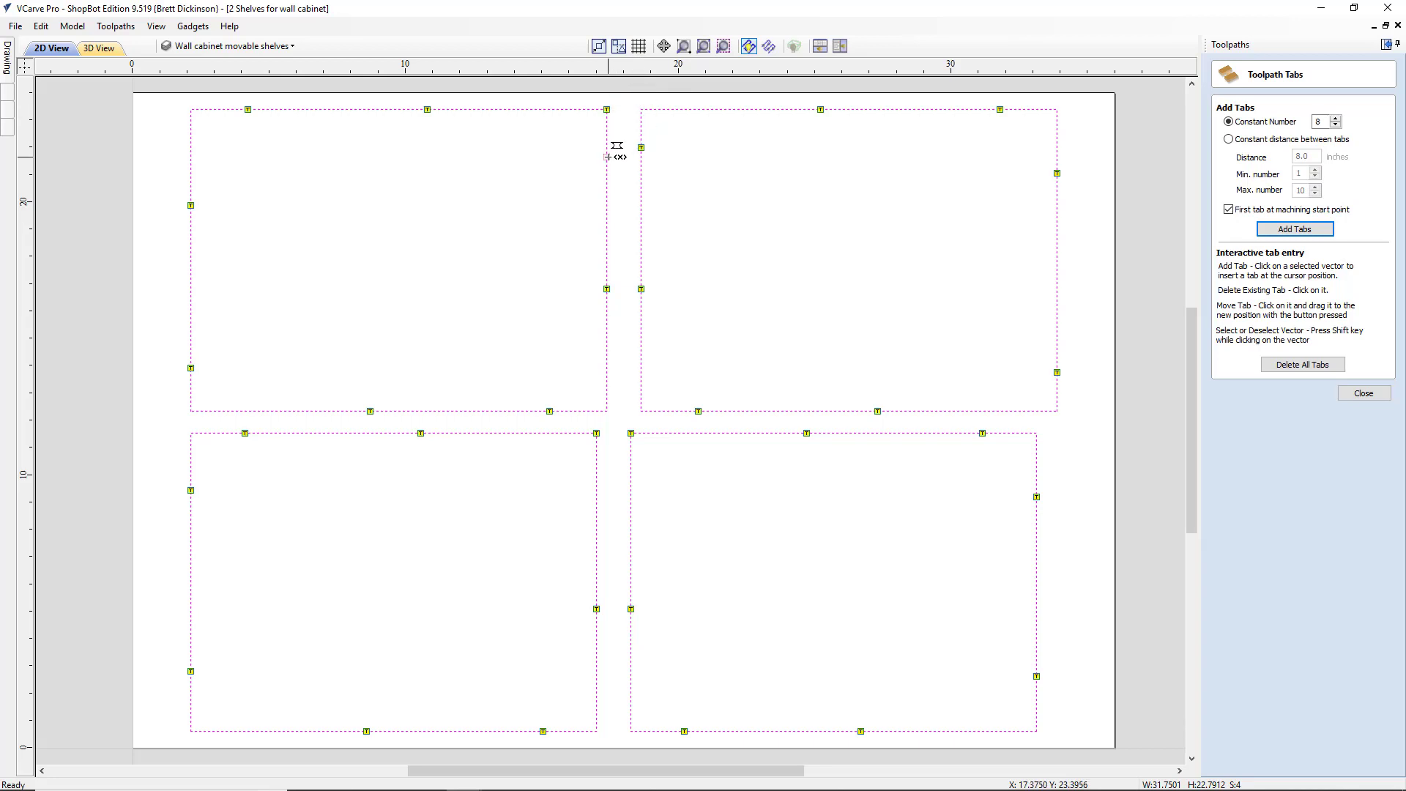
click(1363, 393)
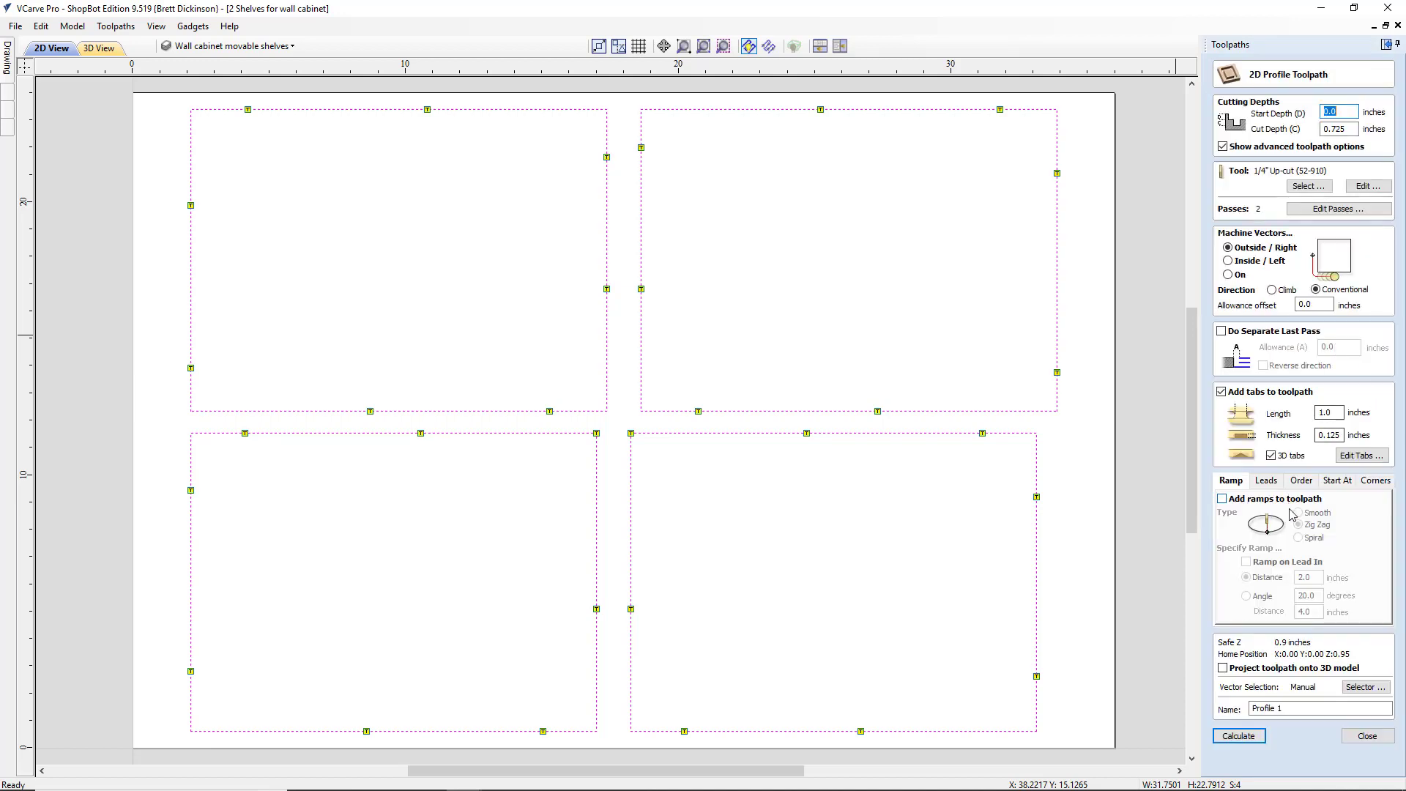
Step: Add smooth ramps to the shelf profile toolpath and name it Profile cutout shelves
click(1222, 499)
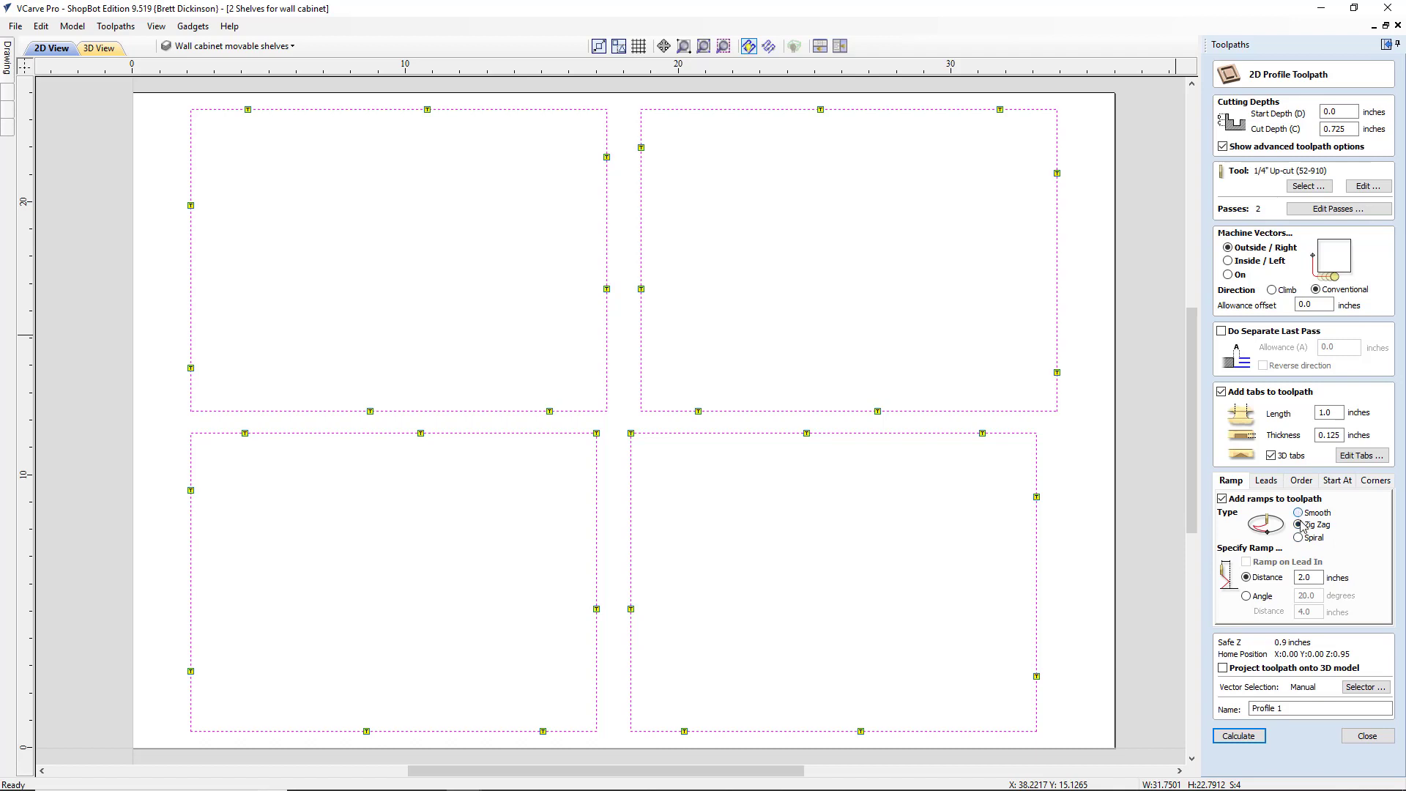
click(1299, 514)
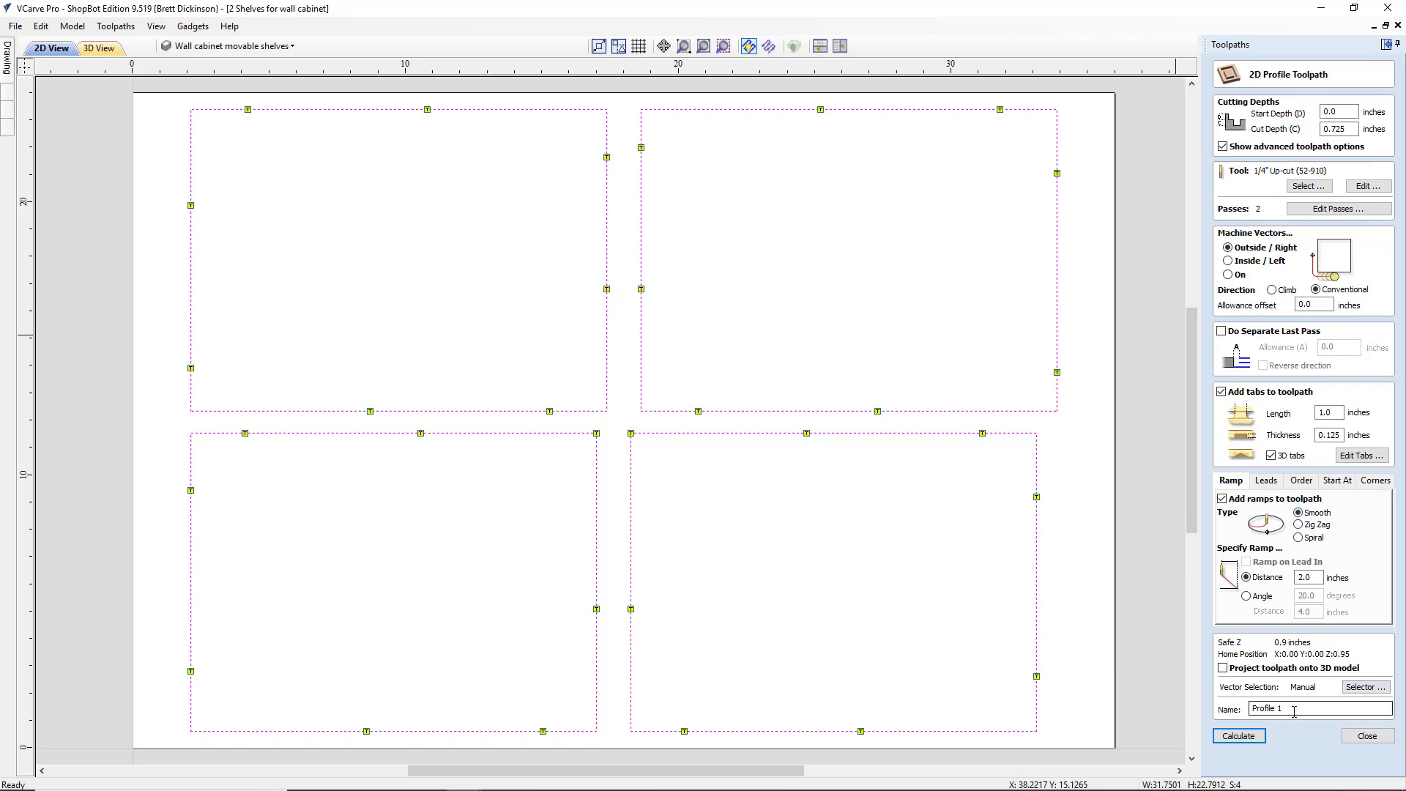
drag(1294, 711, 1239, 713)
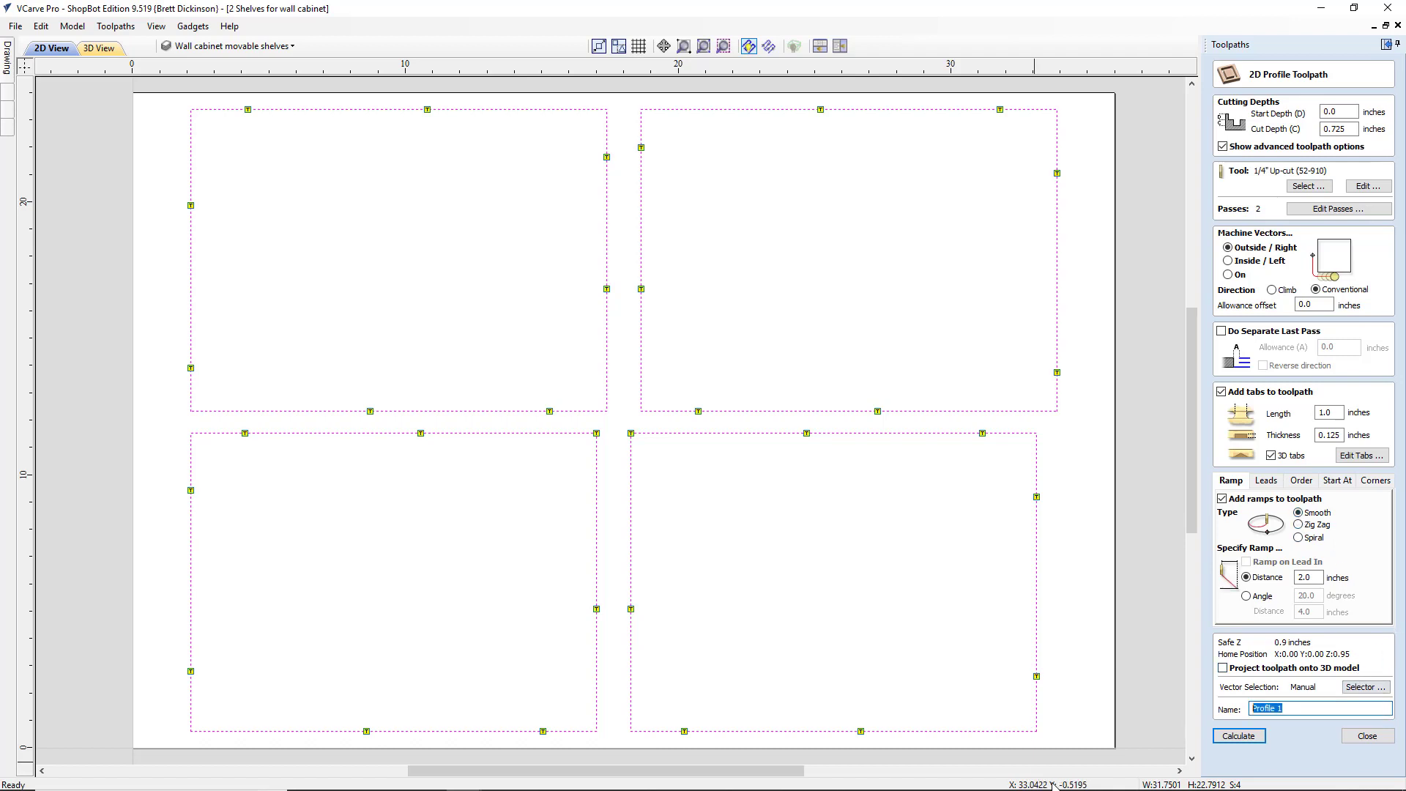
key(Right)
Step: Calculate the shelf profile toolpath, accepting the cut through the material, and preview it in 3D
click(1250, 736)
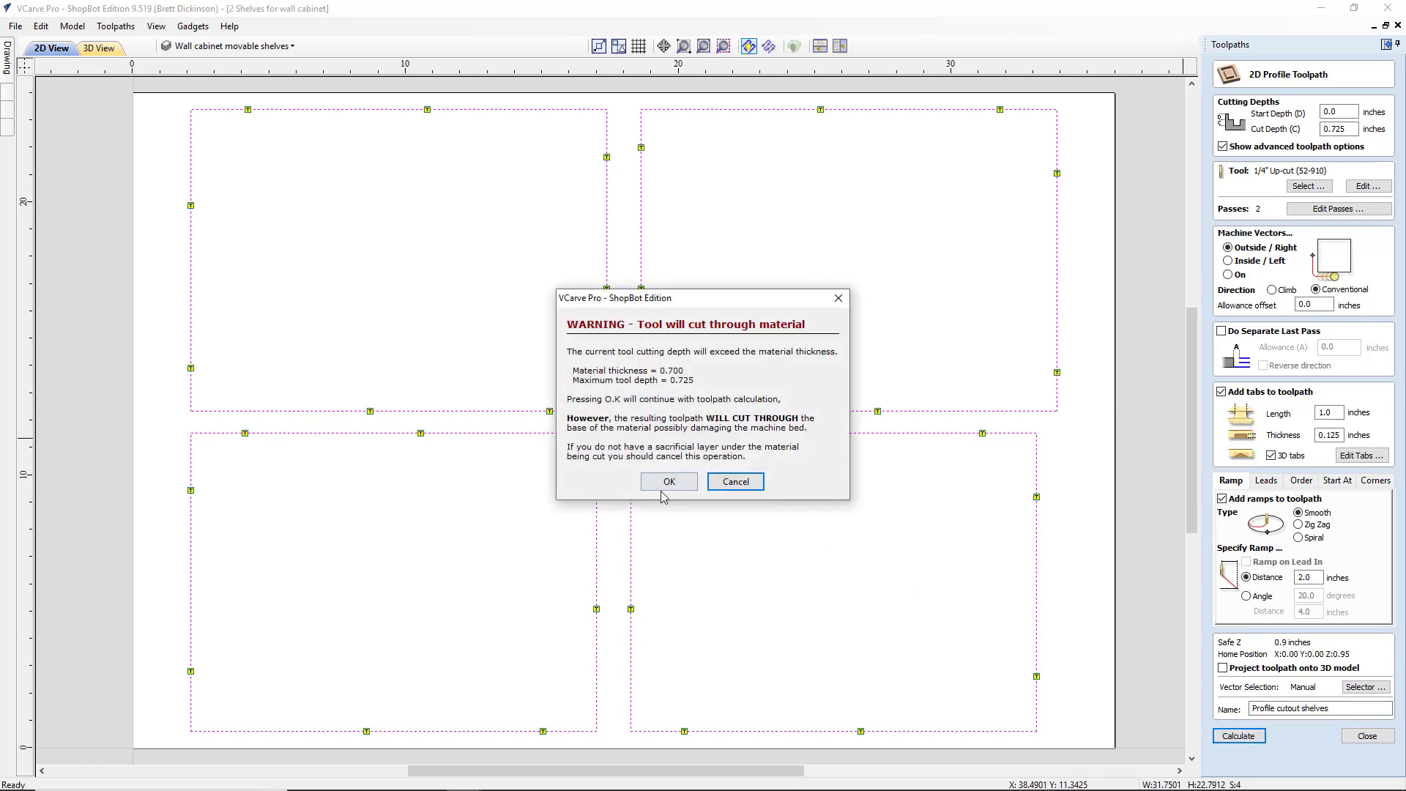
key(XF86AudioRaiseVolume)
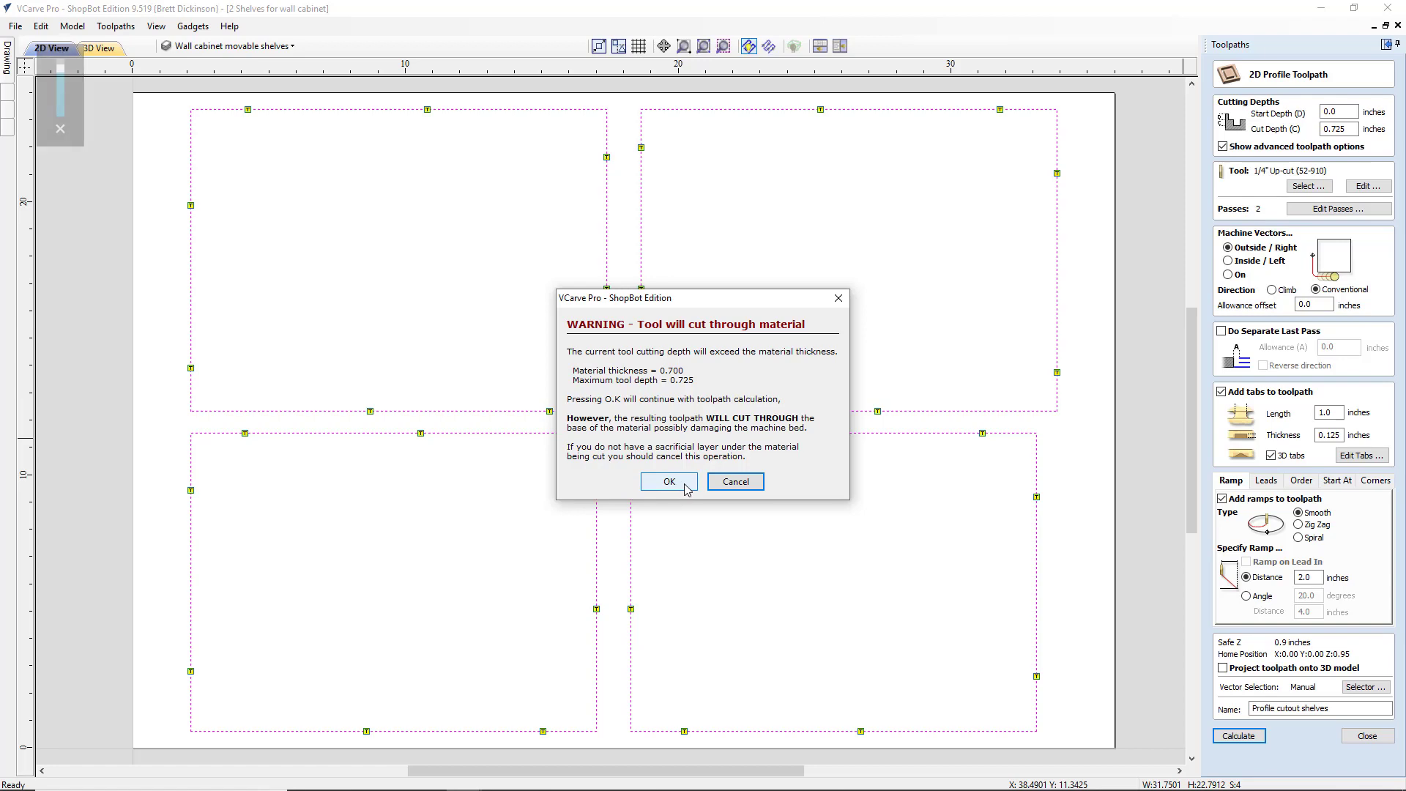
click(668, 481)
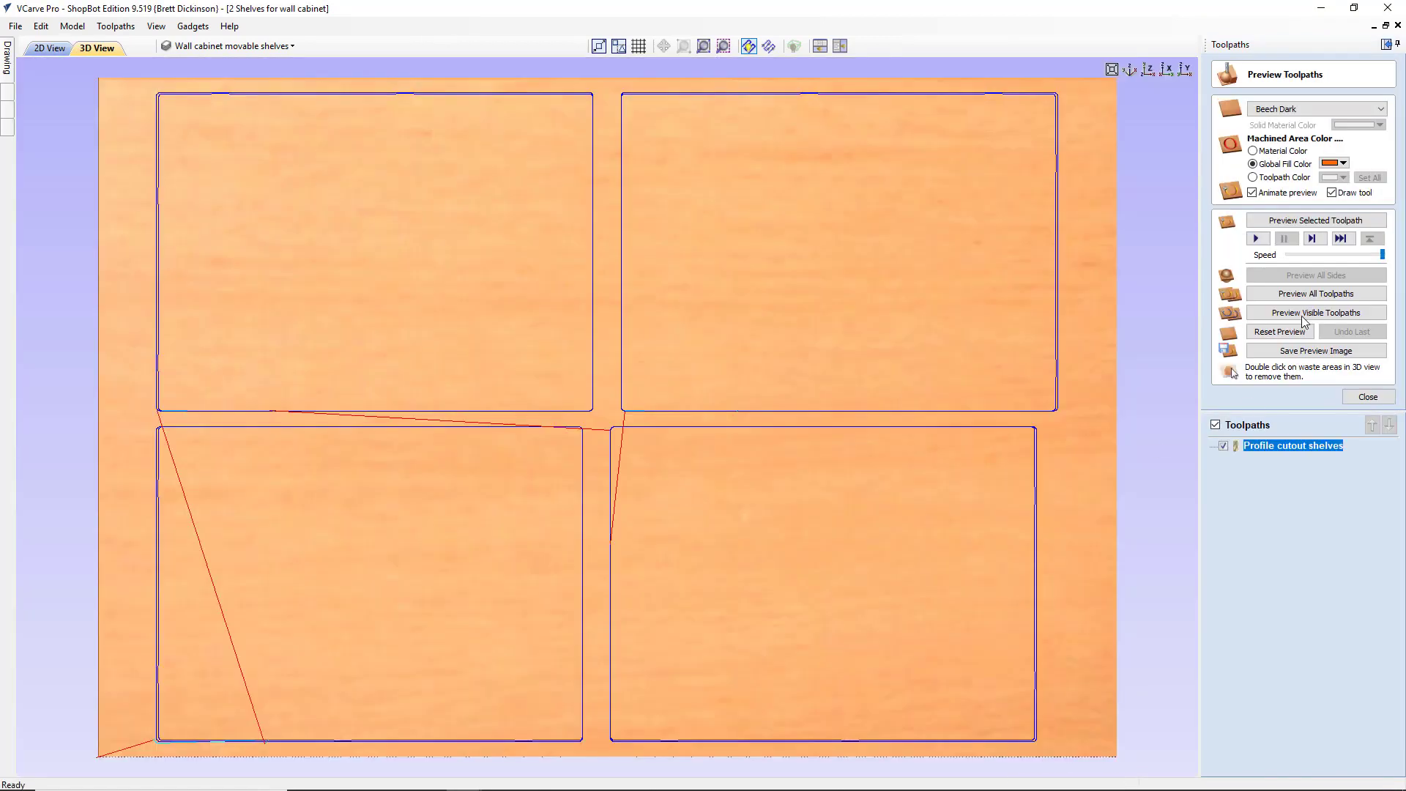
click(1315, 219)
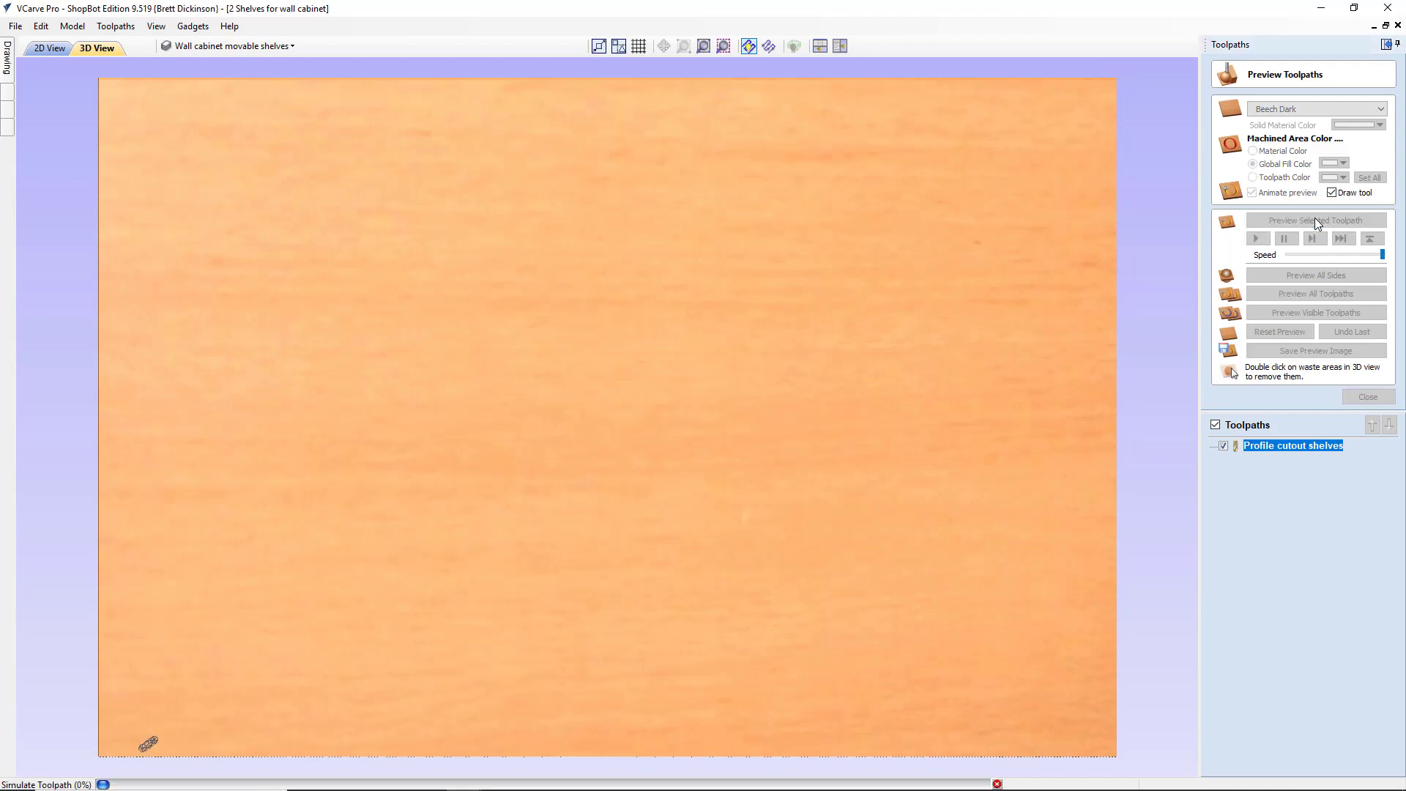